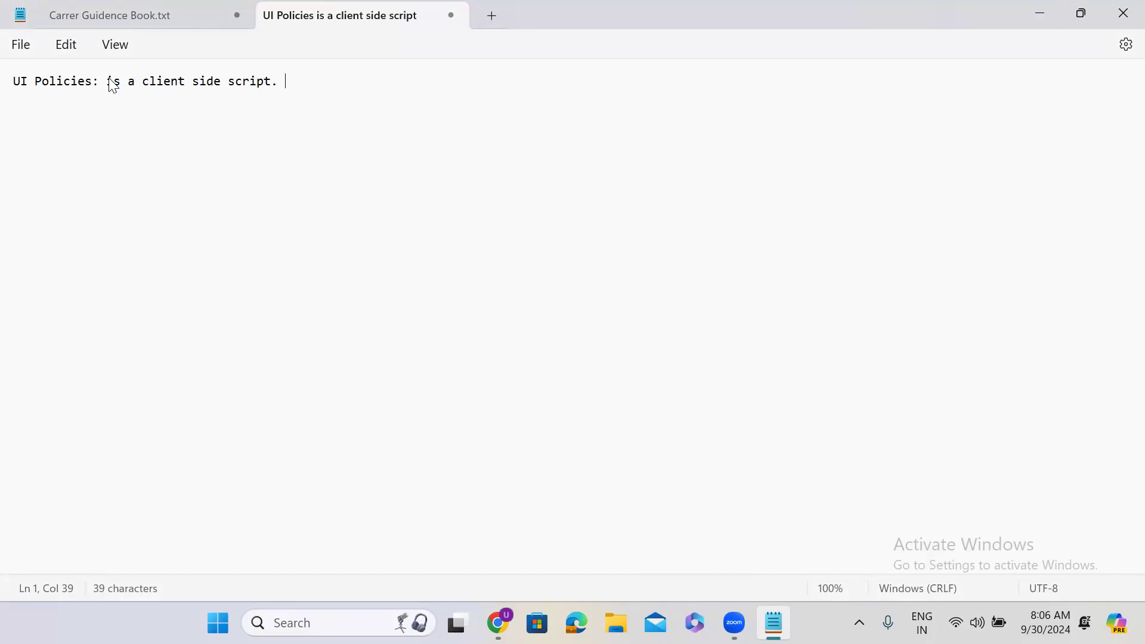
Continue the UI Policies definition in the note with "which will work only on the form.".
type(". which will work on")
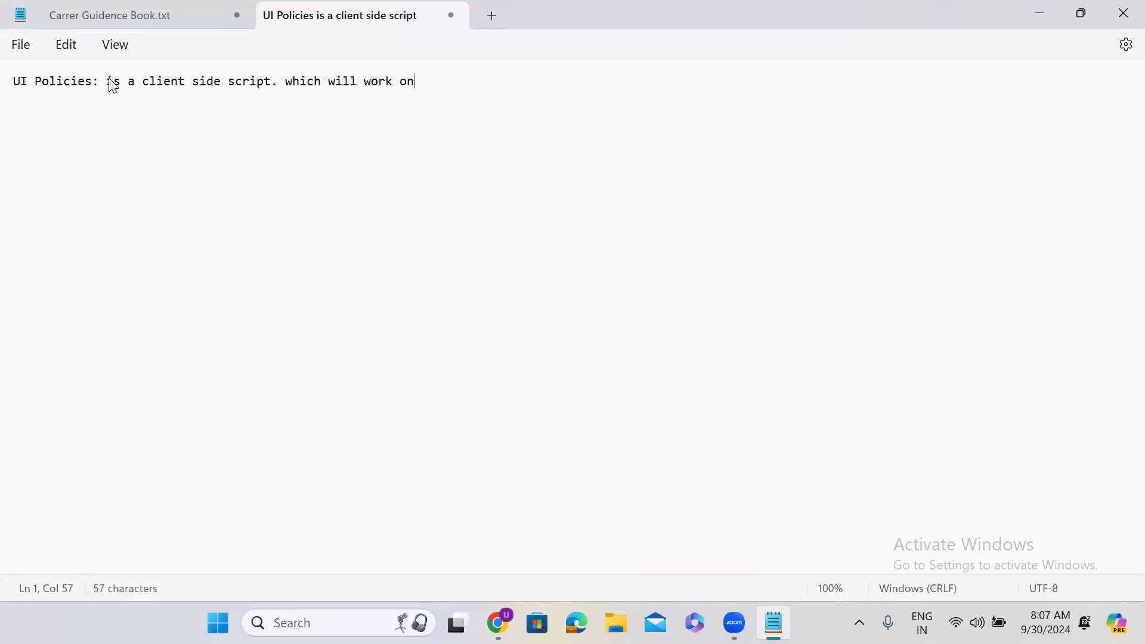
type("ly on n")
key("BackSpace")
type("the form.")
Extend the note with "which is used to make fields mandatory, readonly, display the fields and related lists at certain condition.", followed by two line breaks.
left_click(107, 82)
left_click_drag(108, 82, 518, 82)
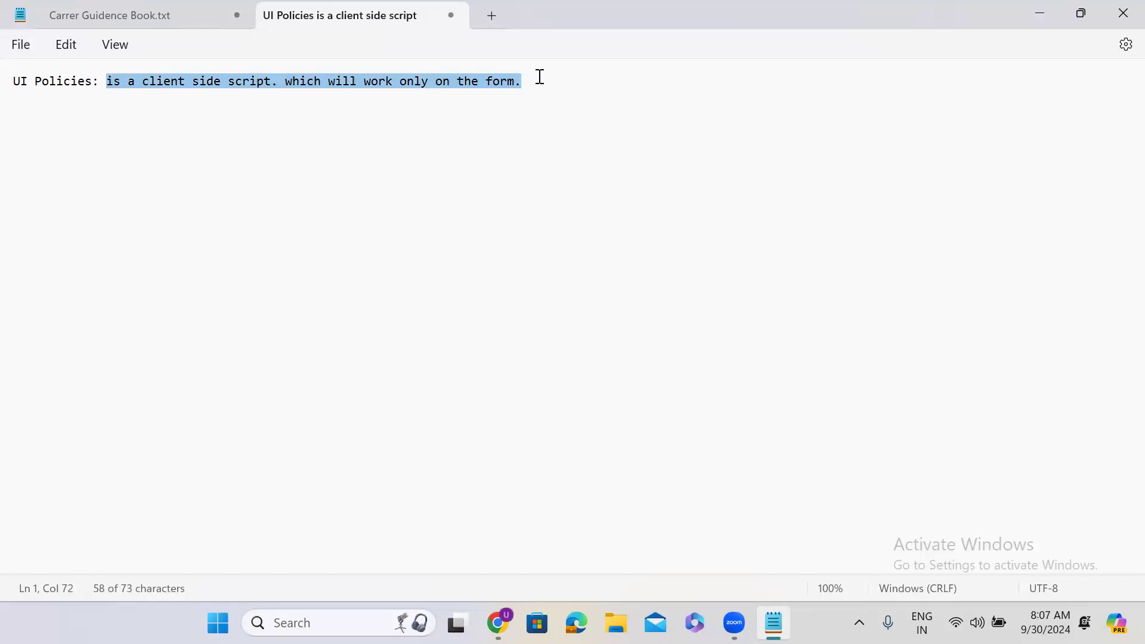
left_click(540, 77)
type("whic")
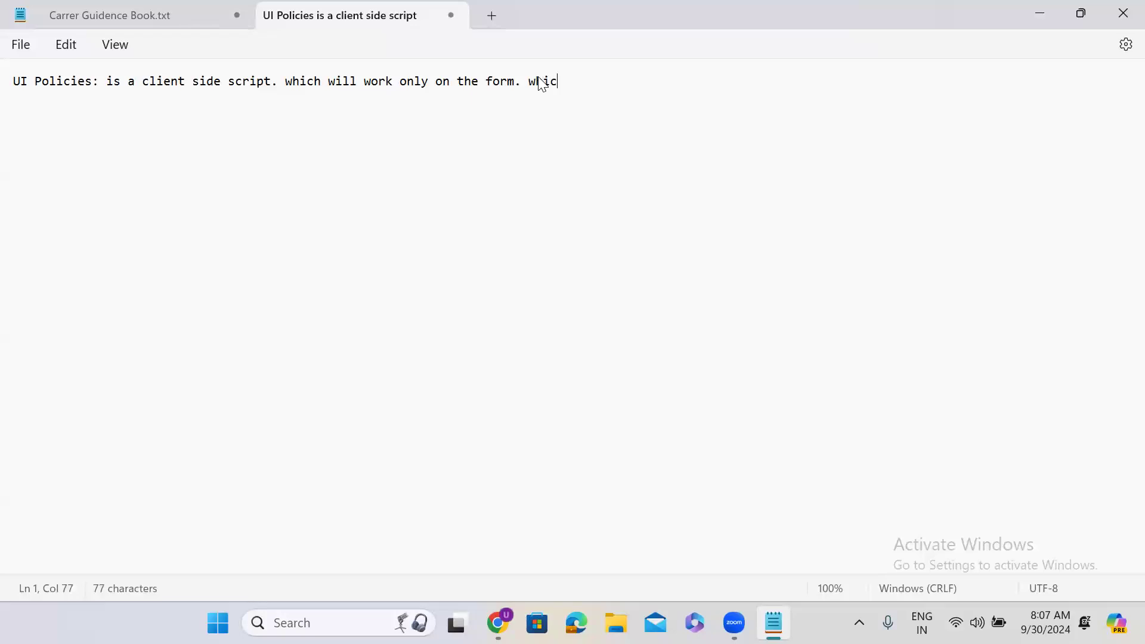
type("h is used to make fields ")
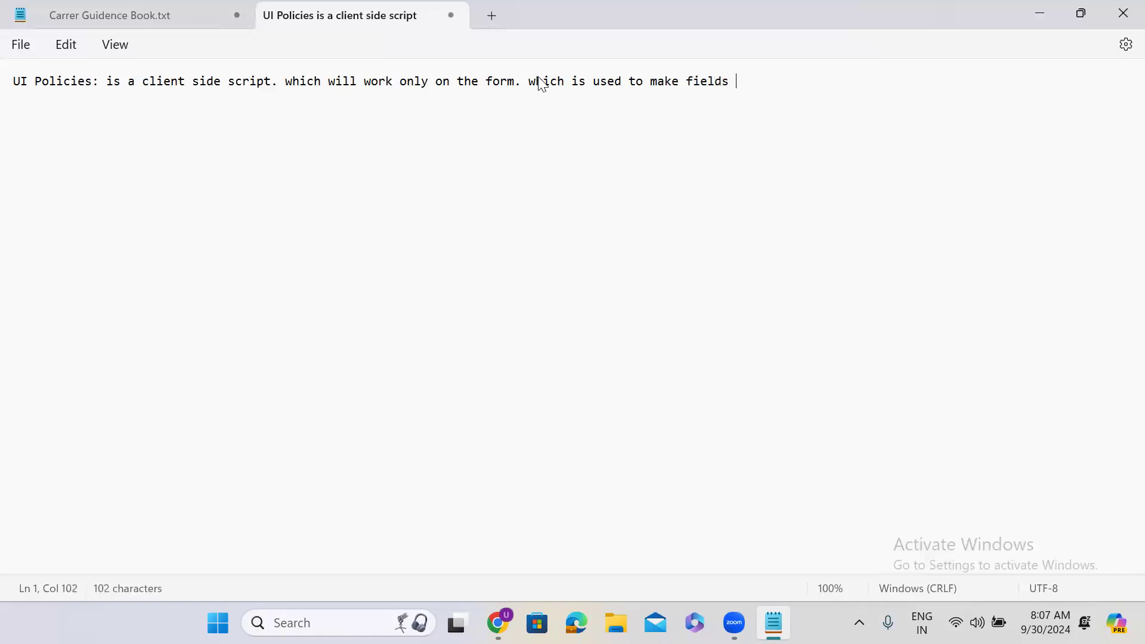
type("mandatory, rea")
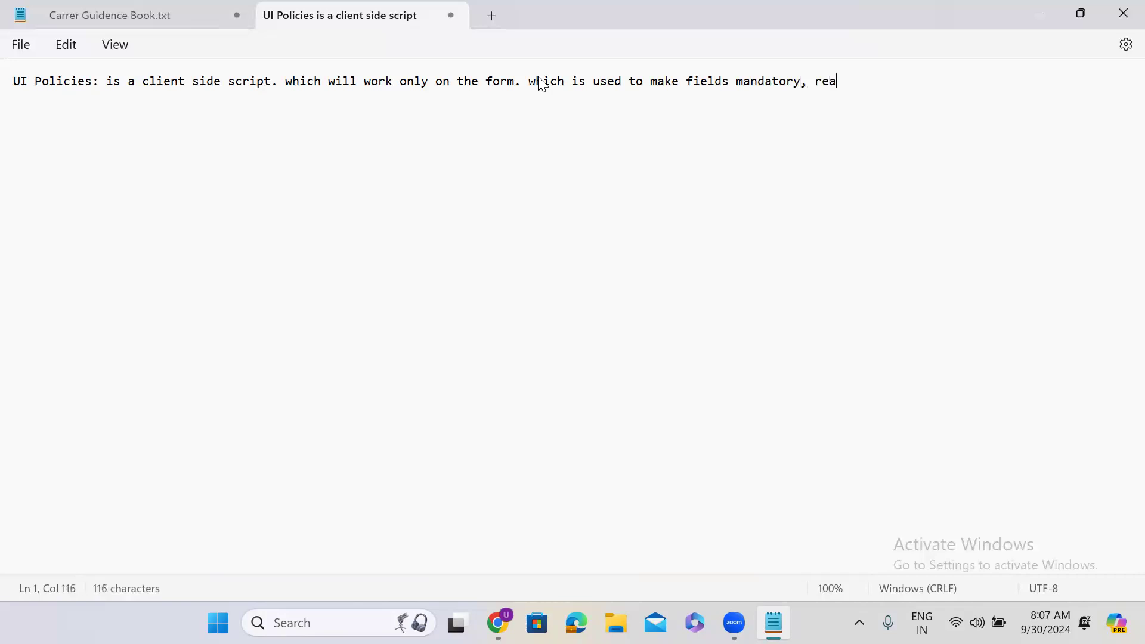
type("donly")
type(", di")
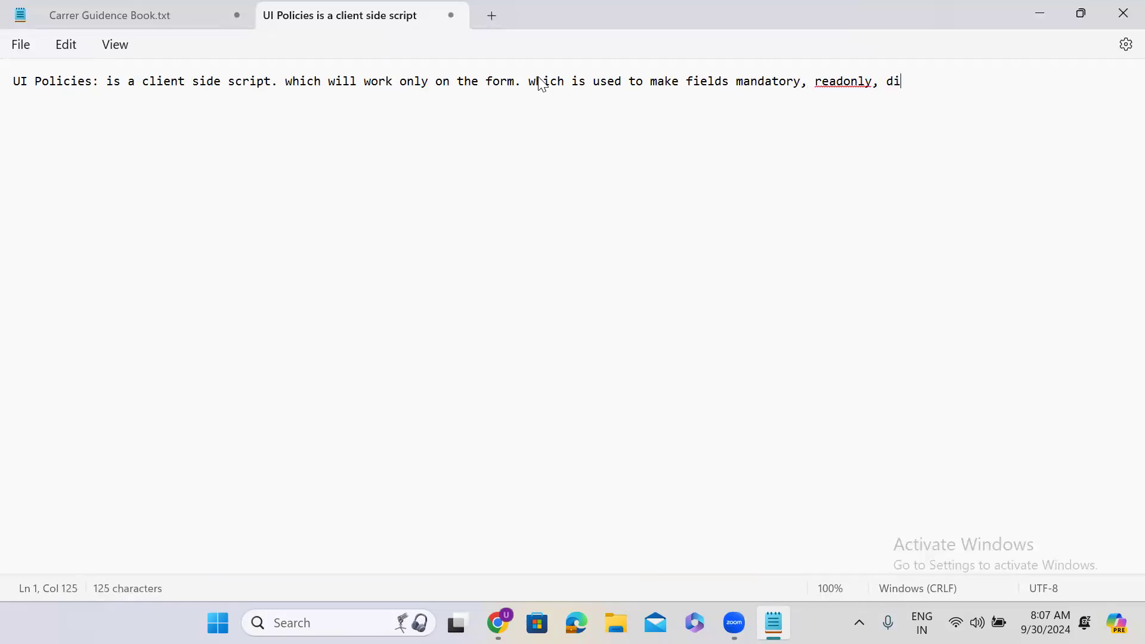
type("splay the field")
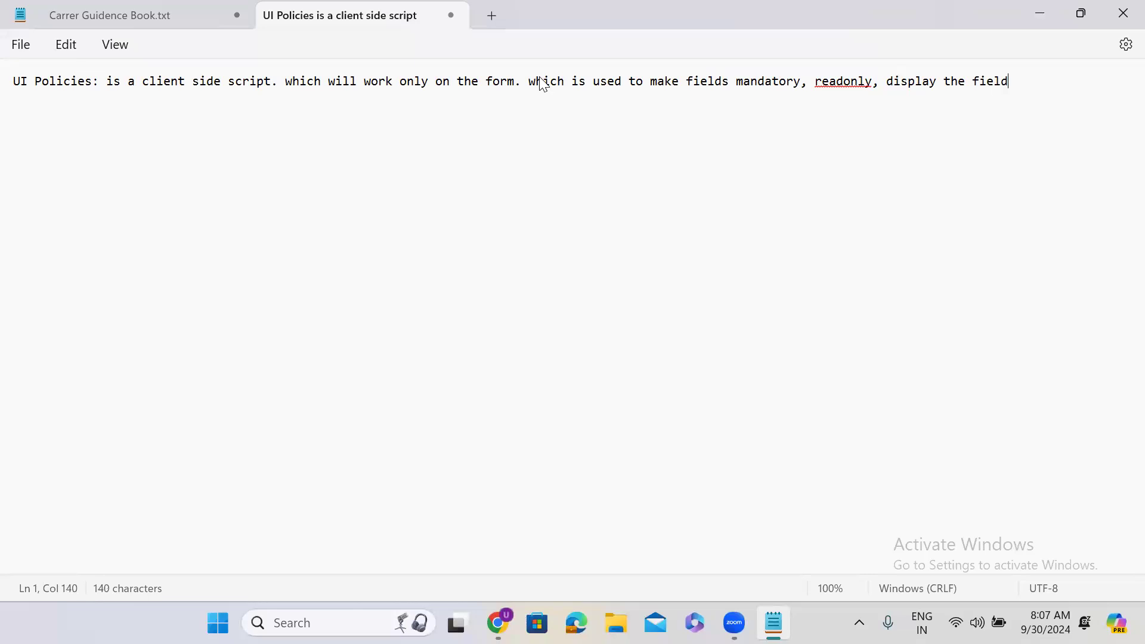
type("s and related list at cer")
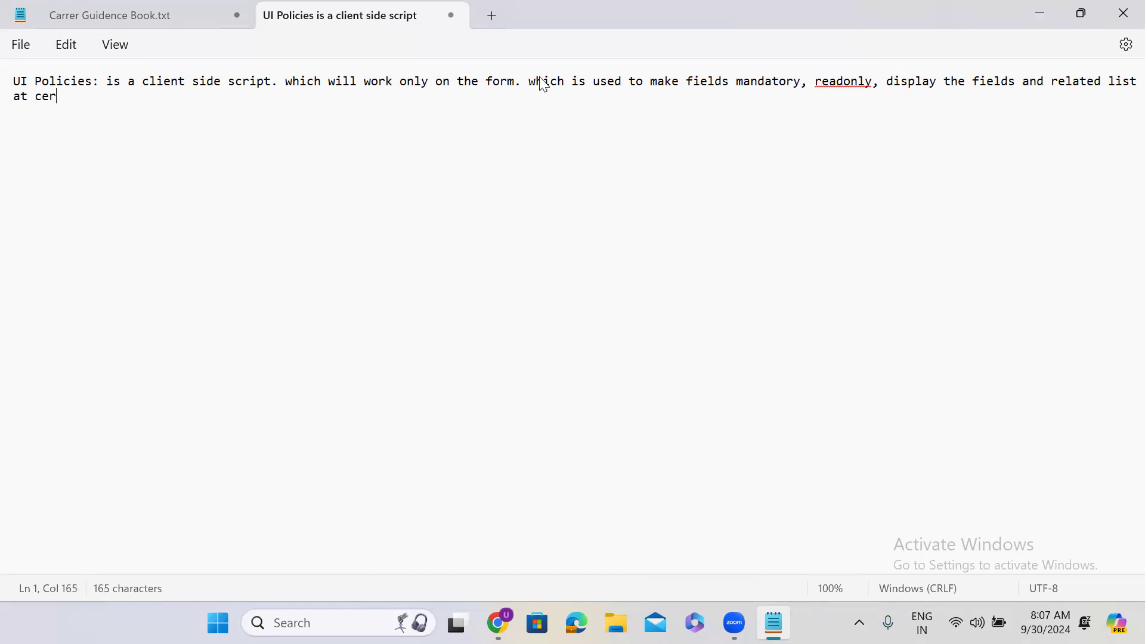
type("tain condition.")
key("Return")
key("Return")
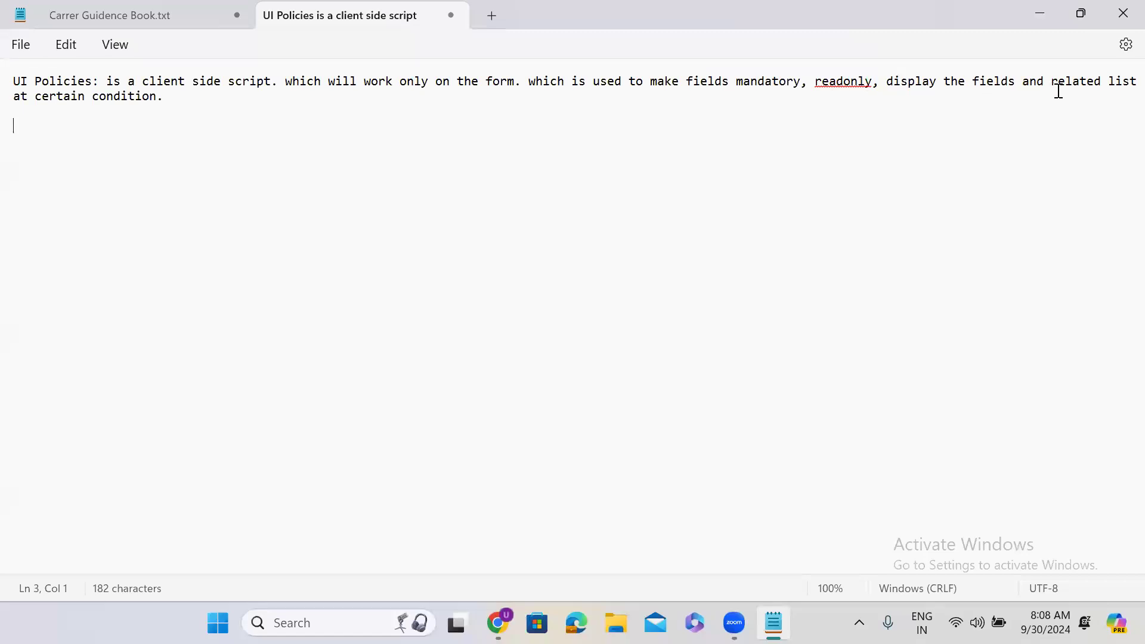
left_click(1126, 84)
type("s")
Switch to the ServiceNow Developers page in Chrome, reload it and open the dev222236 instance.
left_click(1030, 16)
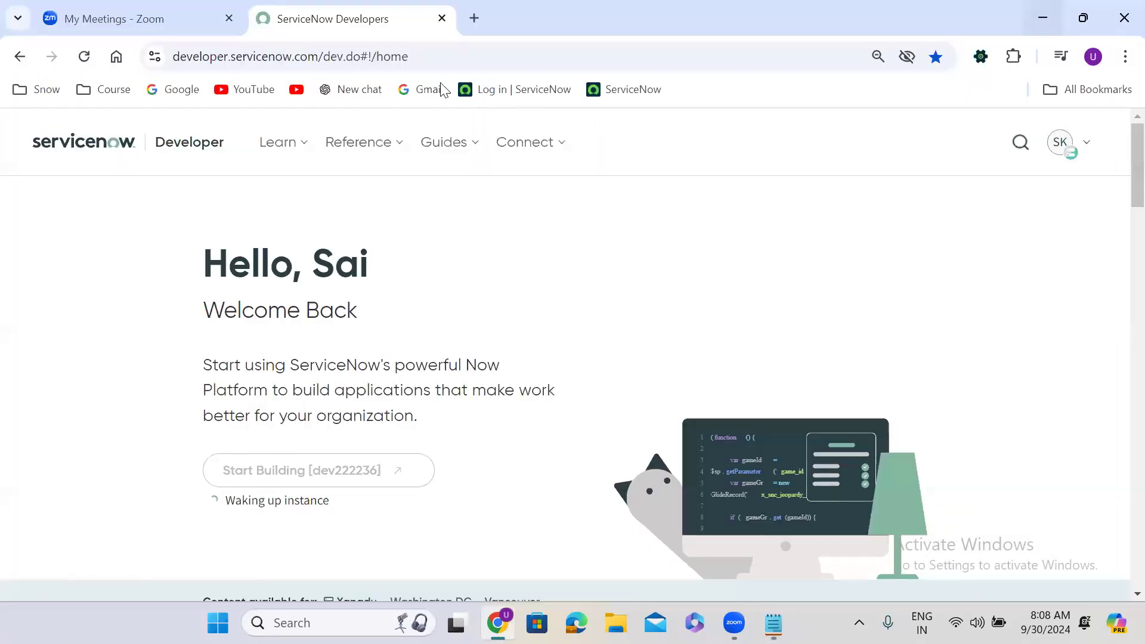
left_click(83, 56)
left_click(774, 622)
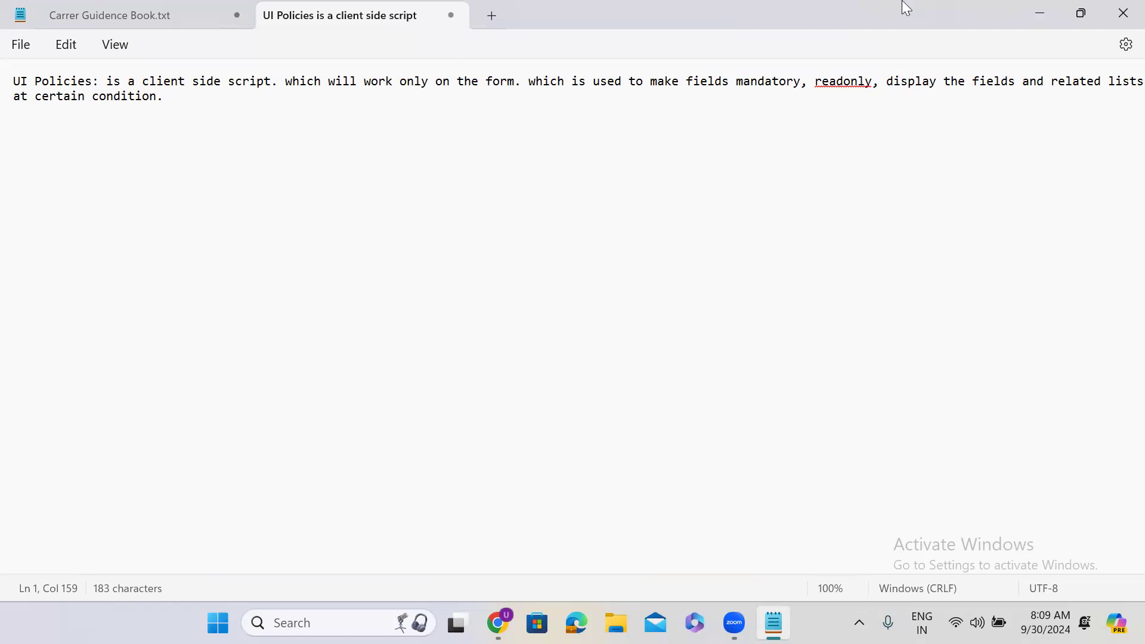
left_click(1049, 16)
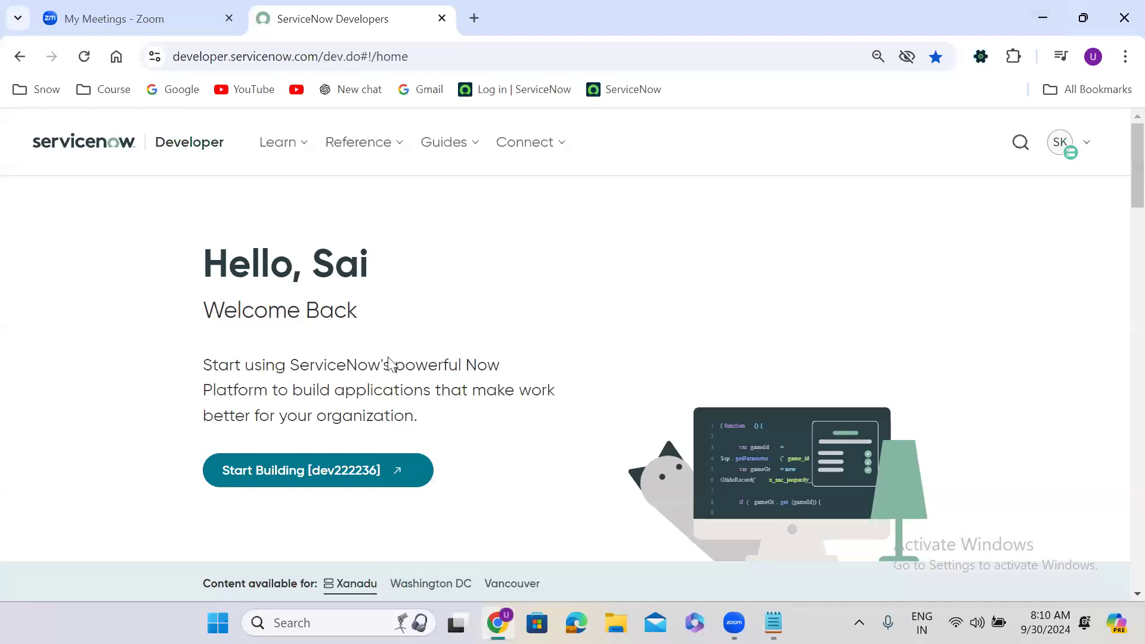
left_click(290, 472)
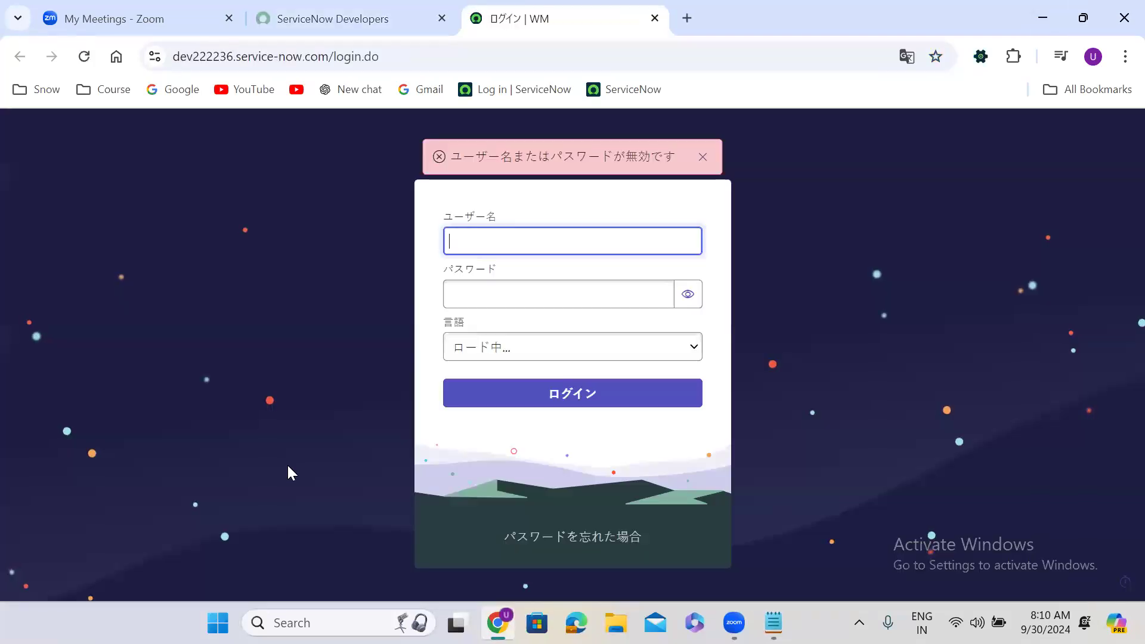
Set the login language to English and log in as admin with the account password.
left_click(559, 352)
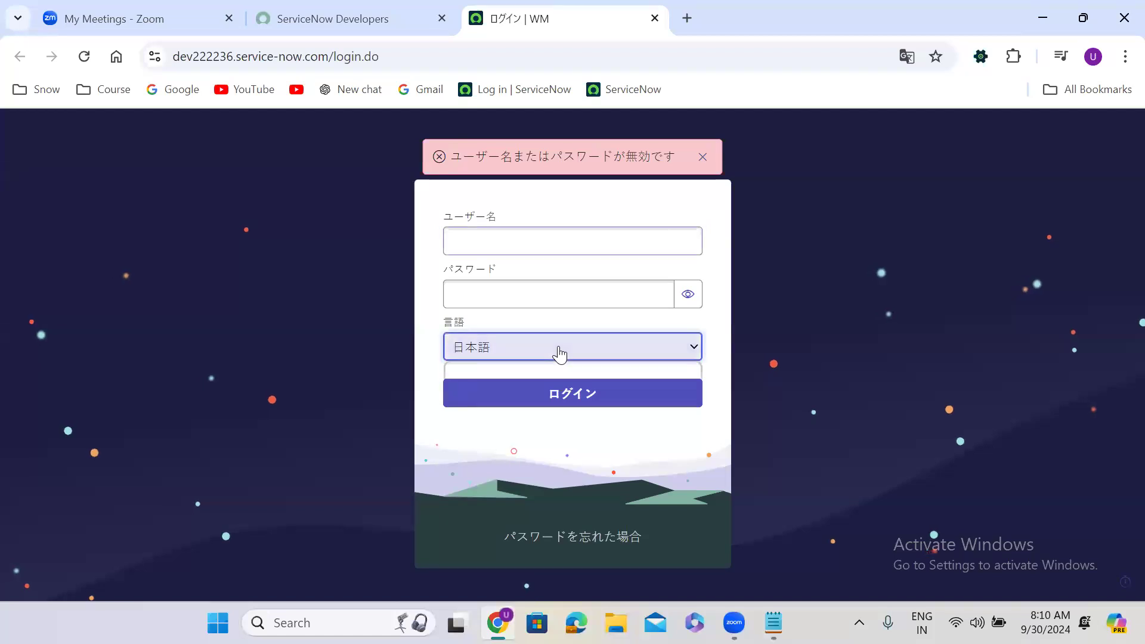
left_click(538, 371)
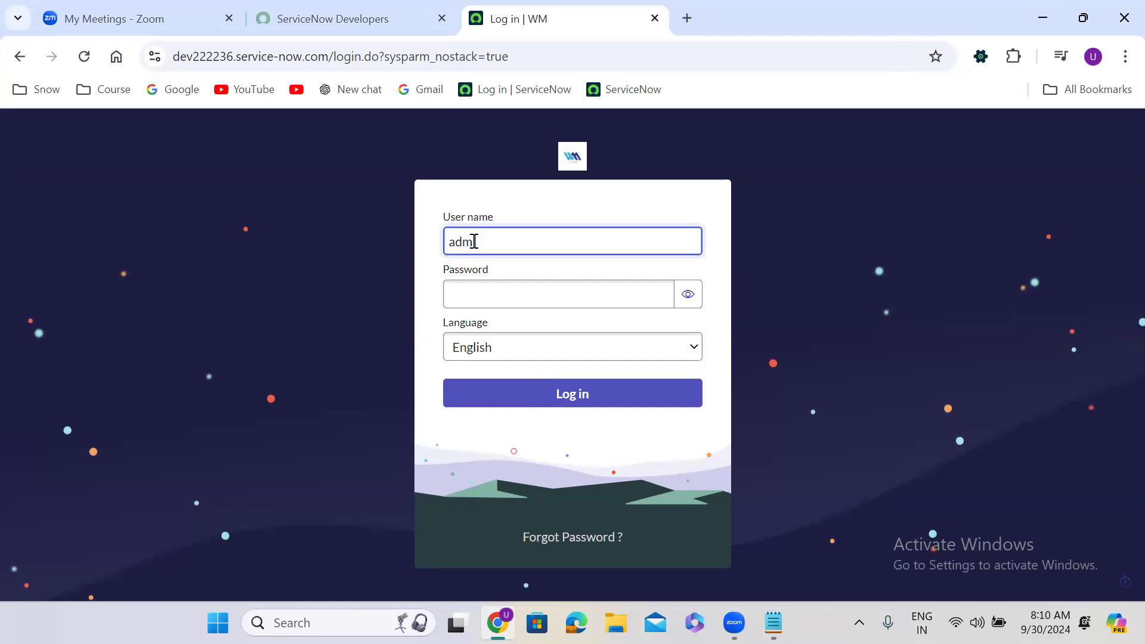
type("in")
key("Tab")
type("•")
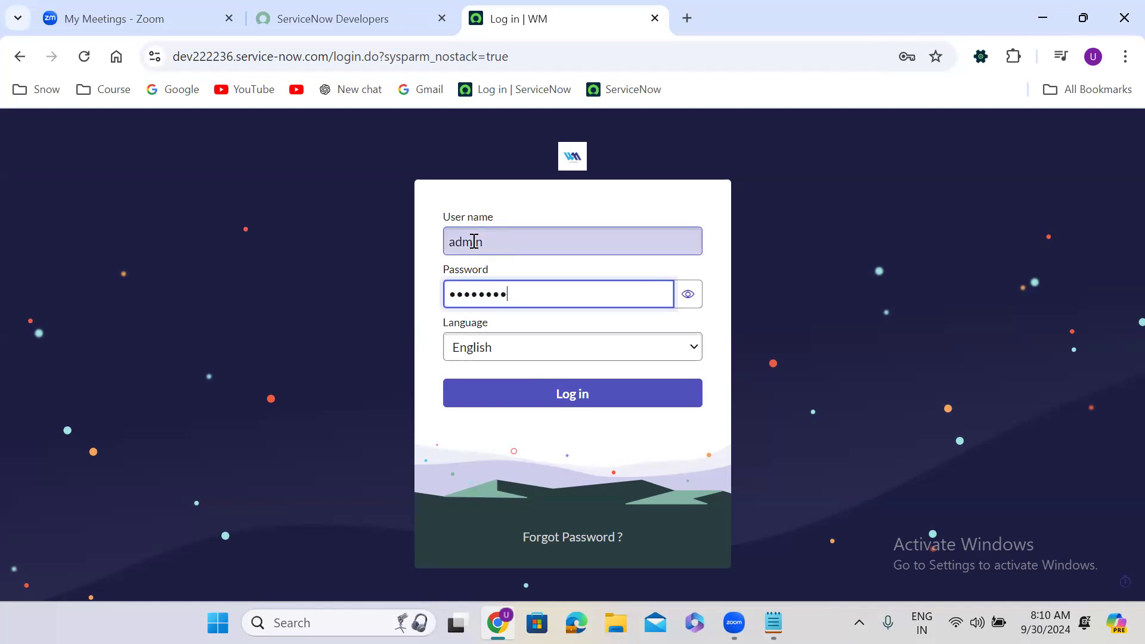
left_click(570, 395)
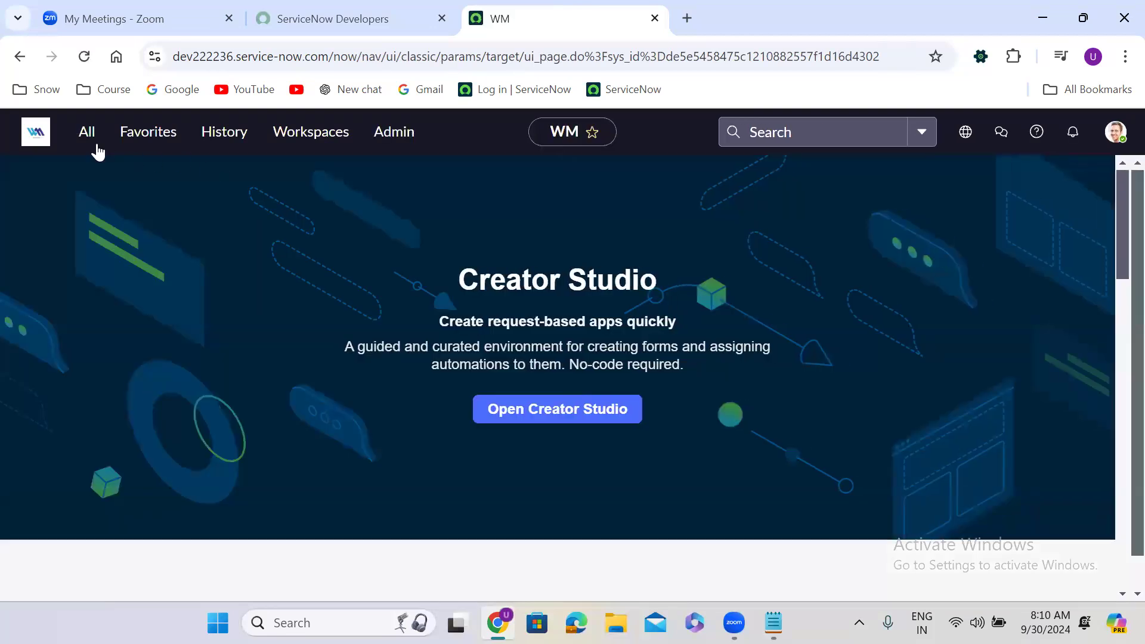
Find the outage modules in the application navigator and open the Outage Management Create New form in a new browser tab.
left_click(87, 135)
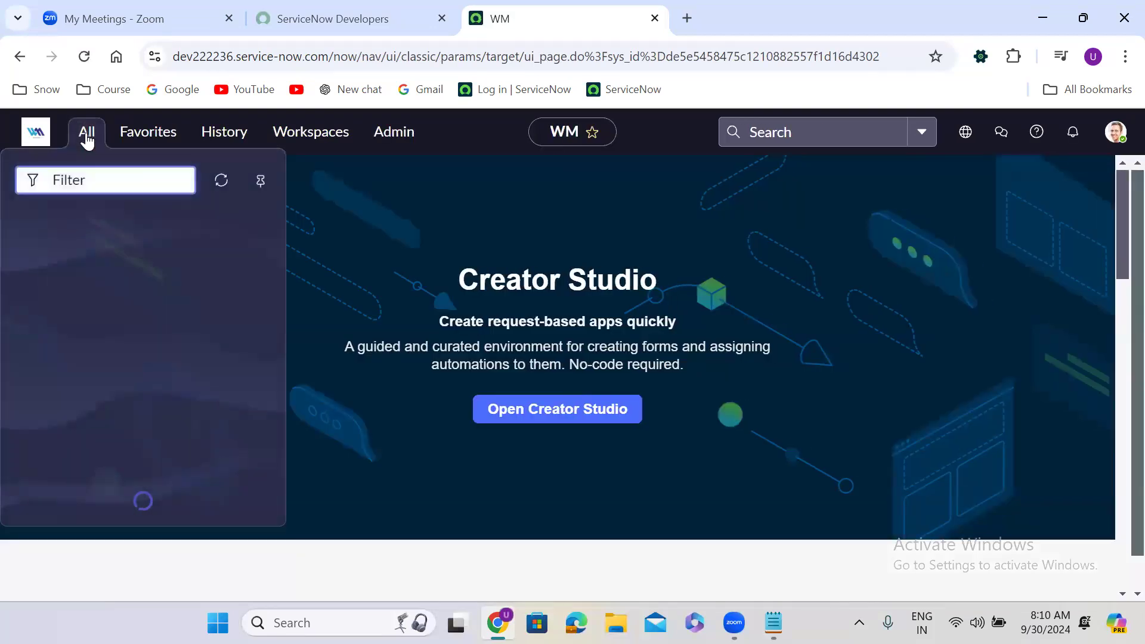
type("outage")
right_click(89, 347)
left_click(173, 363)
left_click(715, 8)
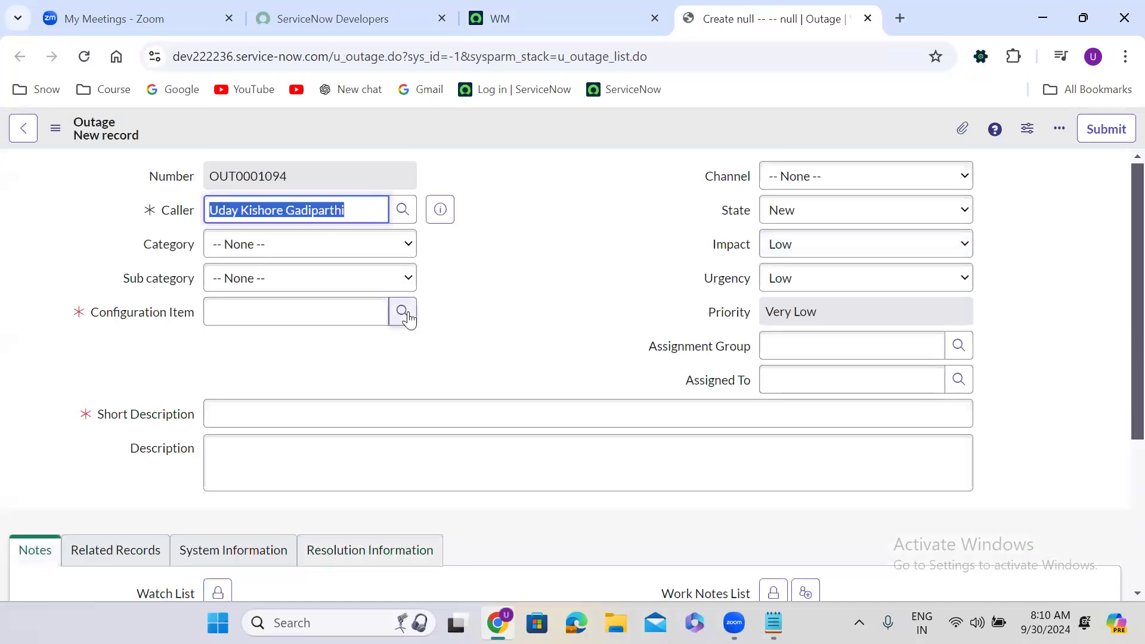
Fill in the new outage with category Software, configuration item *BUD-IBM and short description "test", and save the record without leaving the form.
left_click(257, 245)
left_click(267, 290)
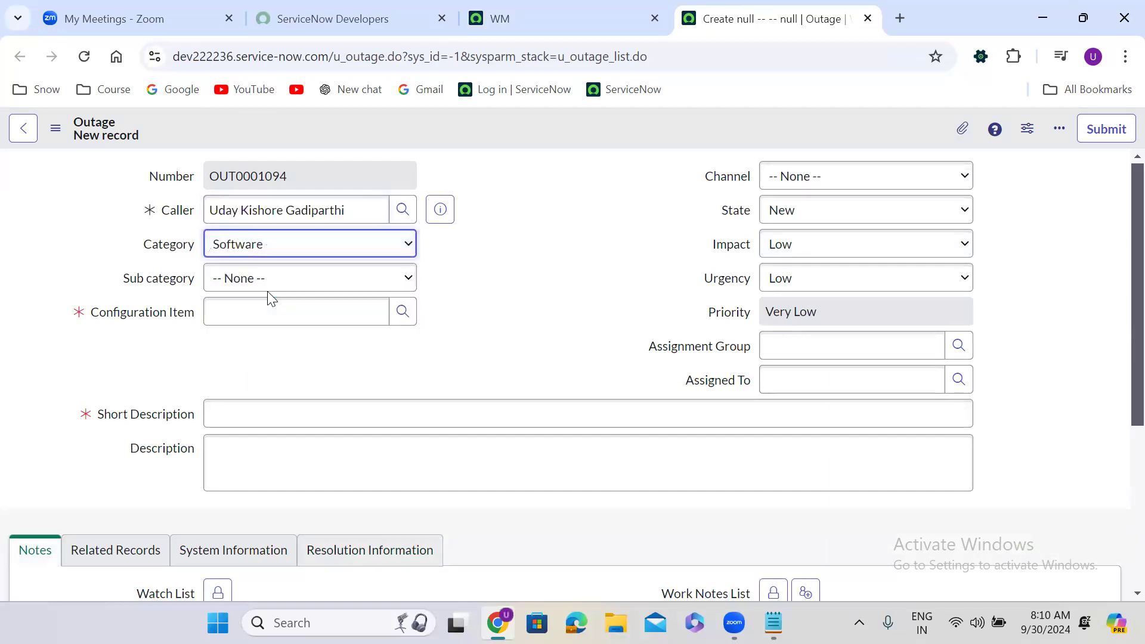
left_click(562, 238)
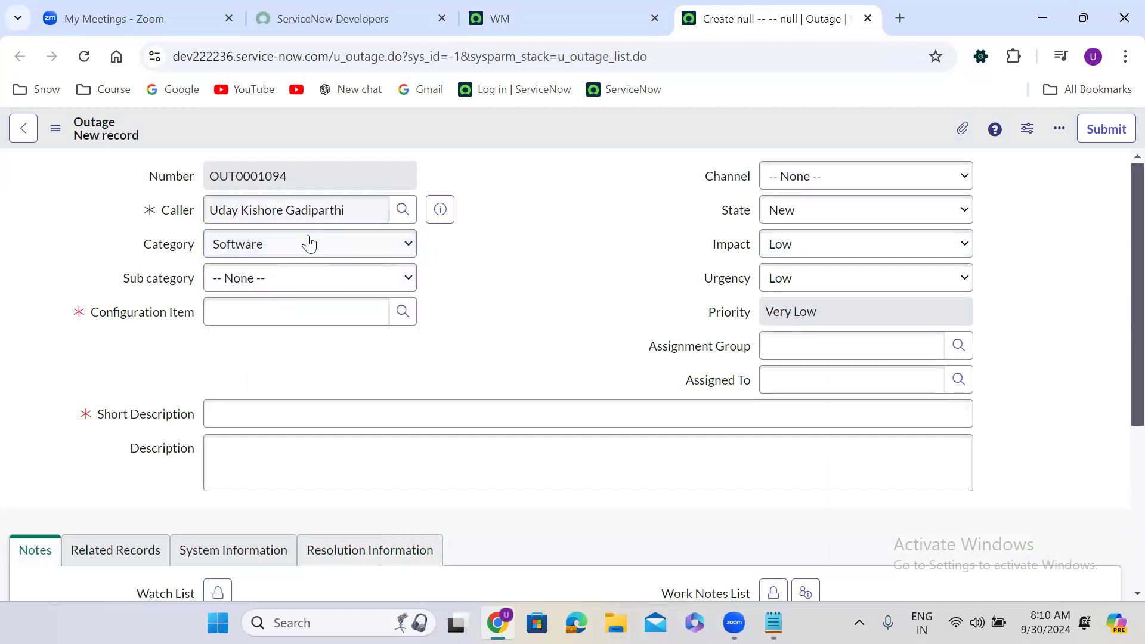
left_click(254, 305)
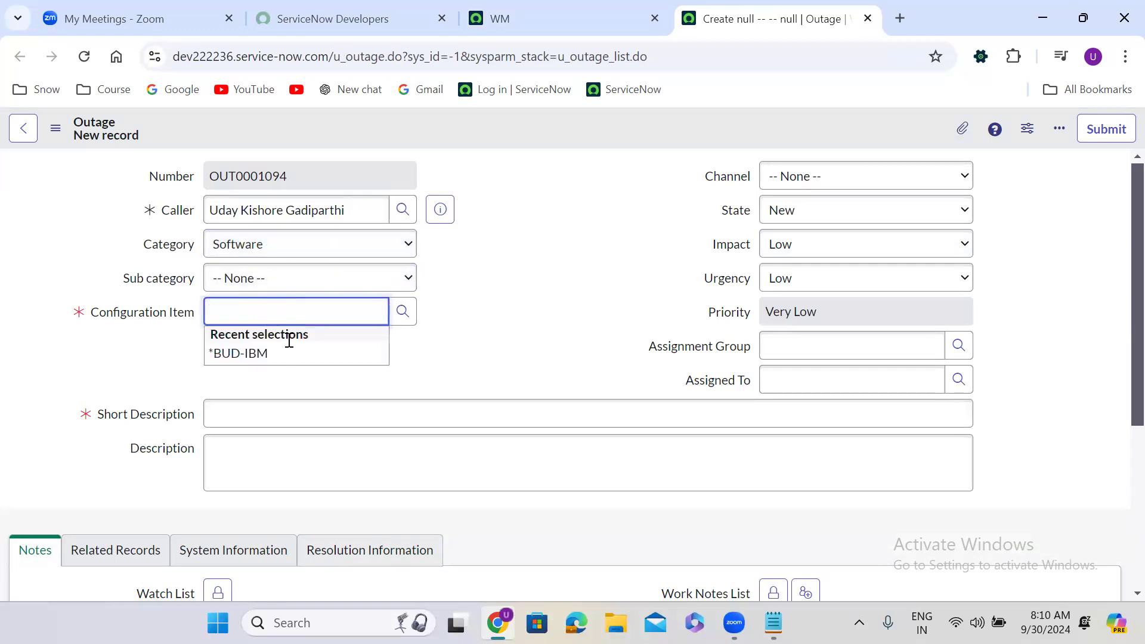
left_click(283, 356)
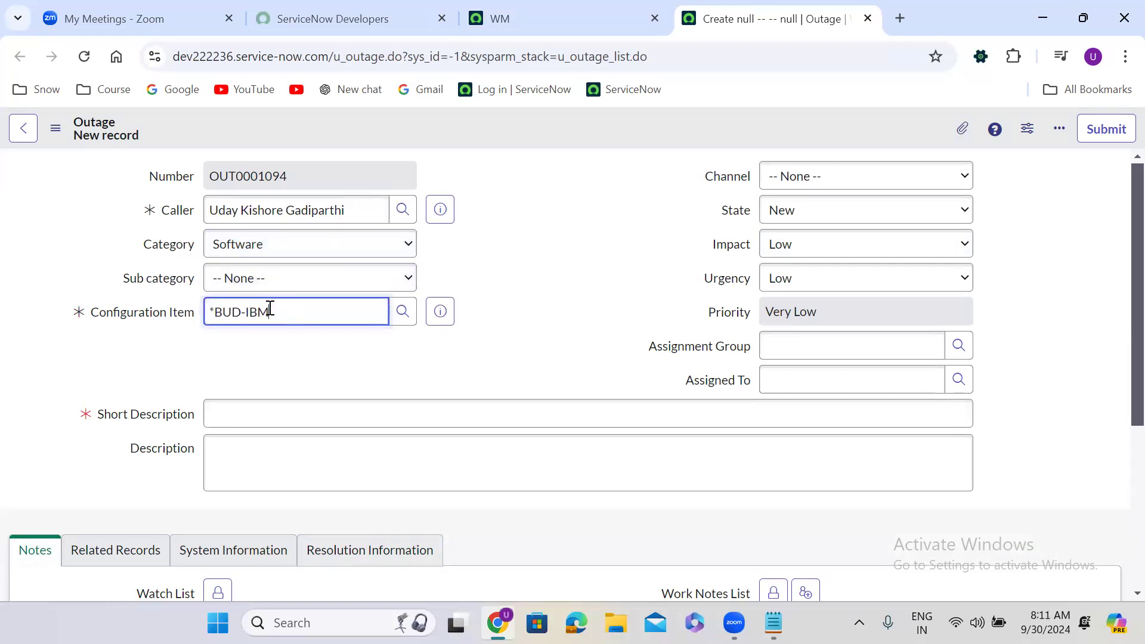
left_click(258, 405)
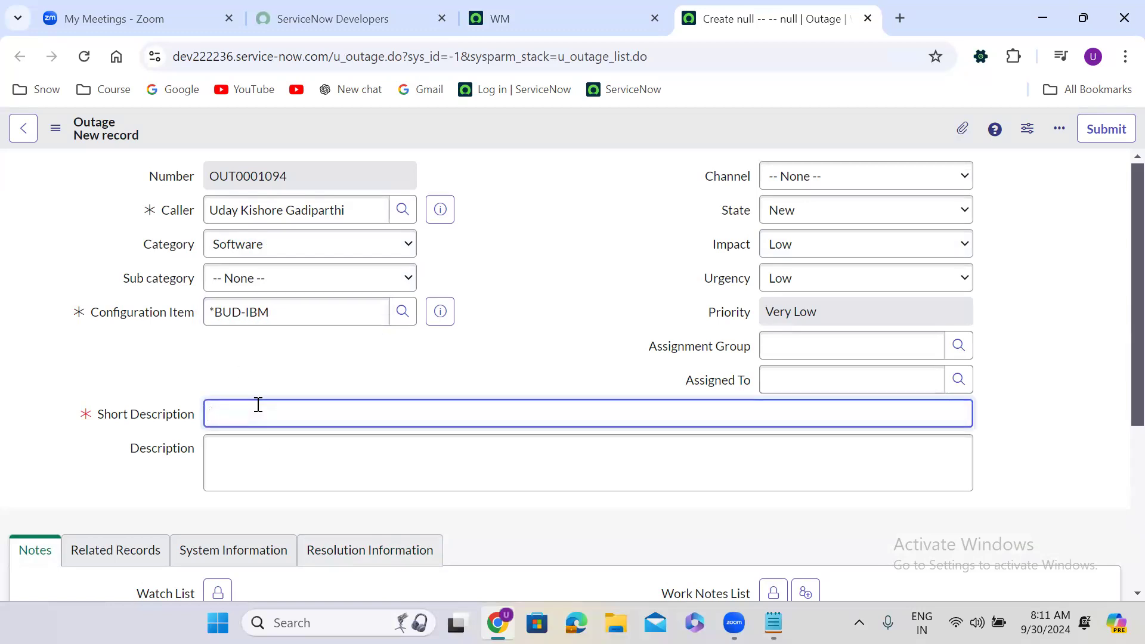
left_click(404, 370)
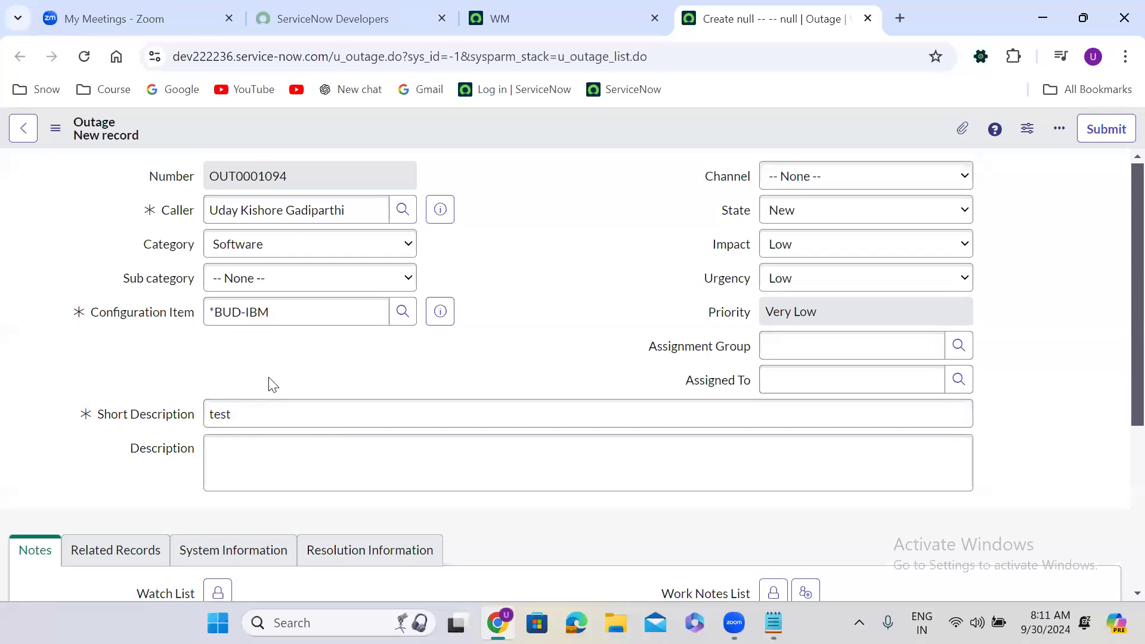
right_click(507, 126)
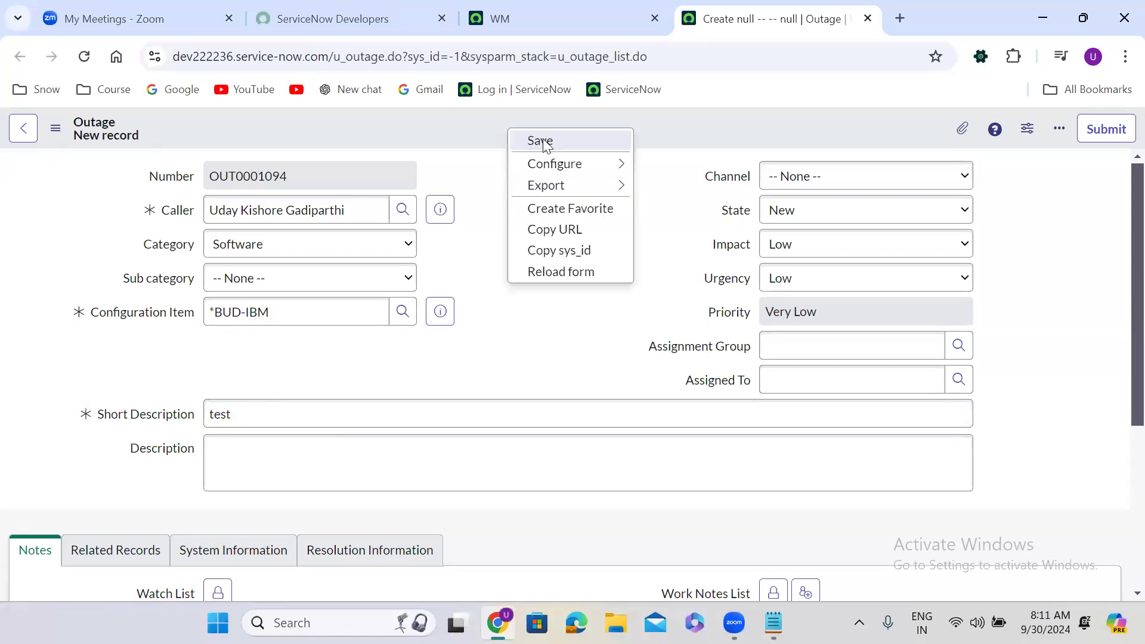
left_click(544, 143)
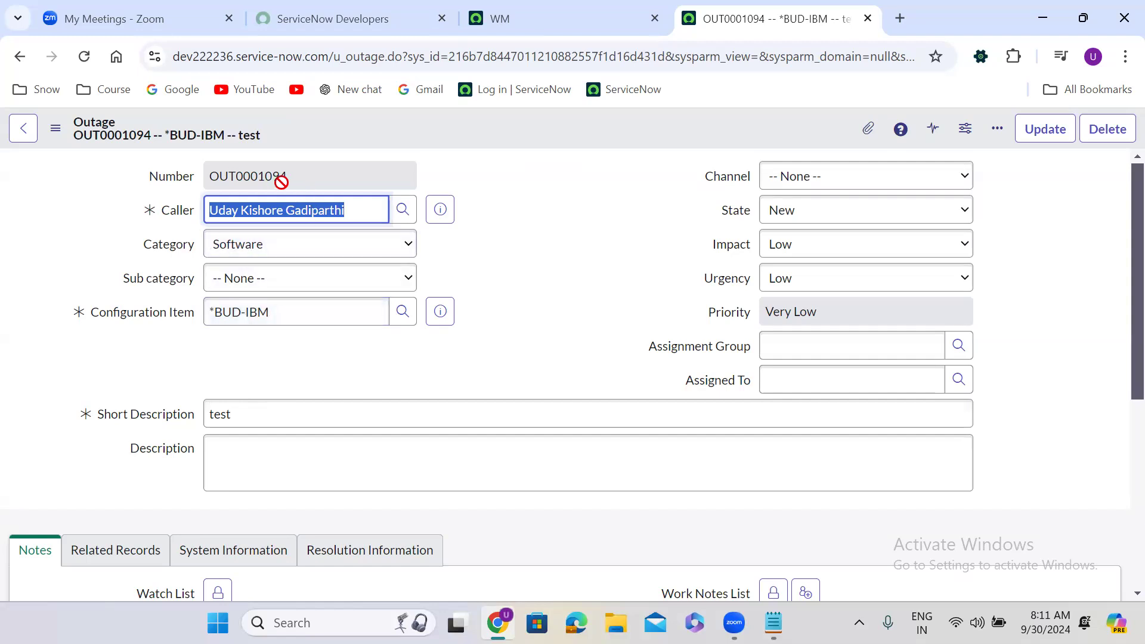
Open the All Outages list from the application navigator in a new browser tab.
left_click(500, 23)
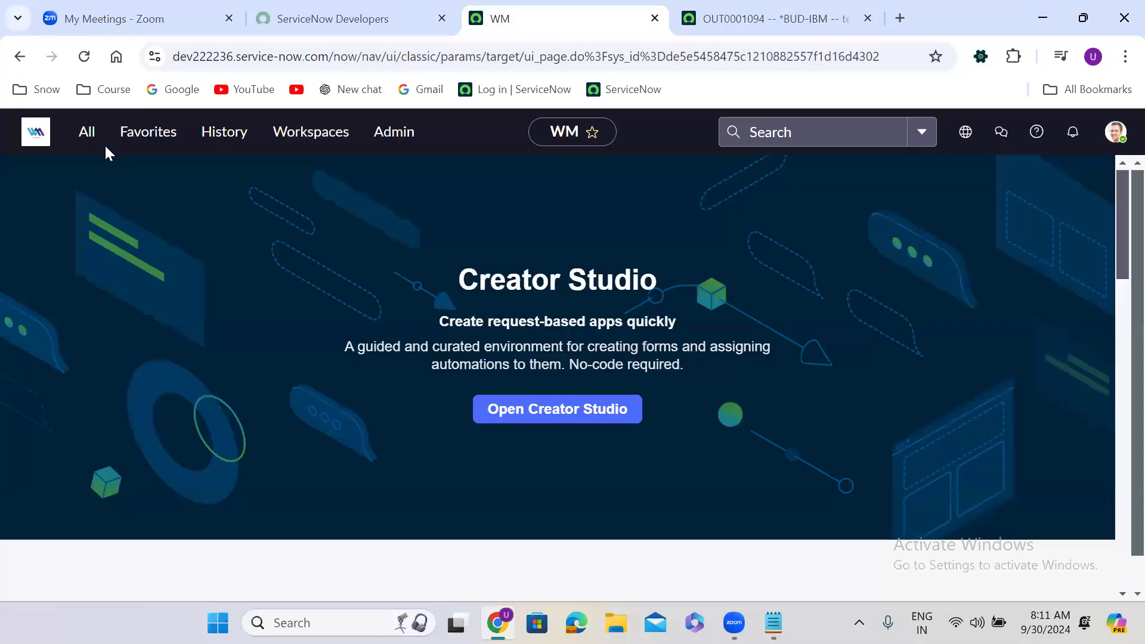
left_click(98, 142)
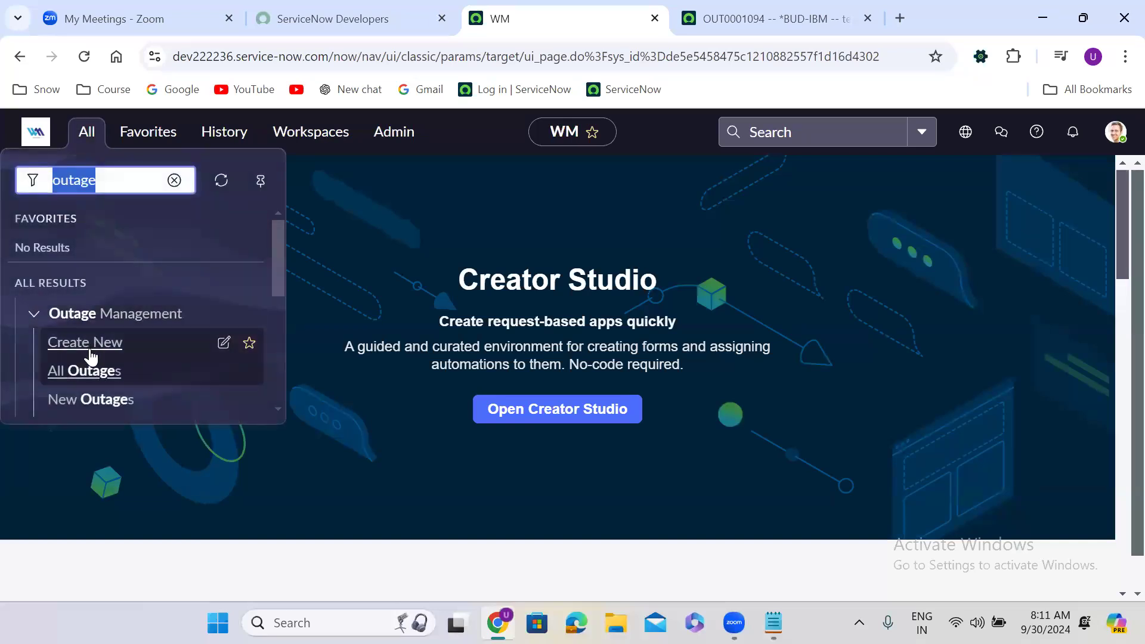
right_click(89, 374)
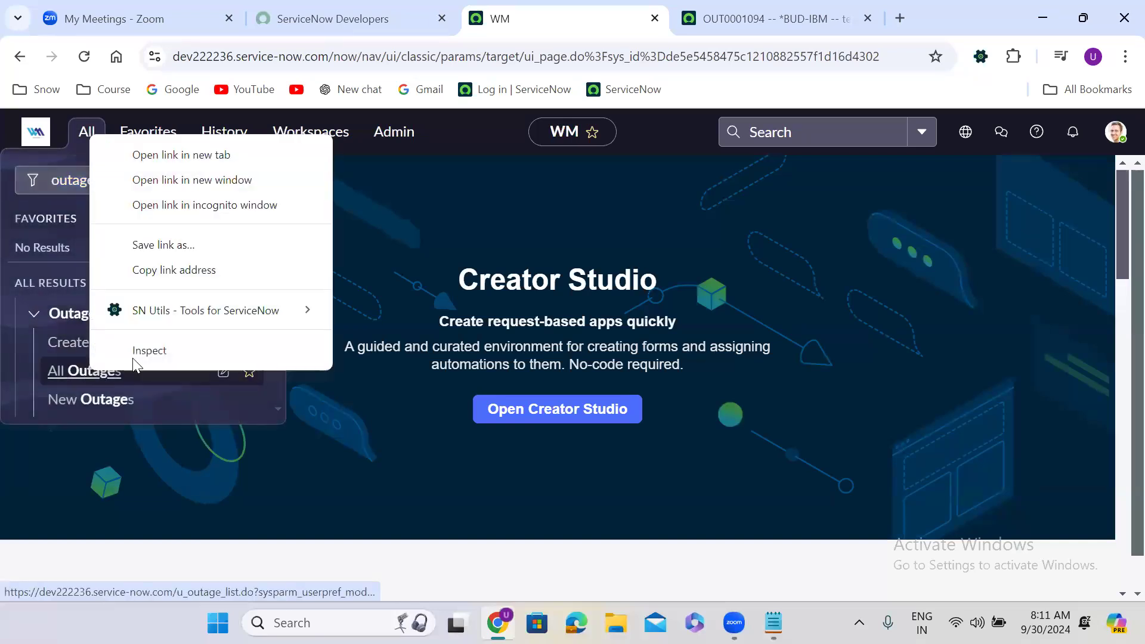
left_click(220, 156)
left_click(786, 9)
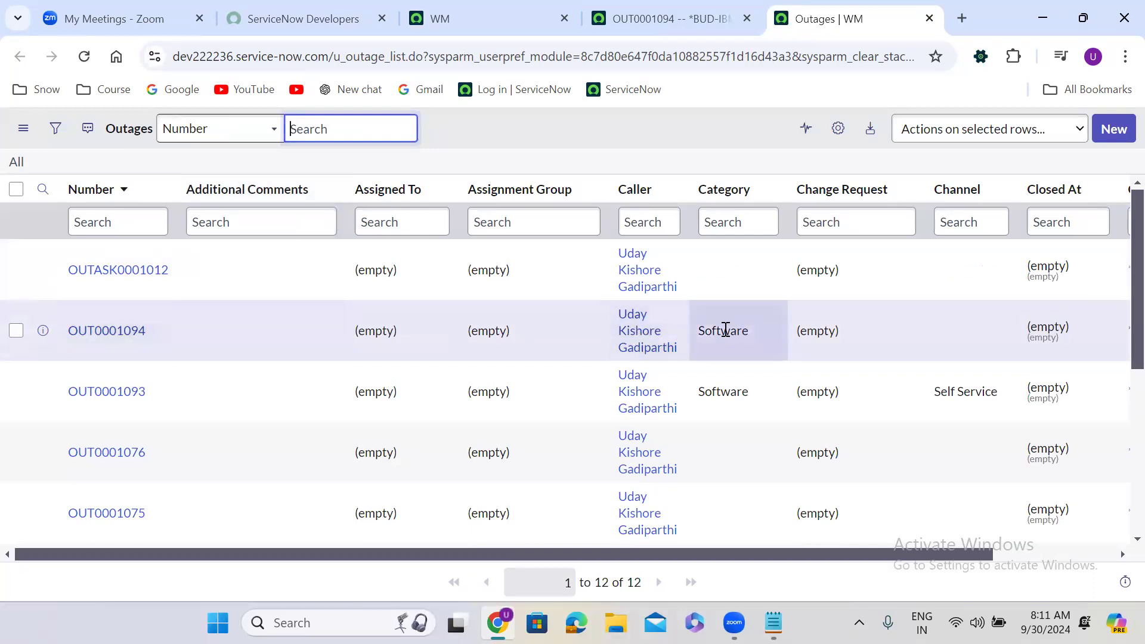
Set the sub category of the newly created outage to Linux and save the record.
left_click(671, 7)
left_click(280, 288)
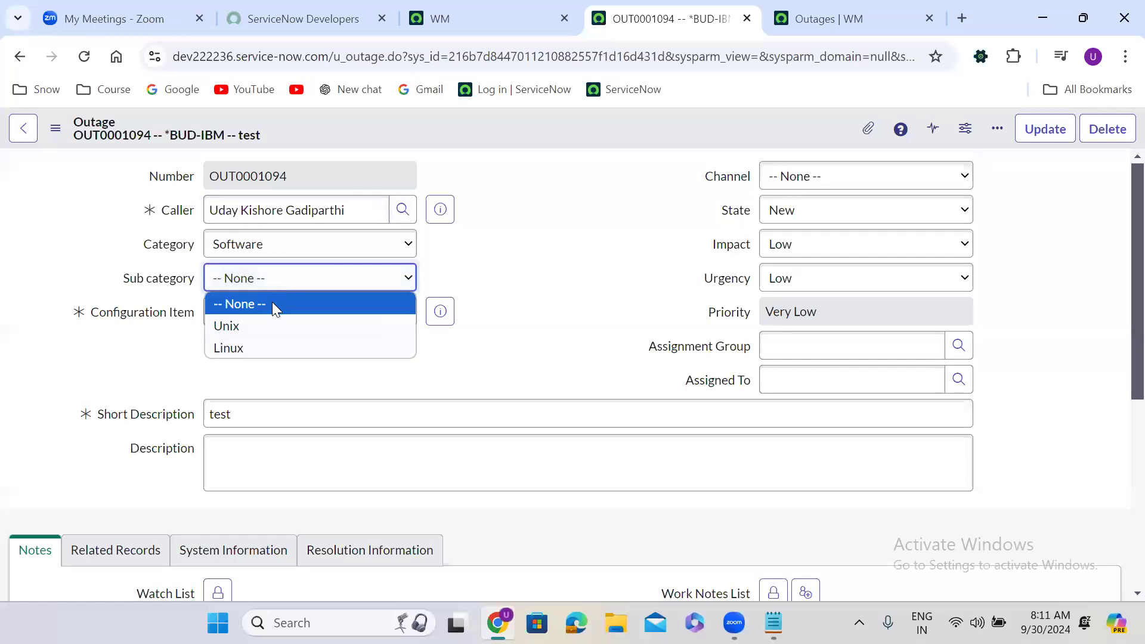
left_click(267, 346)
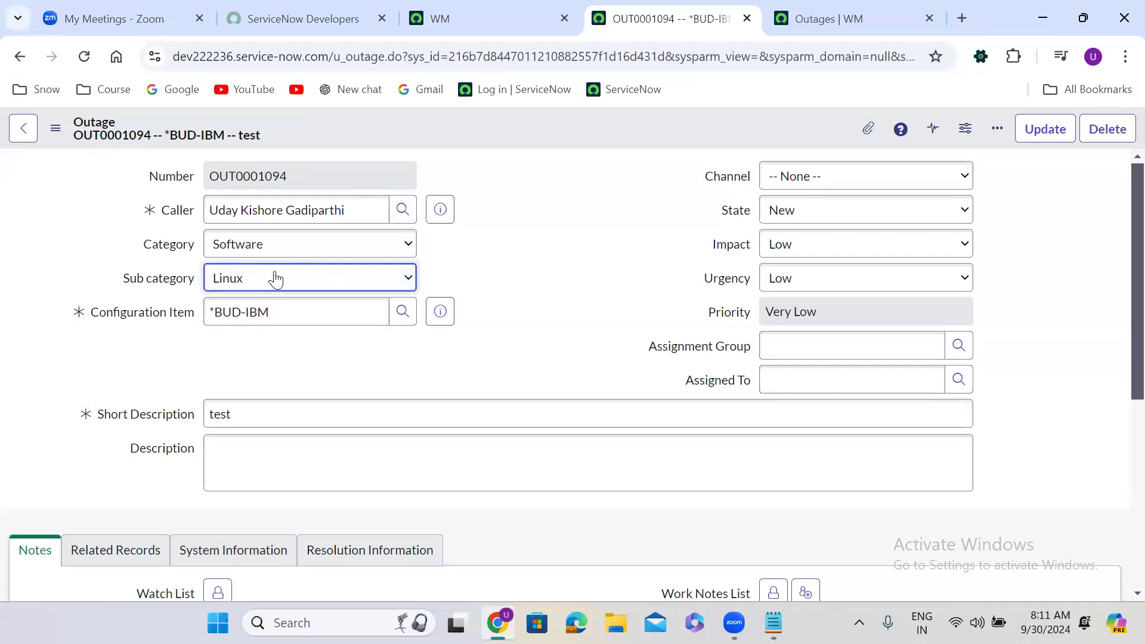
right_click(475, 123)
left_click(504, 136)
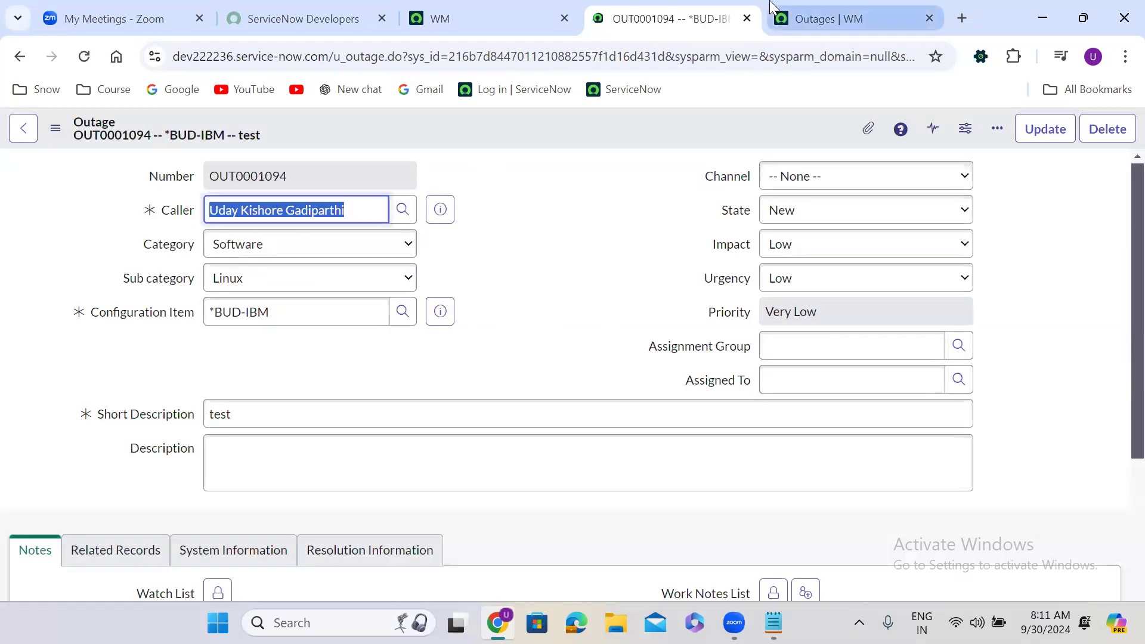
Add the Sub category column to the Outages list, positioned directly after Category.
left_click(820, 14)
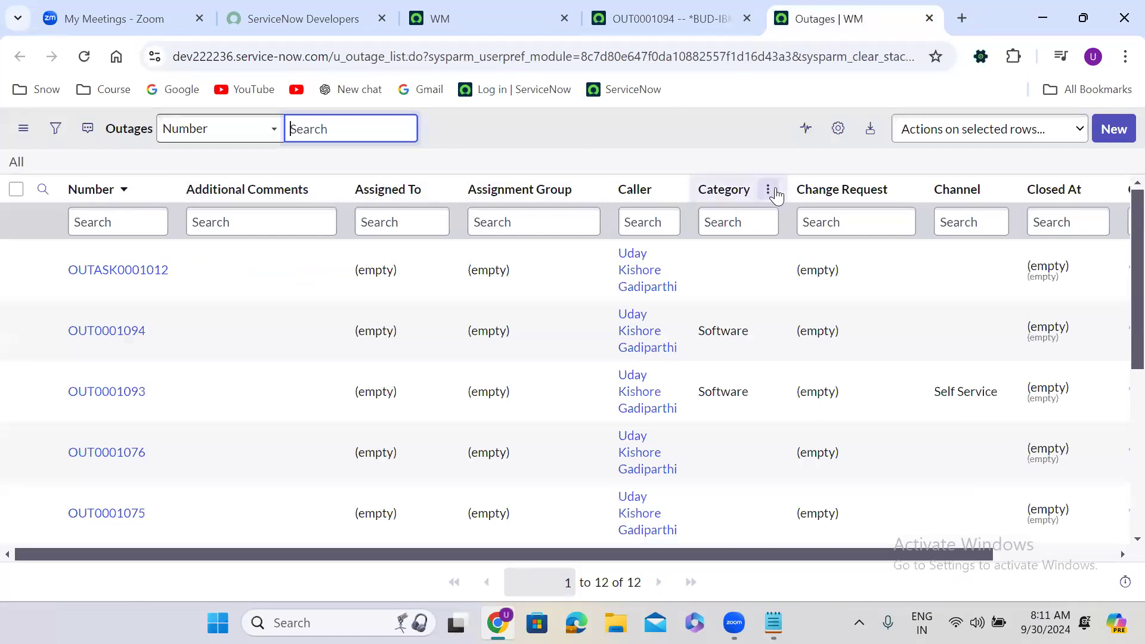
left_click(1093, 553)
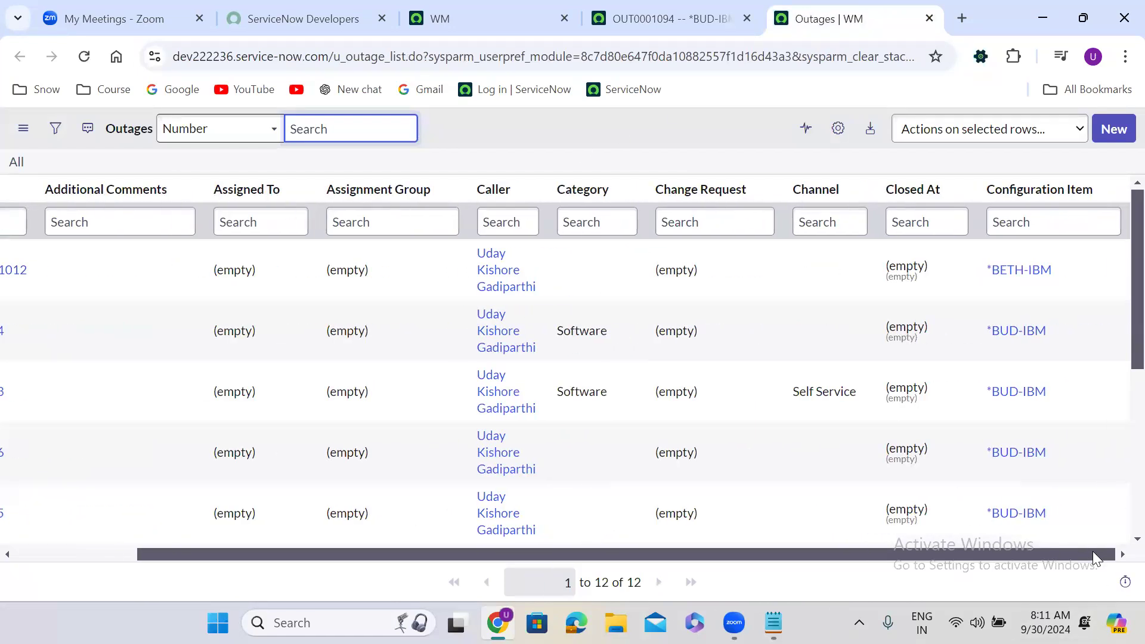
left_click(837, 129)
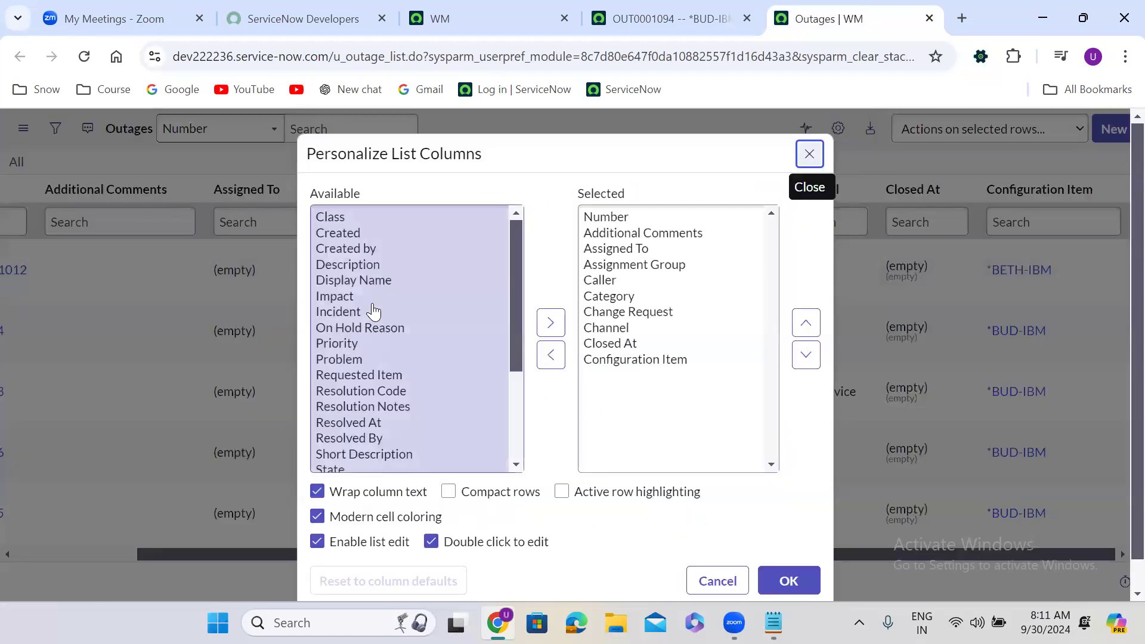
left_click(373, 311)
type("su")
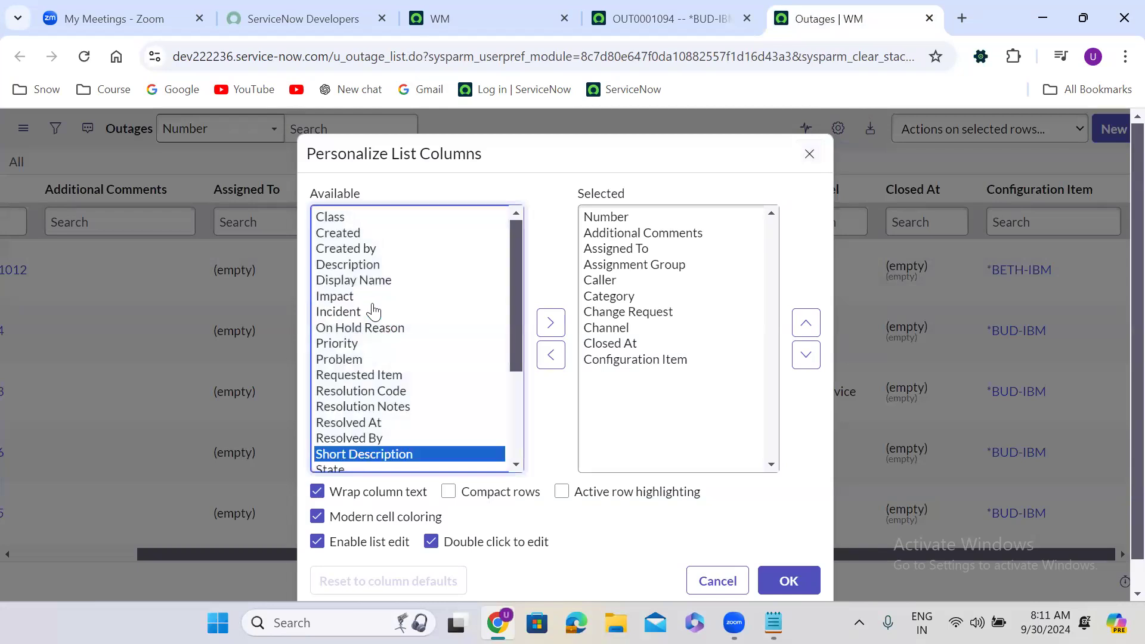
left_click(550, 322)
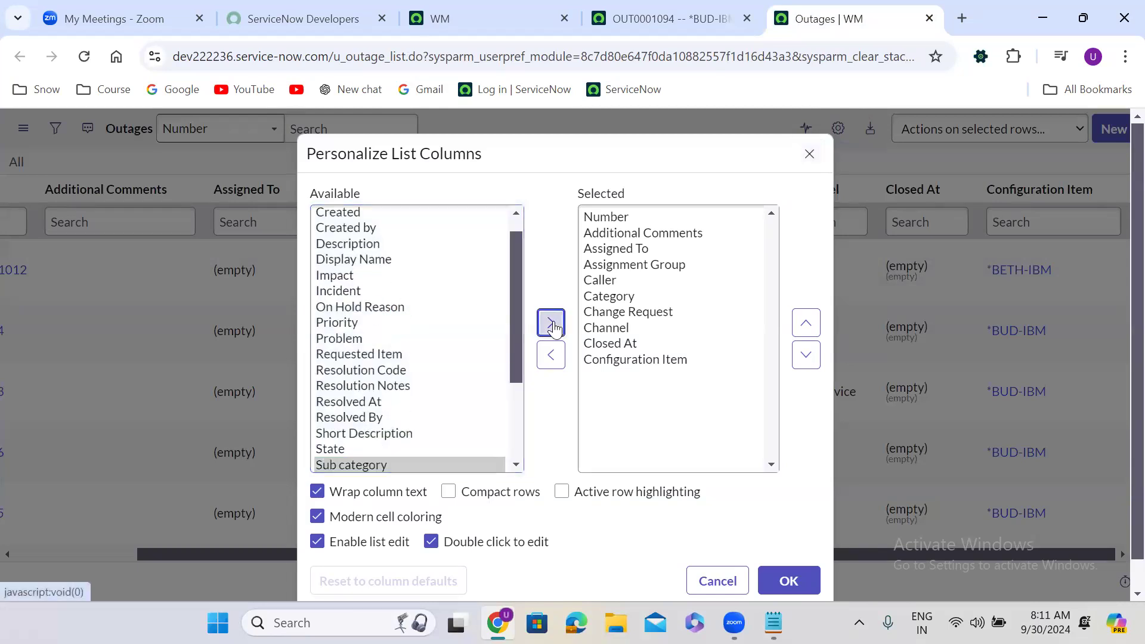
left_click(806, 323)
left_click(805, 323)
left_click(805, 322)
left_click(805, 323)
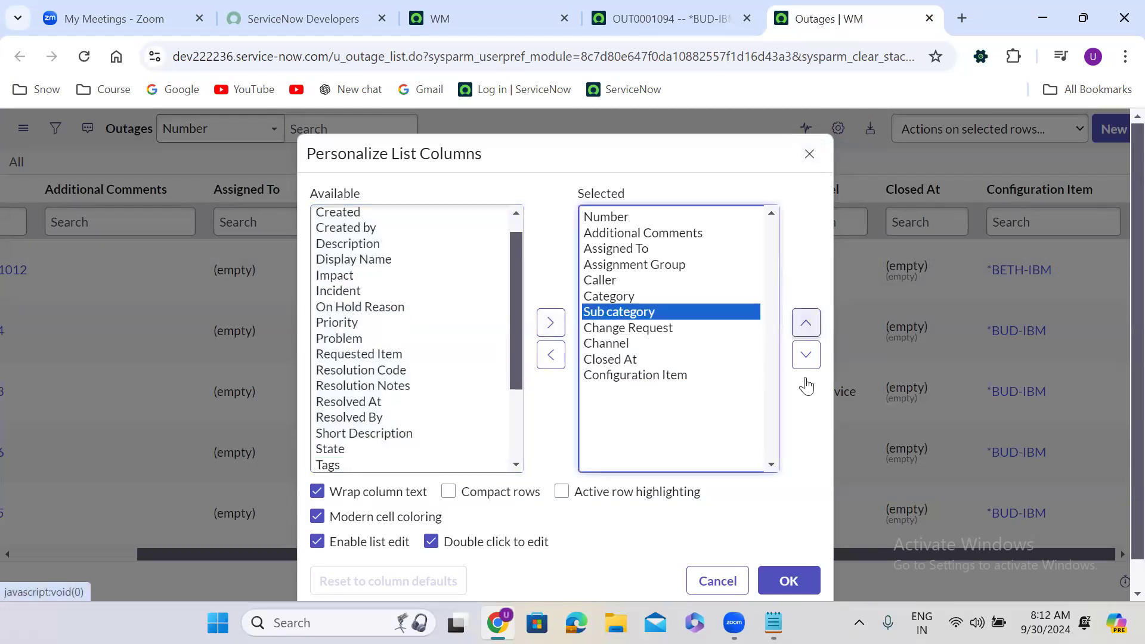
left_click(787, 580)
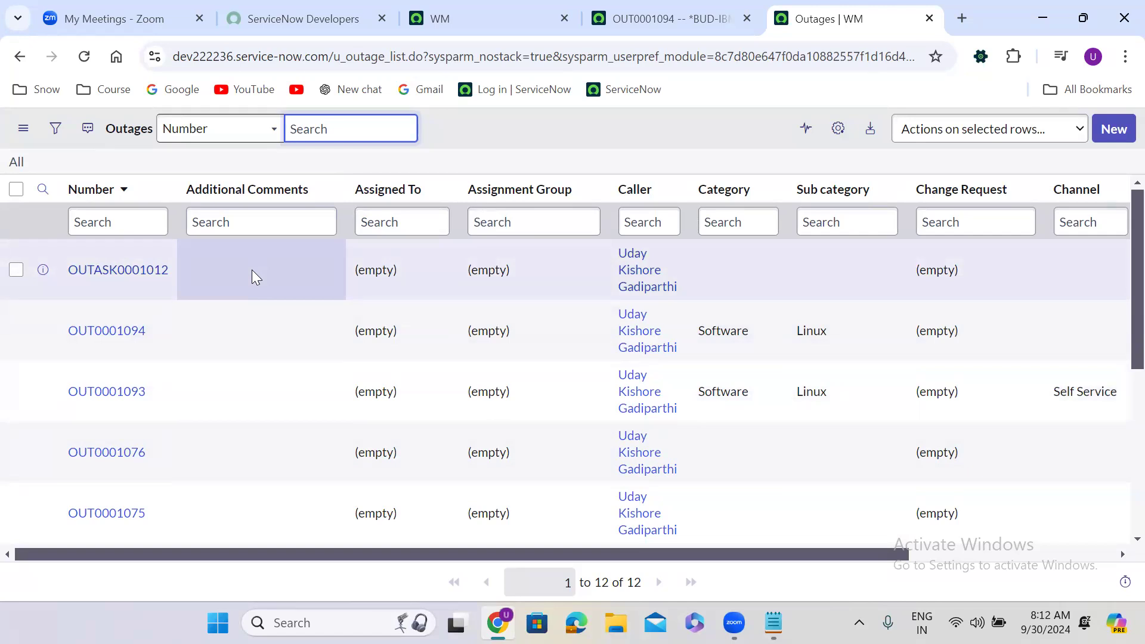
Compare the outage form with the Outages list, set the outage's state to Resolved and check its Resolution Information fields.
left_click(653, 7)
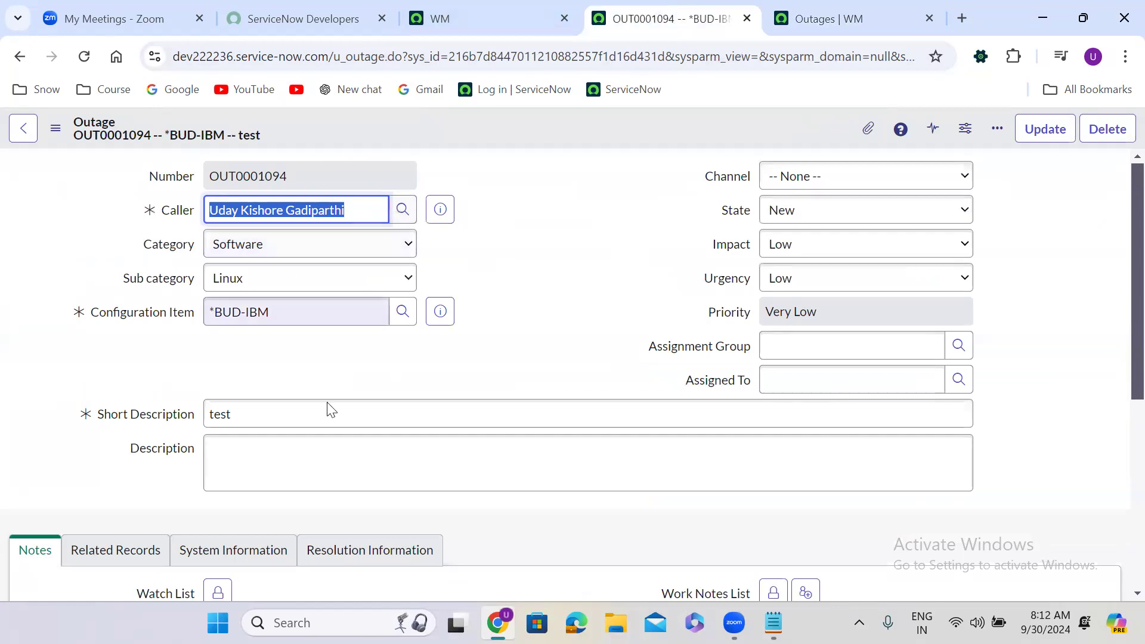
left_click(849, 15)
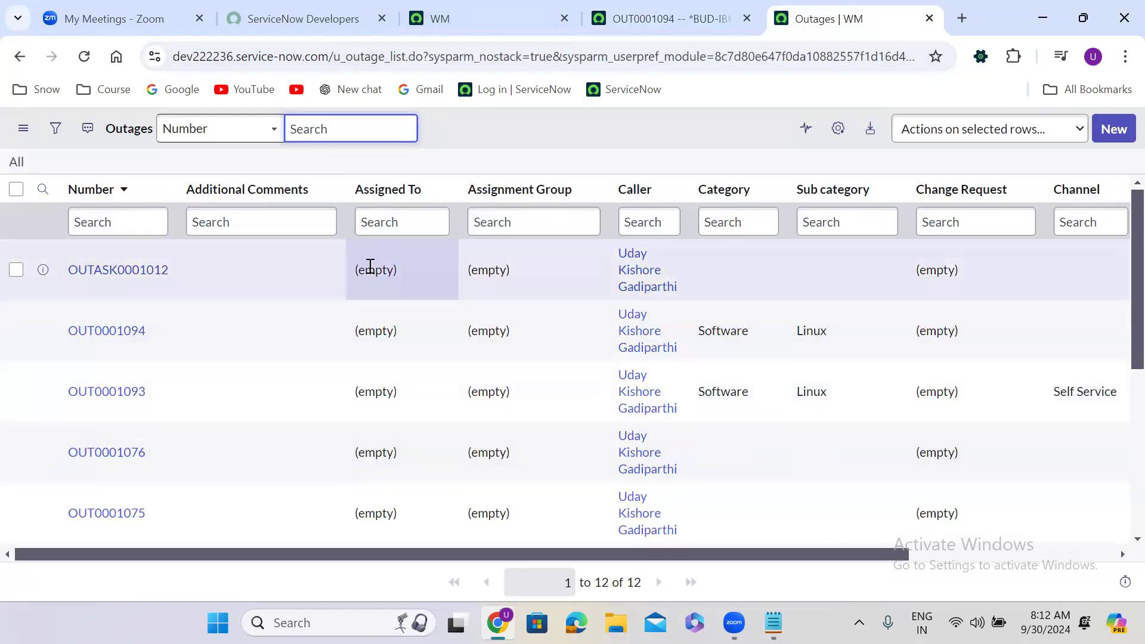
left_click(620, 15)
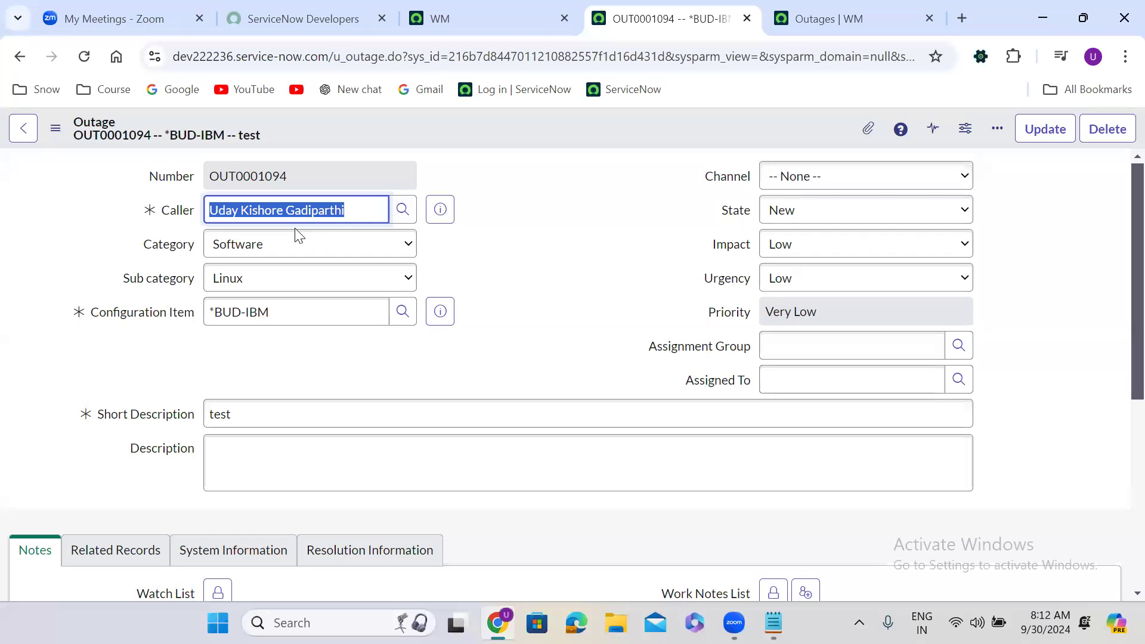
left_click(807, 214)
left_click(813, 301)
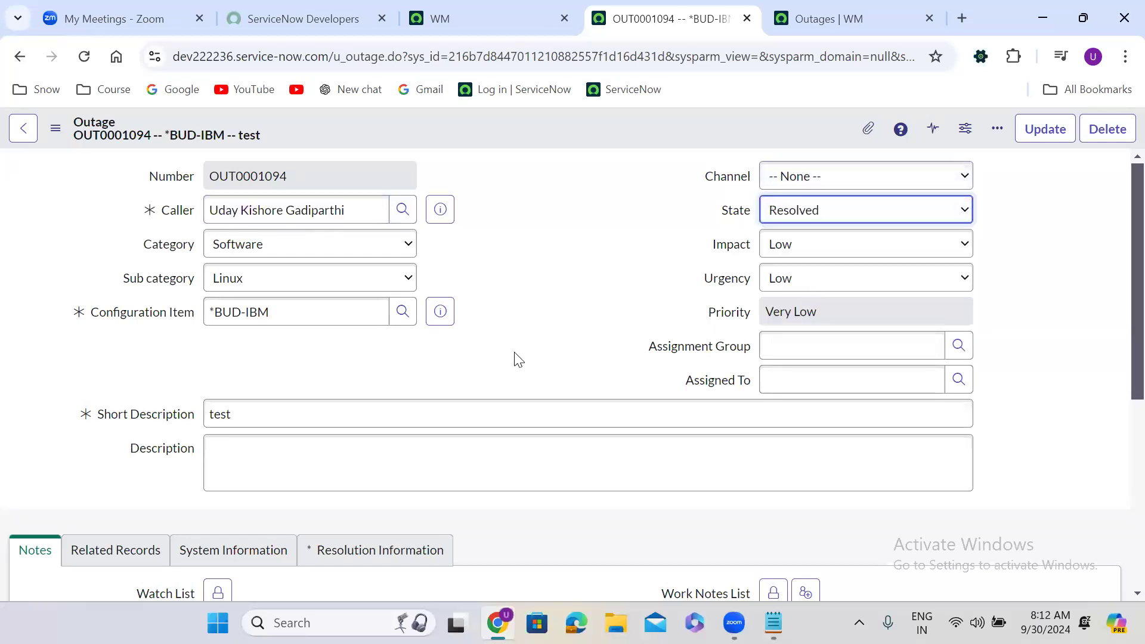
scroll(516, 363, "down", 5)
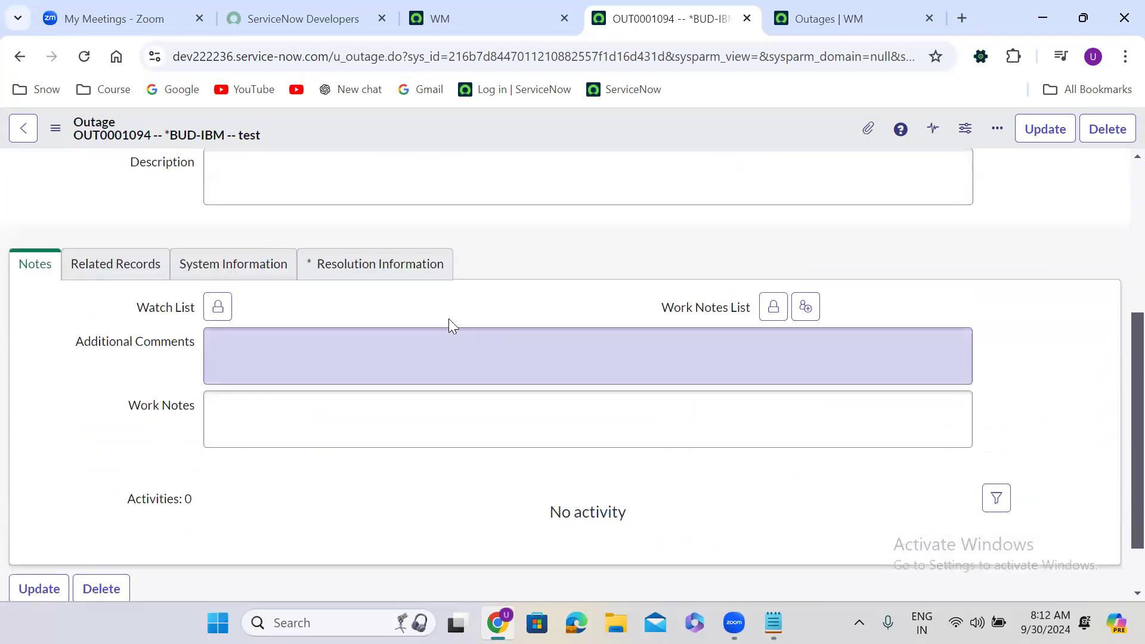
left_click(379, 269)
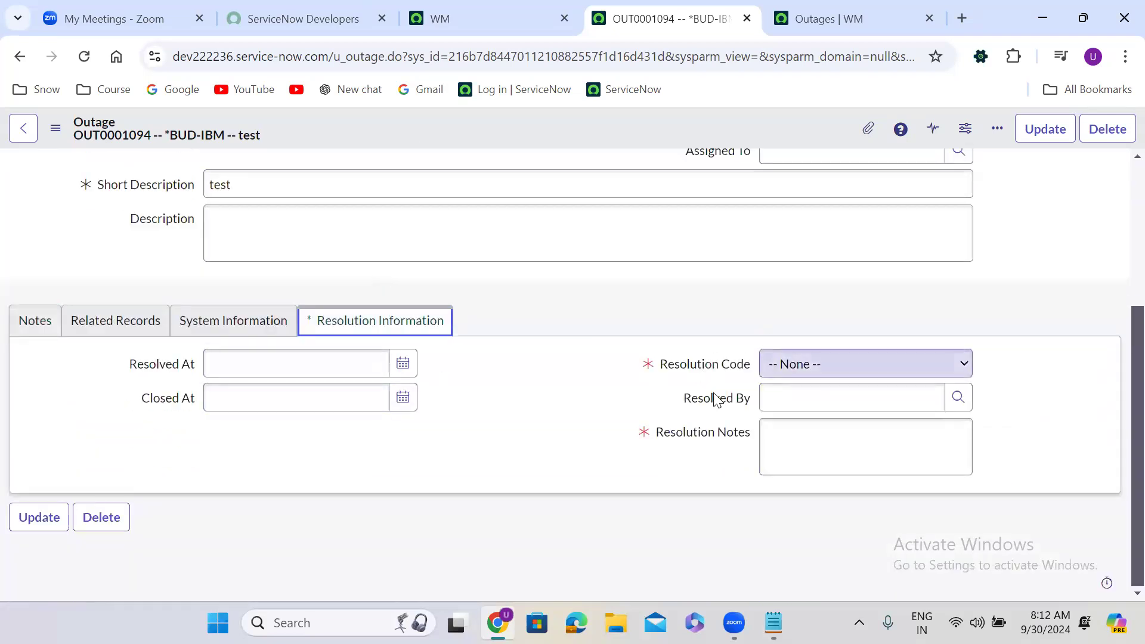
scroll(1116, 417, "up", 4)
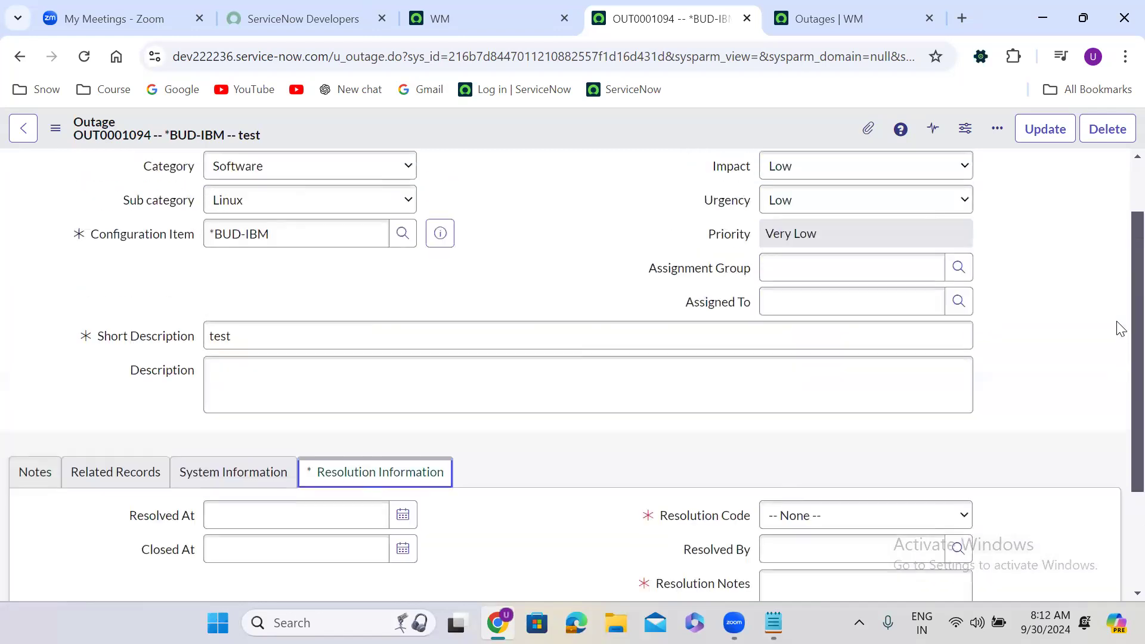
Try the states In Progress and On Hold on the outage, checking which fields each one affects.
left_click(800, 209)
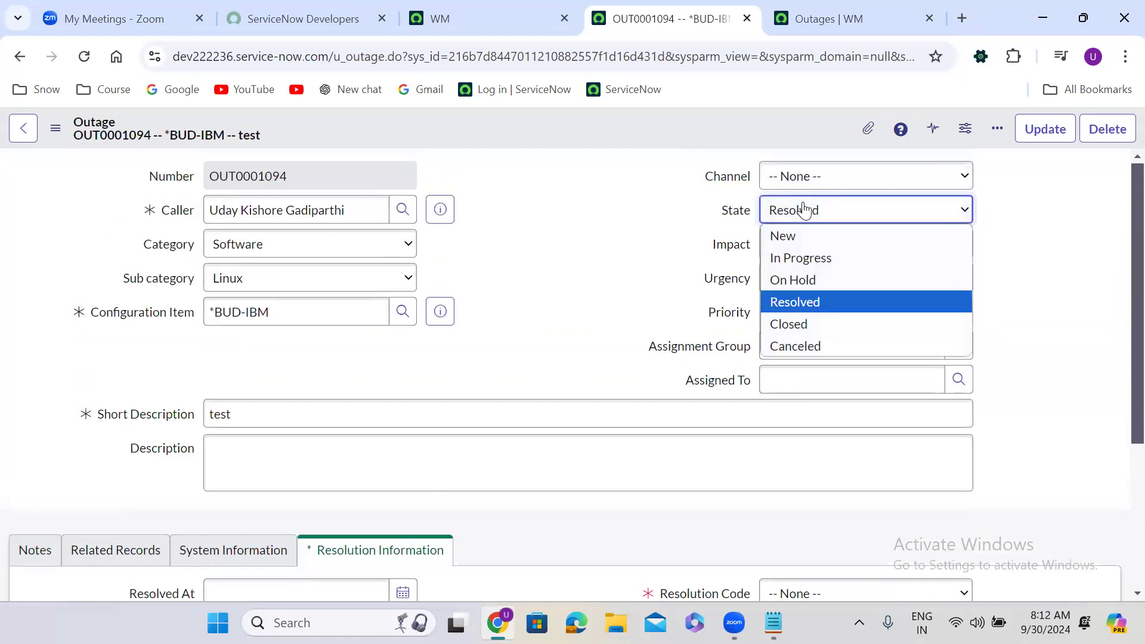
left_click(805, 260)
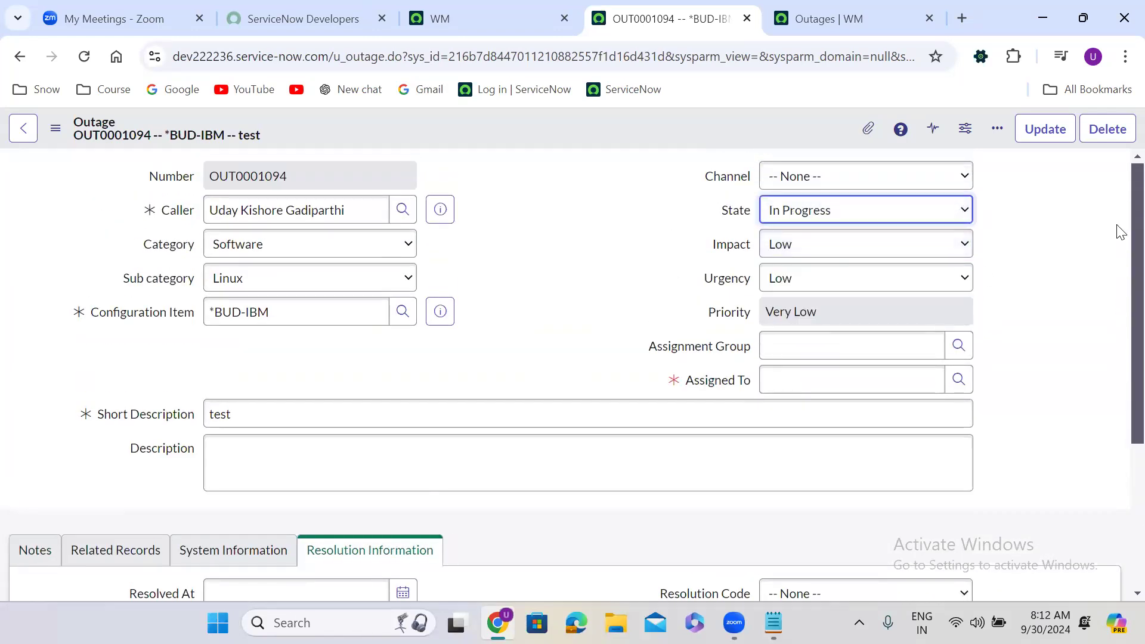
scroll(1115, 317, "down", 4)
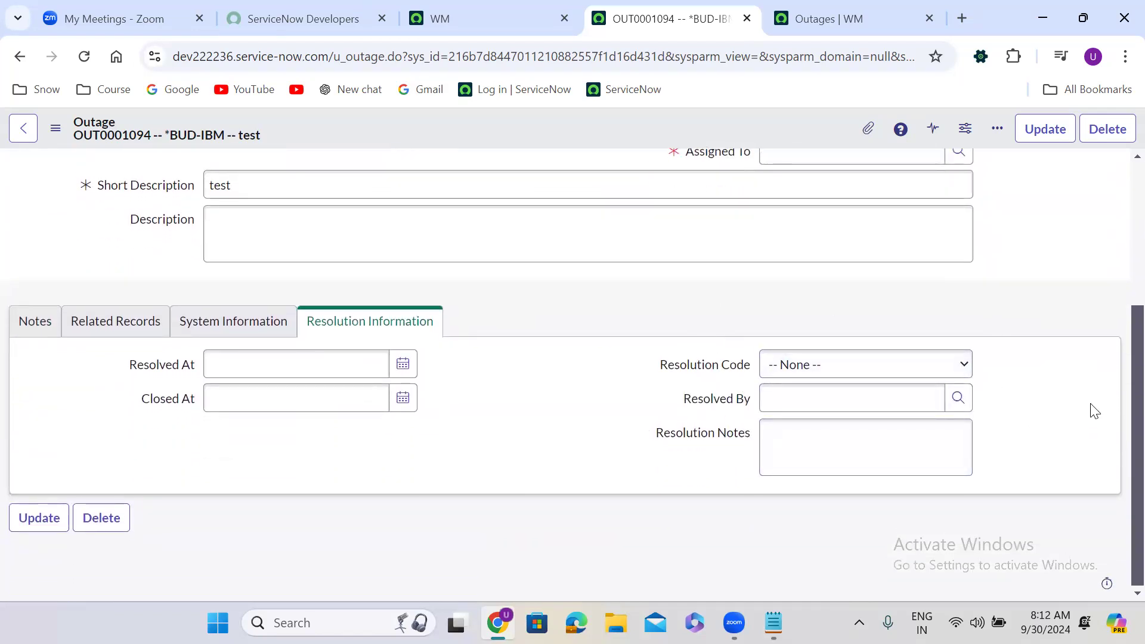
scroll(1120, 409, "up", 1)
scroll(1118, 376, "up", 4)
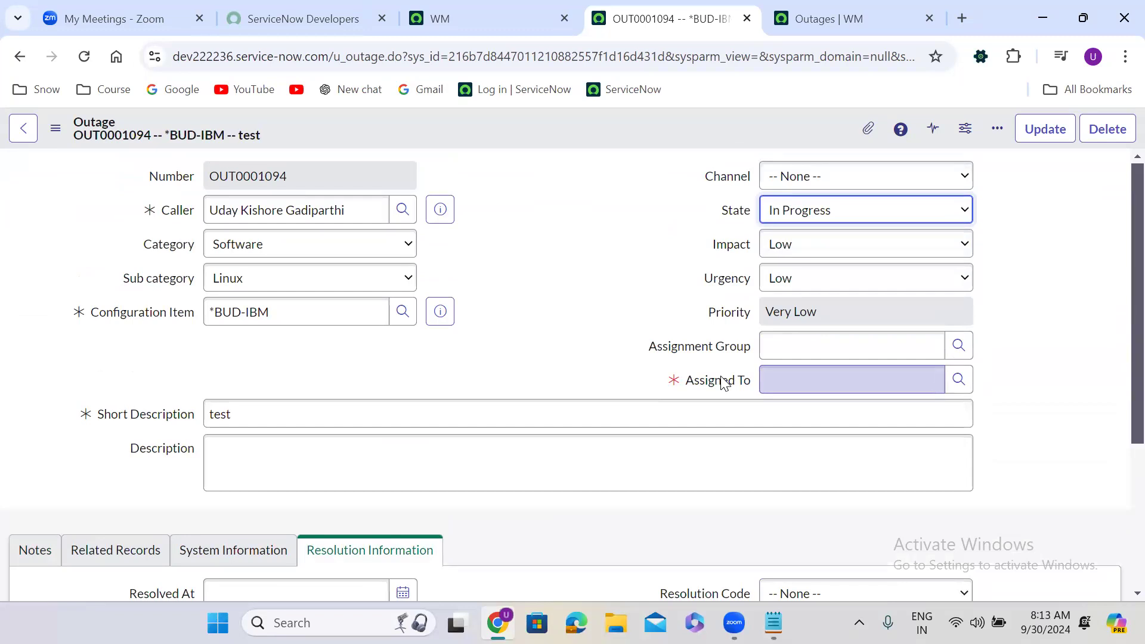
left_click(822, 212)
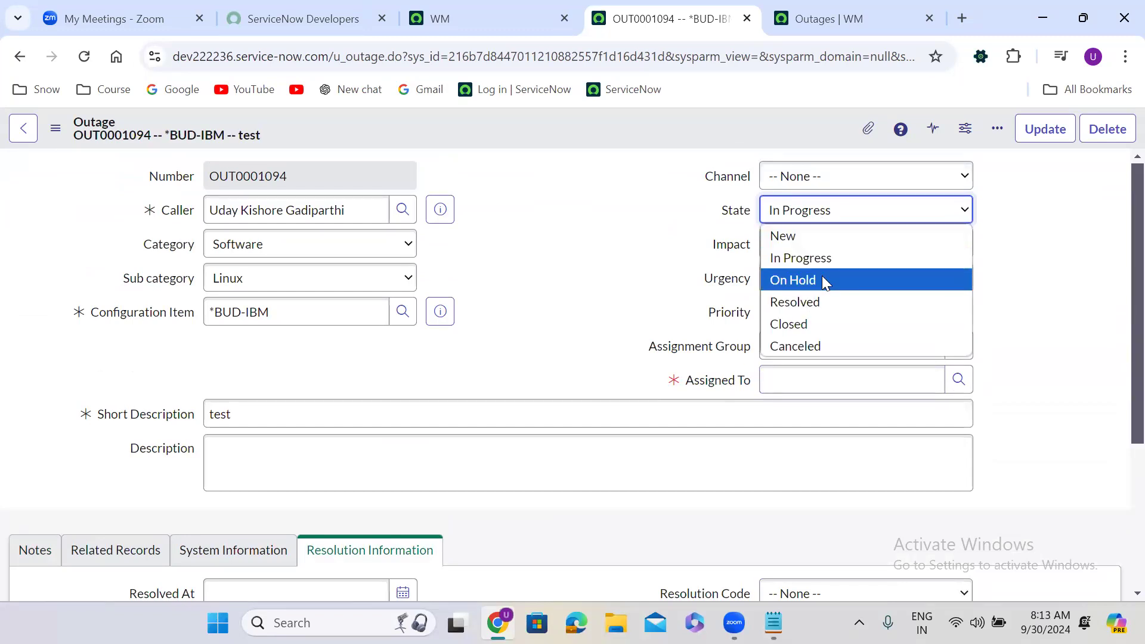
left_click(821, 279)
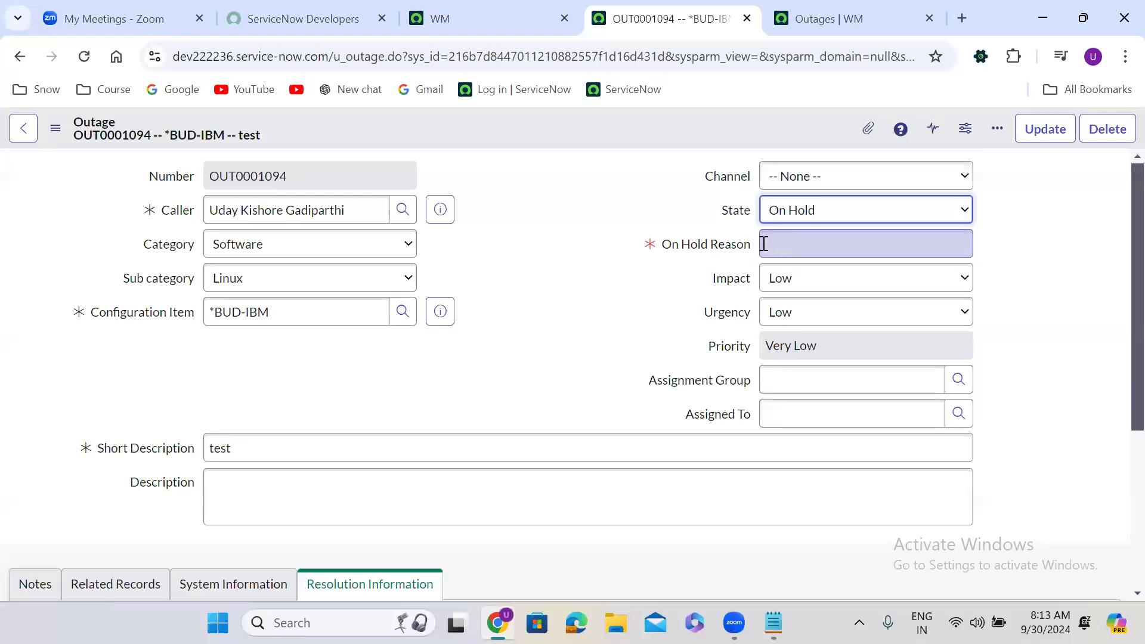
Set the outage's state to Closed and review the fields in its Notes section.
left_click(813, 209)
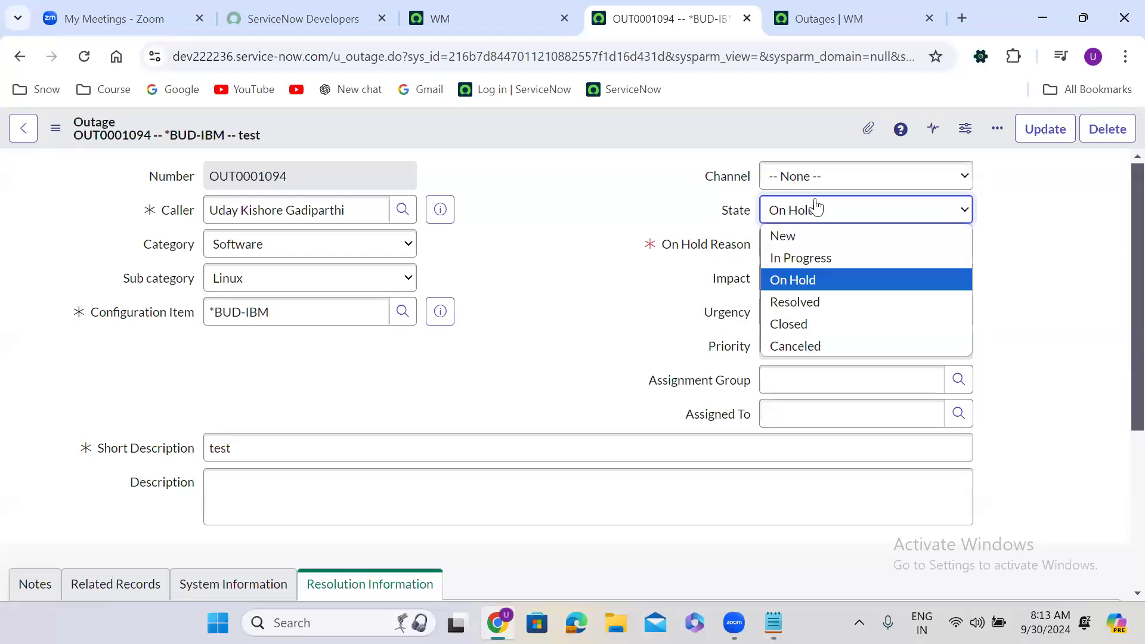
left_click(815, 322)
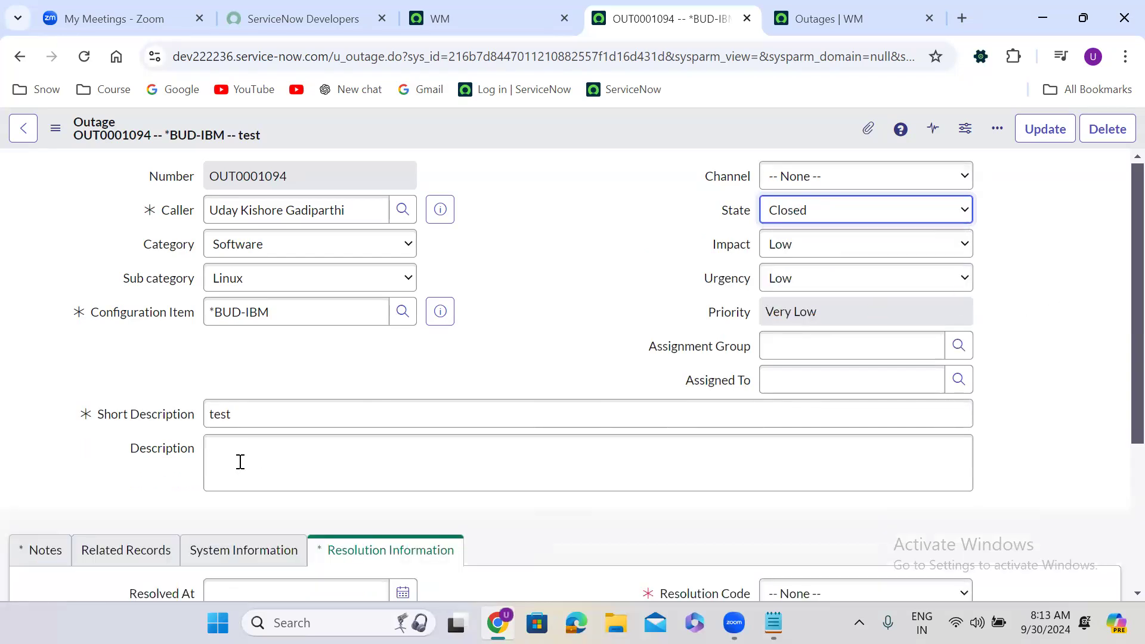
left_click(43, 549)
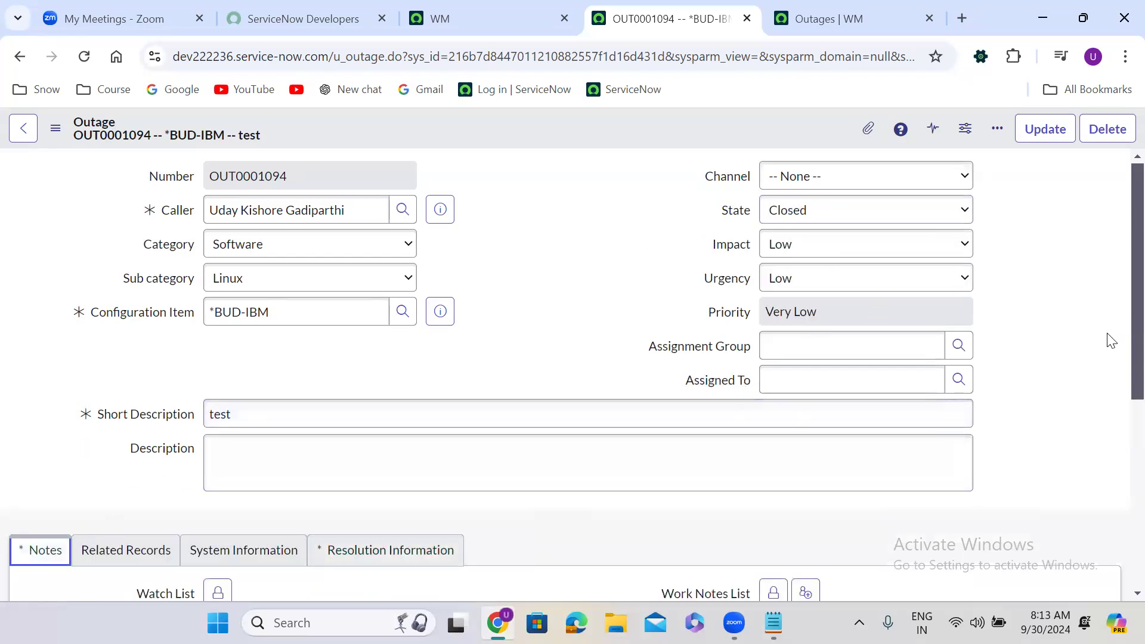
scroll(1118, 405, "down", 4)
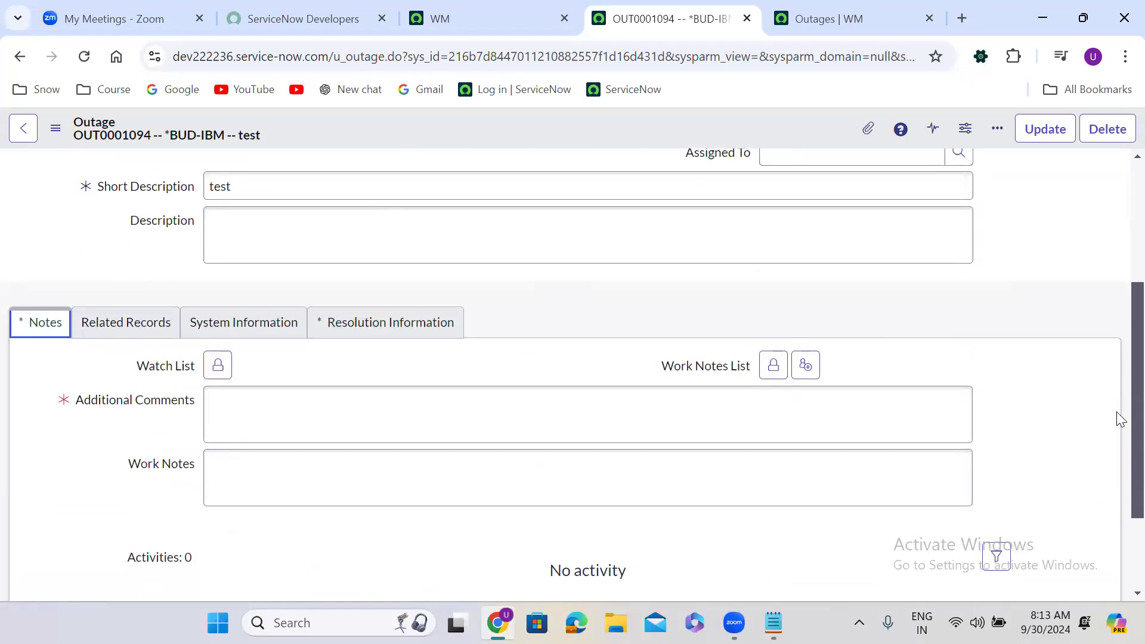
Duplicate the outage form's browser tab and open the list of UI Policies configured for the outage table there.
right_click(648, 19)
left_click(711, 173)
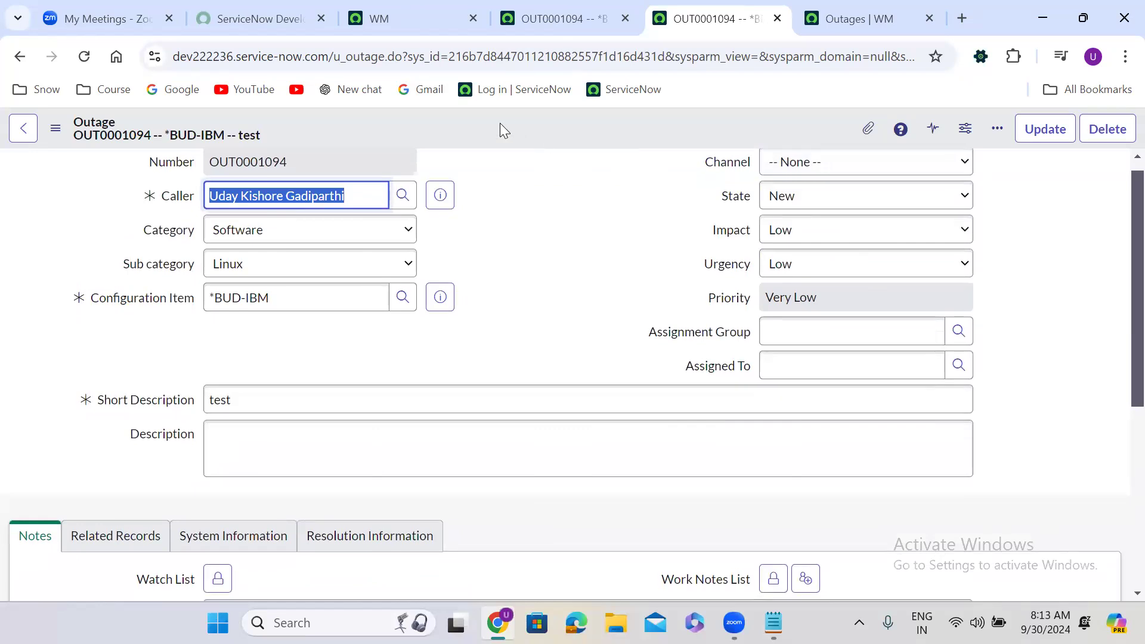
right_click(479, 124)
mouse_move(527, 223)
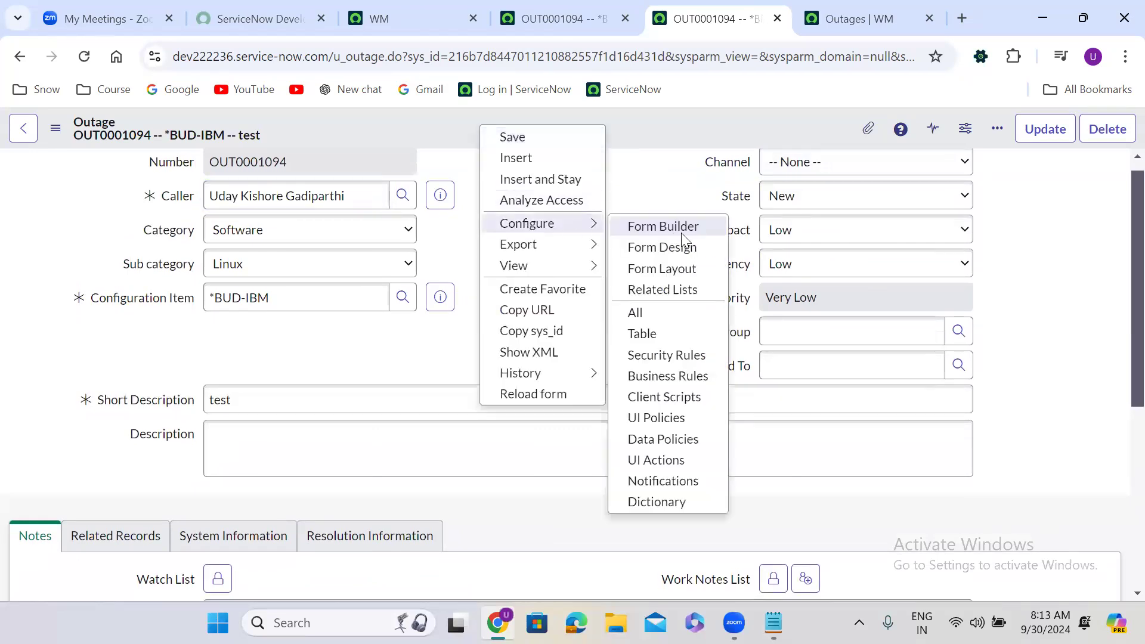
left_click(674, 421)
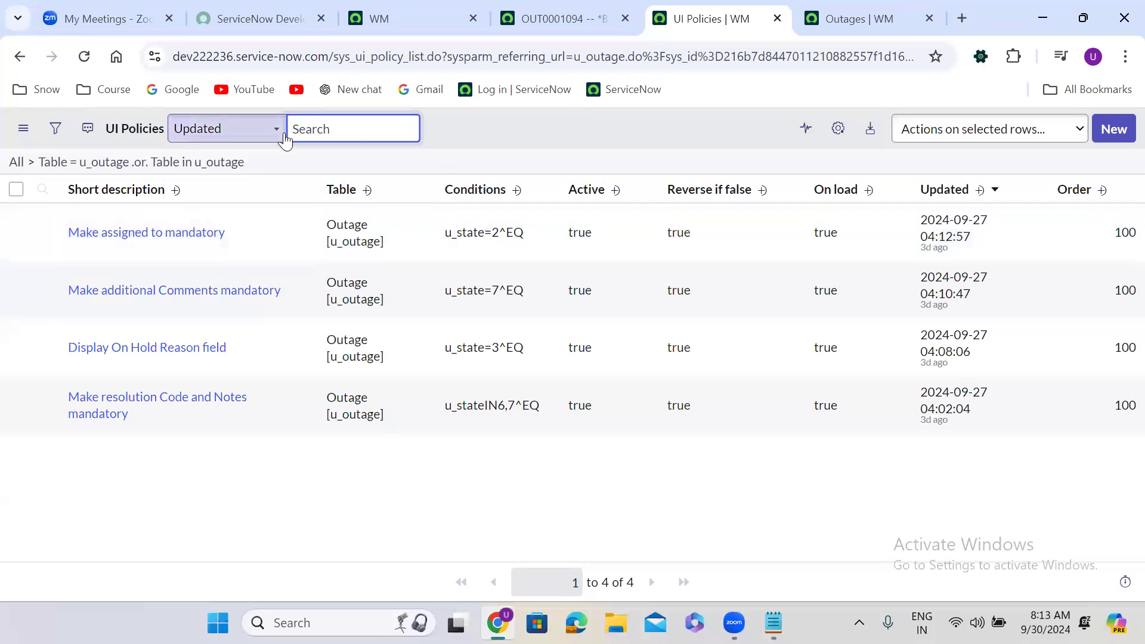
Open the UI policy "Make resolution Code and Notes mandatory" in a new browser tab.
left_click(551, 9)
left_click(699, 7)
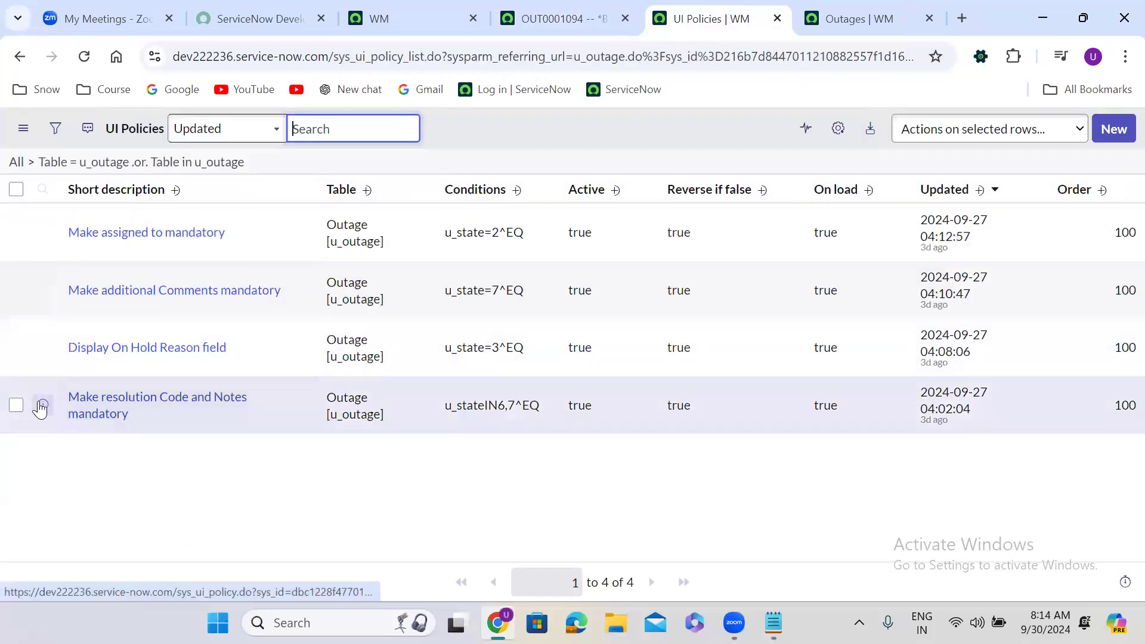
right_click(41, 407)
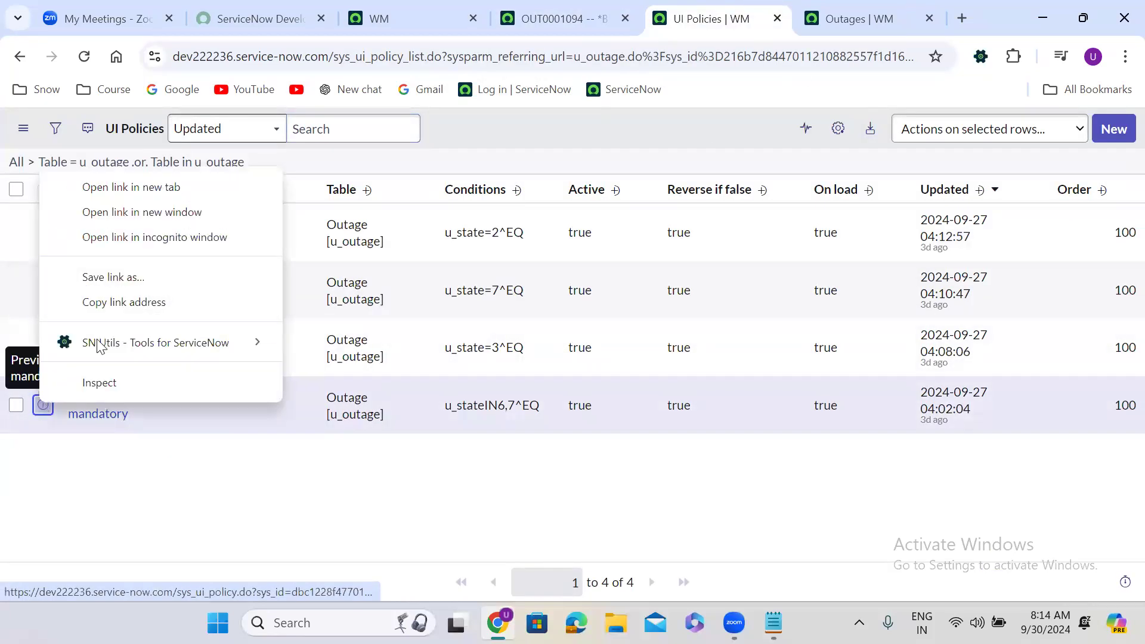
left_click(160, 188)
left_click(727, 6)
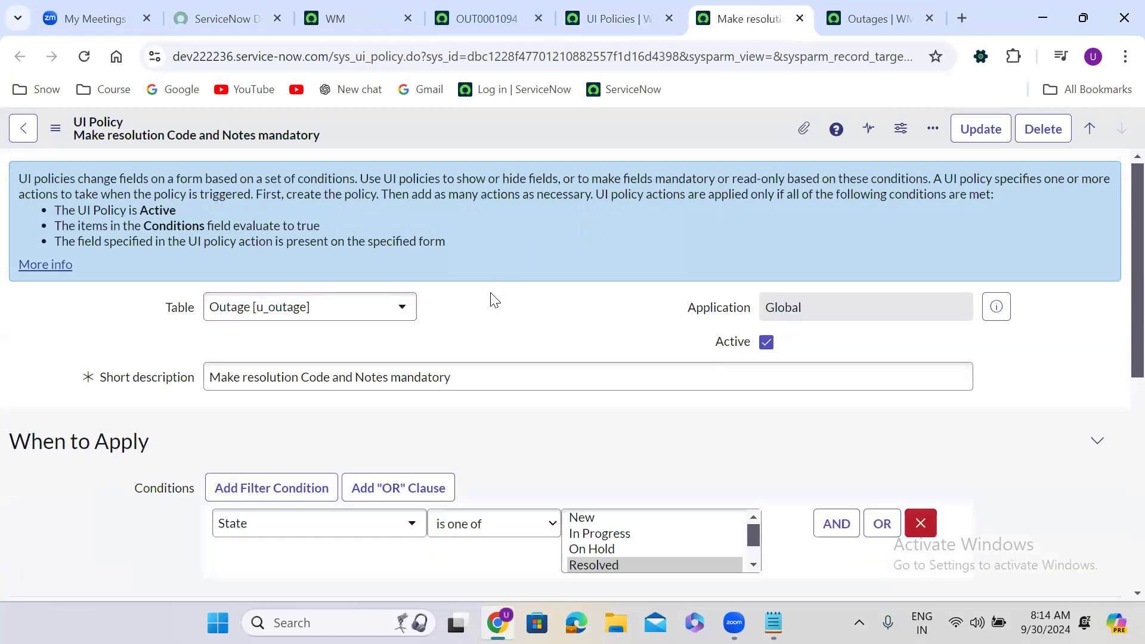
Review the policy's UI Policy Actions and the values of its State condition, and switch the policy form to the advanced view.
scroll(494, 300, "down", 6)
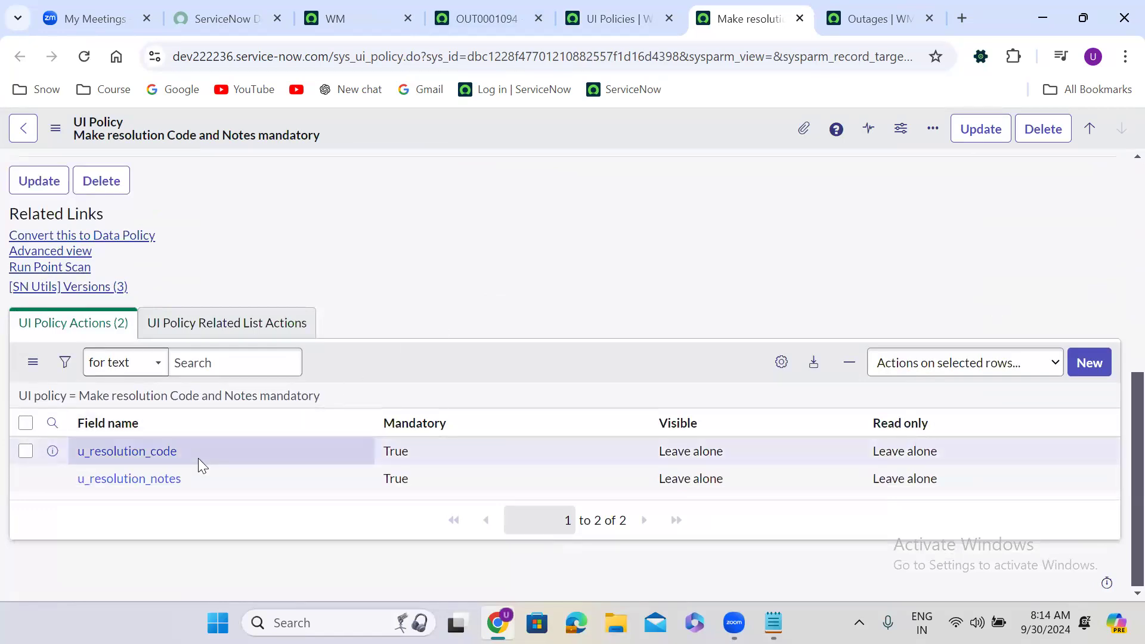
left_click(401, 449)
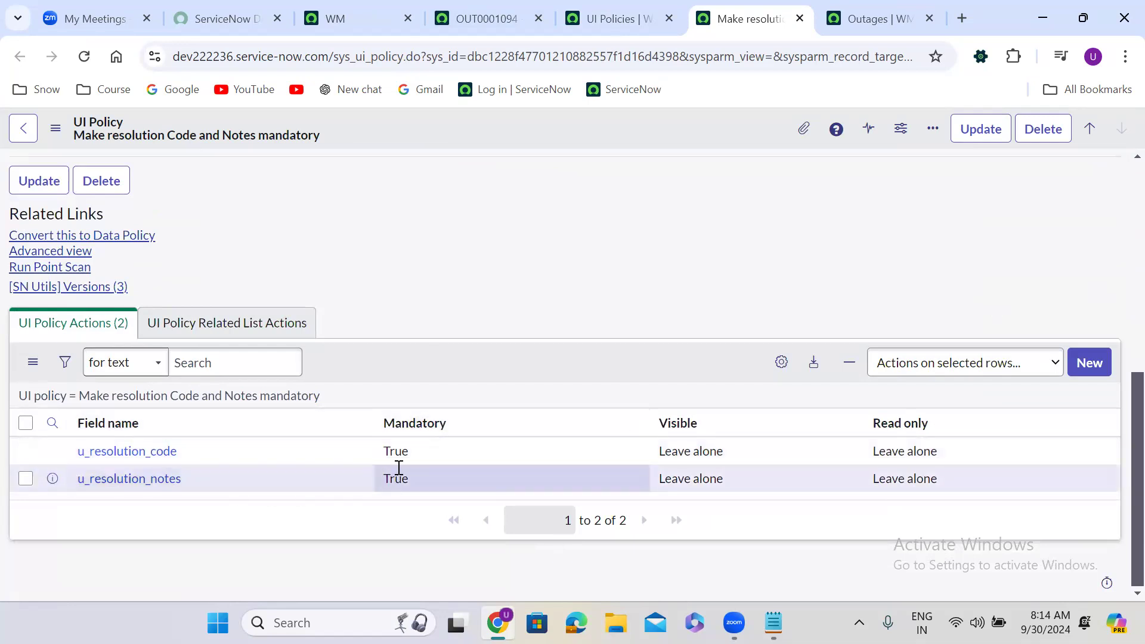
scroll(478, 190, "up", 5)
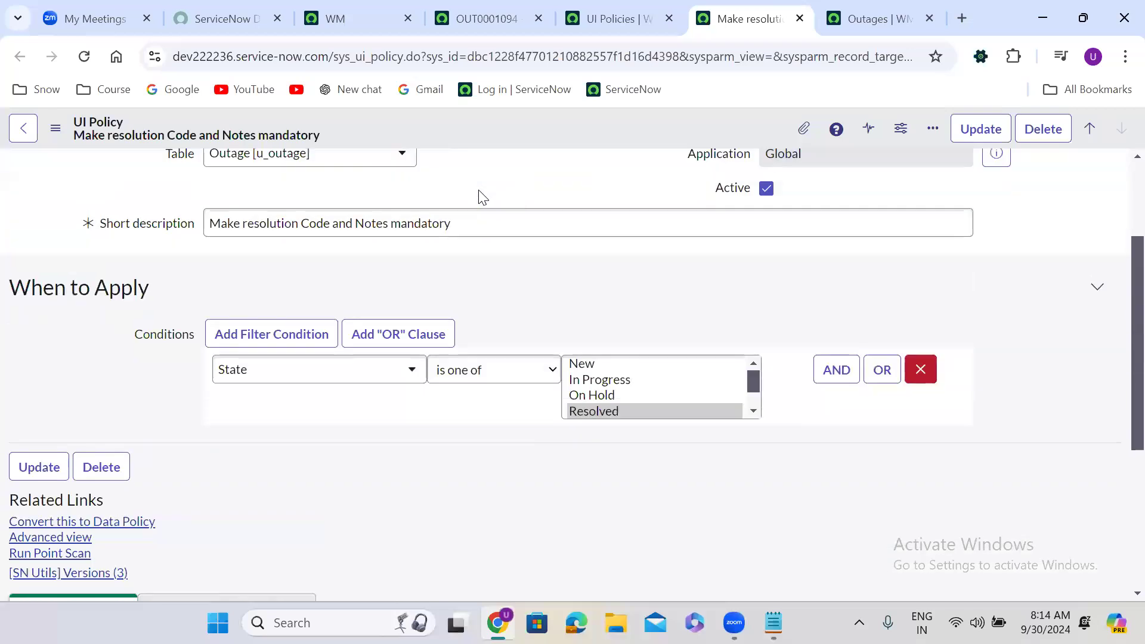
left_click(753, 411)
left_click(753, 411)
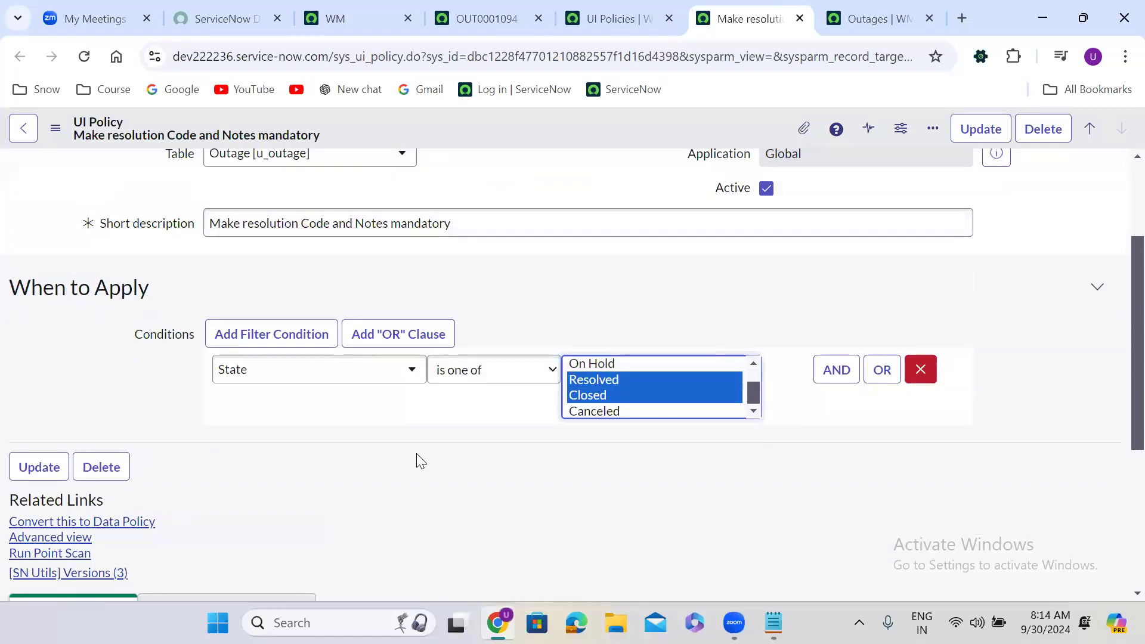
left_click(50, 538)
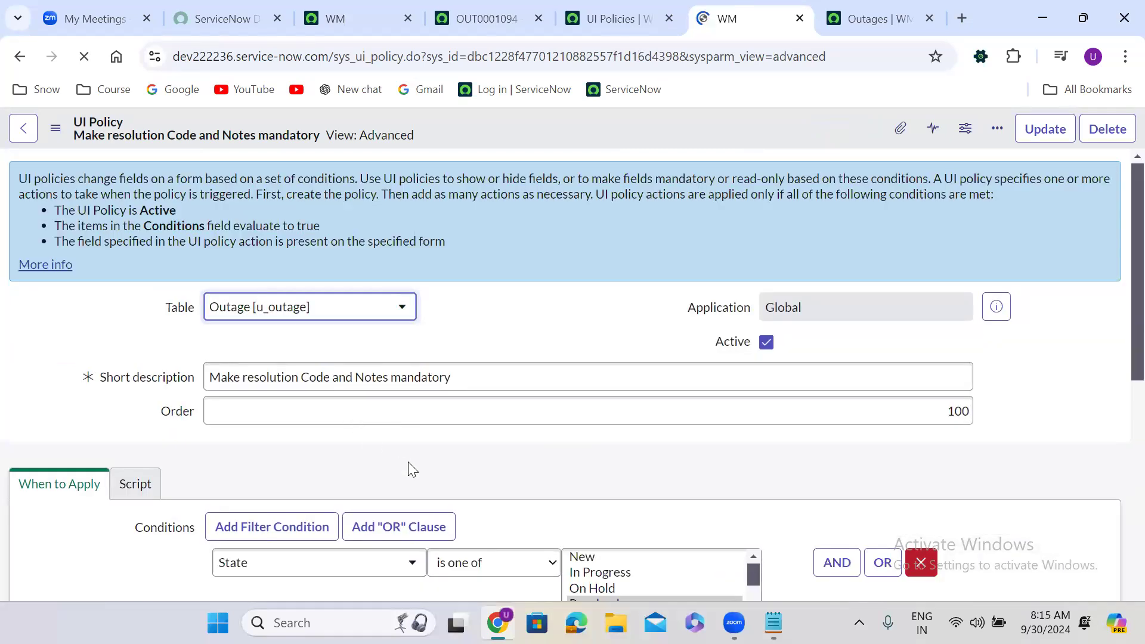
Review the advanced settings of the "Make resolution Code and Notes mandatory" policy, including Global, Reverse if false, On load, Inherit and its UI Policy Actions.
scroll(454, 468, "down", 7)
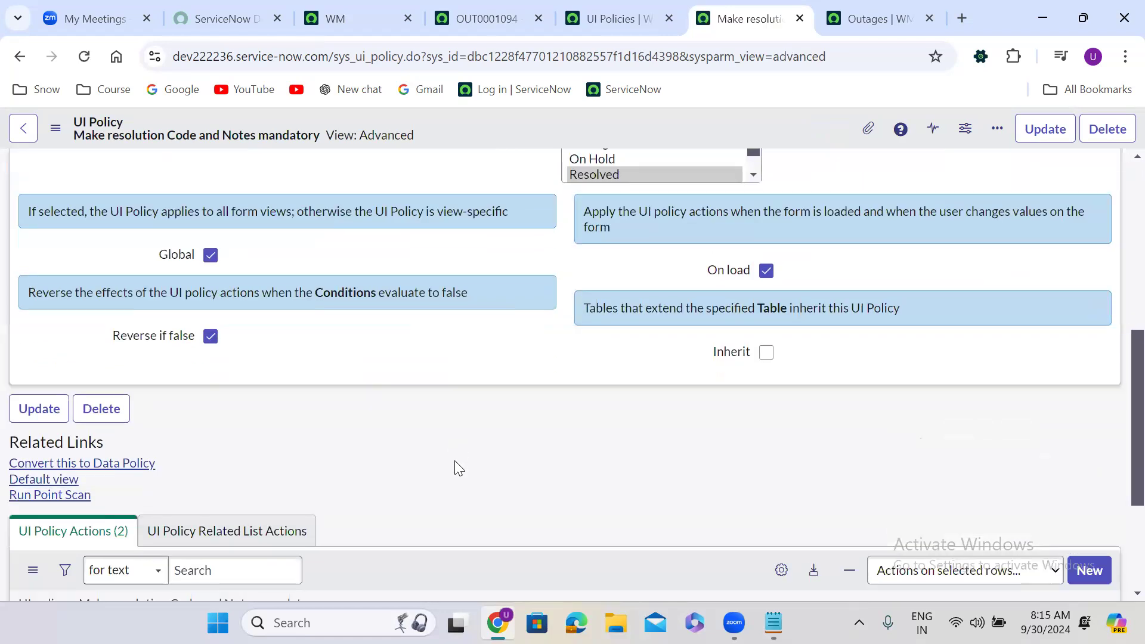
scroll(456, 467, "down", 3)
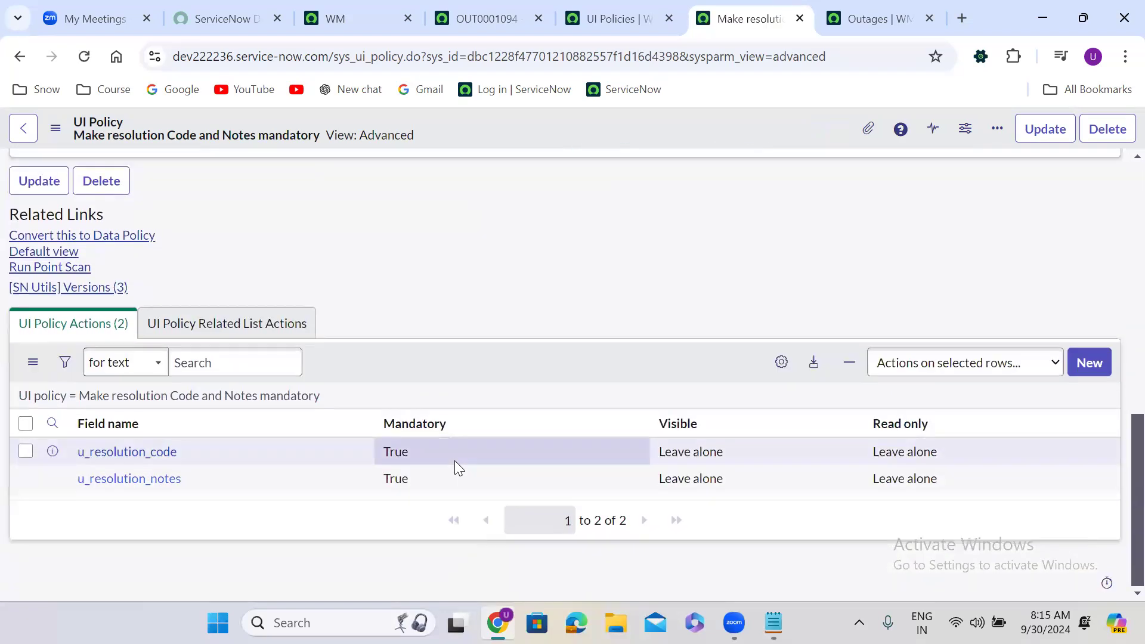
scroll(454, 461, "up", 5)
scroll(455, 463, "up", 6)
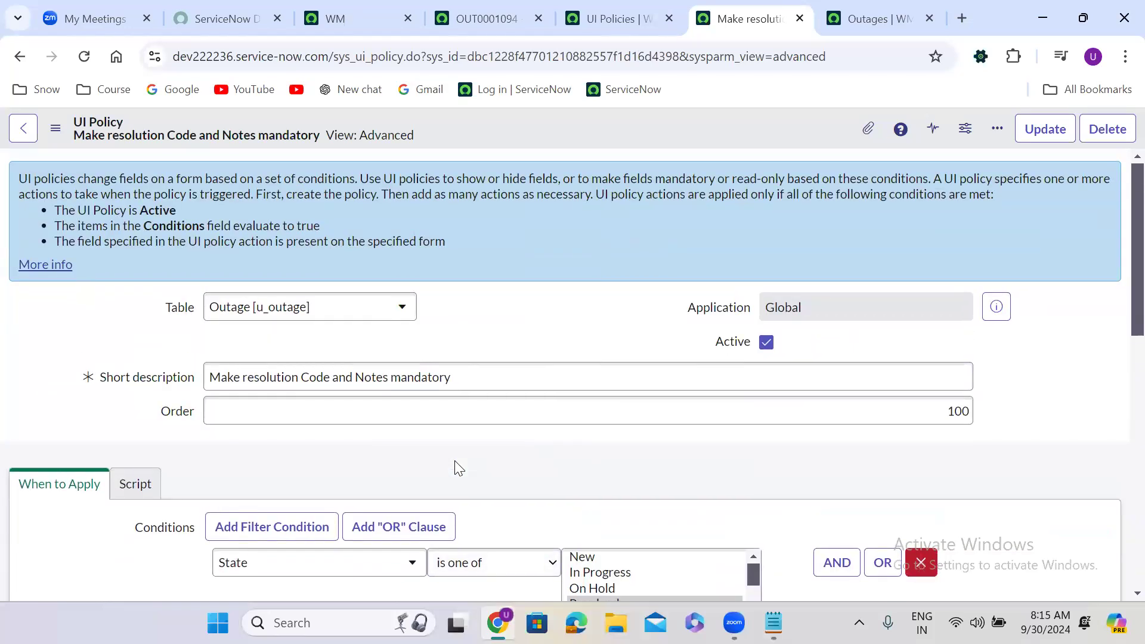
scroll(459, 468, "down", 8)
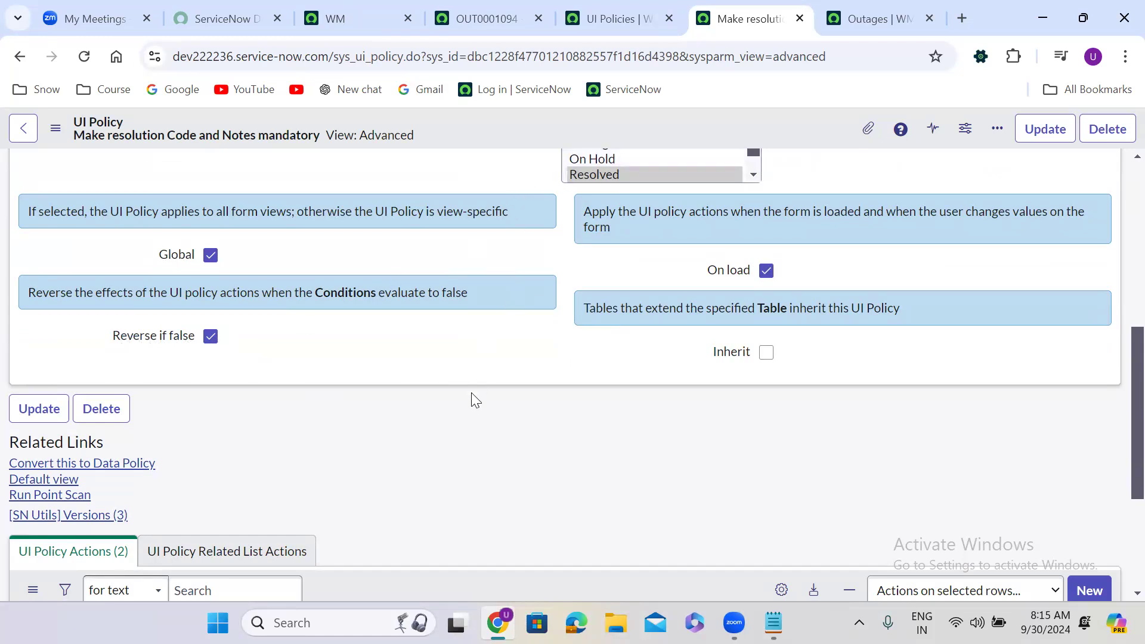
scroll(471, 394, "down", 3)
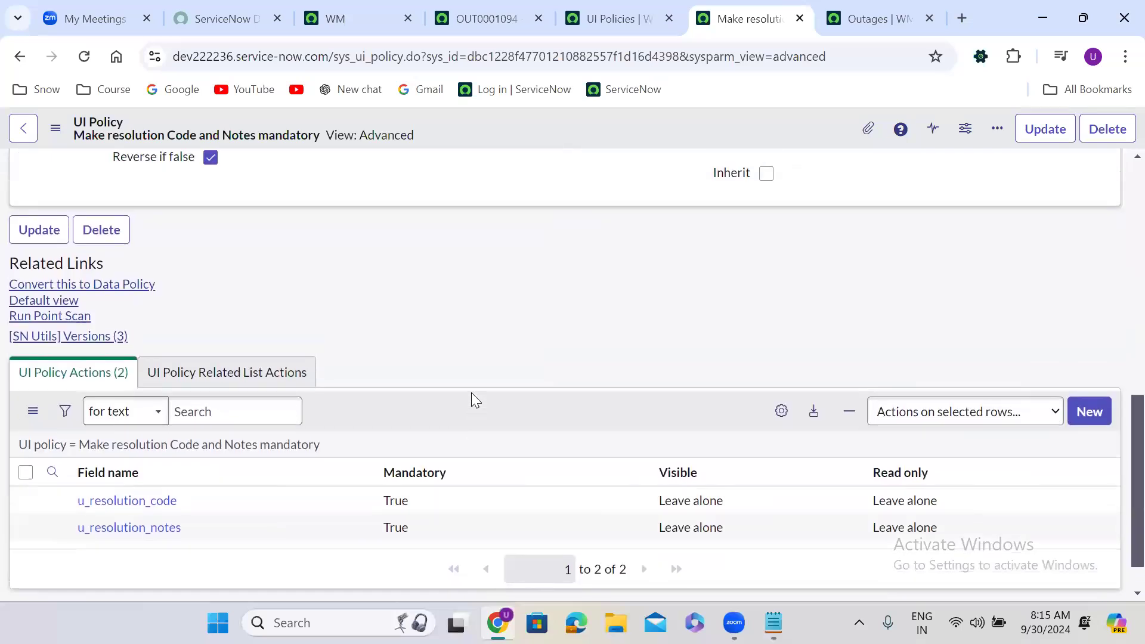
scroll(471, 392, "up", 7)
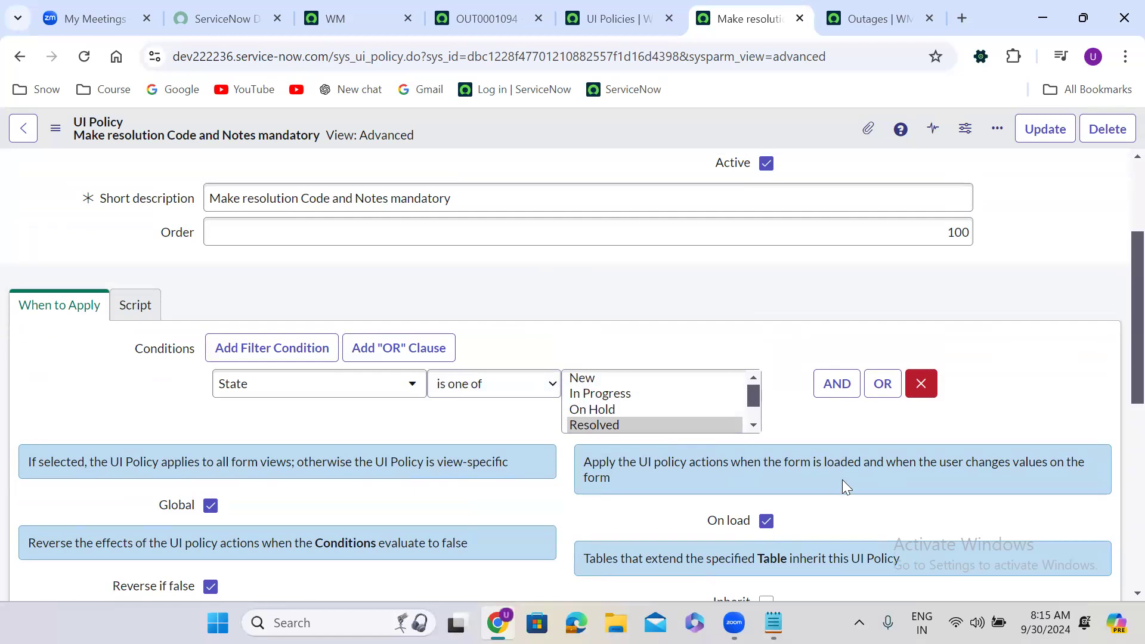
scroll(841, 479, "down", 2)
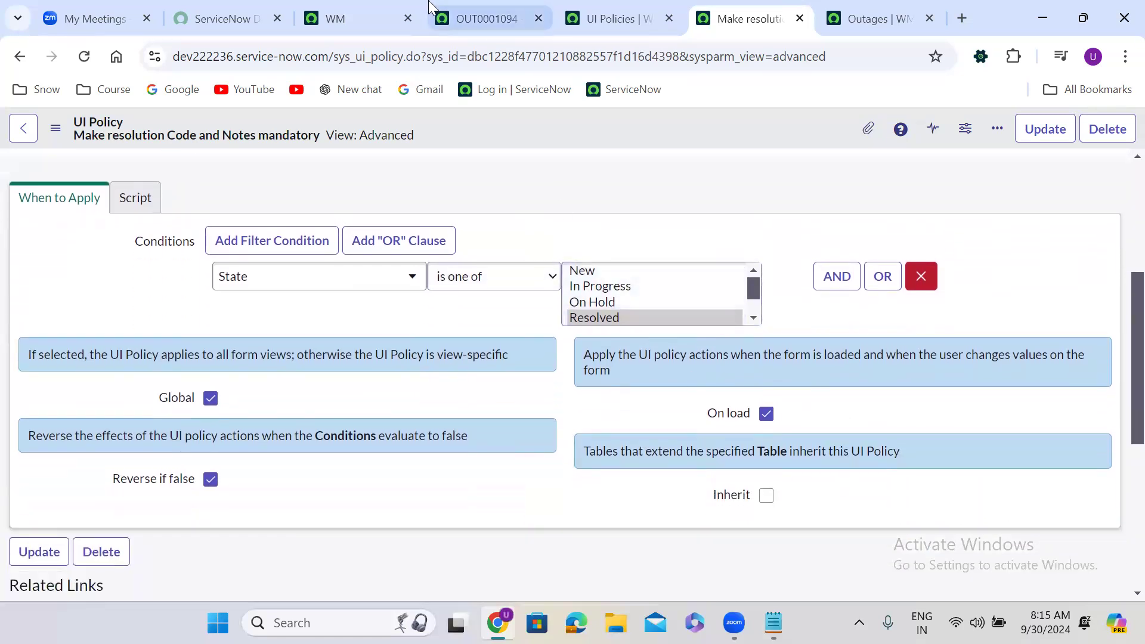
Reload the outage record without saving and set its State to Resolved, then repeat the reload and the state change once.
left_click(468, 3)
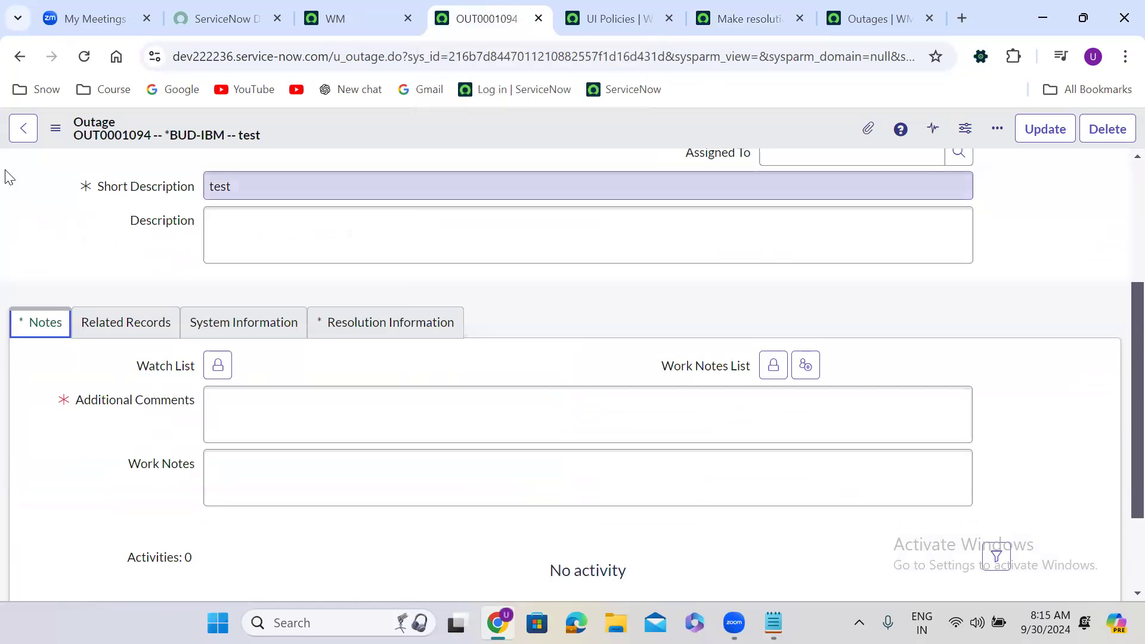
left_click(85, 56)
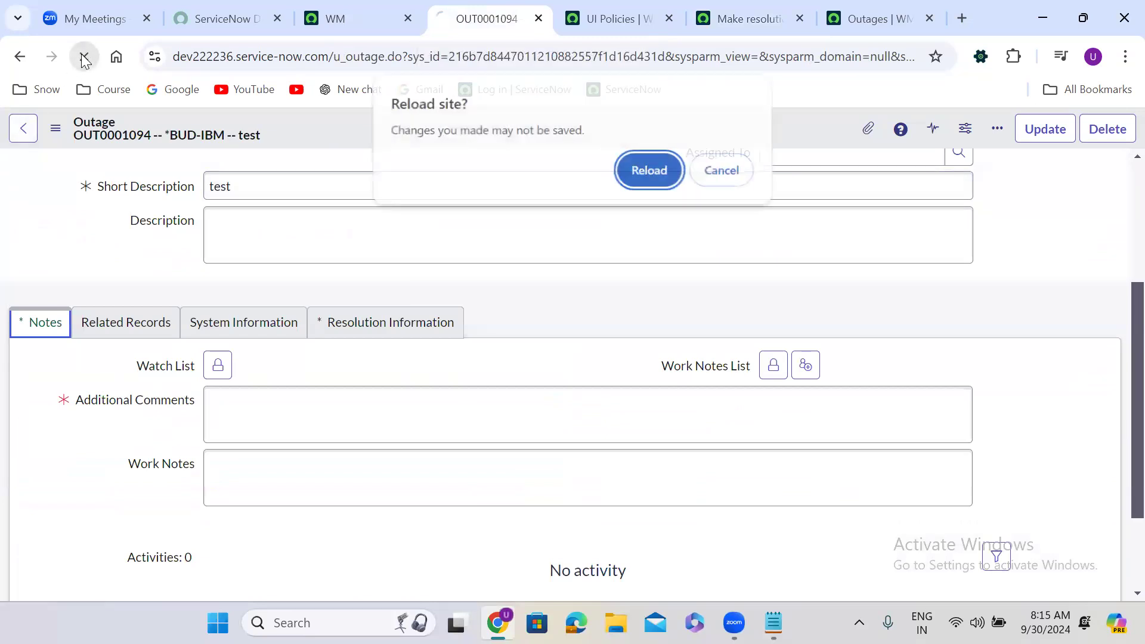
left_click(647, 180)
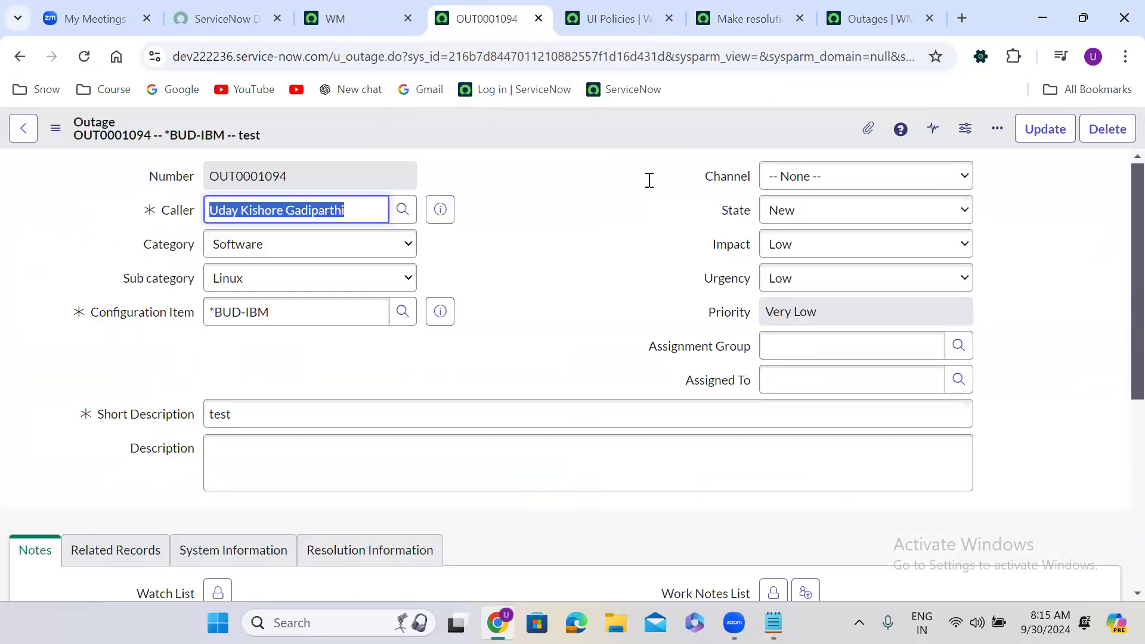
left_click(815, 211)
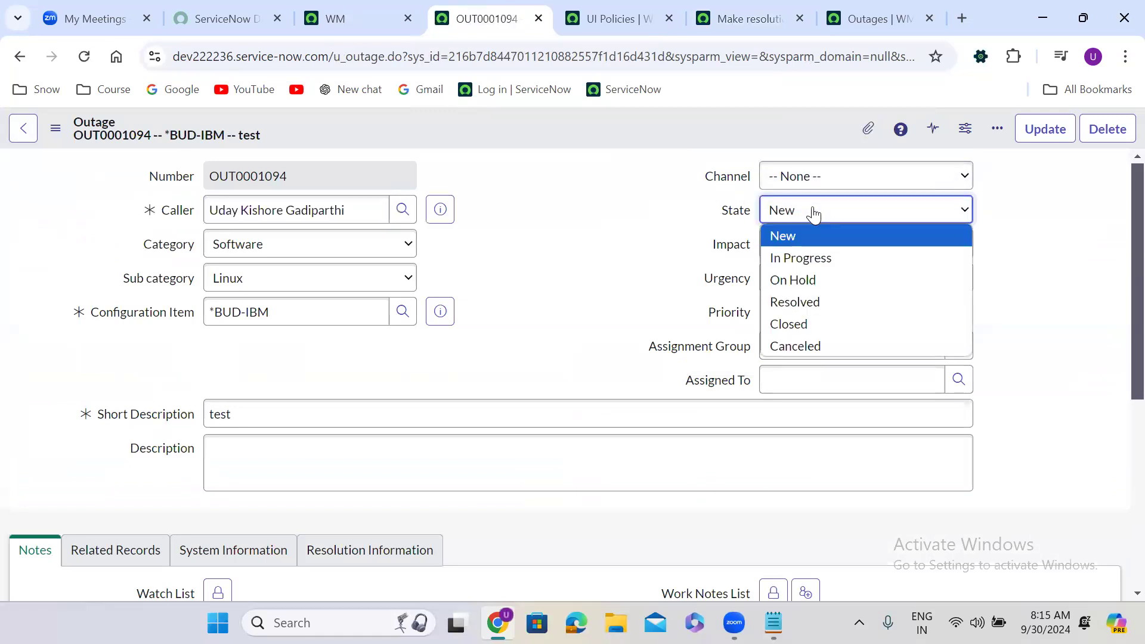
left_click(819, 311)
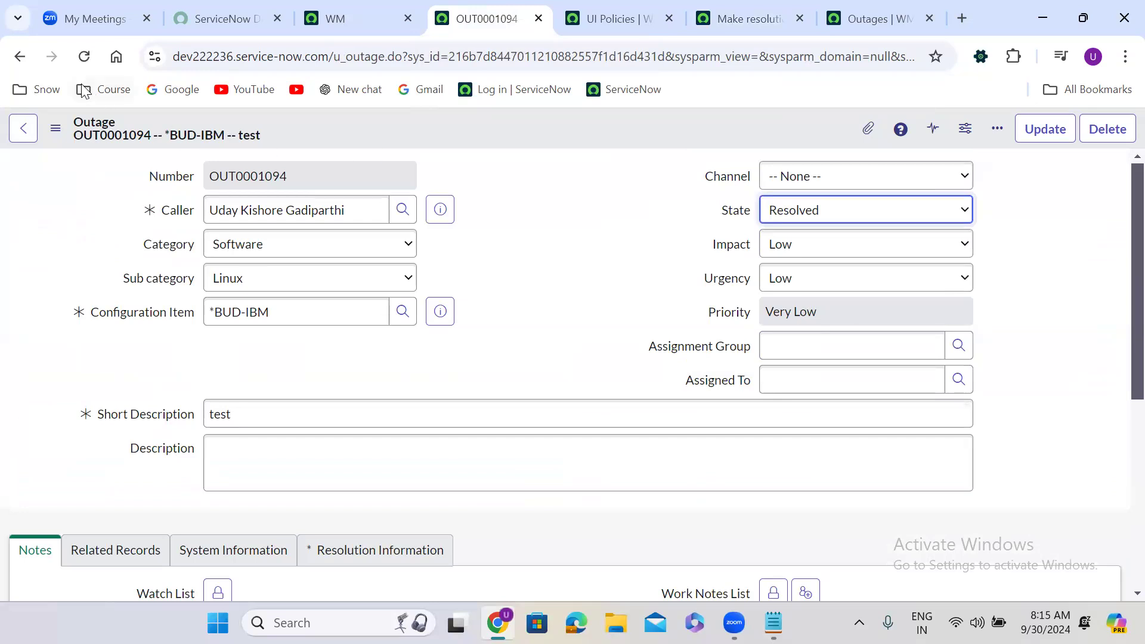
left_click(84, 54)
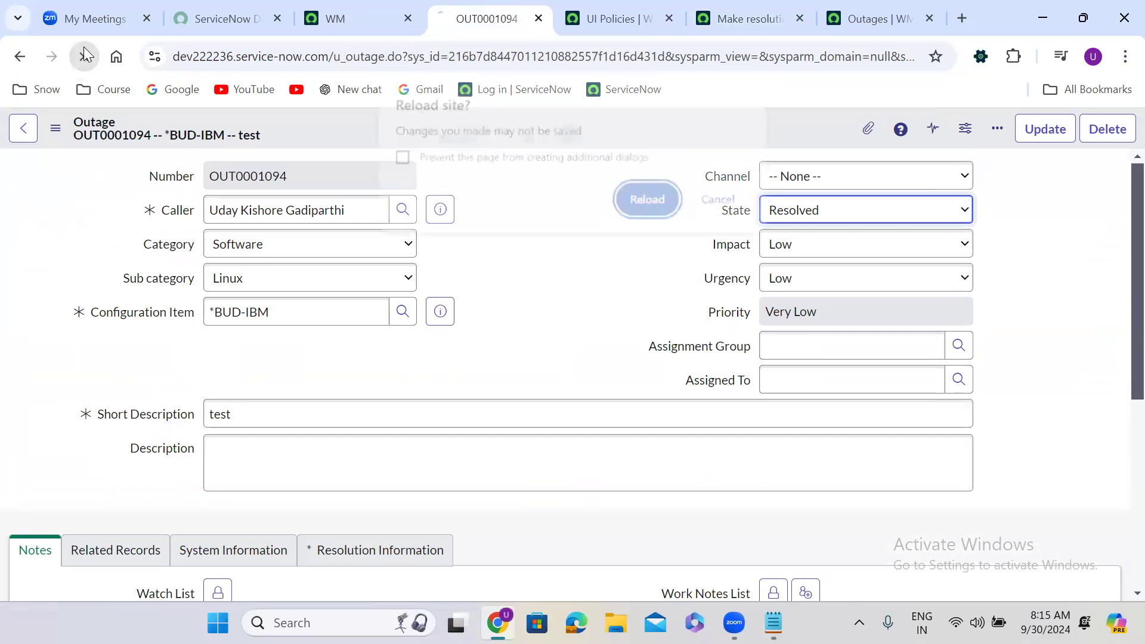
left_click(658, 196)
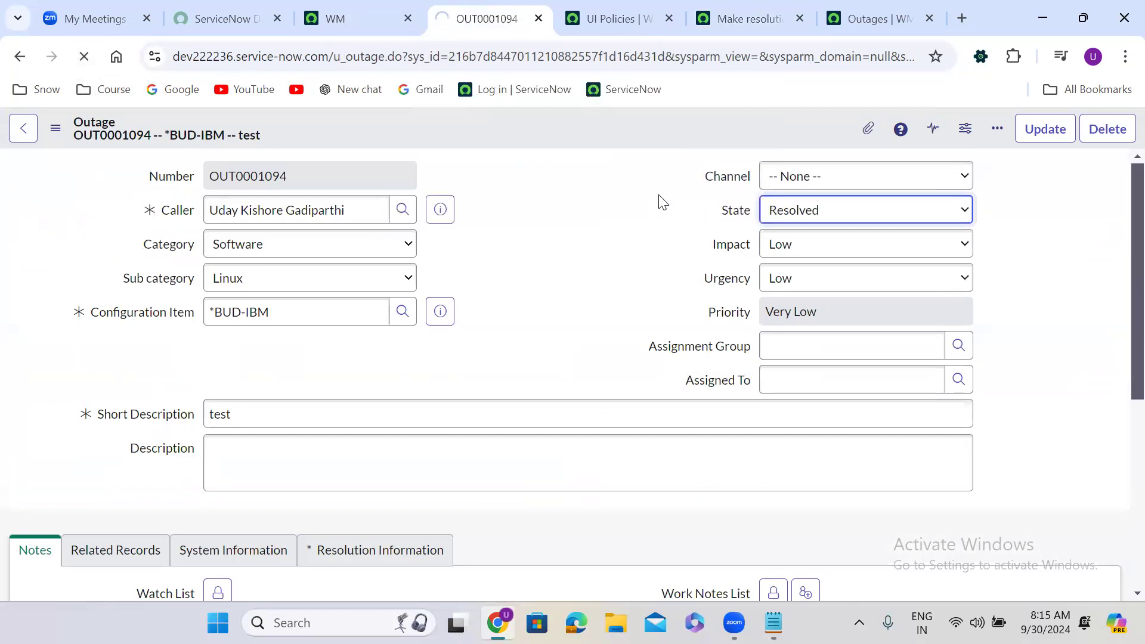
left_click(811, 220)
left_click(825, 303)
Enable Inherit on the "Make resolution Code and Notes mandatory" UI policy, save it and review the saved settings.
left_click(746, 25)
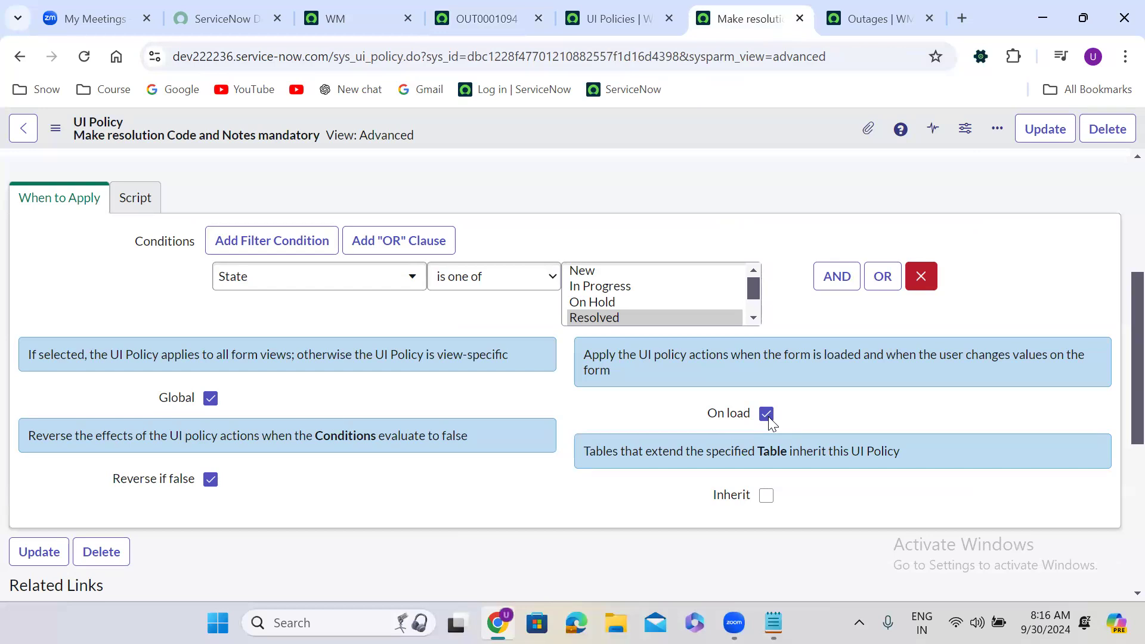
left_click(765, 495)
right_click(569, 124)
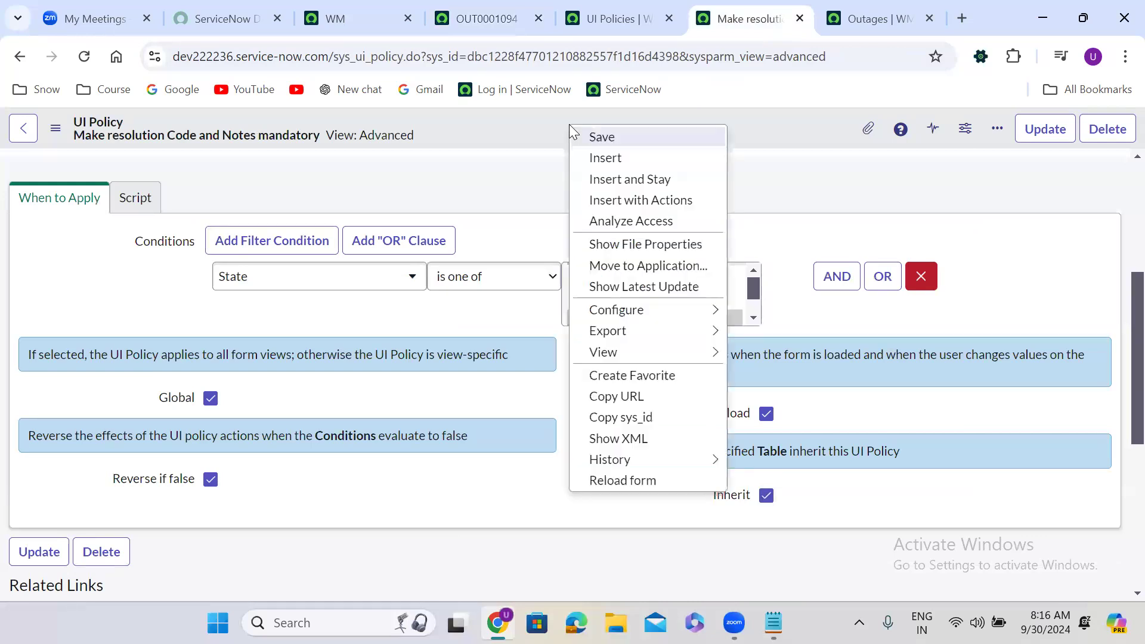
left_click(613, 132)
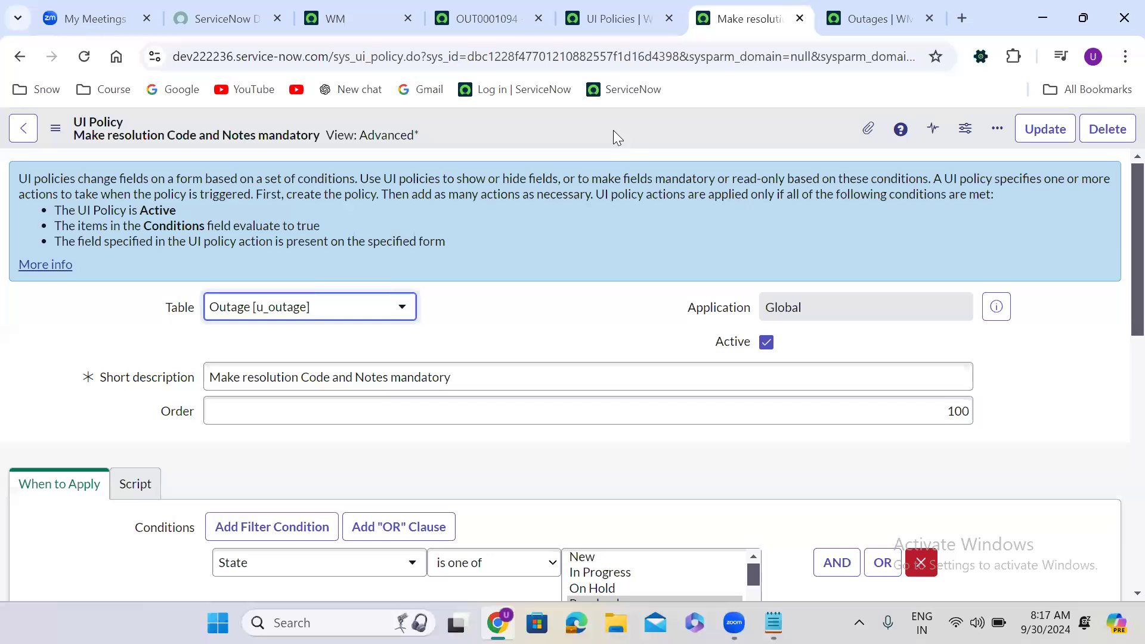
left_click(494, 277)
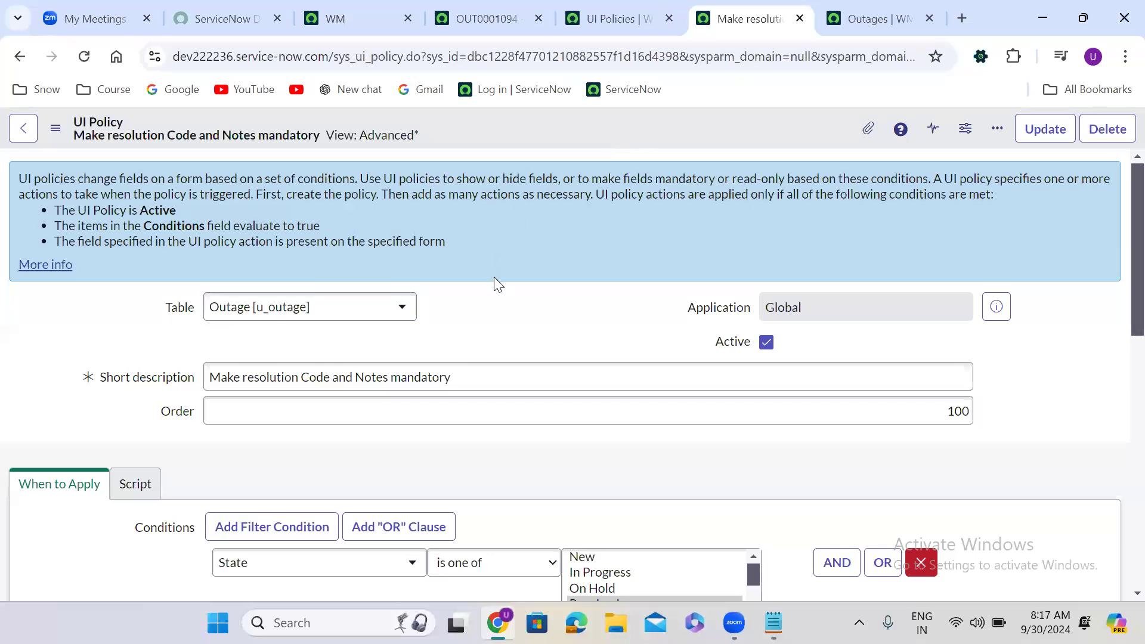
scroll(493, 277, "down", 1)
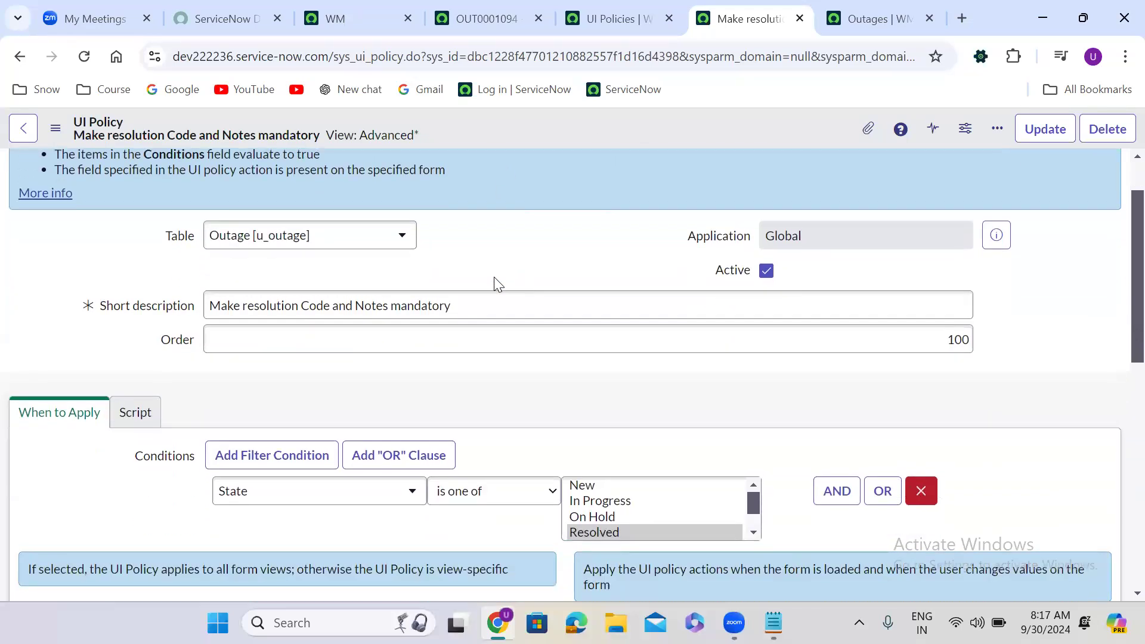
scroll(494, 276, "down", 1)
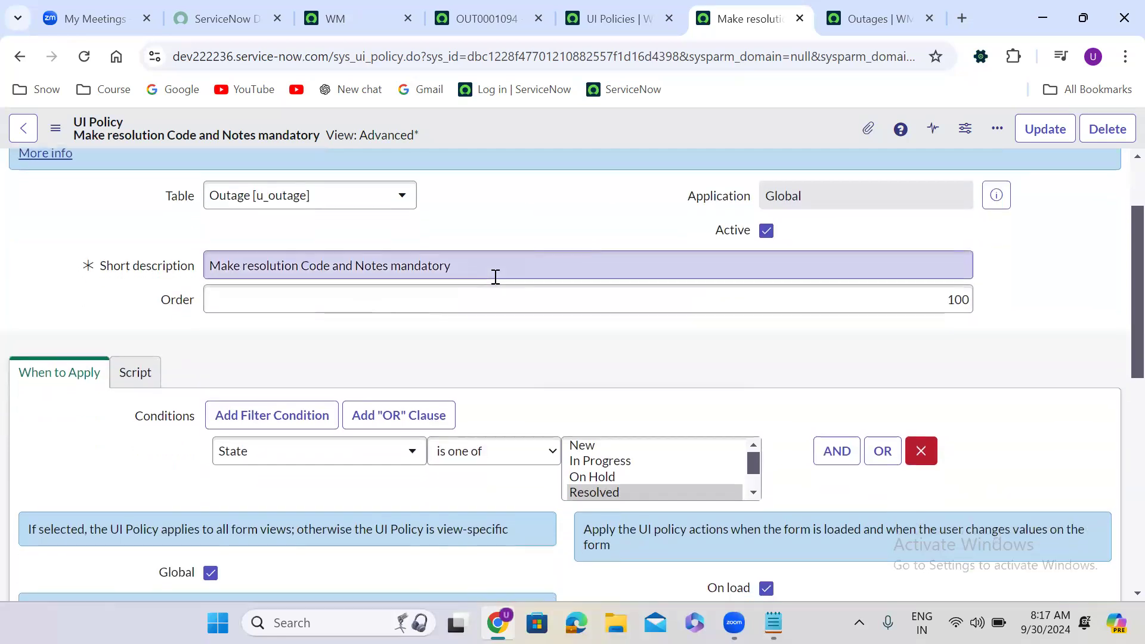
scroll(493, 277, "down", 6)
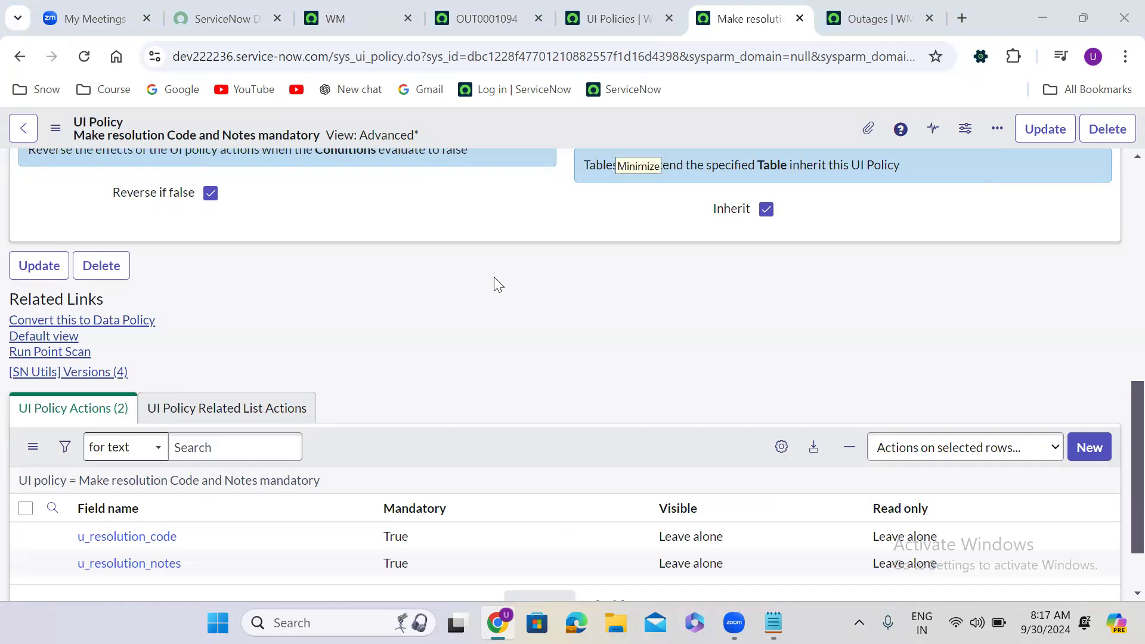
Search the application navigator for "tables" and open the Tables list under System Definition.
left_click(337, 4)
left_click(85, 140)
double_click(103, 187)
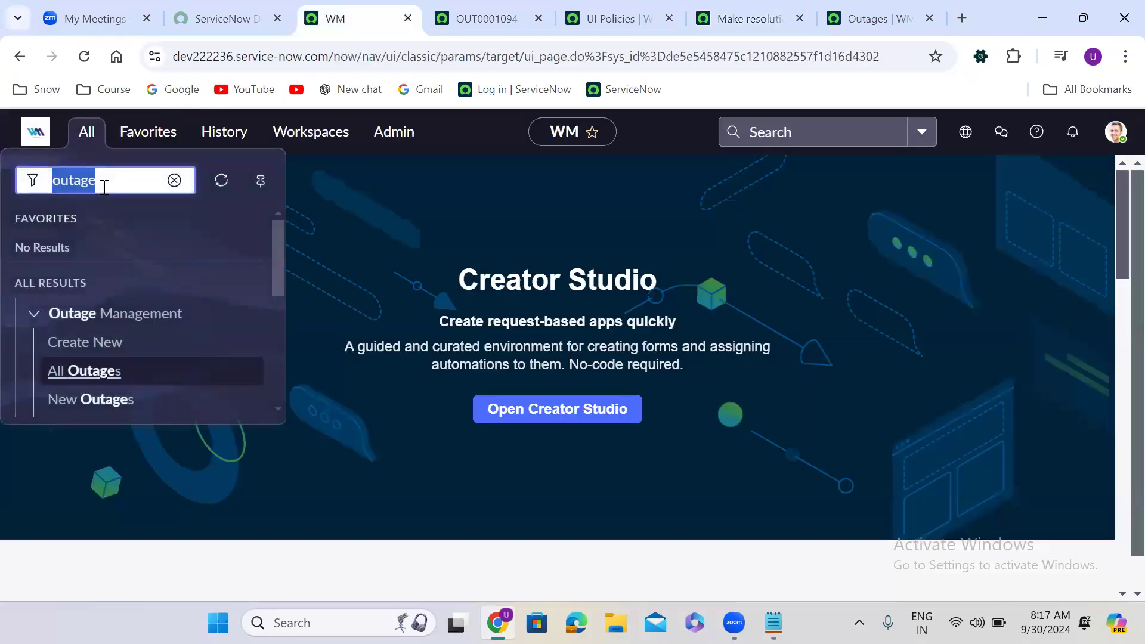
type("tabl")
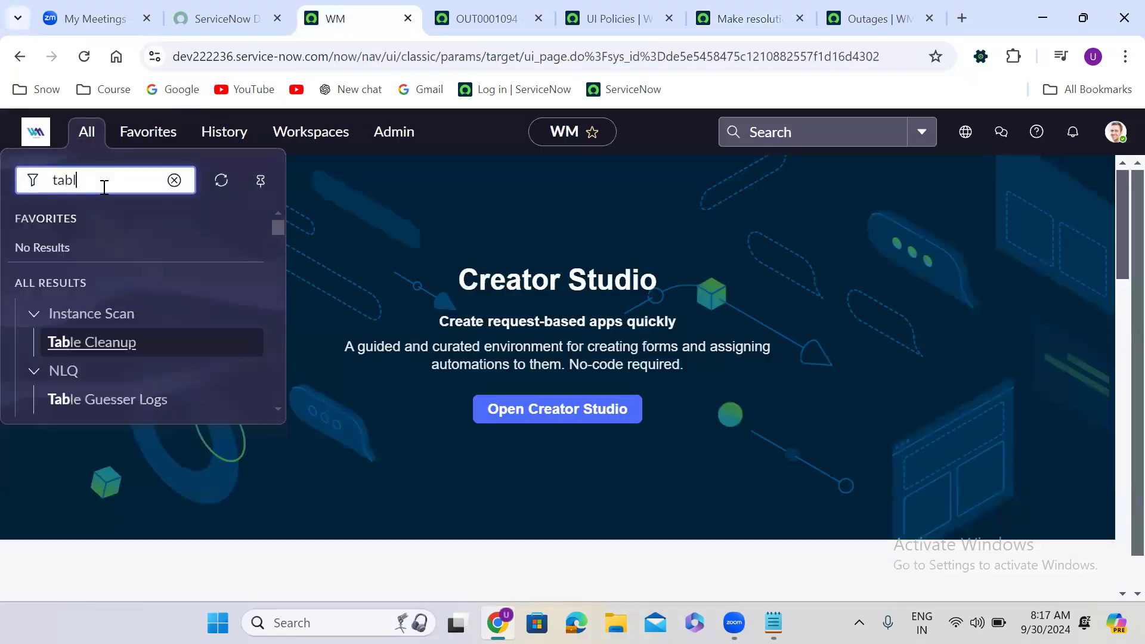
type("es")
left_click_drag(277, 230, 282, 291)
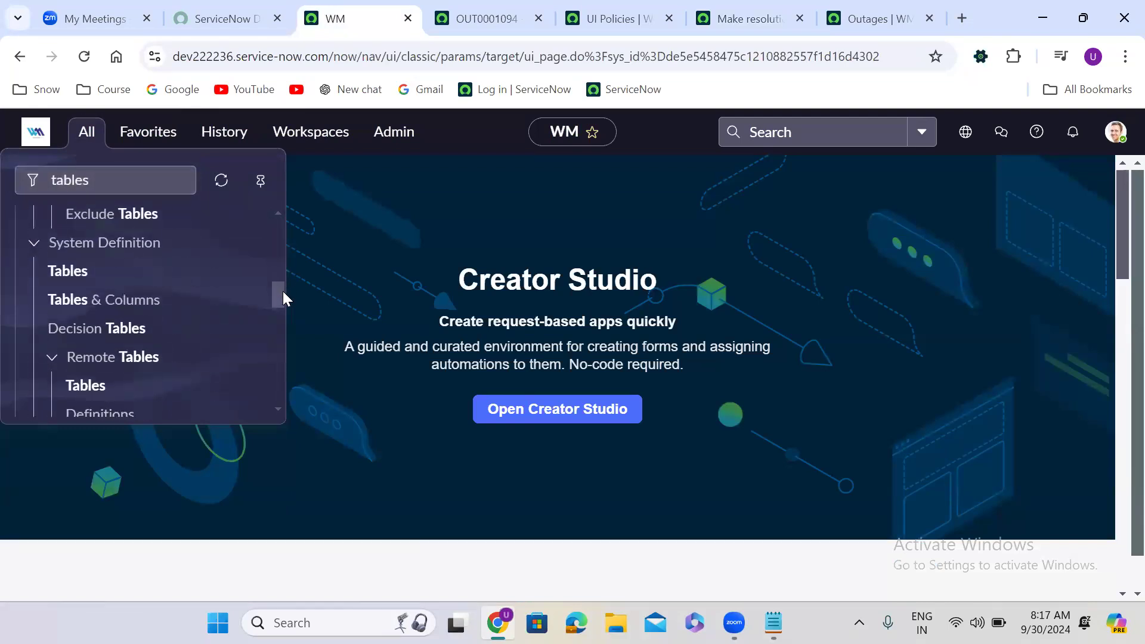
left_click(71, 275)
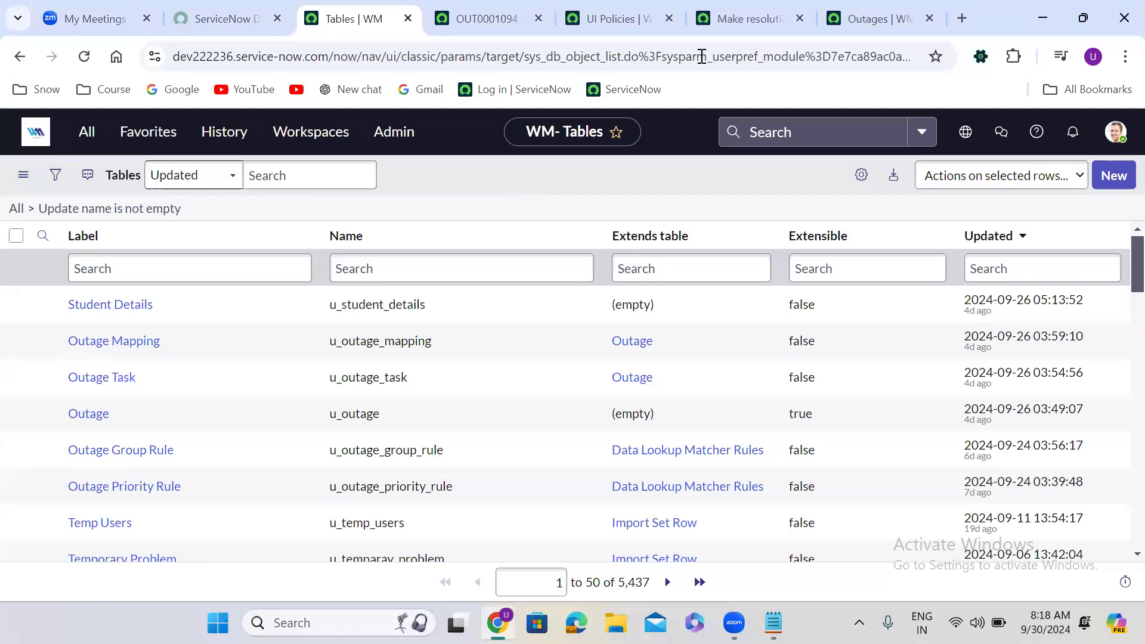
Open the Outage Mapping table's definition in a new browser tab and place that tab just after the outage record's tab.
left_click(753, 18)
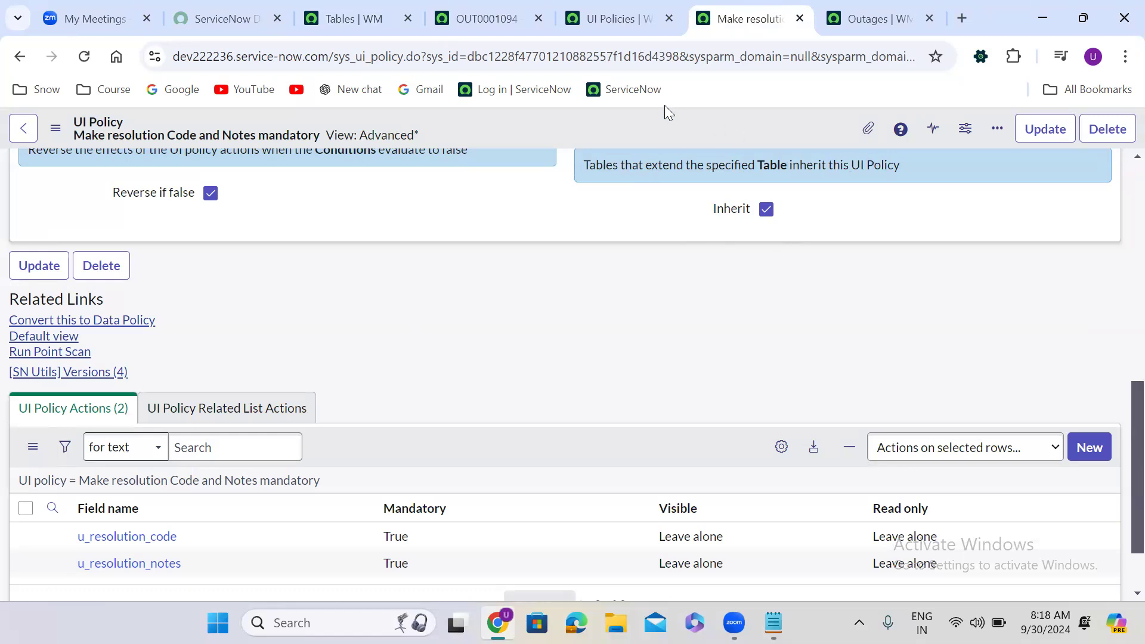
left_click(605, 13)
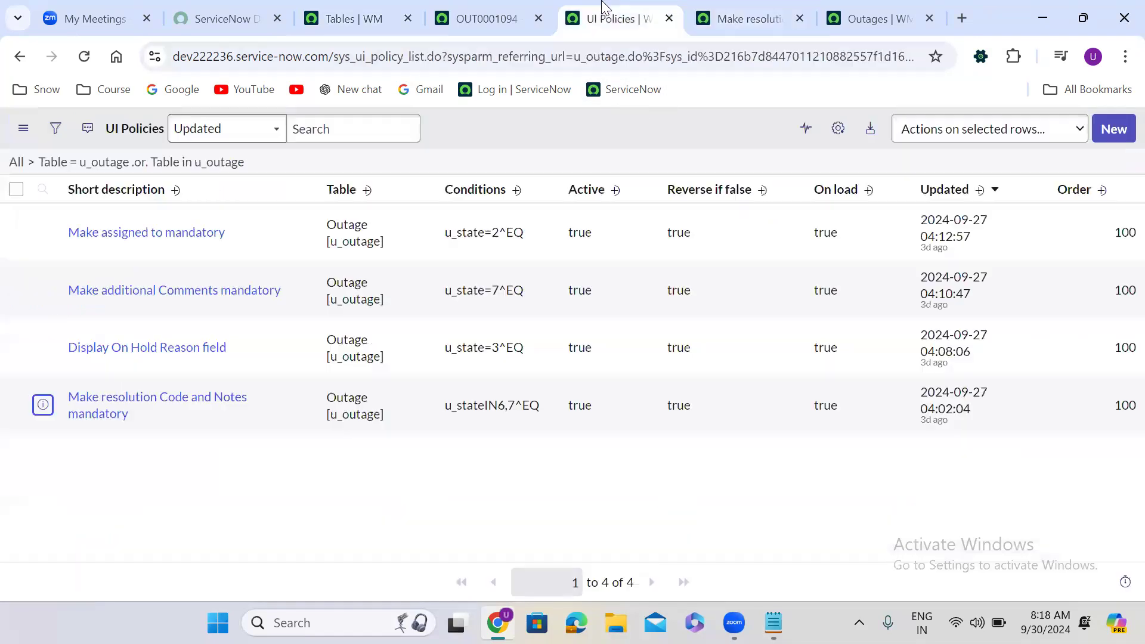
left_click(357, 18)
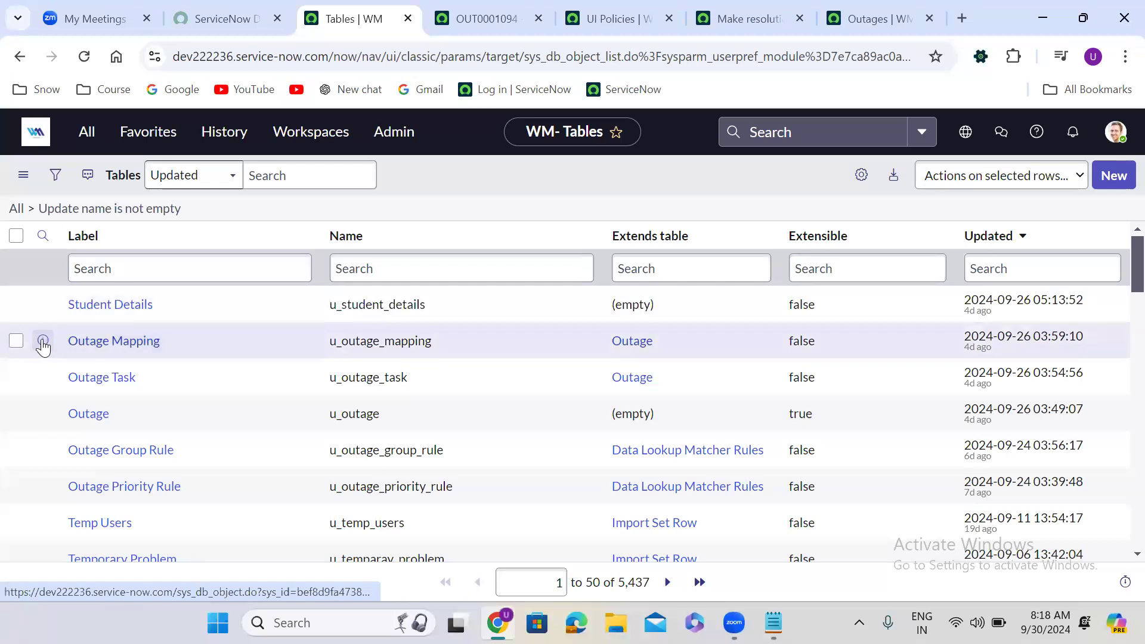
right_click(43, 345)
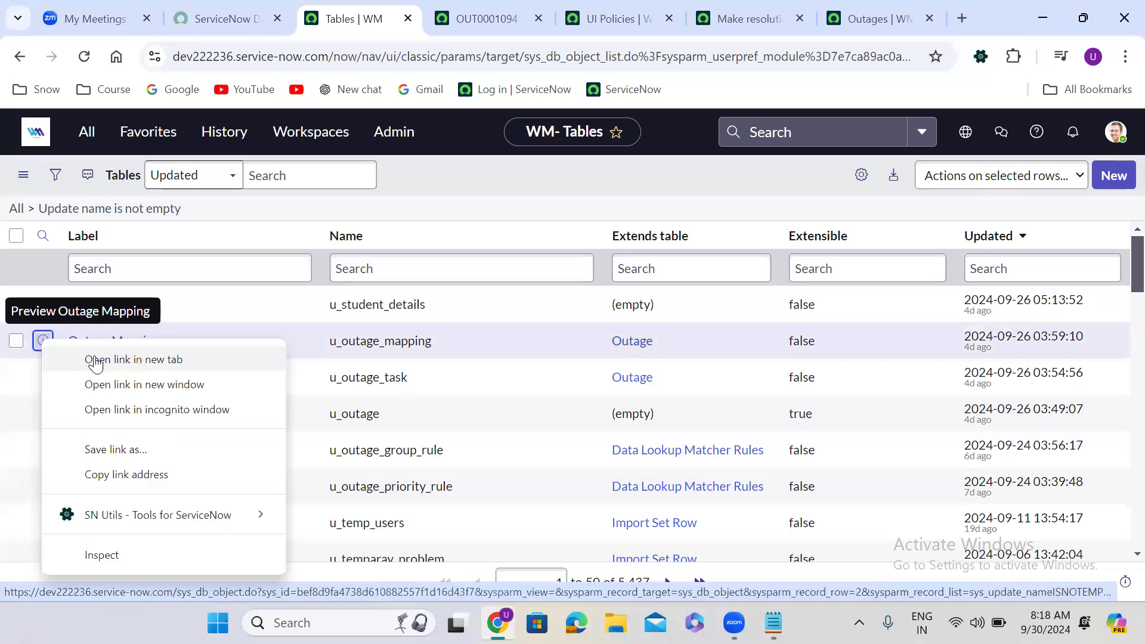
left_click(96, 362)
left_click_drag(435, 6, 544, 6)
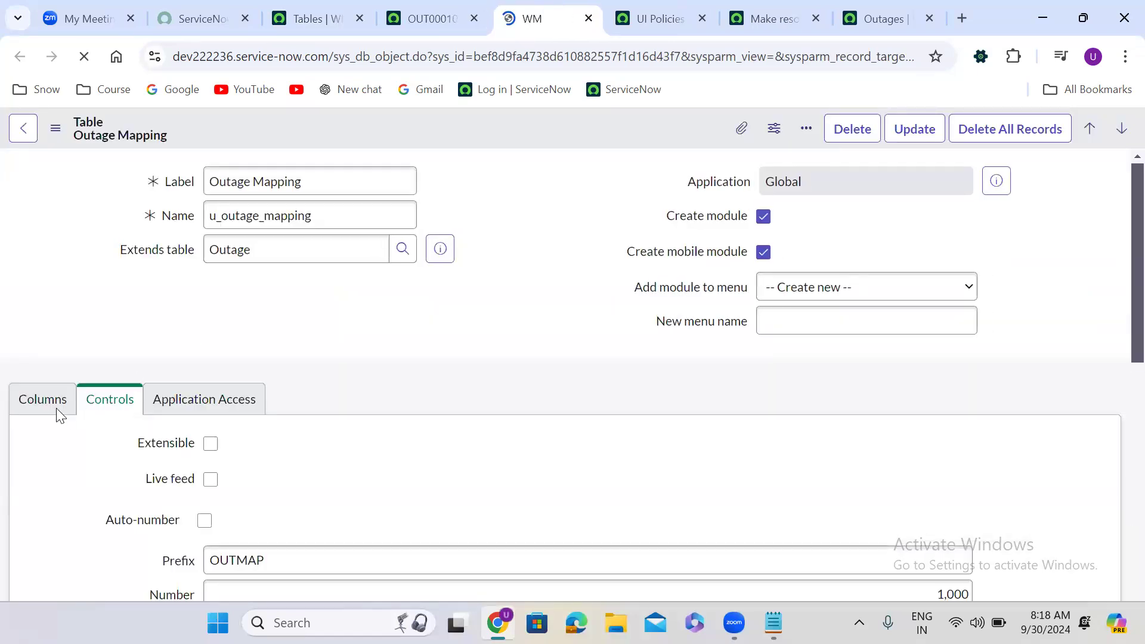
Review the columns of the Outage Mapping table and show its form for a new record.
left_click(500, 327)
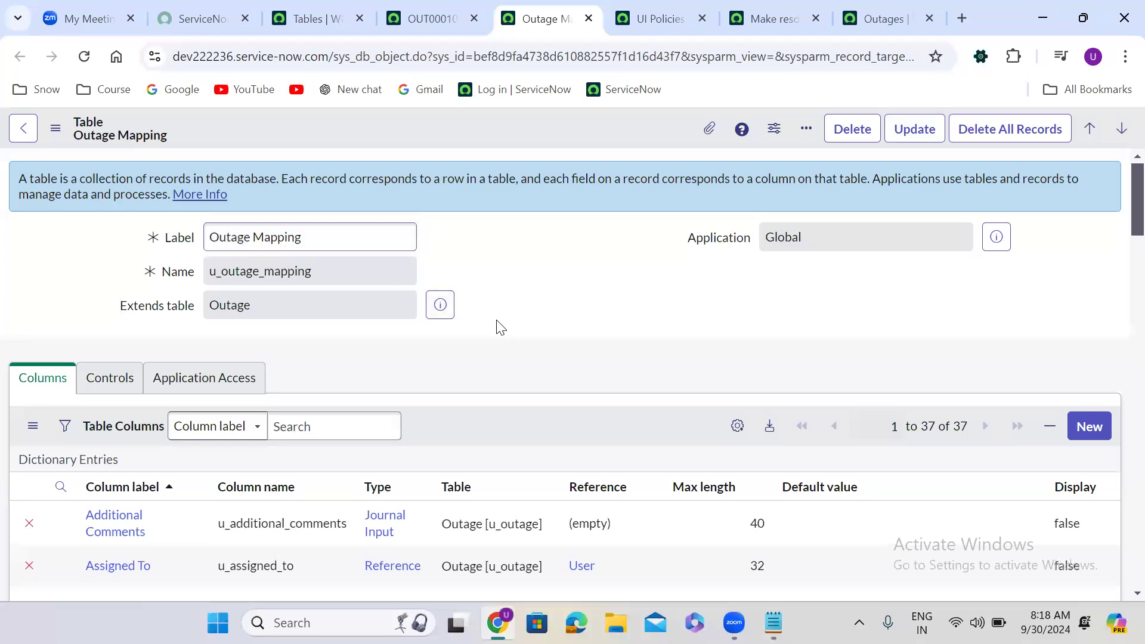
scroll(499, 327, "down", 14)
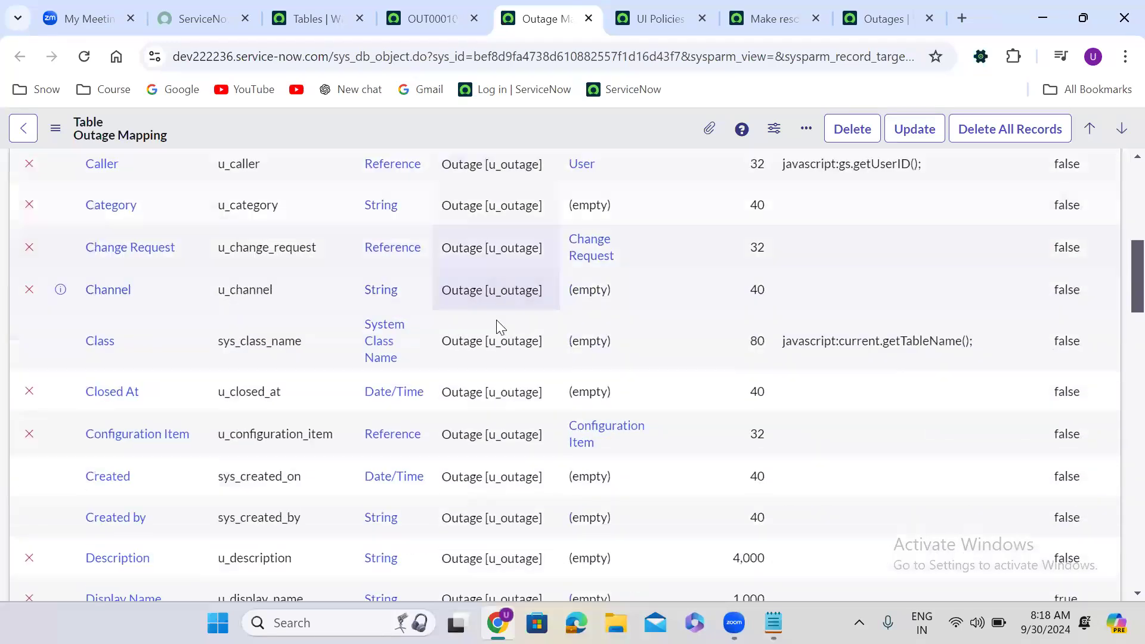
scroll(496, 320, "down", 18)
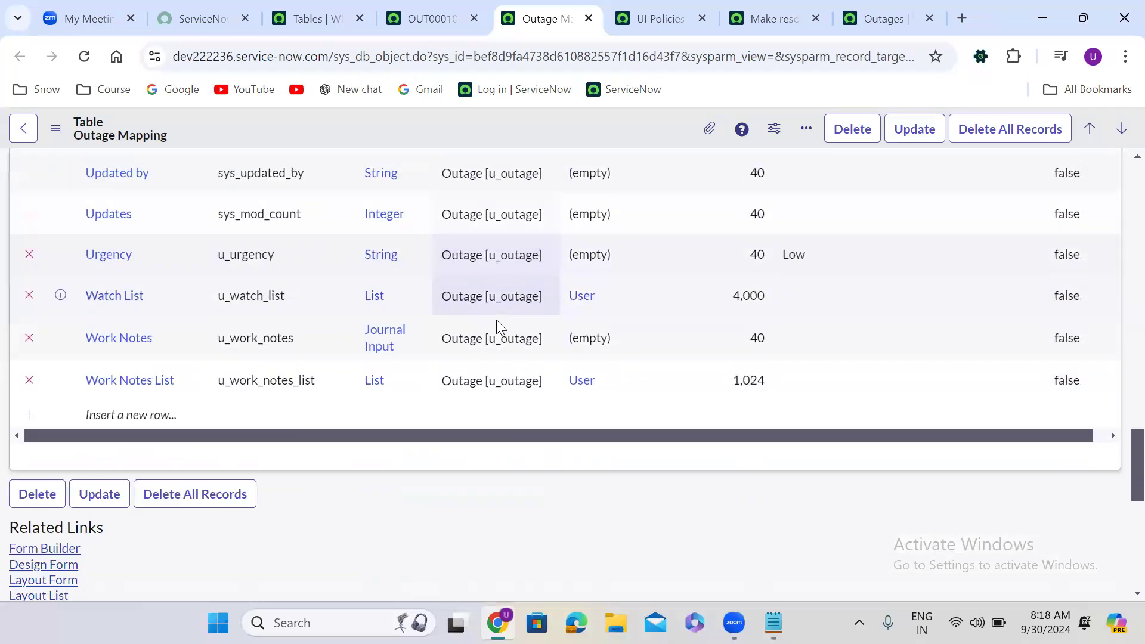
scroll(496, 319, "up", 3)
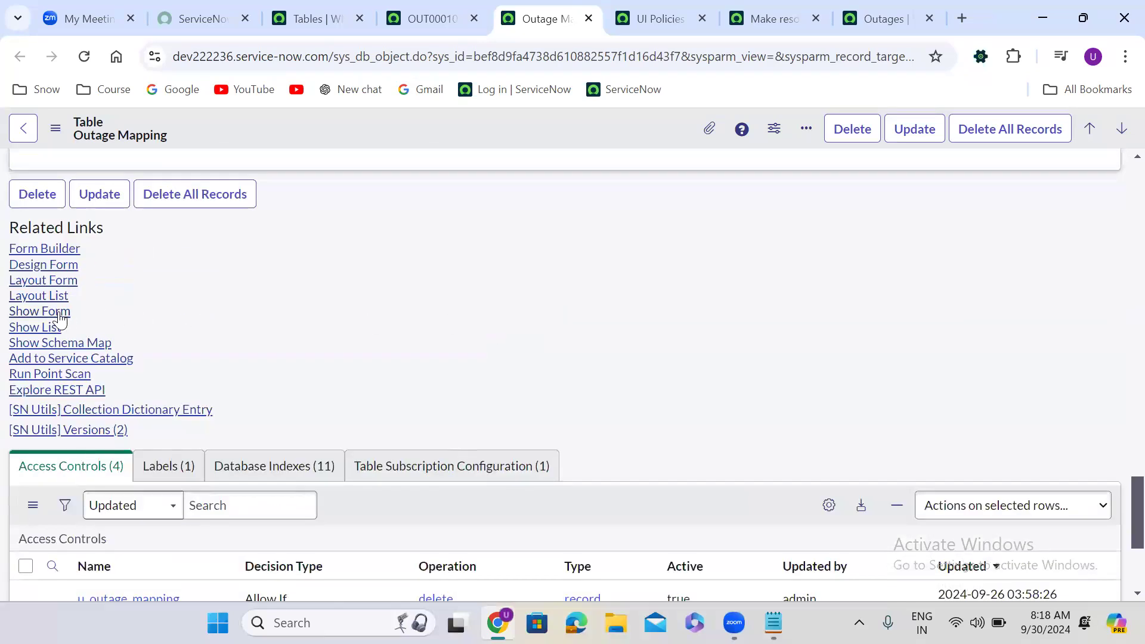
left_click(51, 311)
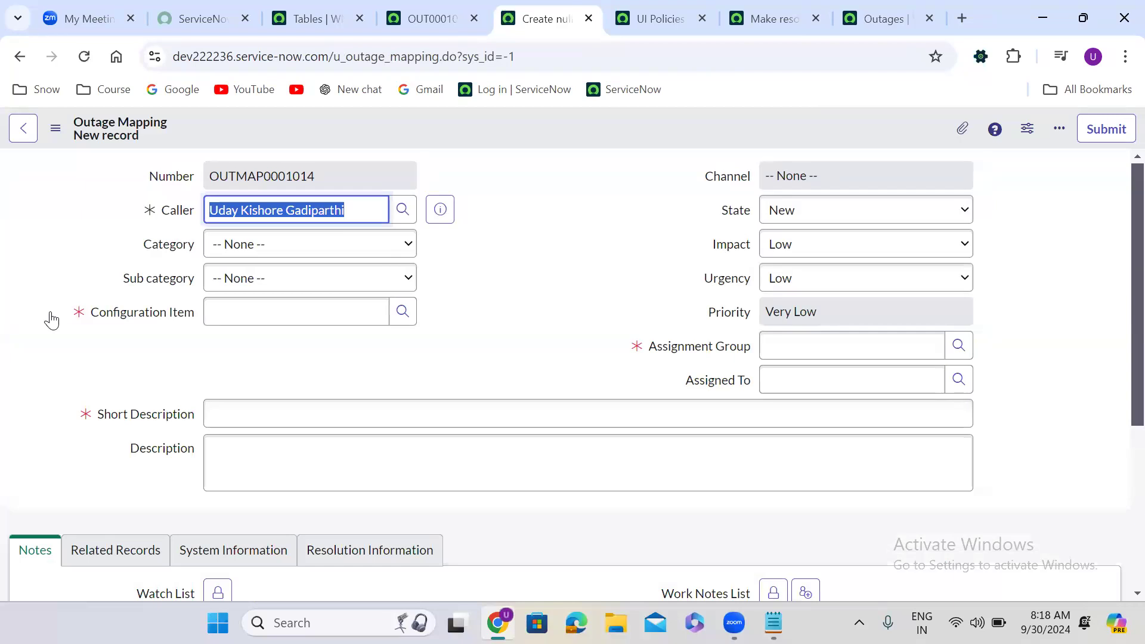
Test the new Outage Mapping record with State set to Resolved, checking the Resolution Information fields, and with State set to In Progress.
left_click(490, 259)
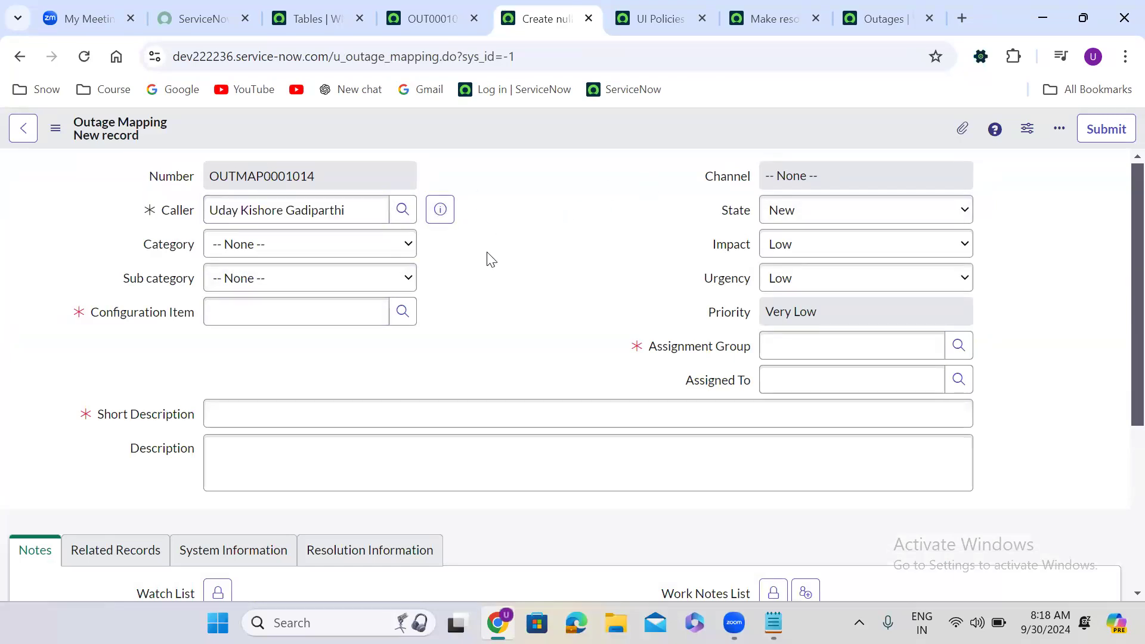
left_click(845, 216)
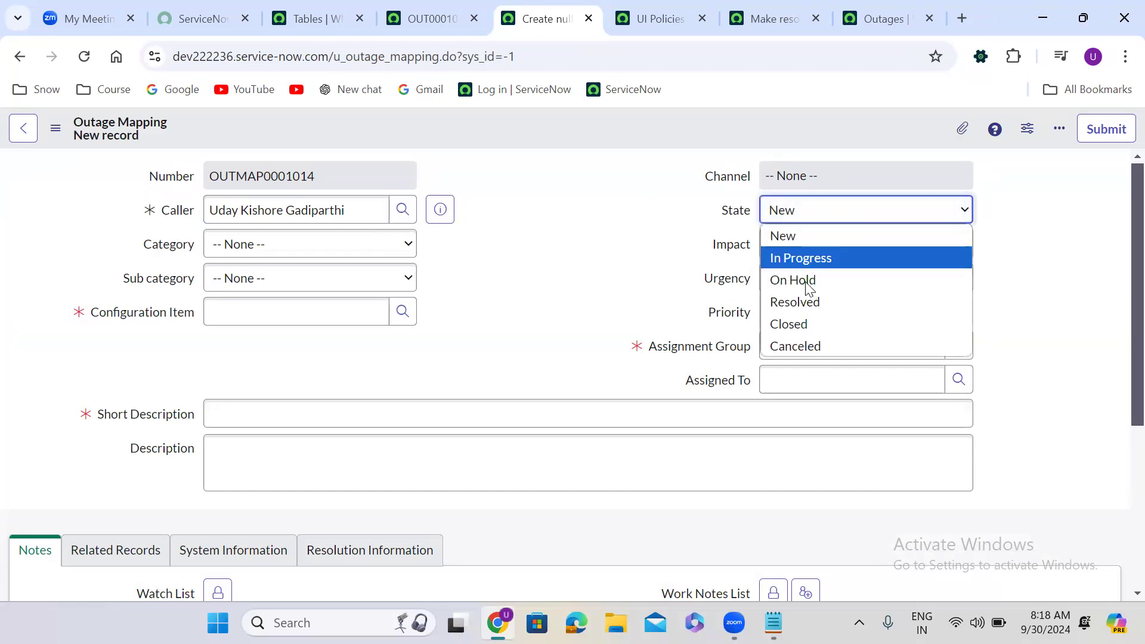
left_click(795, 302)
left_click(542, 379)
scroll(540, 375, "down", 3)
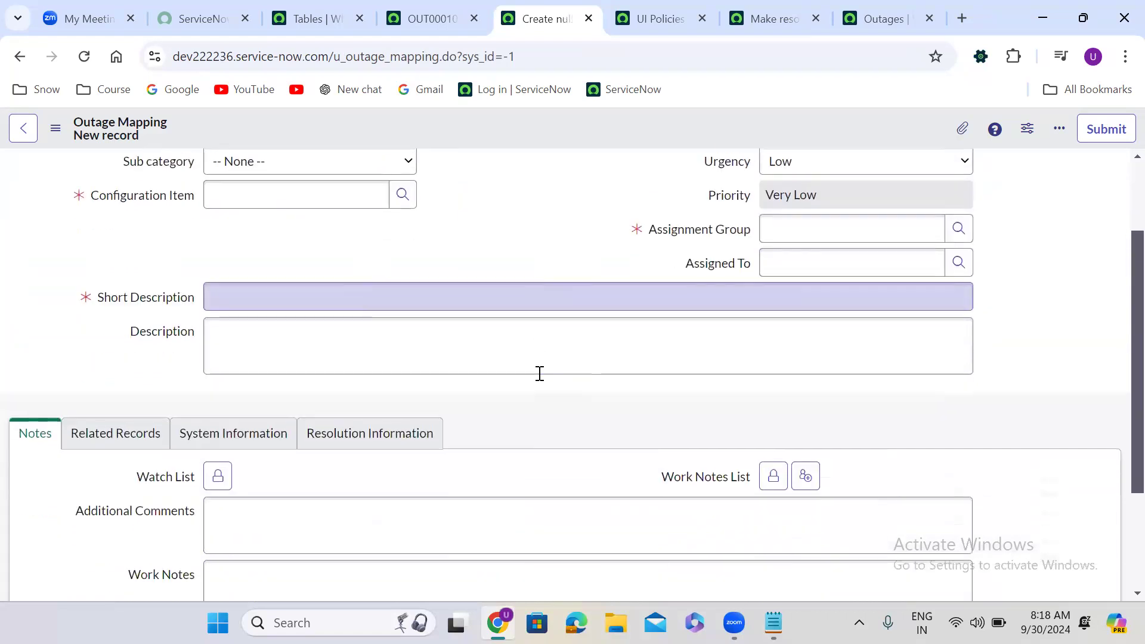
left_click(369, 411)
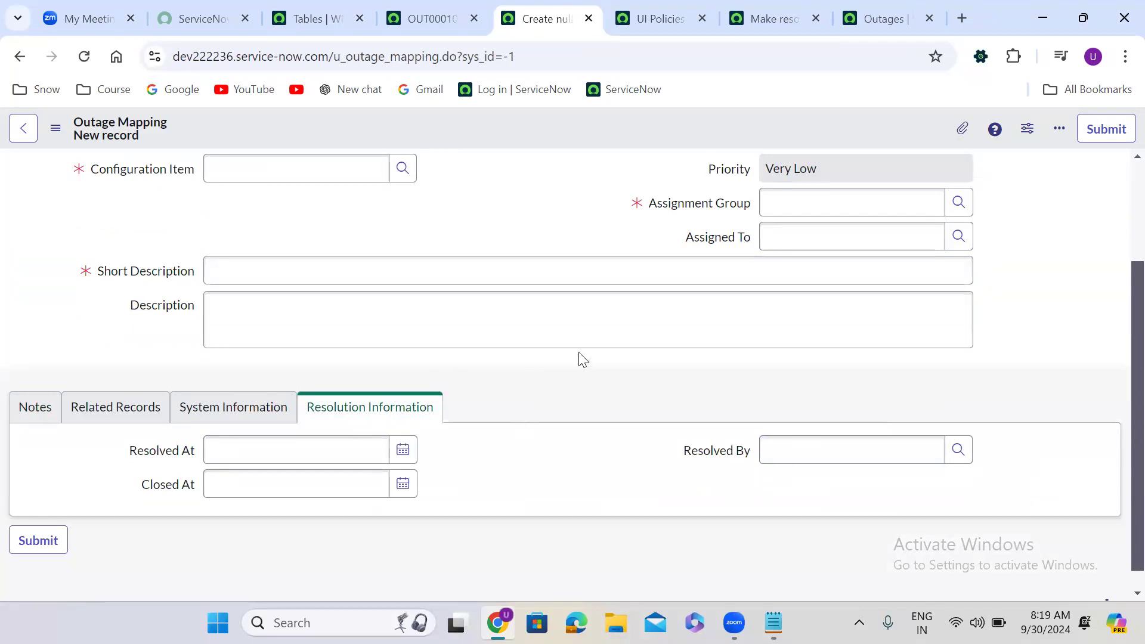
scroll(578, 360, "up", 3)
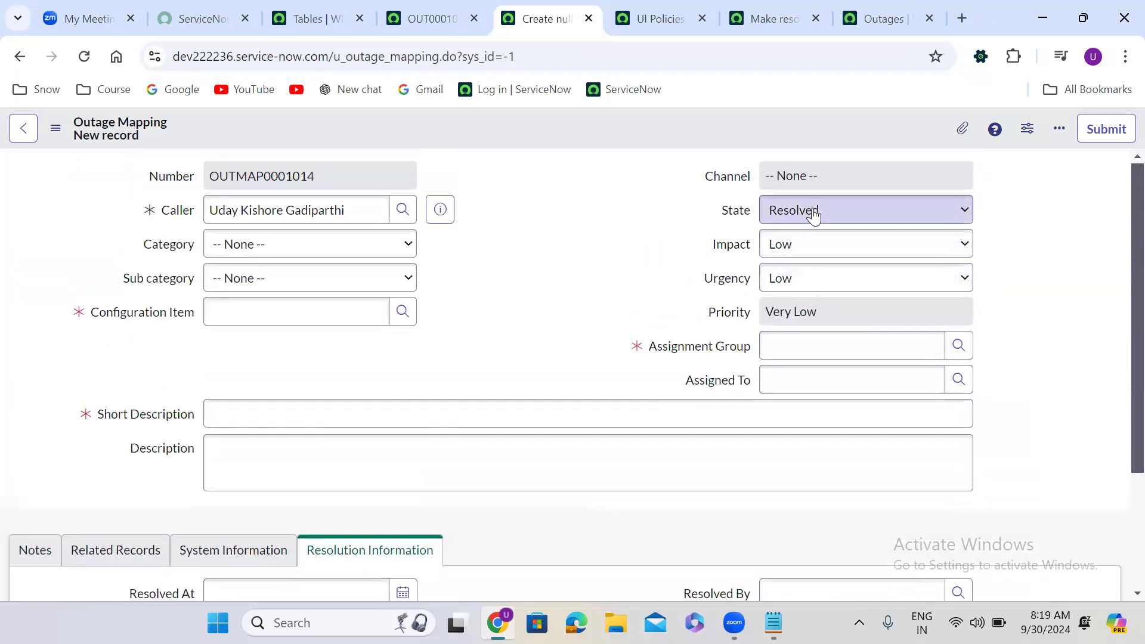
left_click(813, 215)
left_click(807, 256)
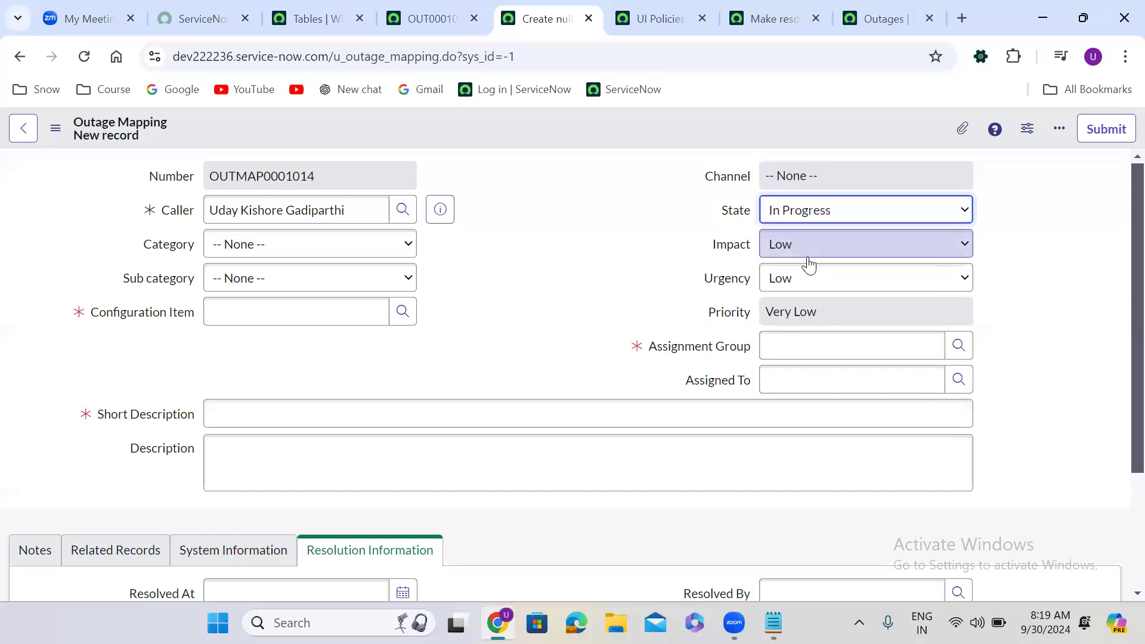
Open the outage table's "Make assigned to mandatory" UI policy in a new browser tab and switch it to the Advanced view.
left_click(656, 18)
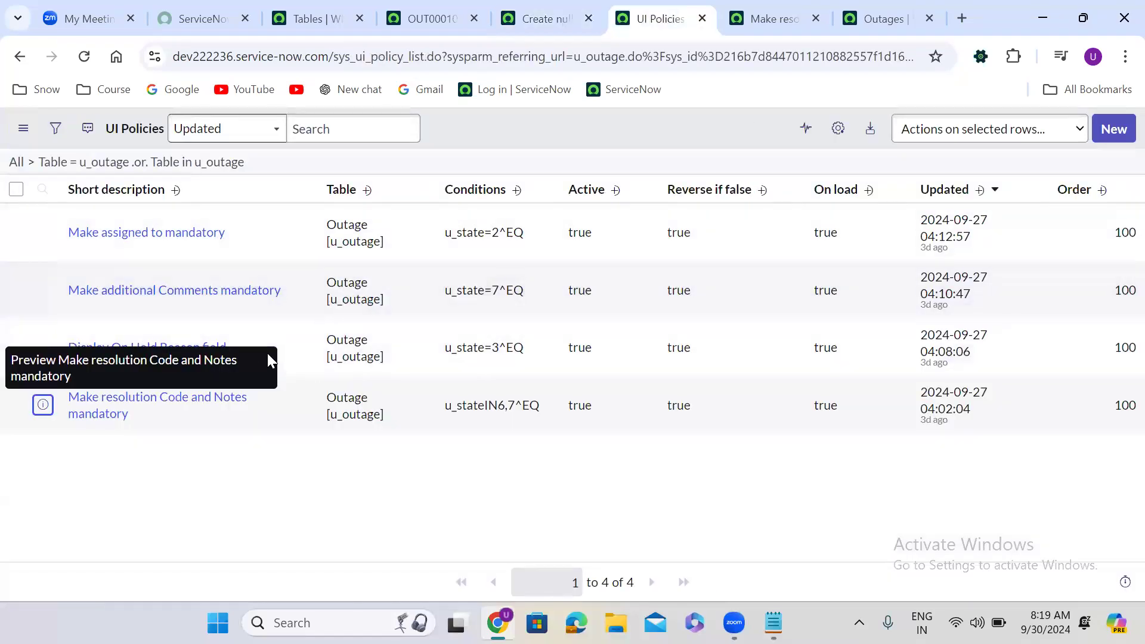
right_click(44, 234)
left_click(119, 248)
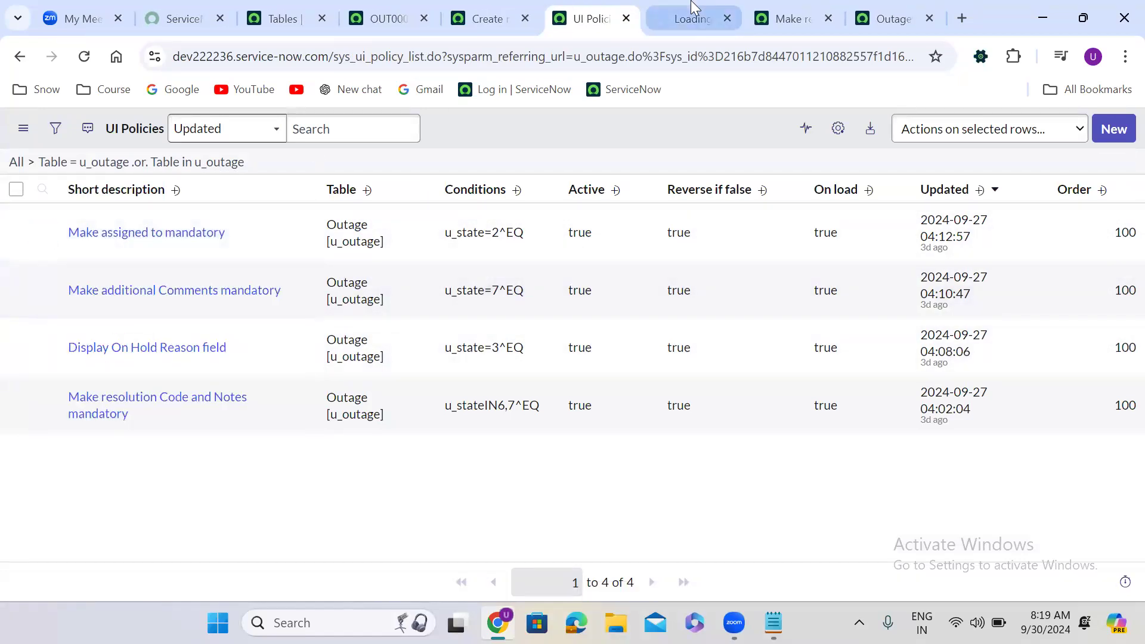
left_click(691, 9)
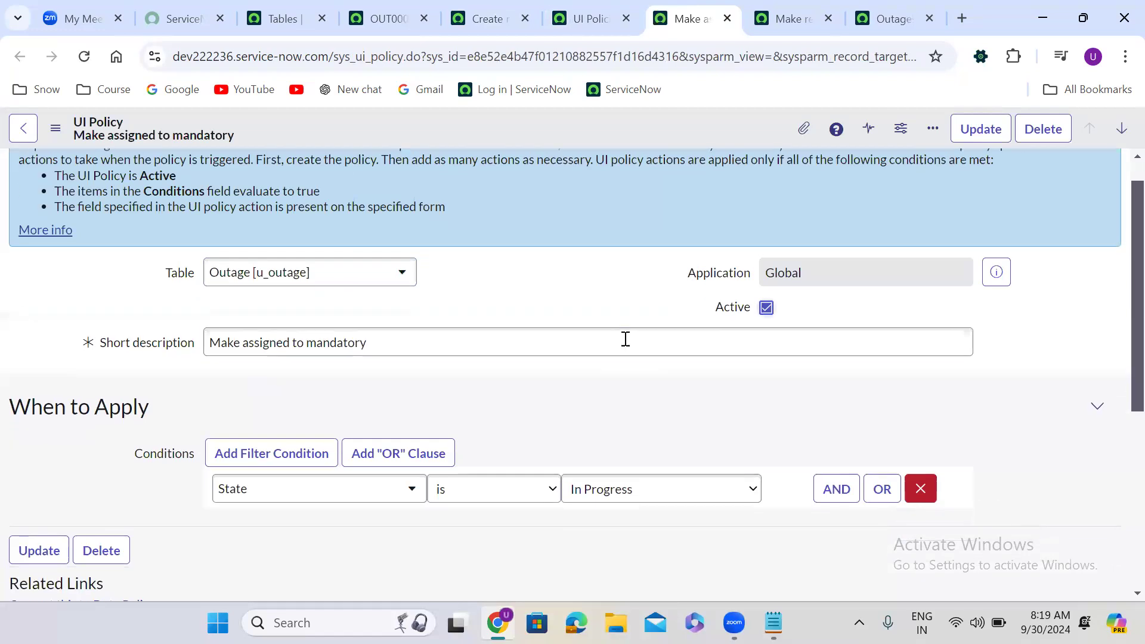
scroll(625, 339, "down", 5)
scroll(625, 345, "up", 1)
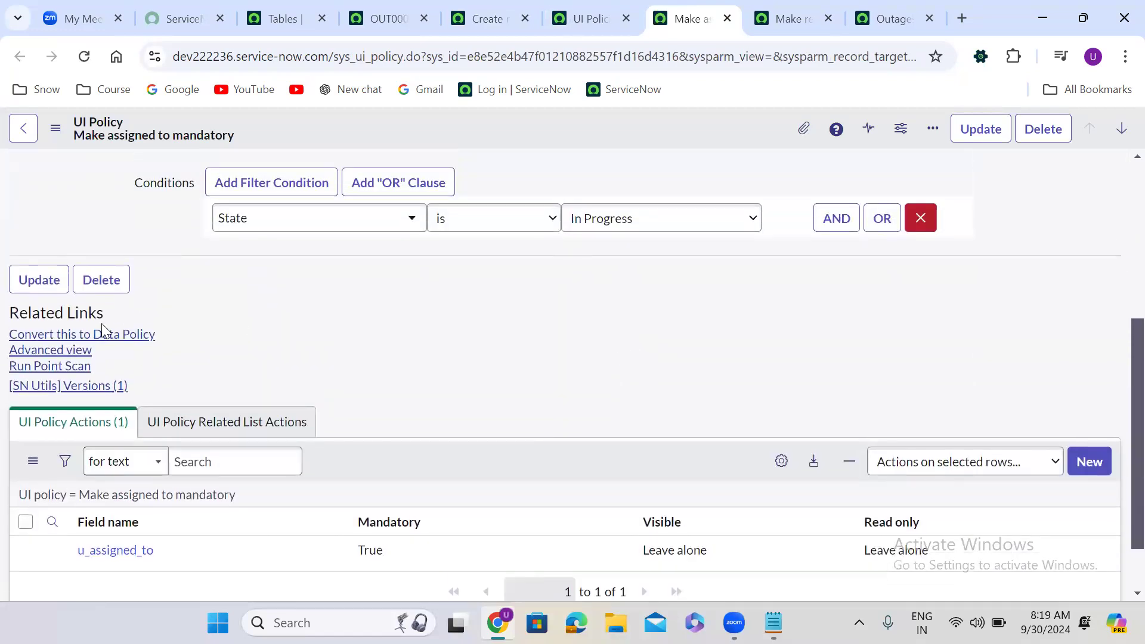
left_click(71, 350)
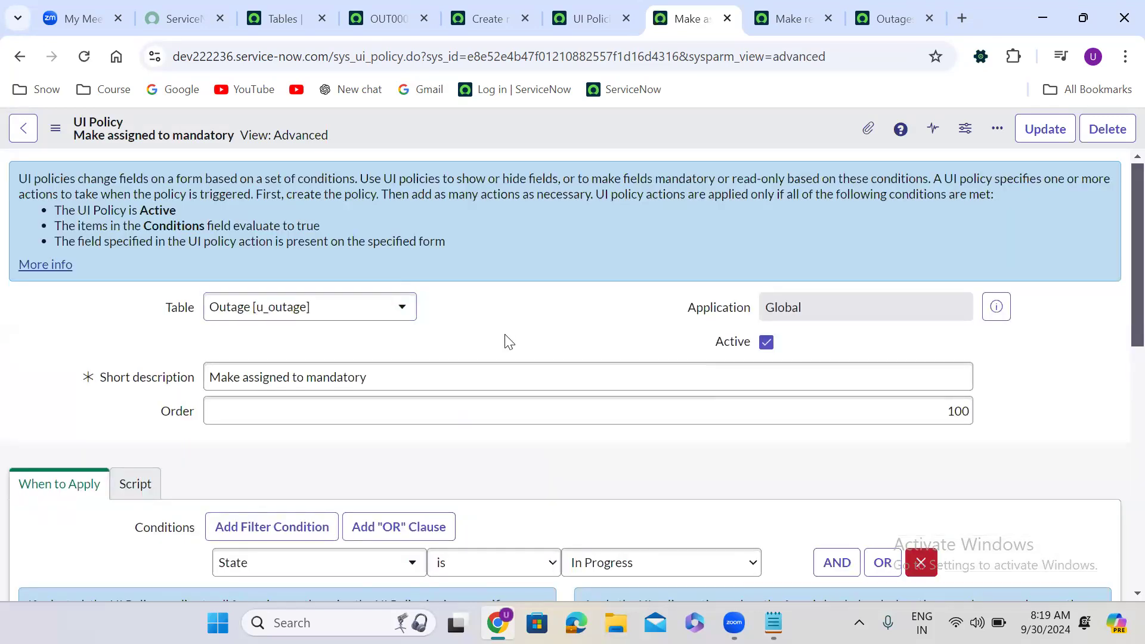
Enable Inherit on the "Make assigned to mandatory" UI policy, save it and review its saved settings and policy action.
scroll(505, 337, "down", 6)
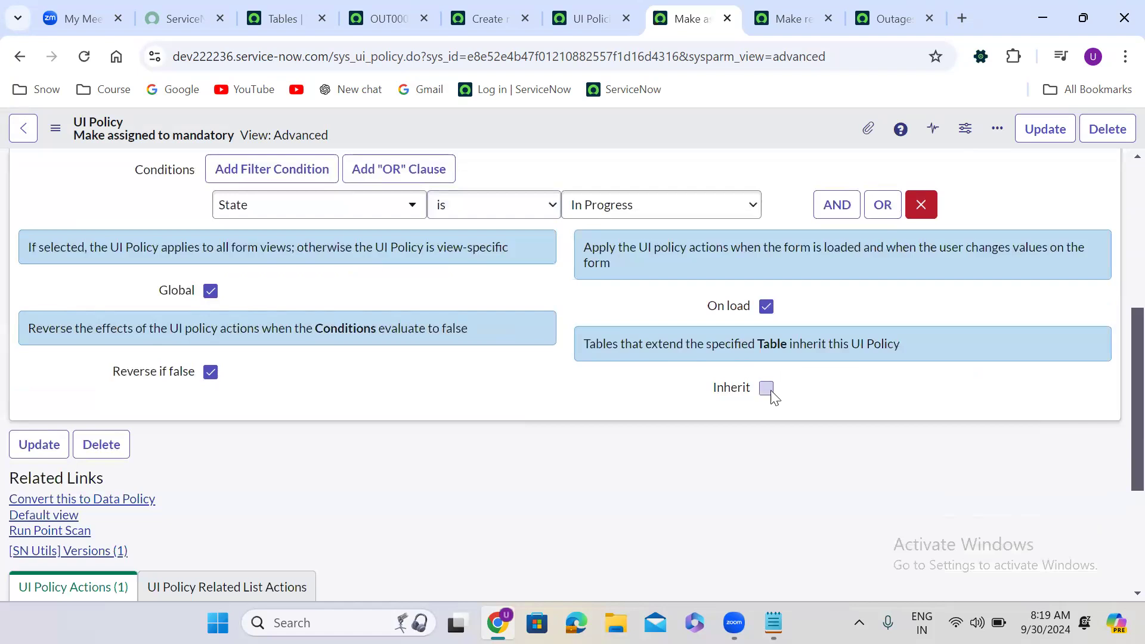
left_click(767, 390)
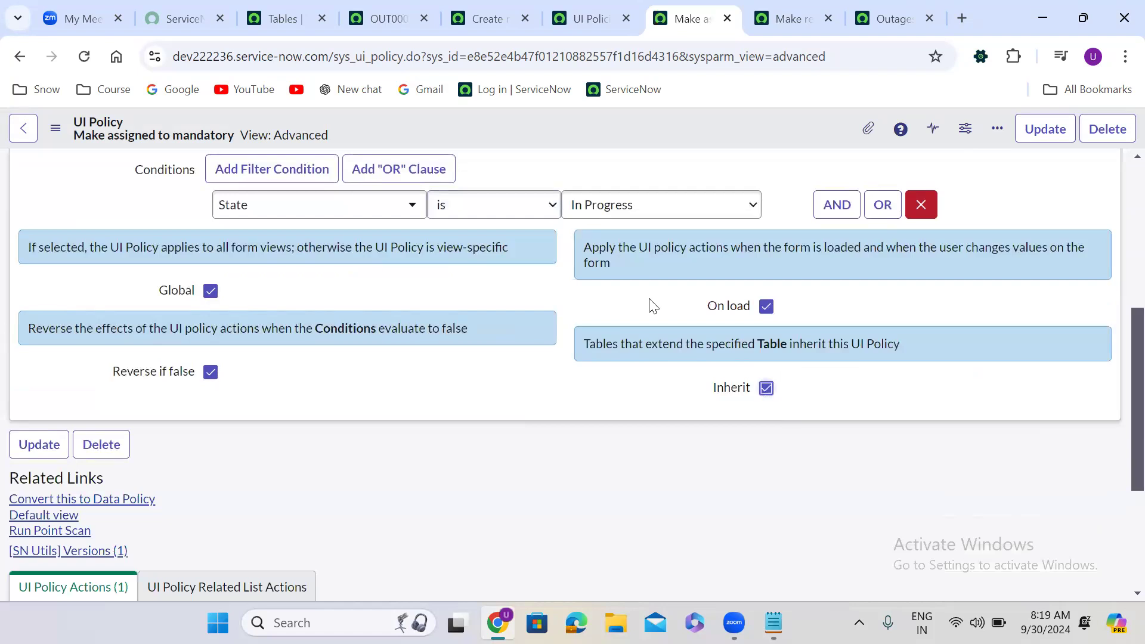
right_click(498, 125)
left_click(579, 134)
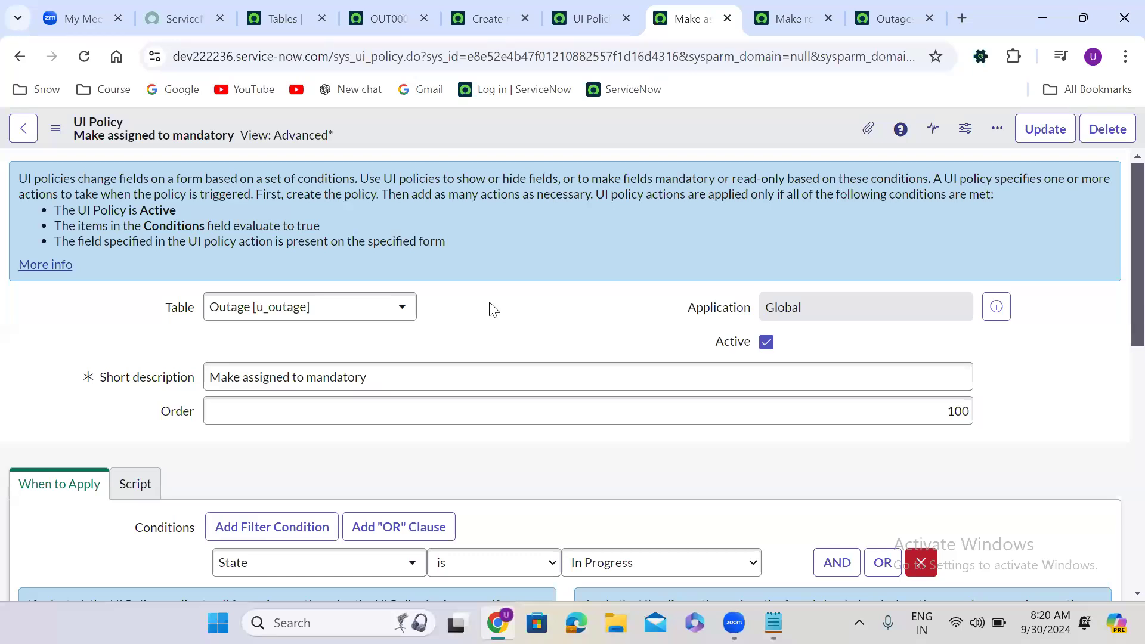
scroll(492, 309, "down", 3)
scroll(492, 309, "down", 1)
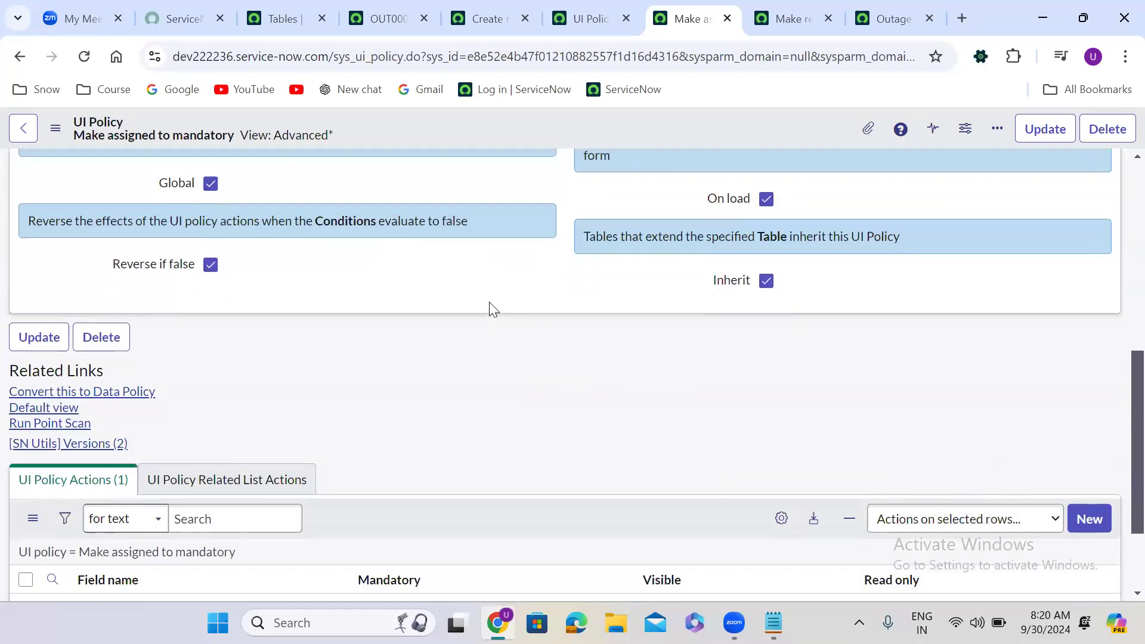
scroll(489, 303, "up", 7)
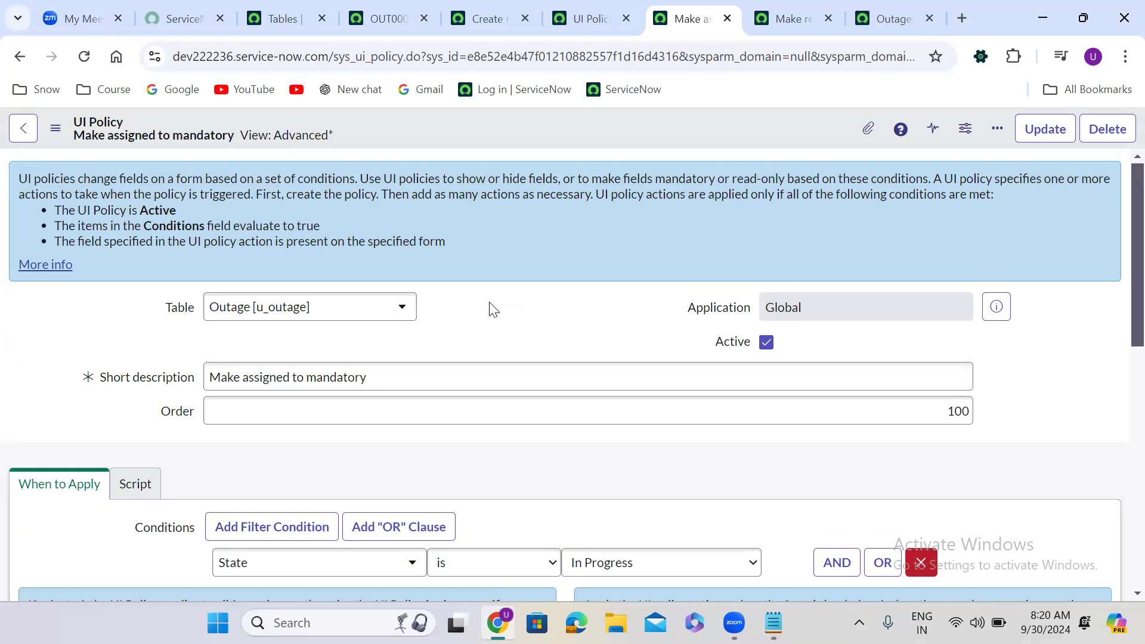
scroll(493, 308, "down", 10)
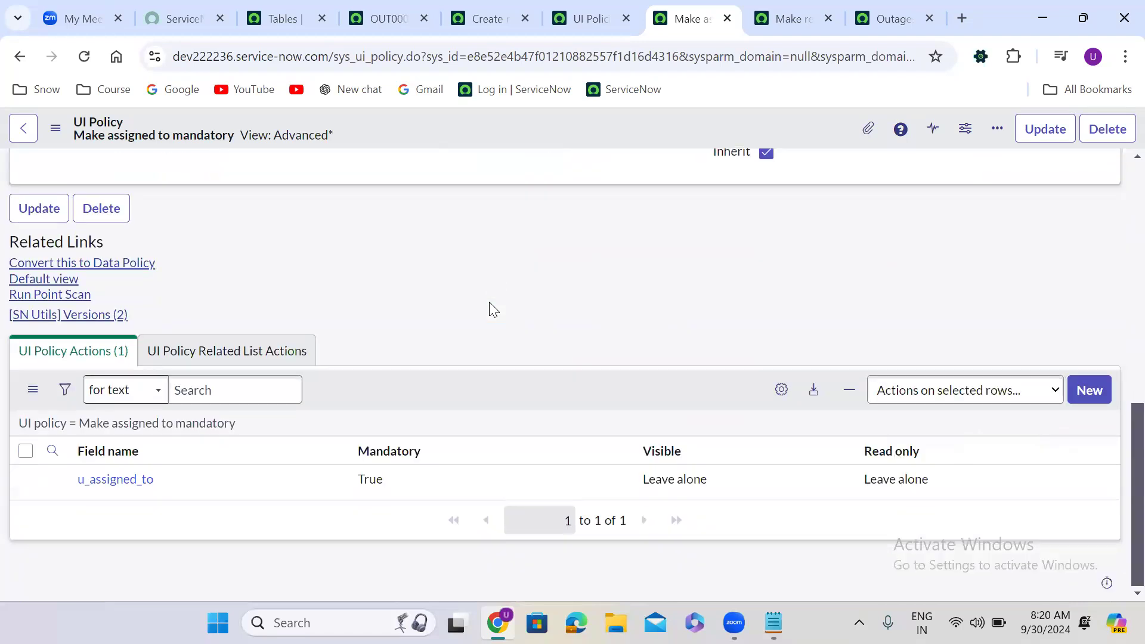
scroll(492, 309, "up", 10)
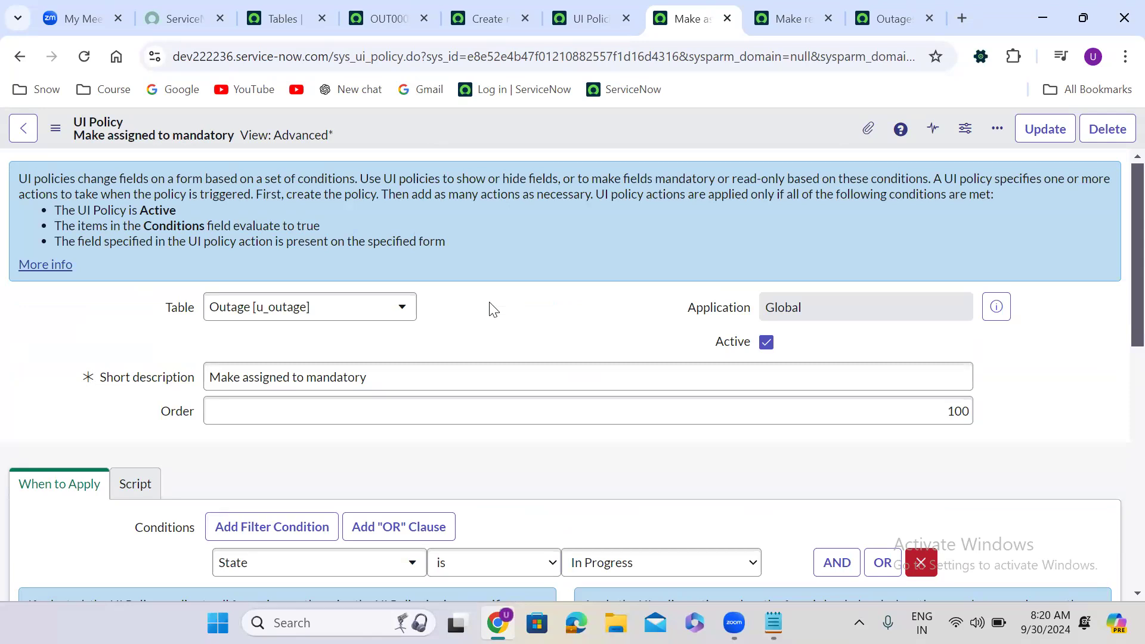
scroll(493, 309, "down", 1)
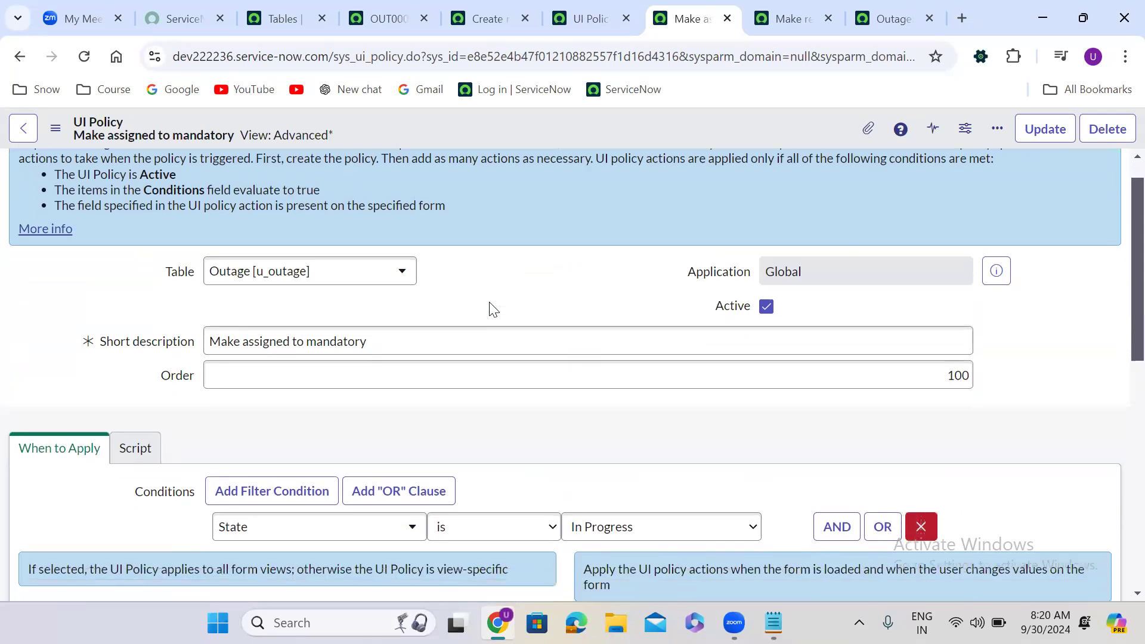
Reload the new Outage Mapping form, discarding unsaved changes, and set State to In Progress to check the Assigned To field.
left_click(484, 19)
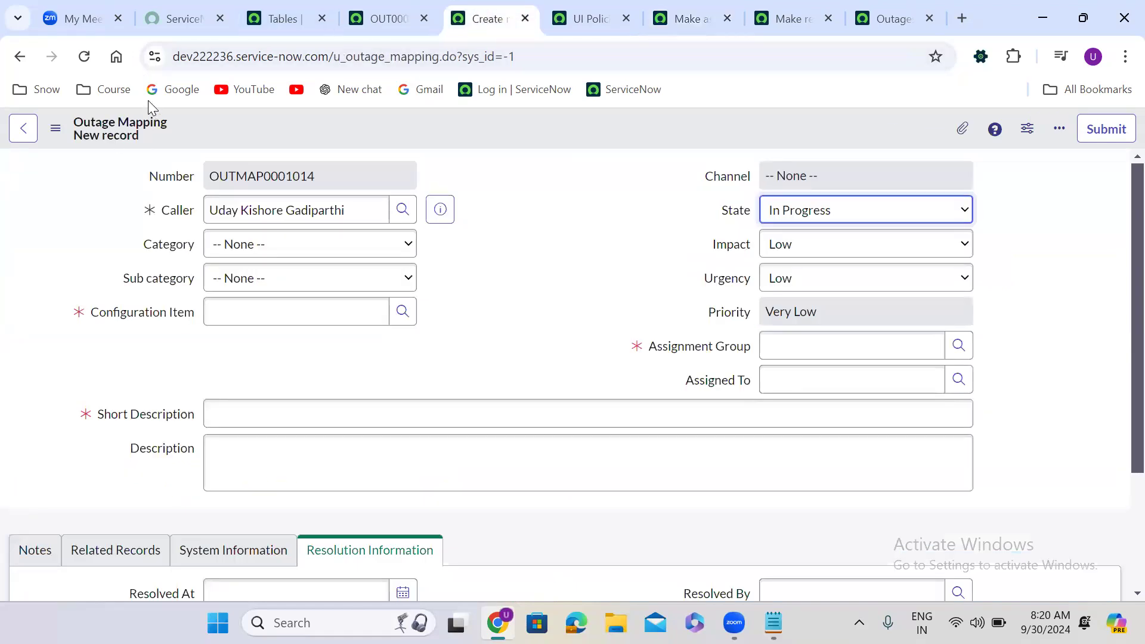
left_click(84, 56)
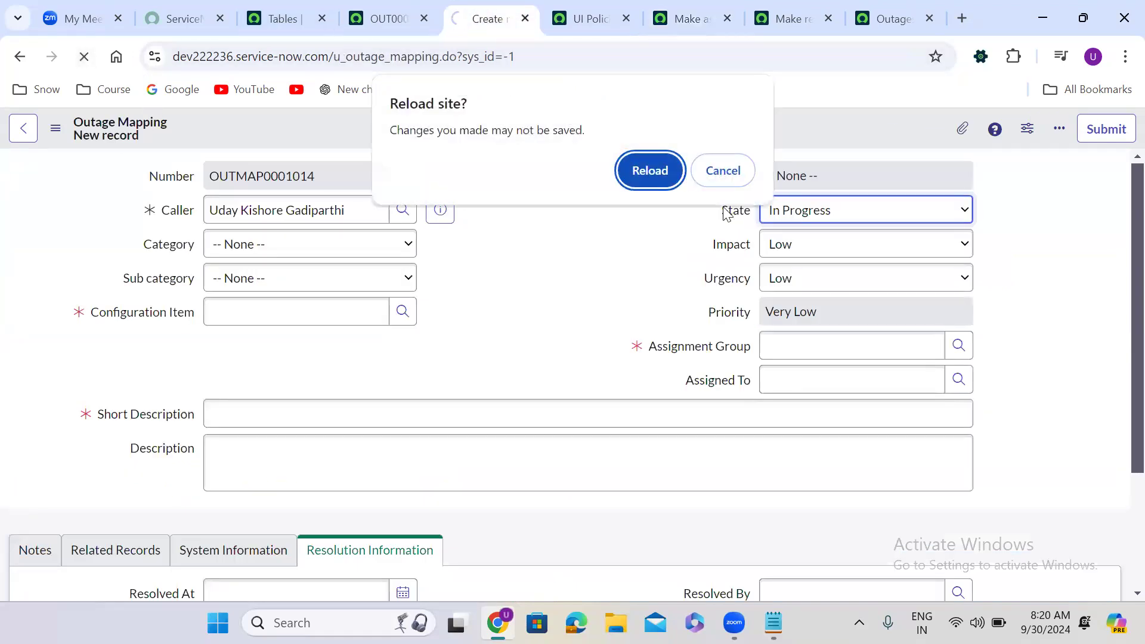
left_click(647, 186)
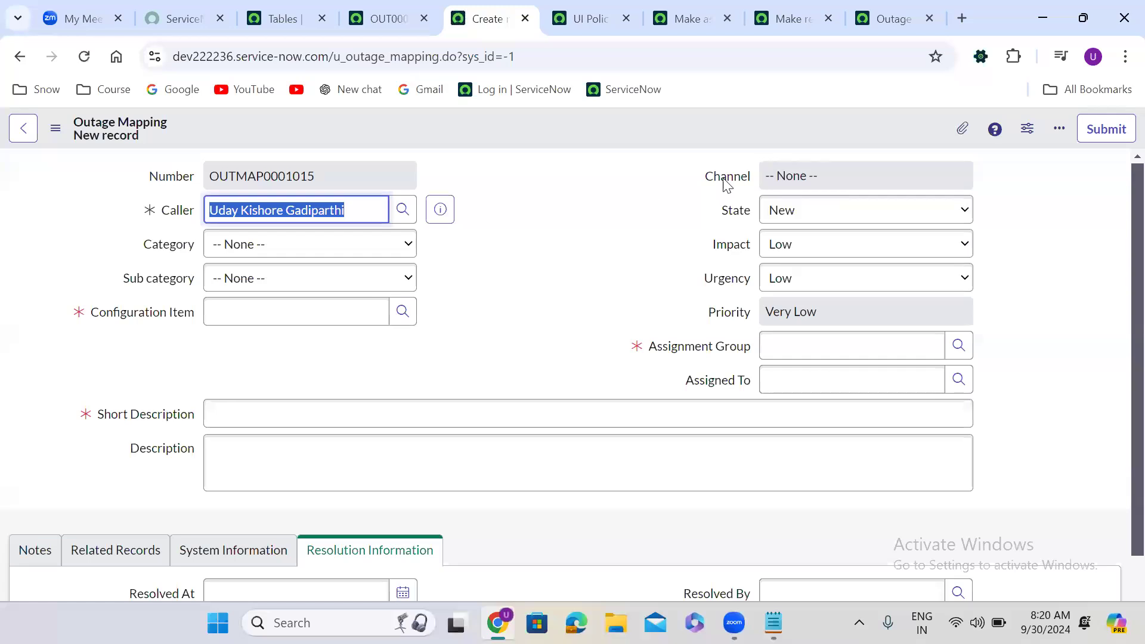
left_click(813, 220)
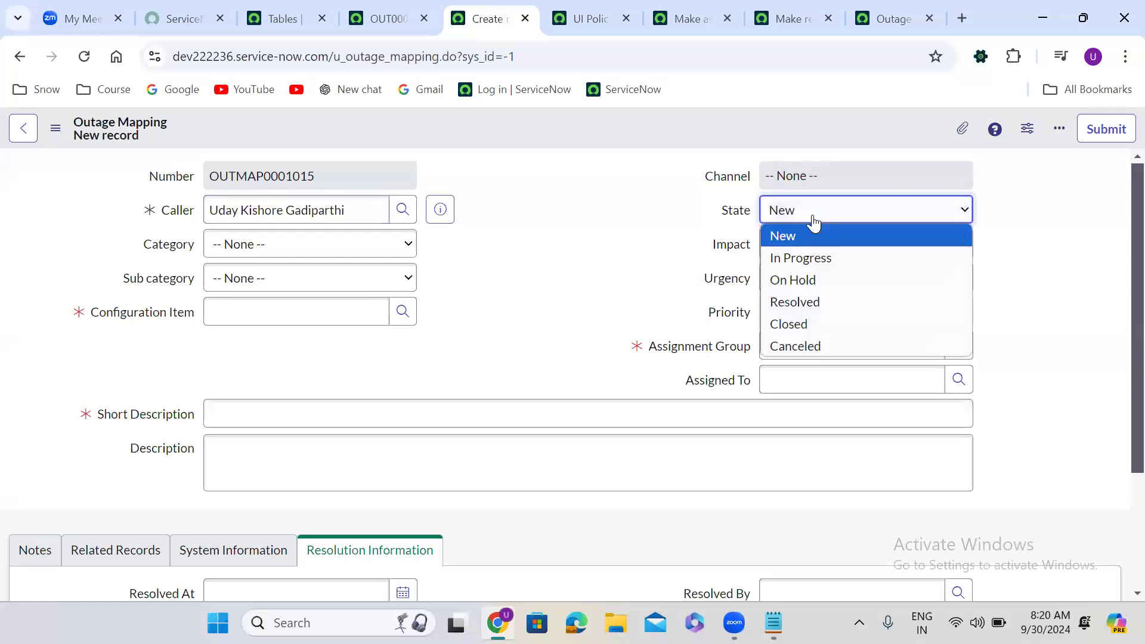
left_click(809, 258)
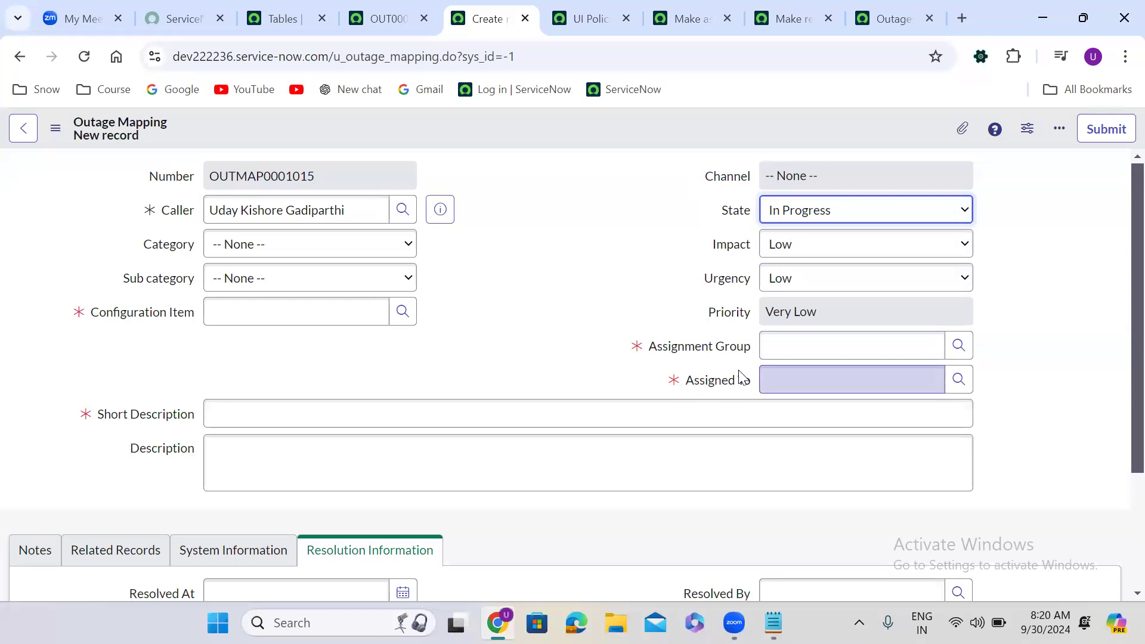
Open the "Make additional Comments mandatory" UI policy in a new browser tab and switch it to the Advanced view.
left_click(590, 17)
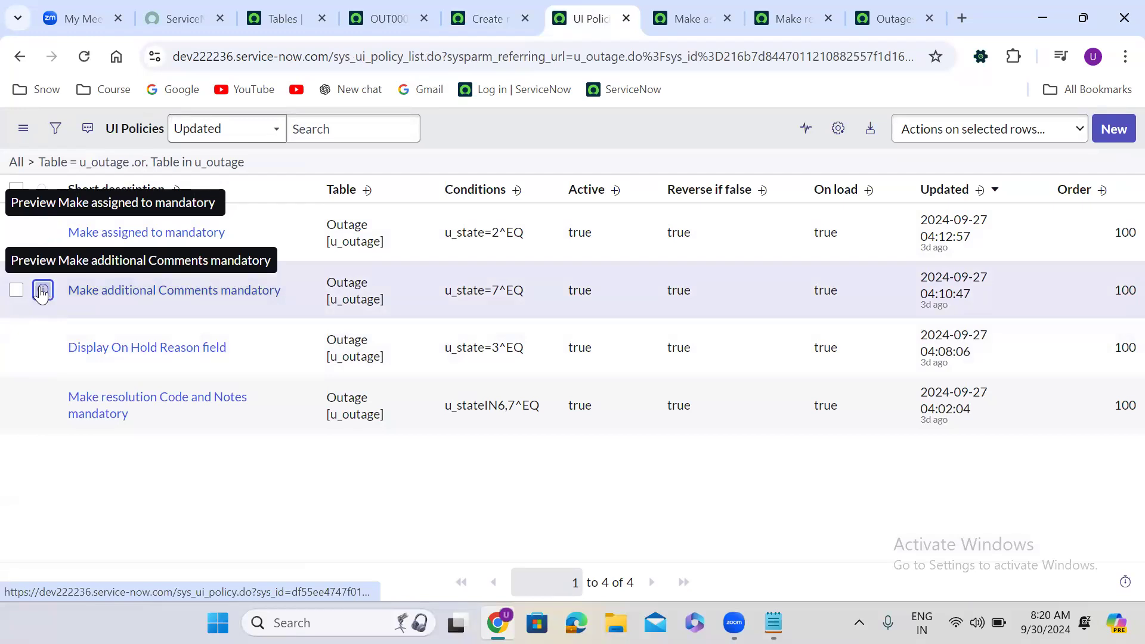
right_click(41, 292)
key("Escape")
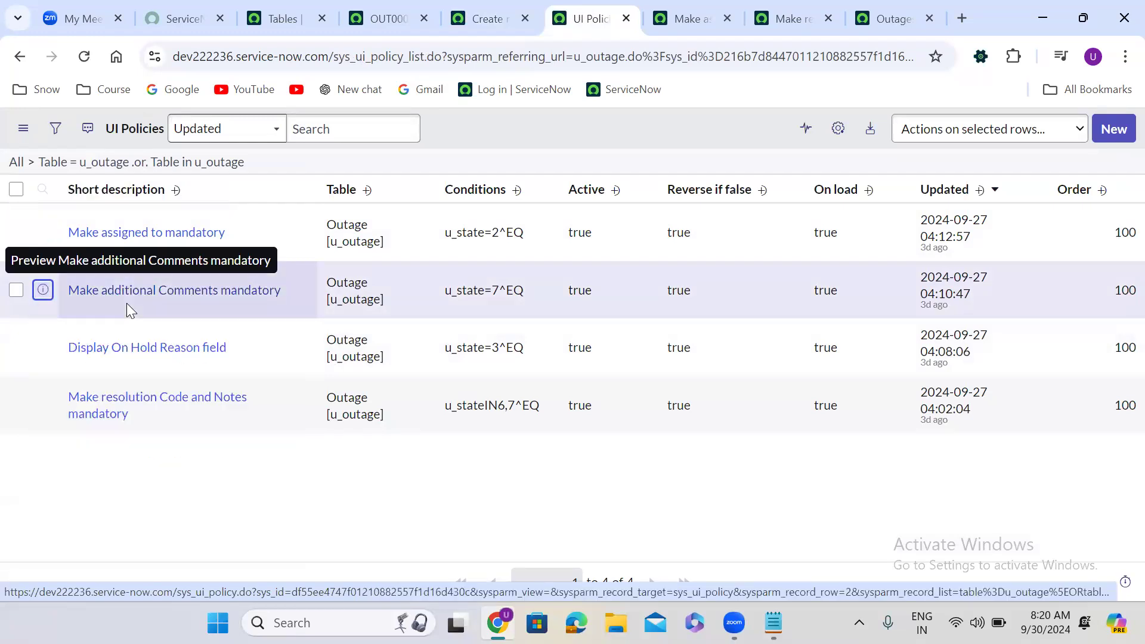
left_click(129, 310, "ctrl")
left_click(623, 18)
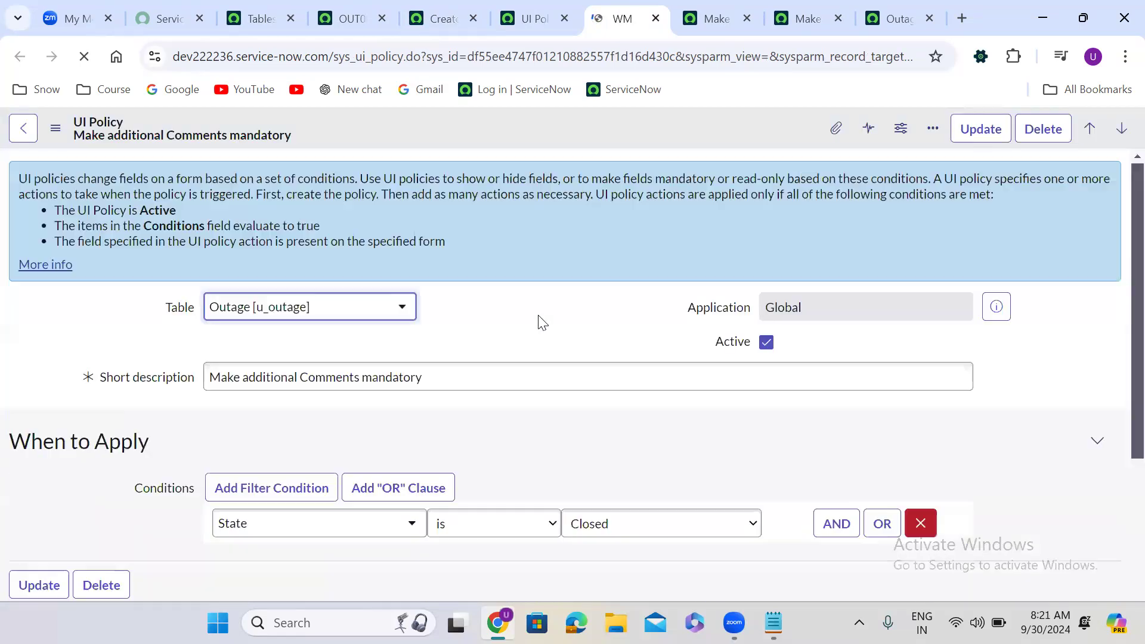
scroll(531, 328, "down", 5)
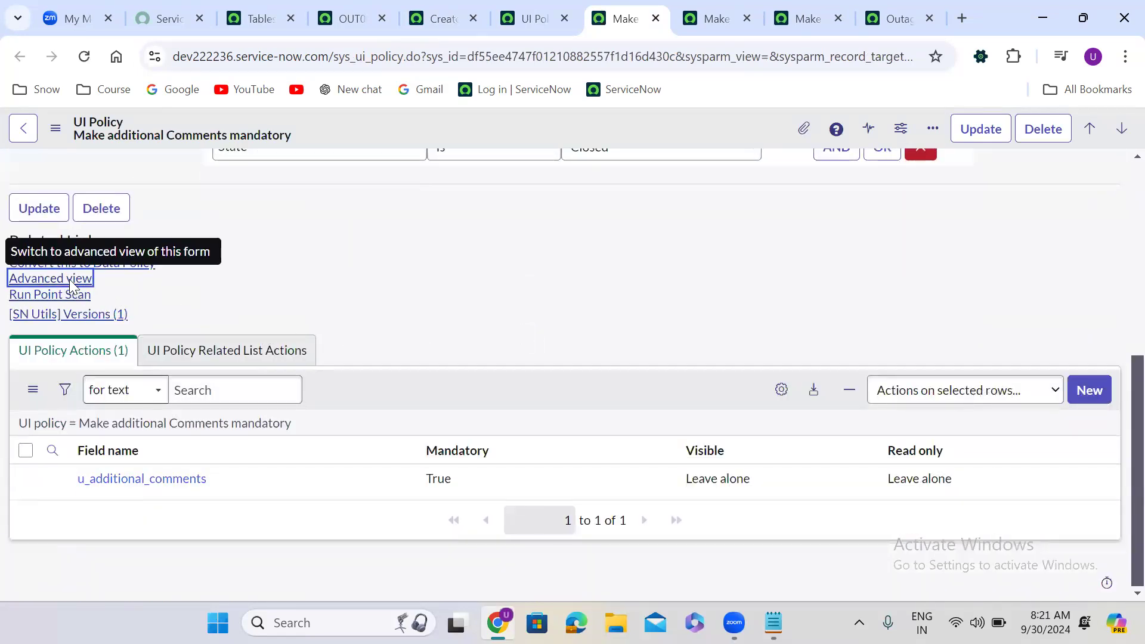
left_click(69, 279)
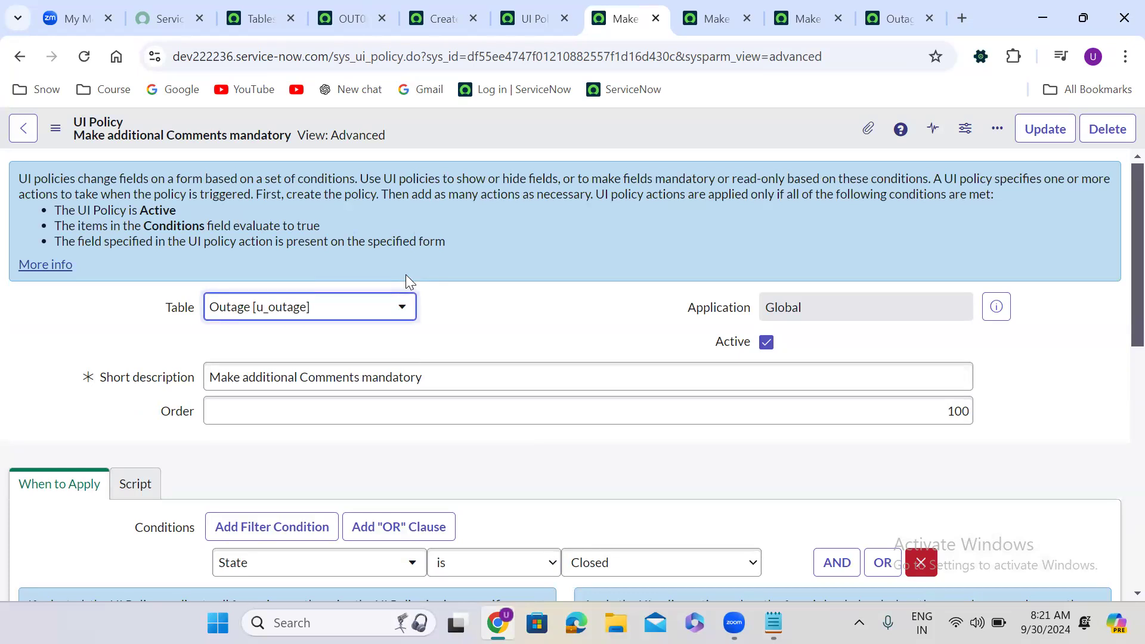
Enable Inherit on the "Make additional Comments mandatory" UI policy and save it.
left_click(462, 302)
scroll(460, 302, "down", 7)
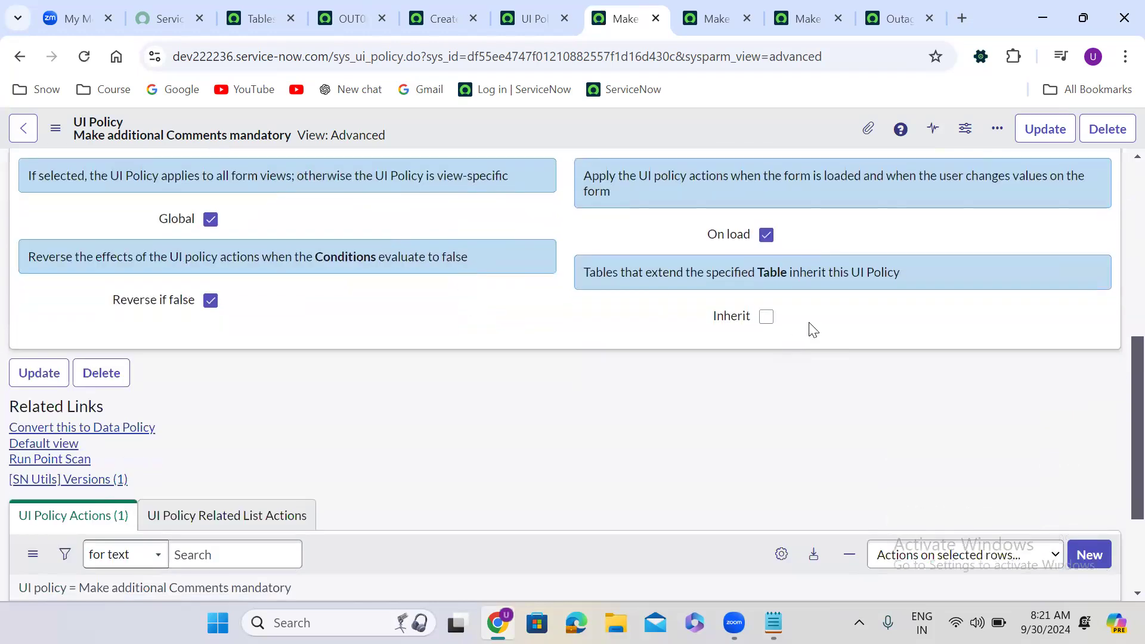
right_click(578, 119)
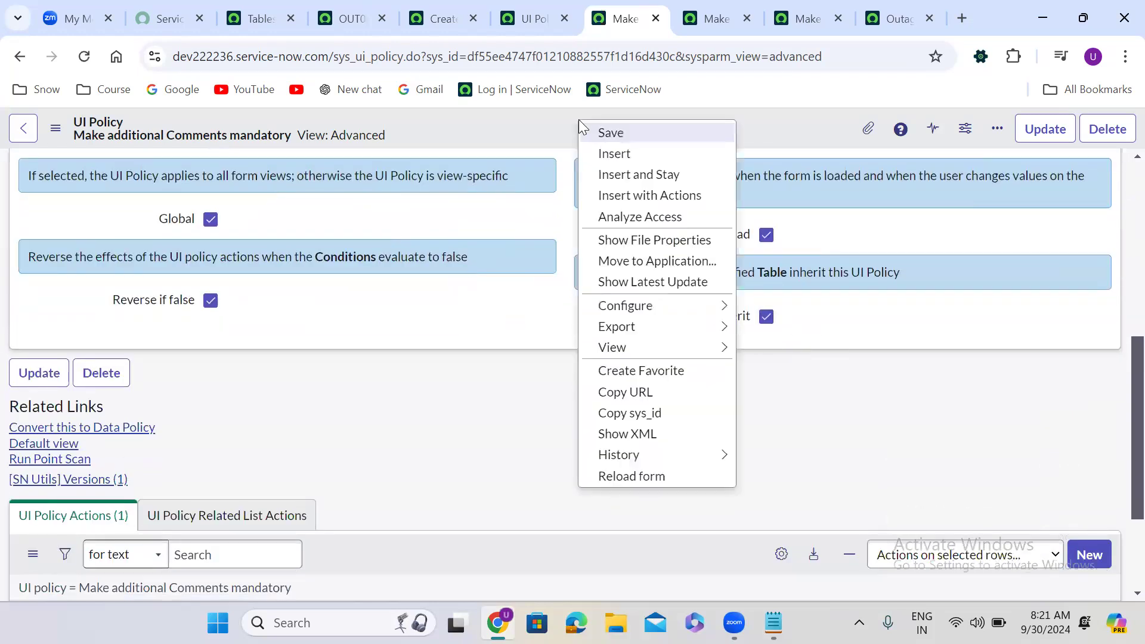
left_click(620, 133)
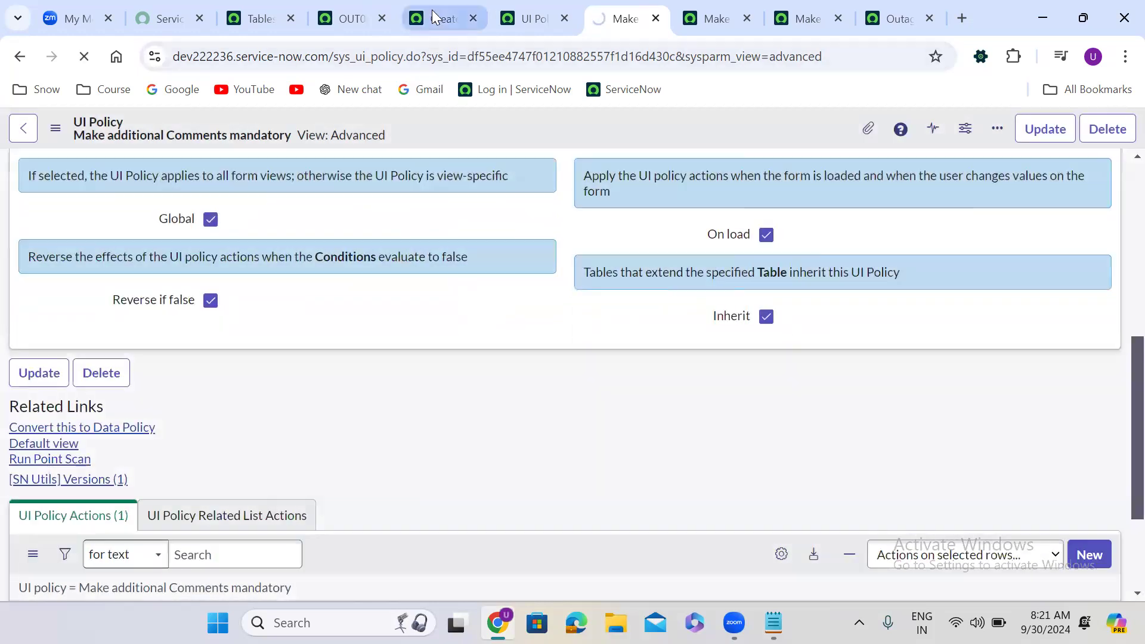
Return to the new Outage Mapping record and reload its form, discarding the unsaved changes.
left_click(431, 10)
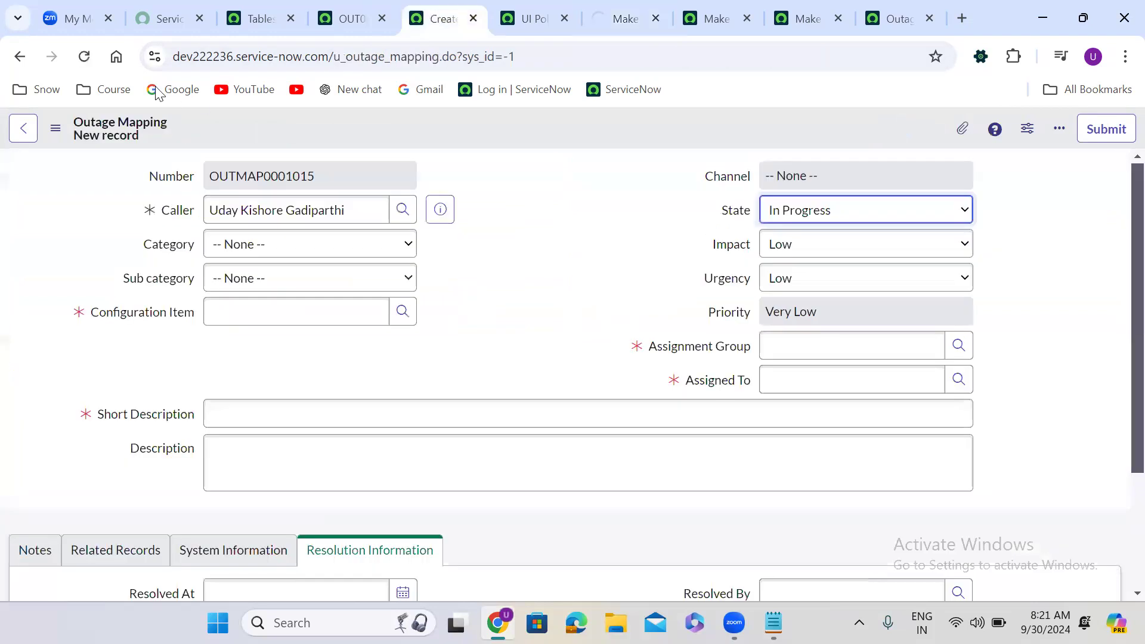
left_click(85, 57)
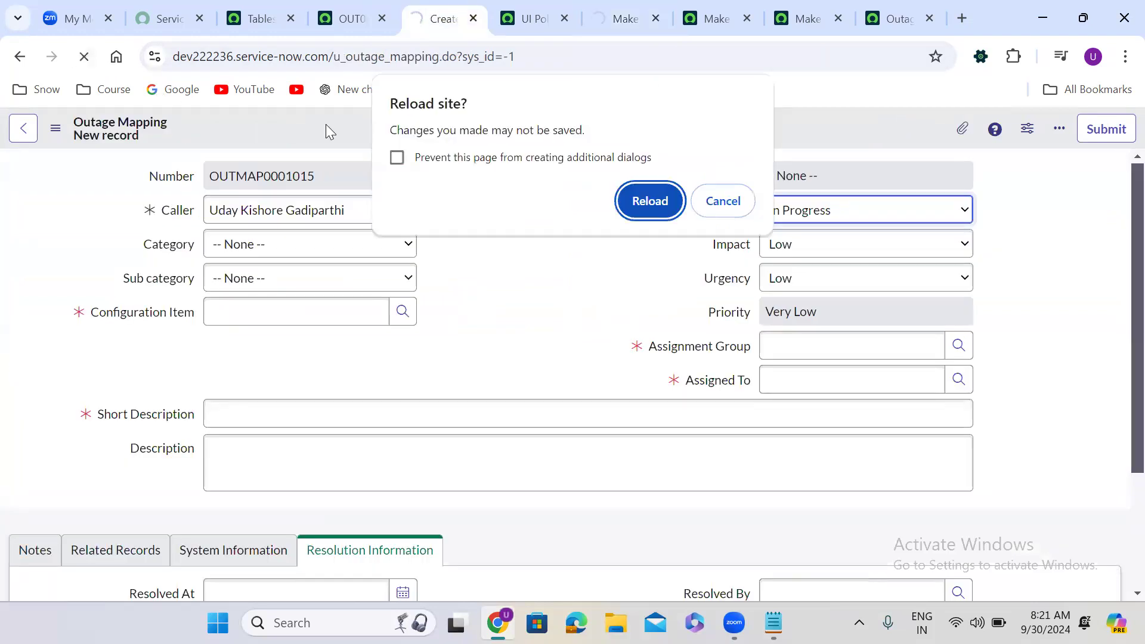
left_click(676, 208)
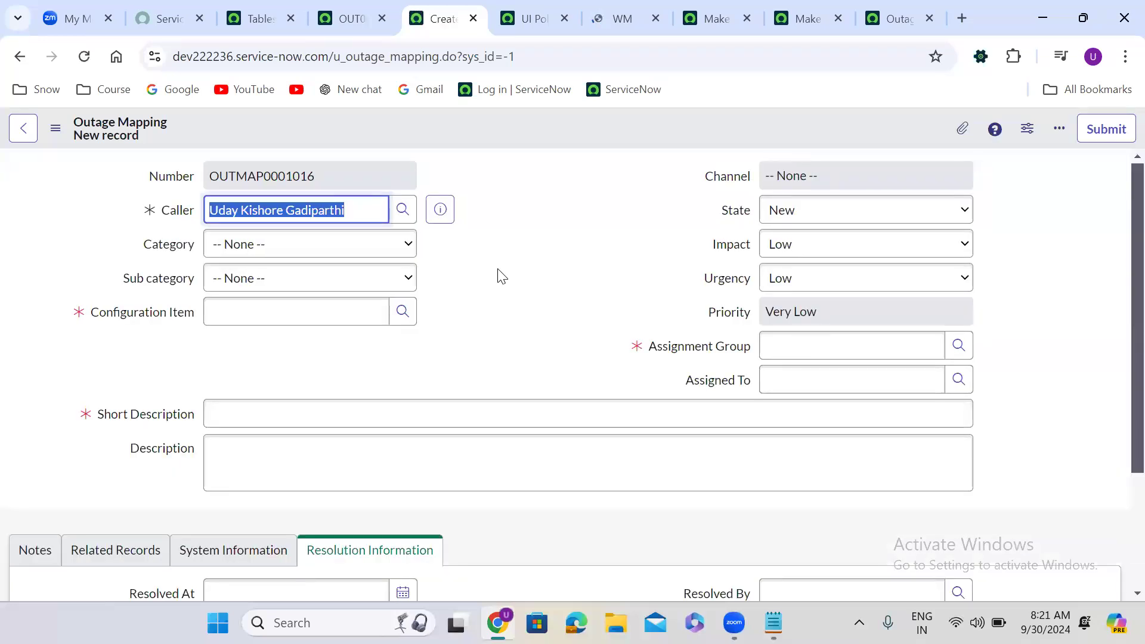
Switch to the "Make additional Comments mandatory" UI policy and review its Global setting under the apply conditions.
left_click(501, 275)
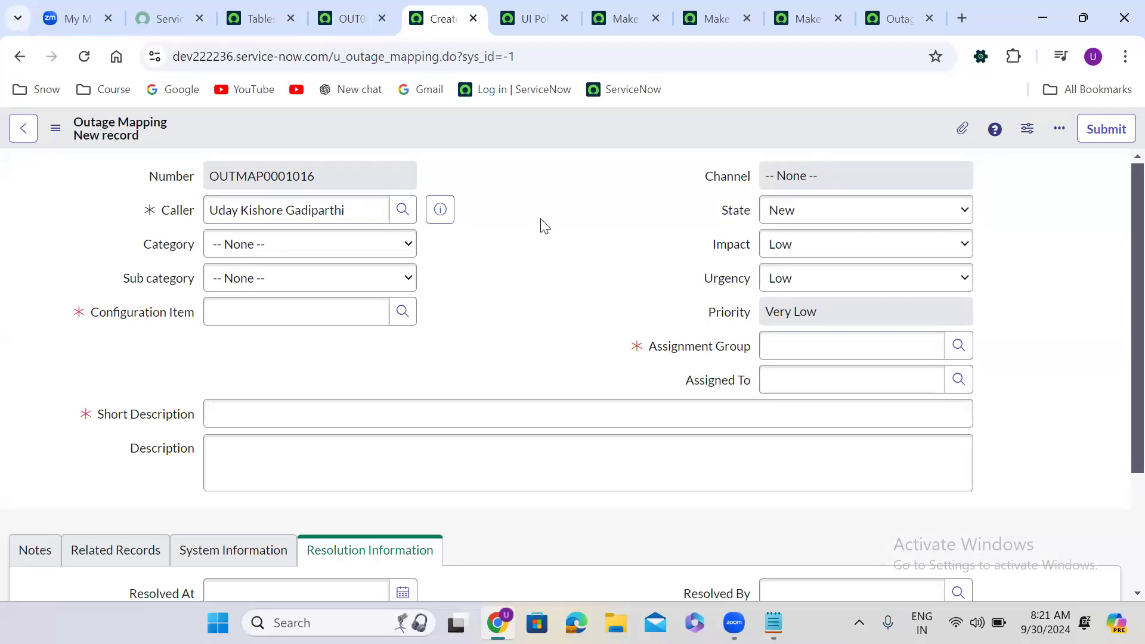
left_click(616, 16)
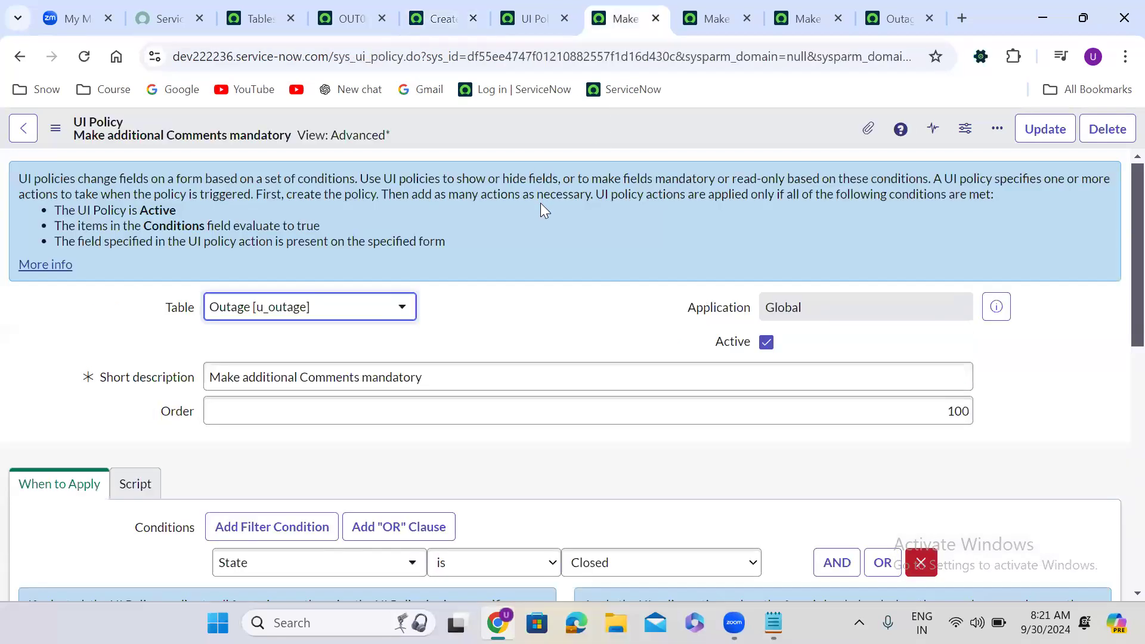
scroll(540, 203, "down", 5)
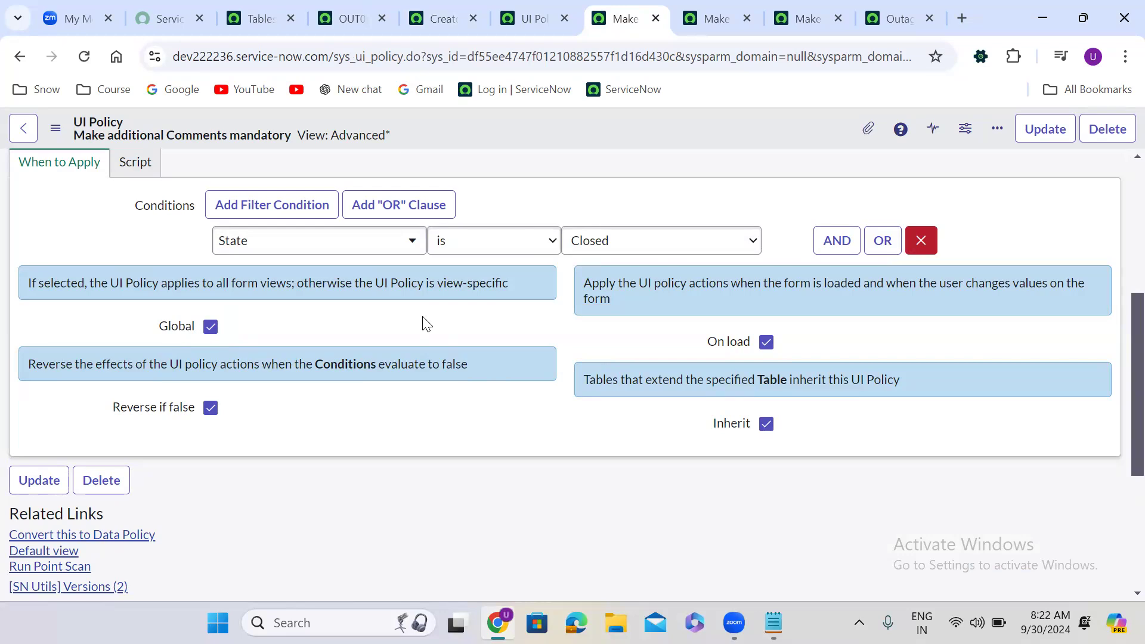
Switch to outage record OUT0001094 and examine the list of views available for its form.
left_click(871, 21)
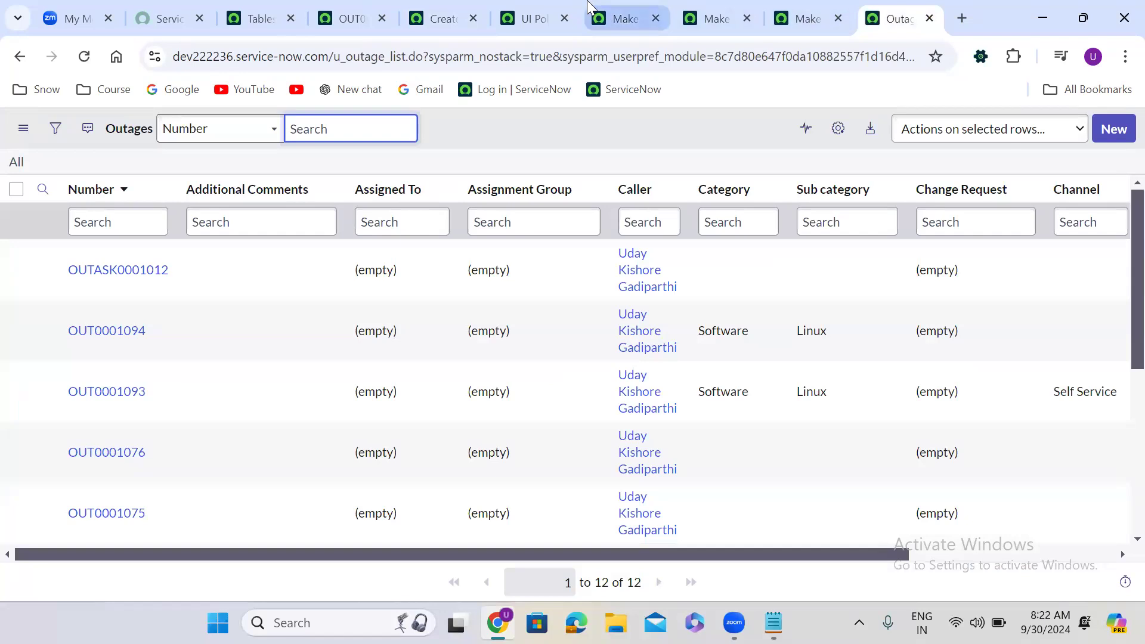
left_click(456, 14)
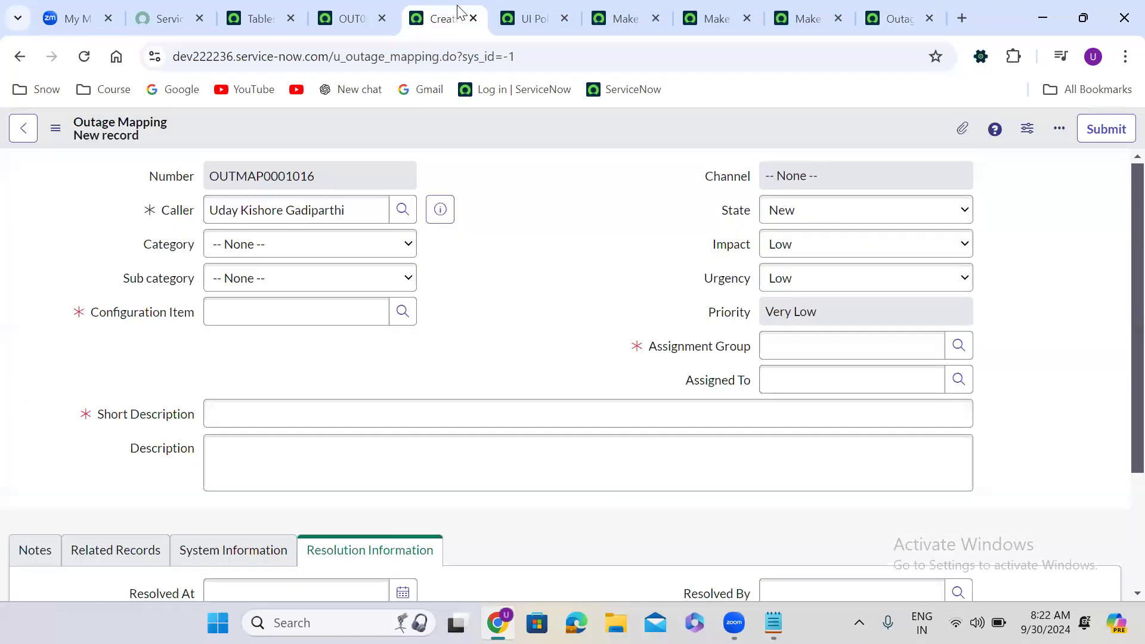
left_click_drag(356, 6, 426, 7)
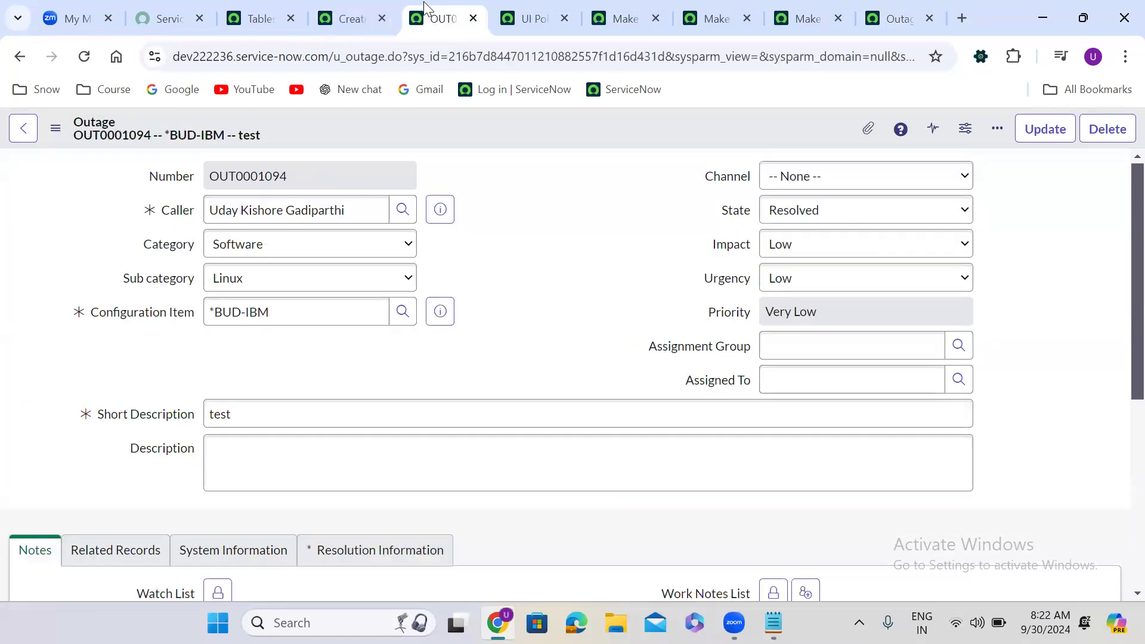
left_click(55, 129)
mouse_move(173, 274)
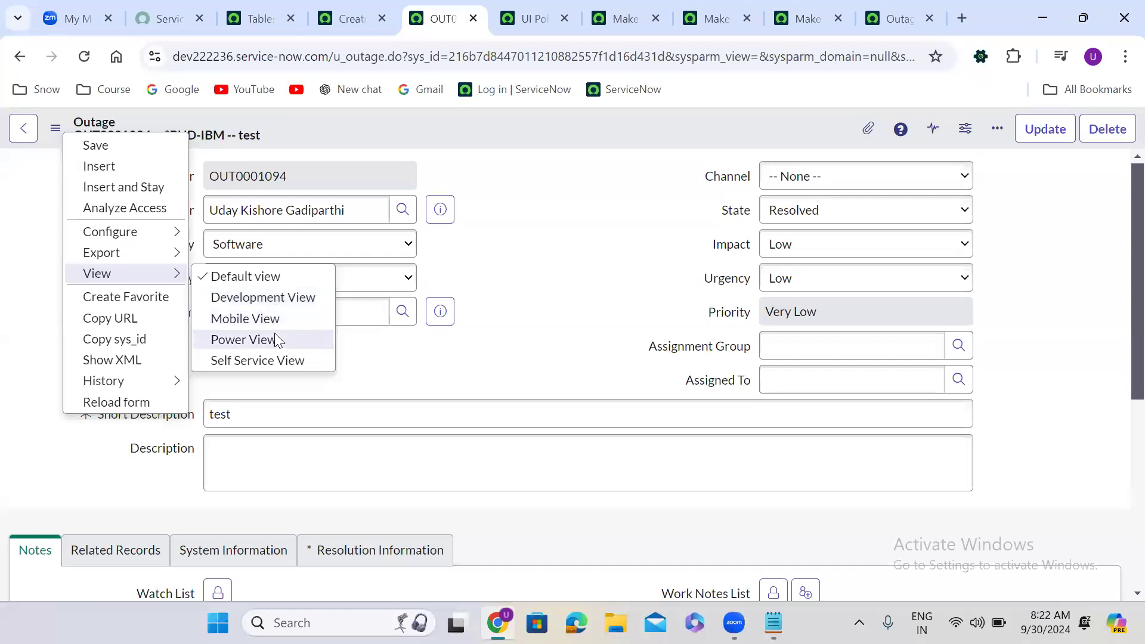
key("Escape")
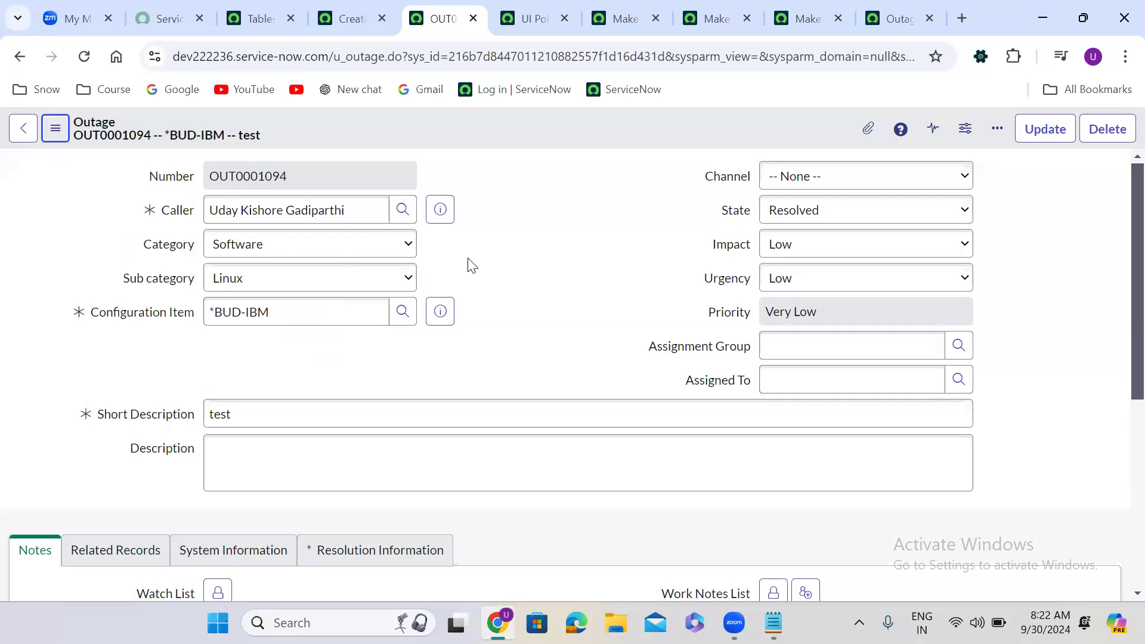
Disable Global on the "Make additional Comments mandatory" UI policy, set its View to Development View, and save it.
left_click(607, 19)
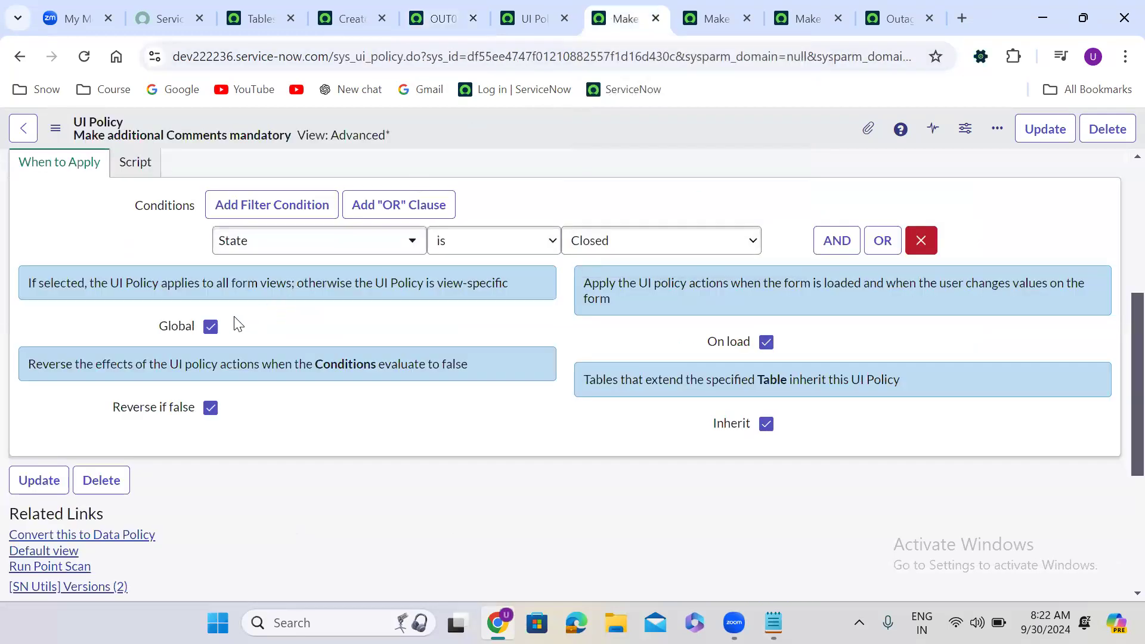
left_click(210, 328)
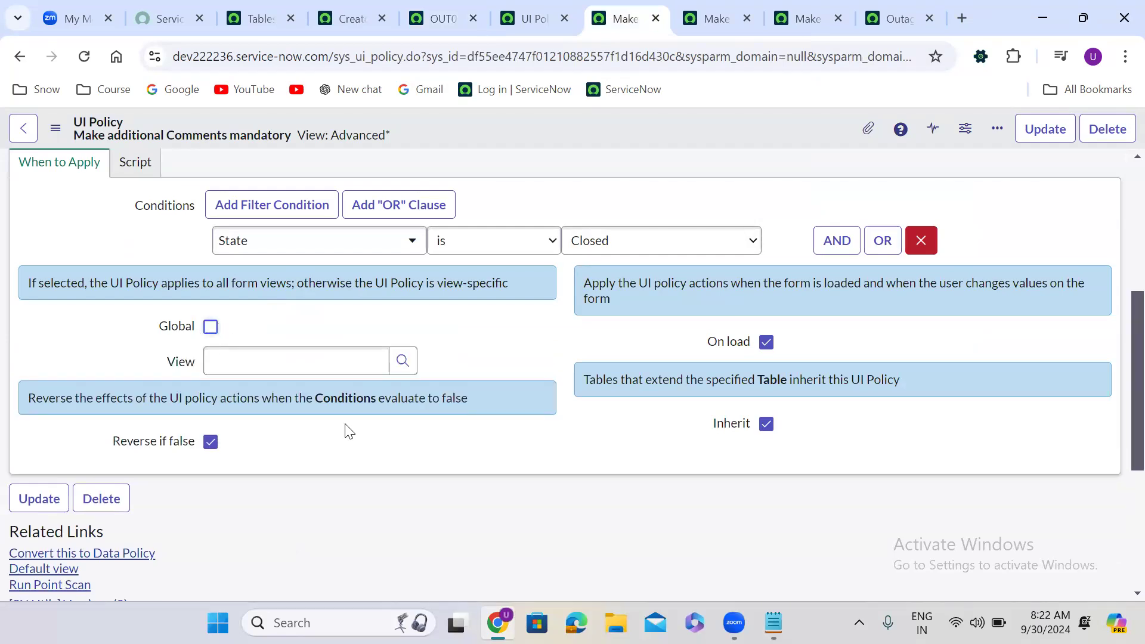
left_click(251, 359)
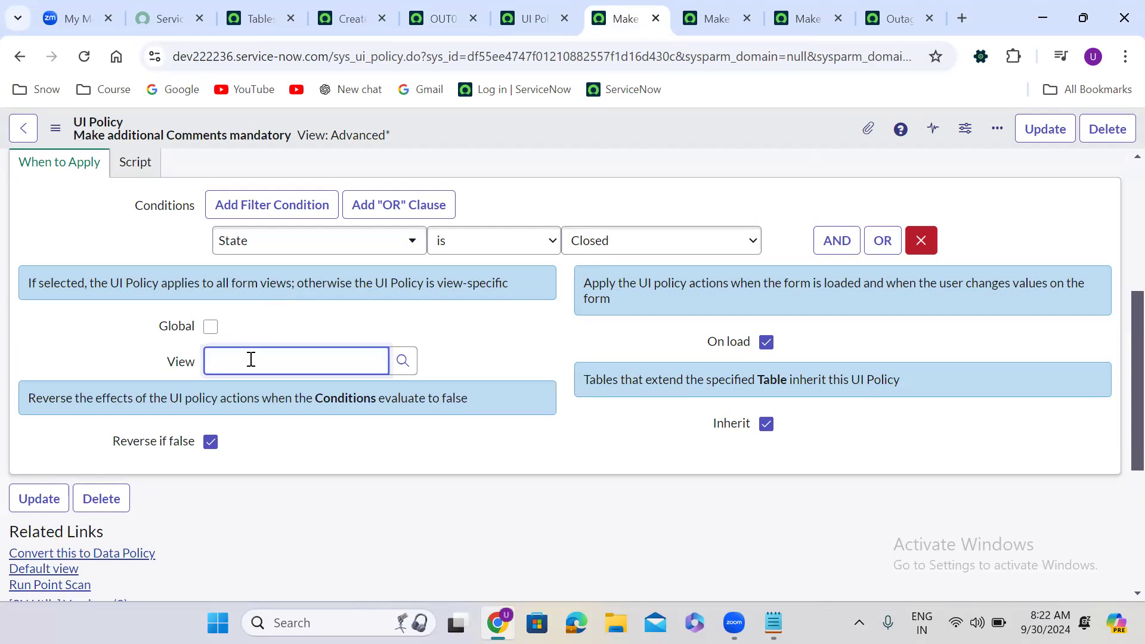
type("de")
key("BackSpace")
key("BackSpace")
left_click(403, 360)
left_click(408, 360)
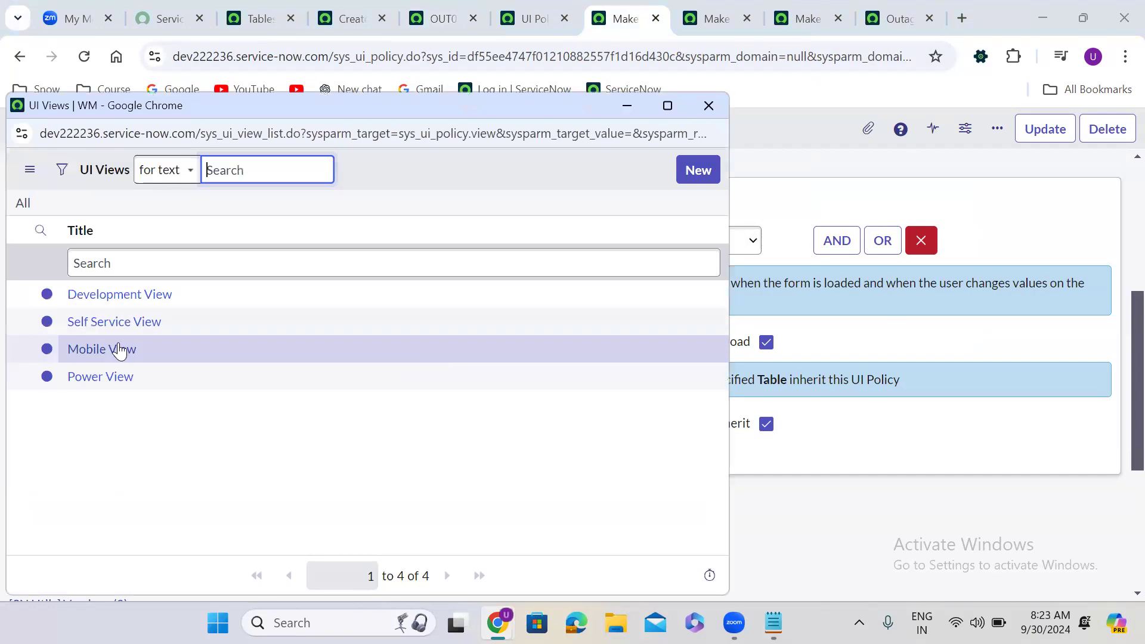
left_click(108, 295)
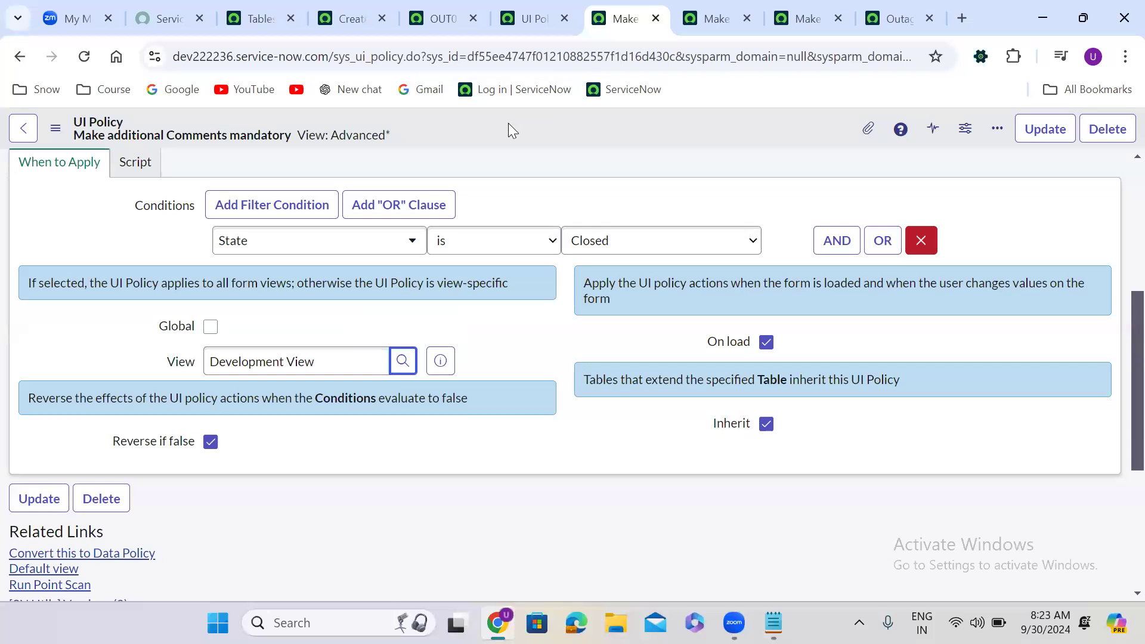
right_click(507, 123)
left_click(535, 136)
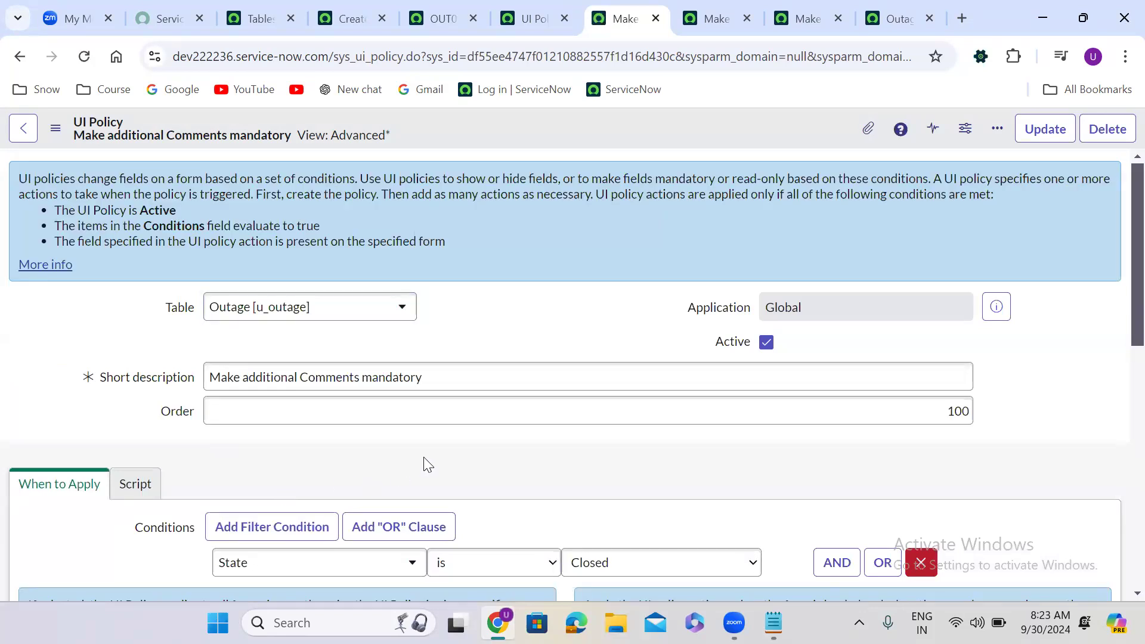
Re-enable Global on the "Make additional Comments mandatory" UI policy and save it.
scroll(428, 464, "down", 5)
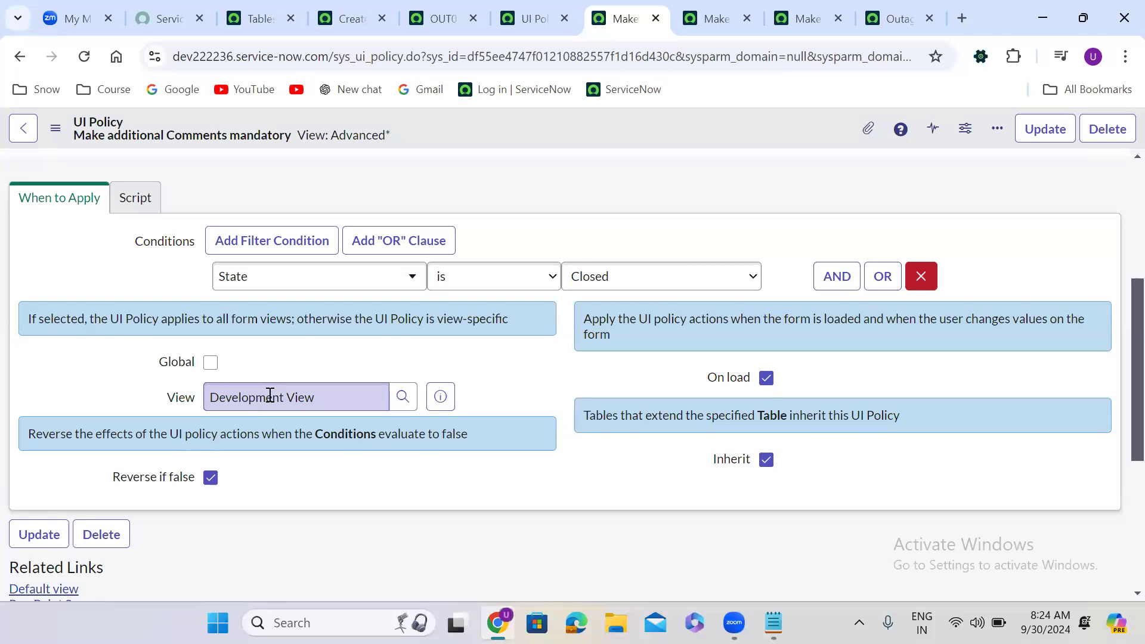
left_click(210, 362)
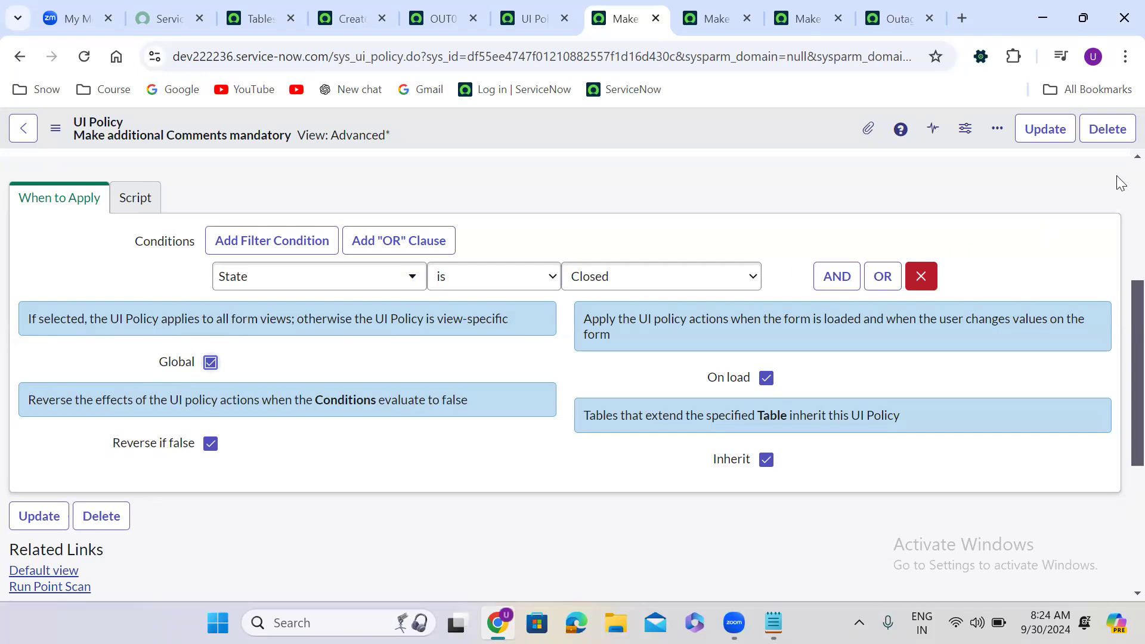
scroll(1116, 170, "up", 5)
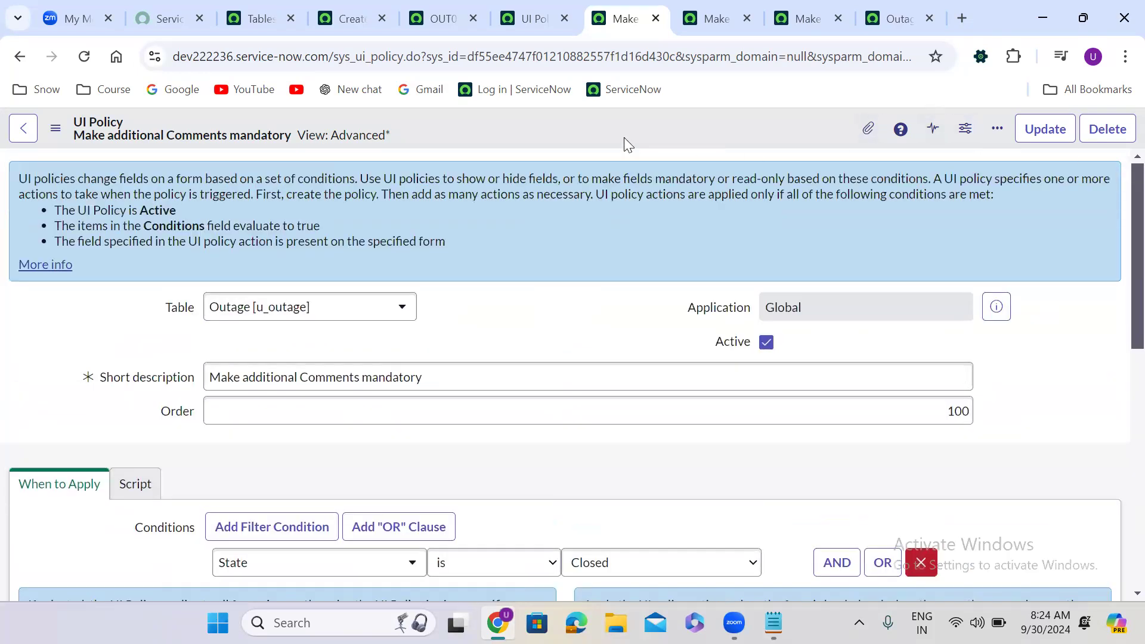
right_click(570, 126)
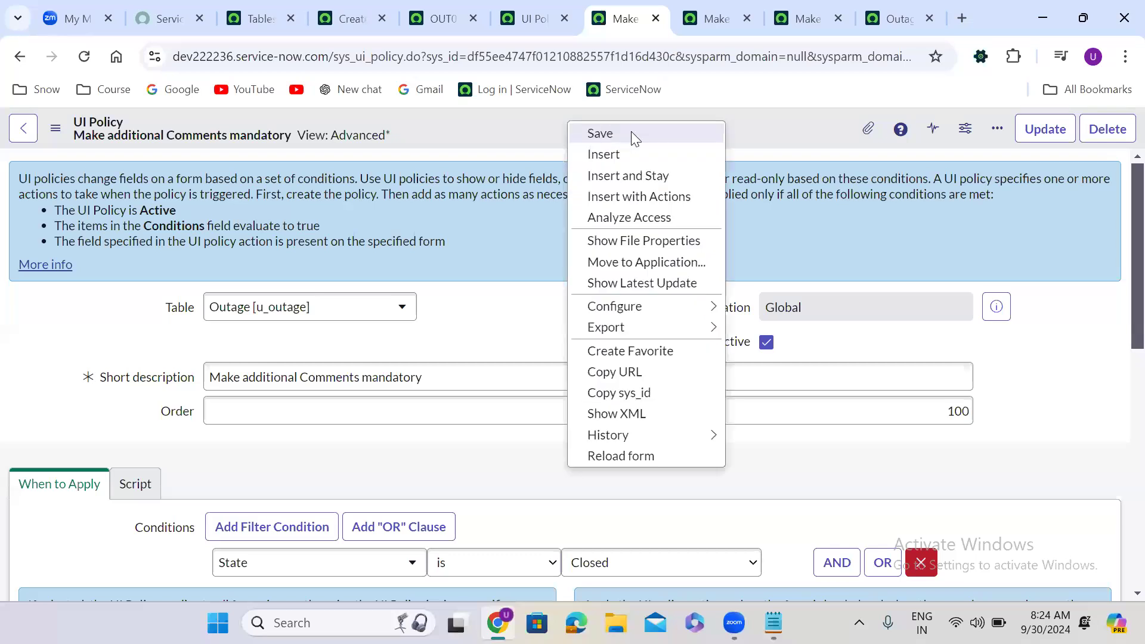
left_click(631, 130)
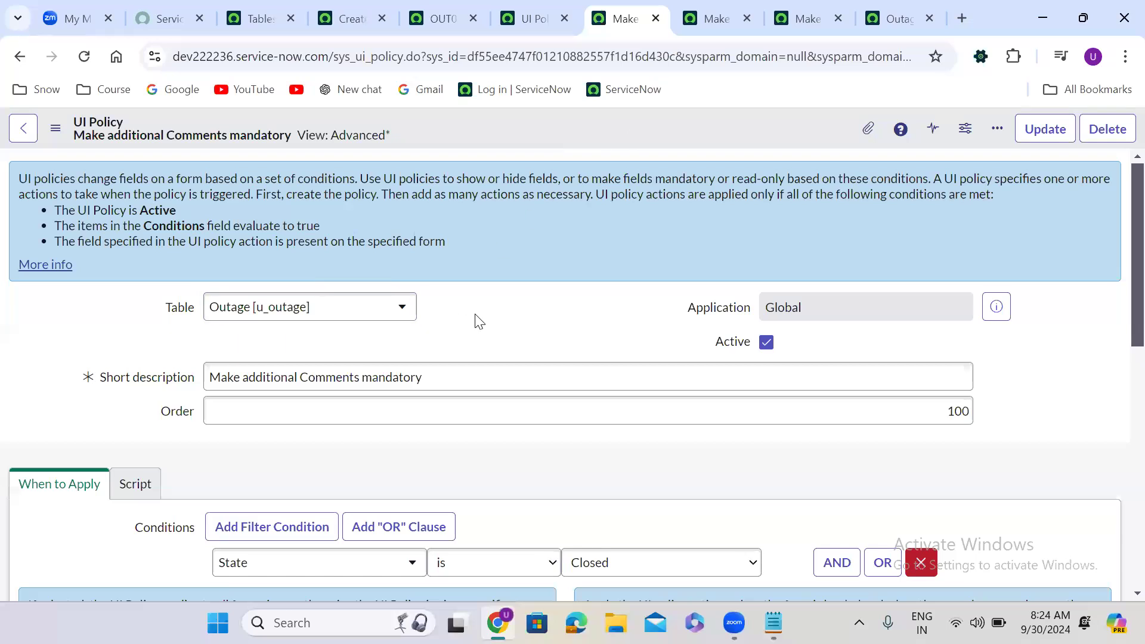
Switch Global off on the UI policy to show its View field, and switch it back on.
scroll(479, 321, "down", 8)
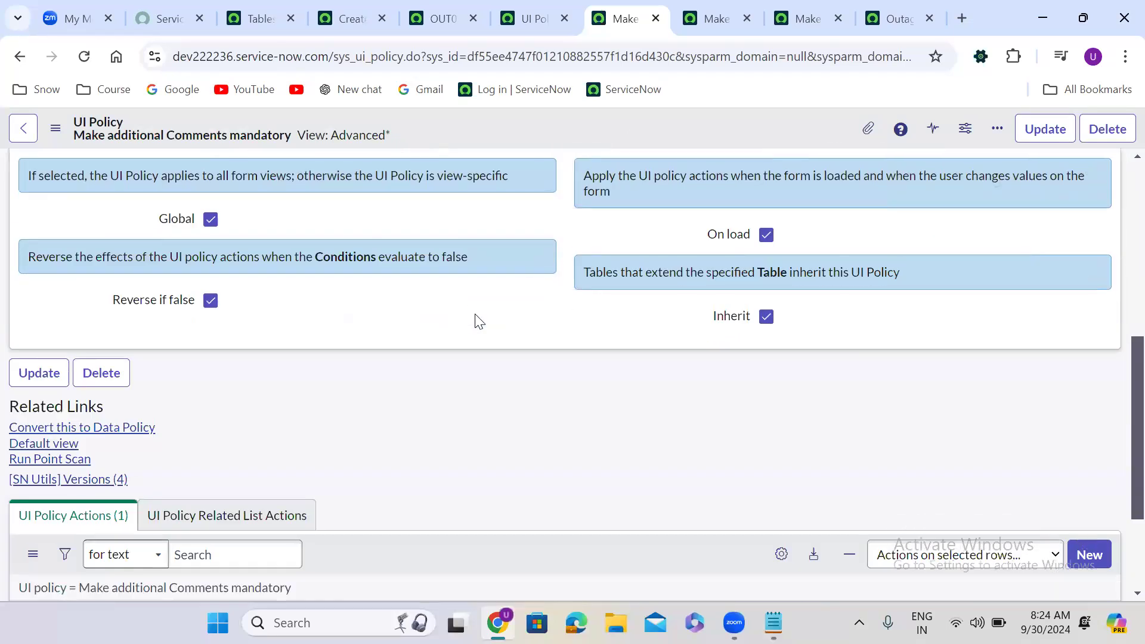
scroll(479, 321, "up", 1)
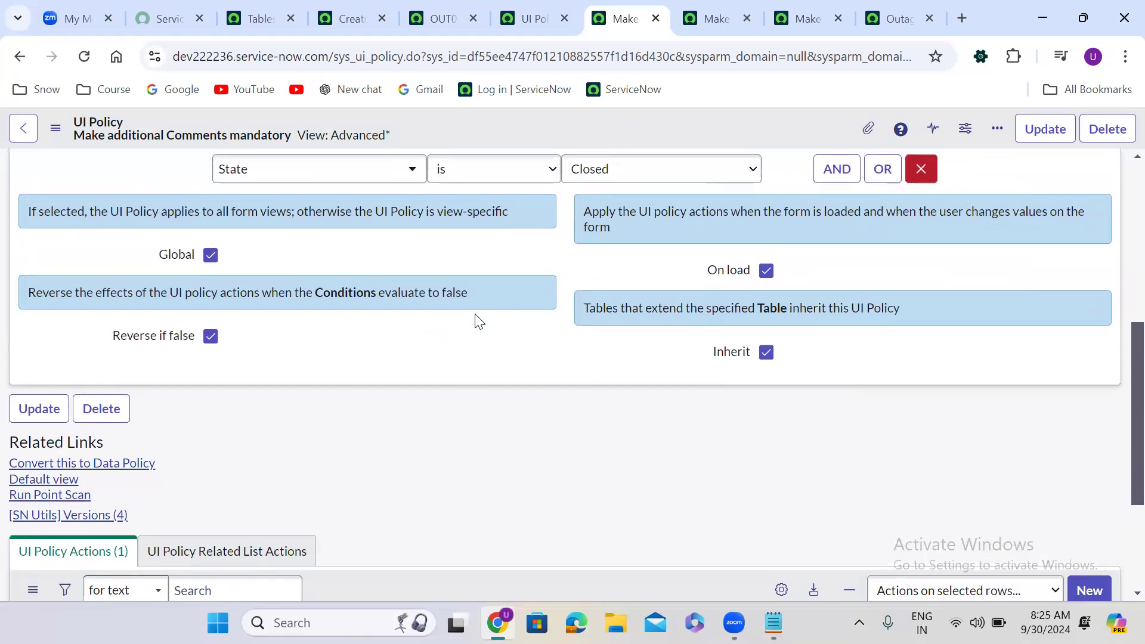
scroll(475, 315, "up", 4)
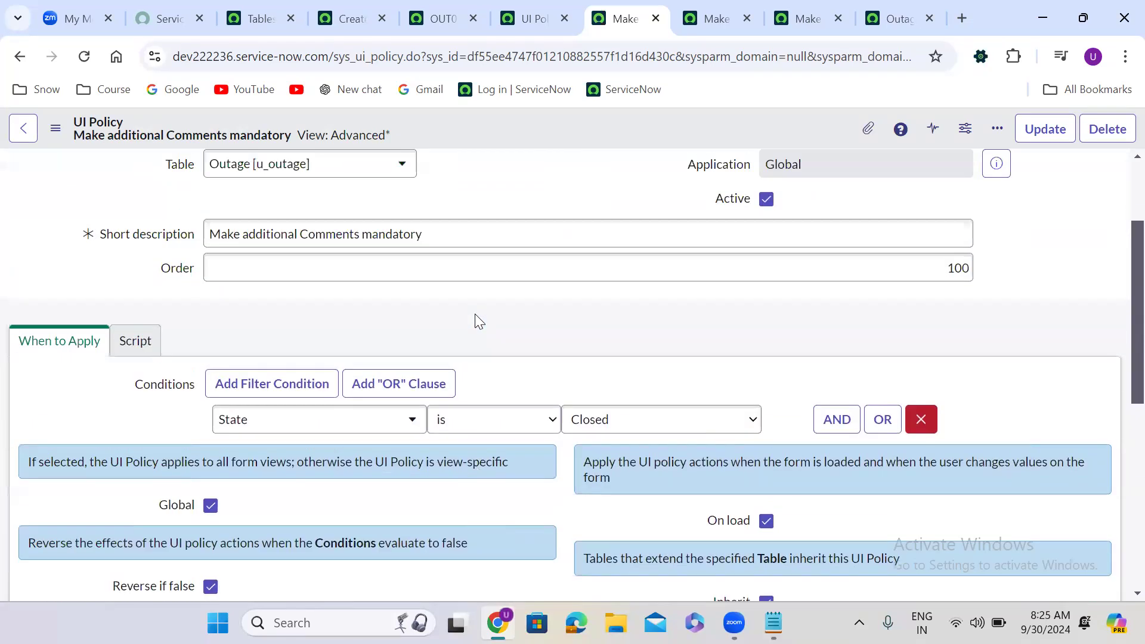
scroll(475, 316, "down", 2)
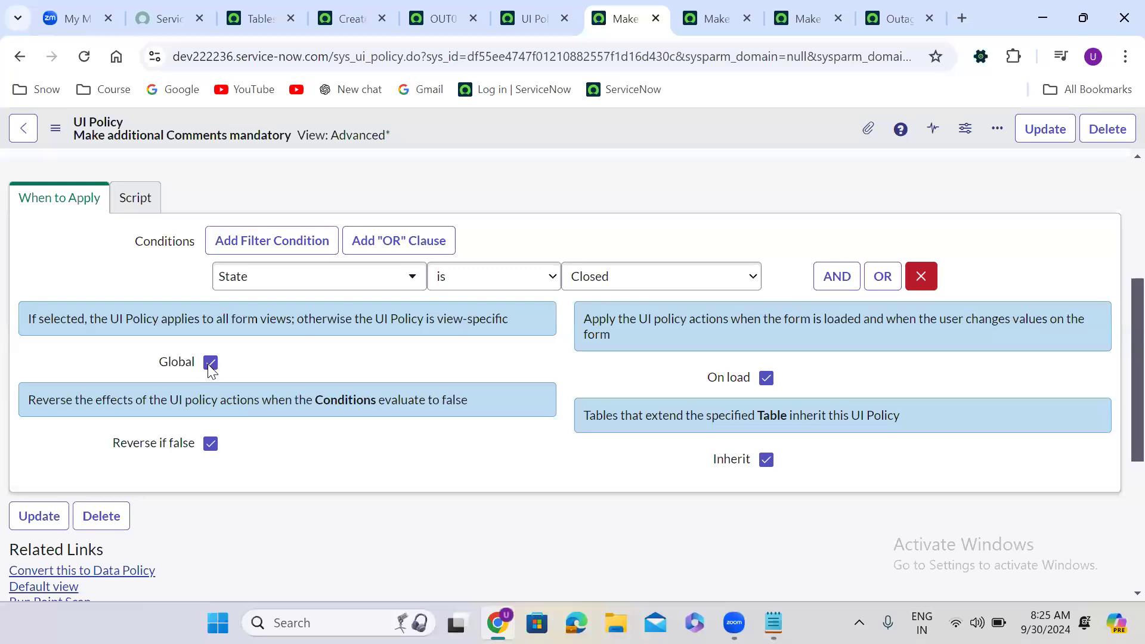
left_click(210, 365)
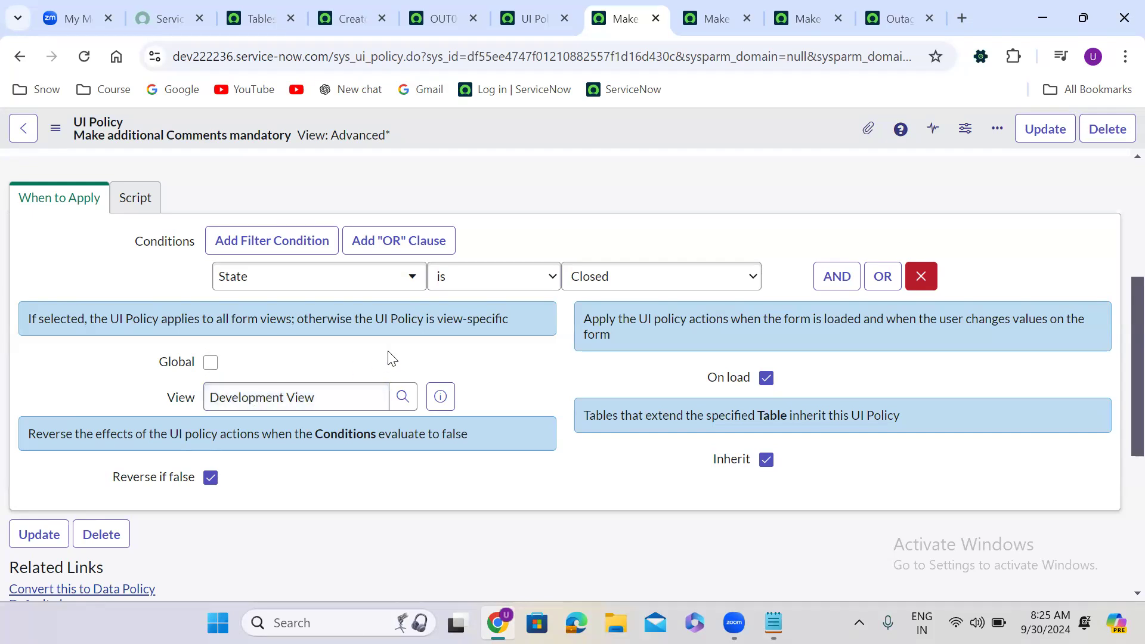
left_click(211, 363)
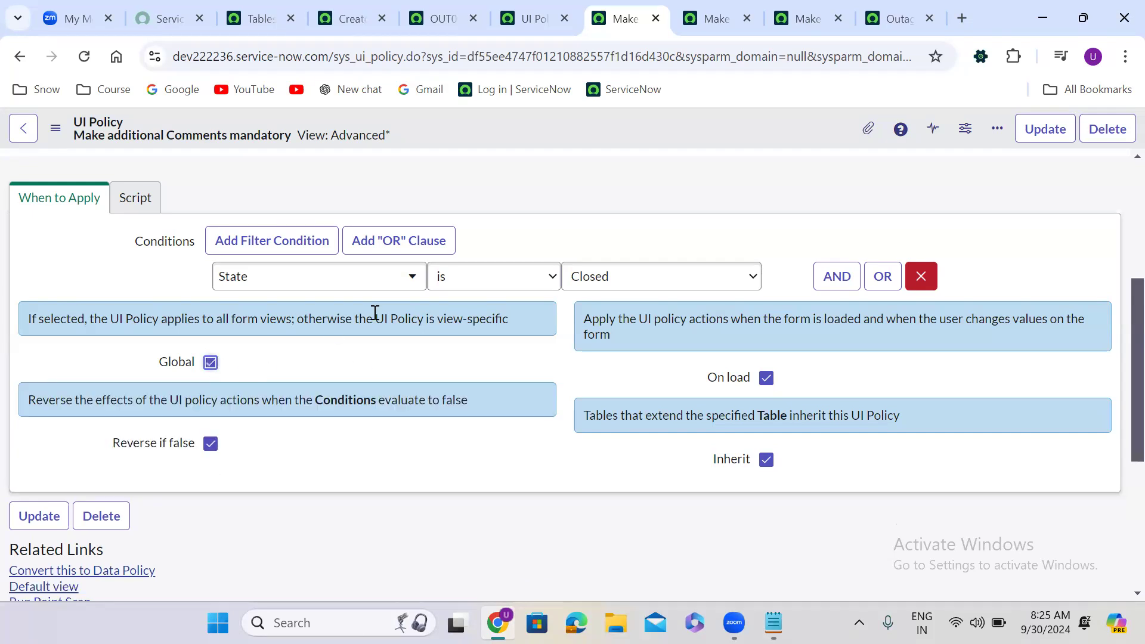
scroll(374, 313, "up", 1)
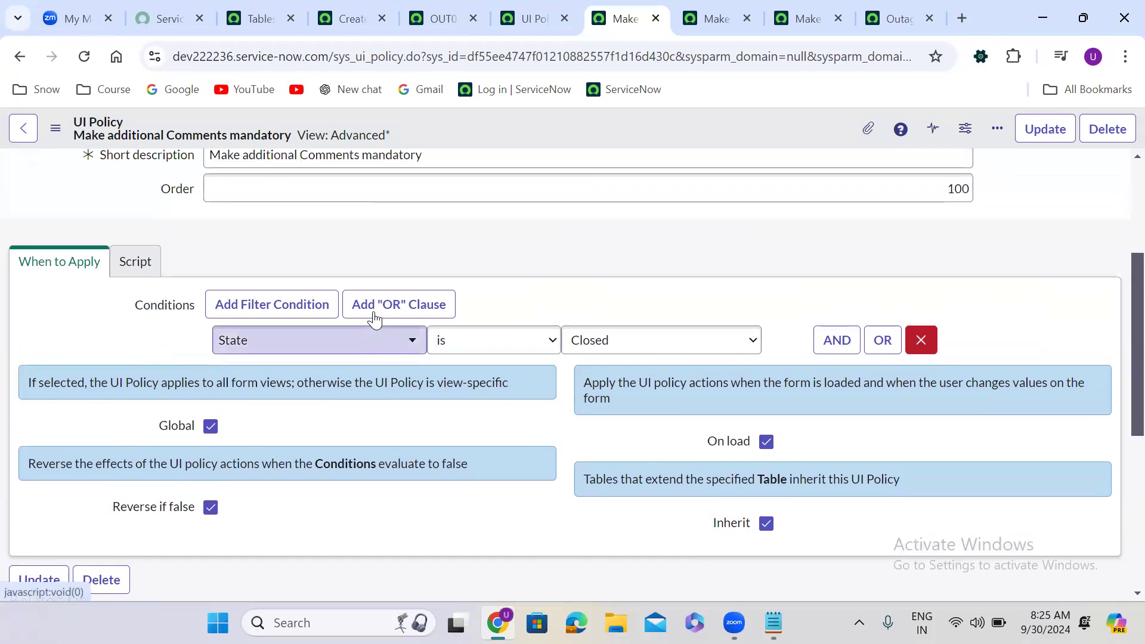
Delete the u_additional_comments UI policy action from the "Make additional Comments mandatory" policy.
scroll(374, 312, "down", 3)
scroll(373, 311, "down", 3)
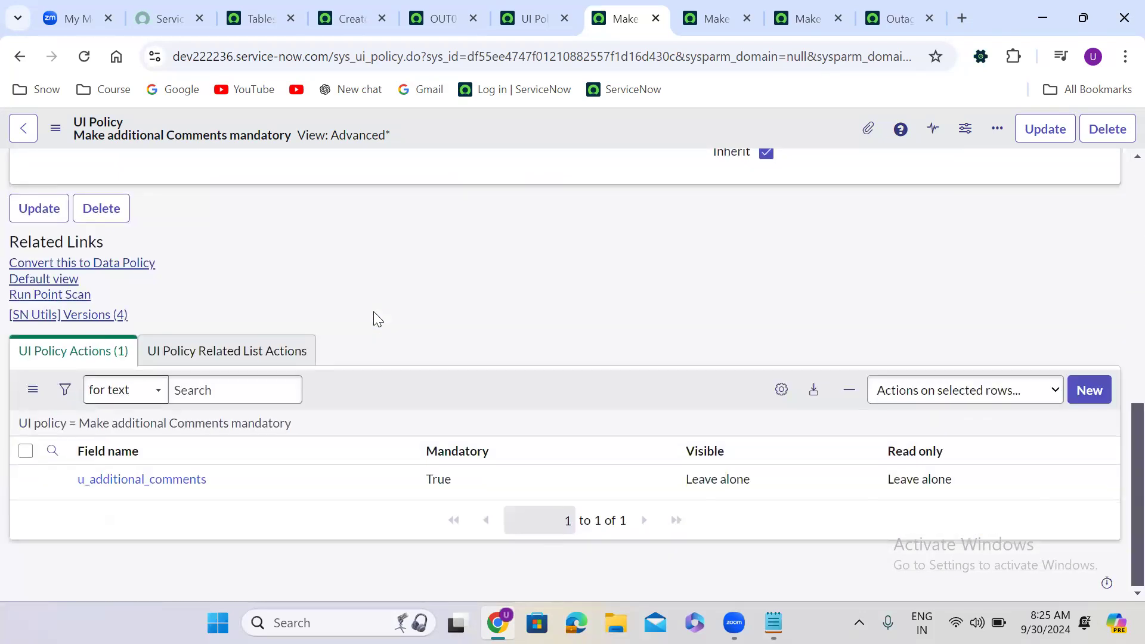
left_click(61, 358)
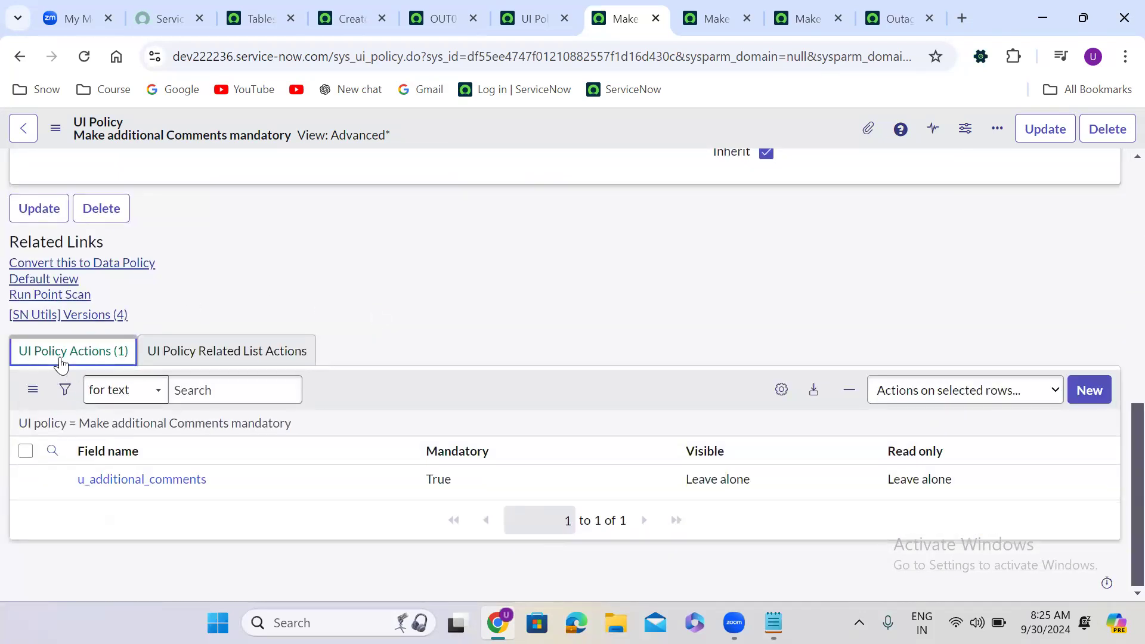
left_click(26, 451)
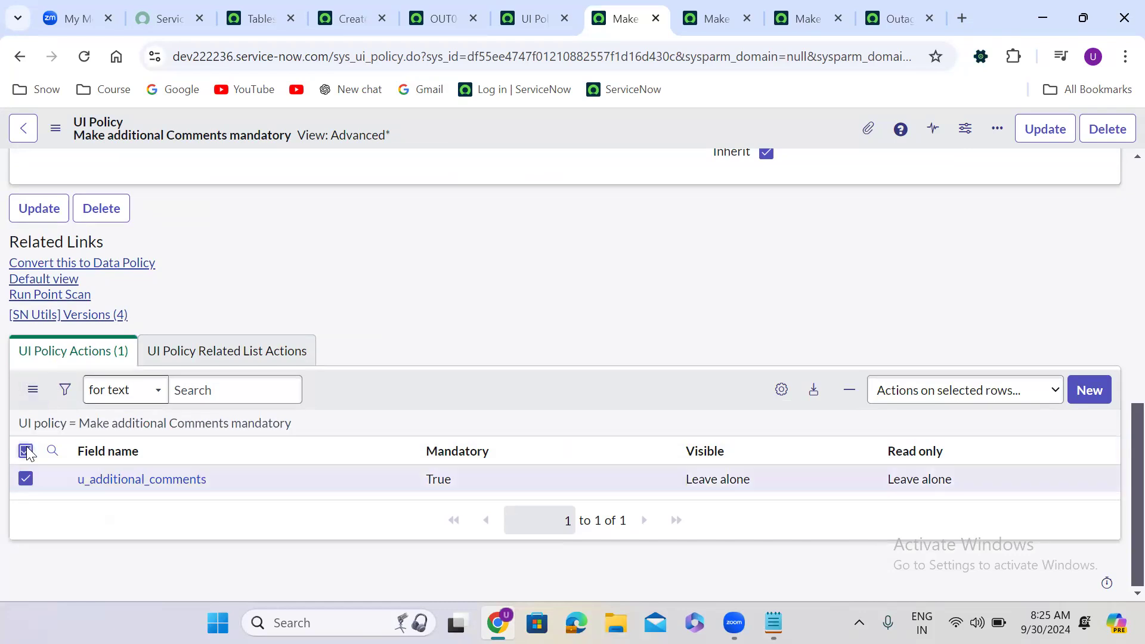
left_click(941, 391)
scroll(947, 111, "down", 1)
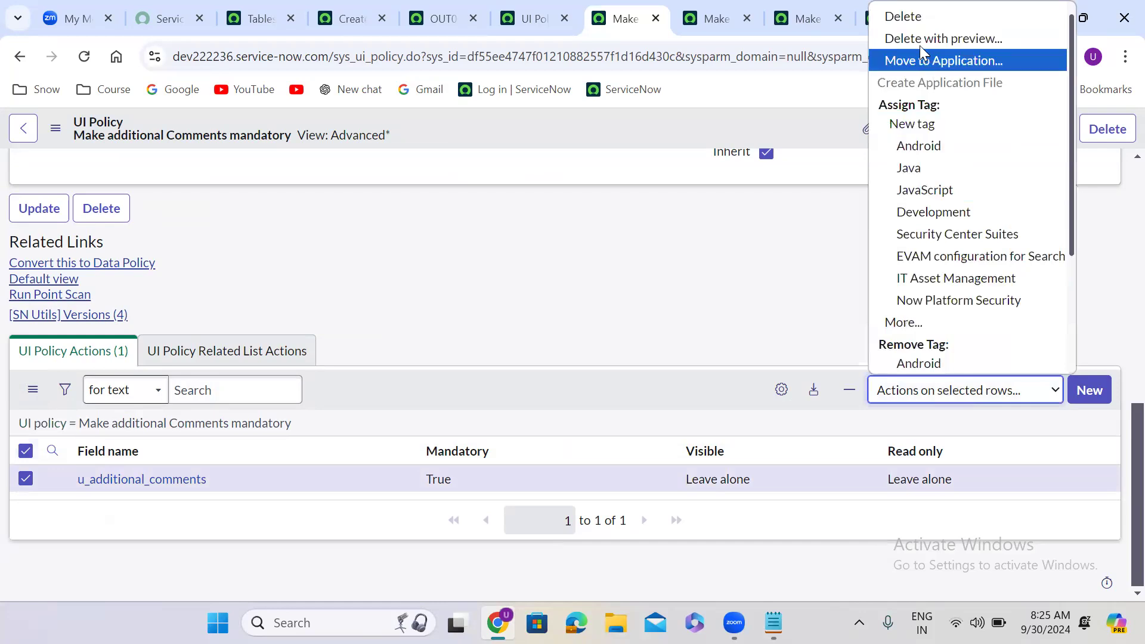
left_click(913, 18)
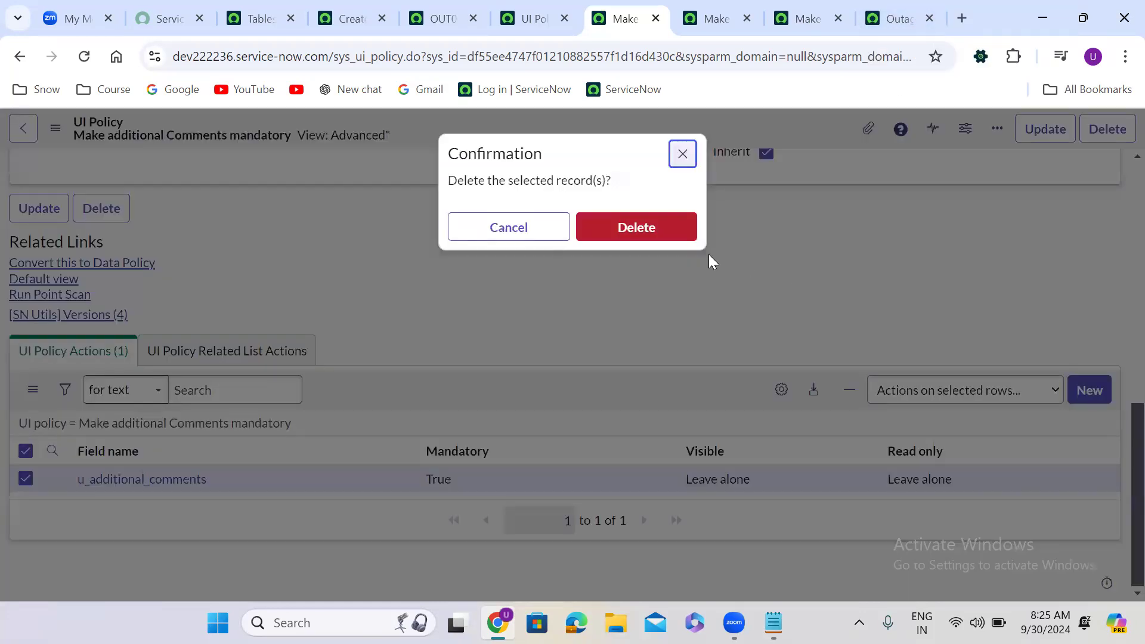
left_click(645, 229)
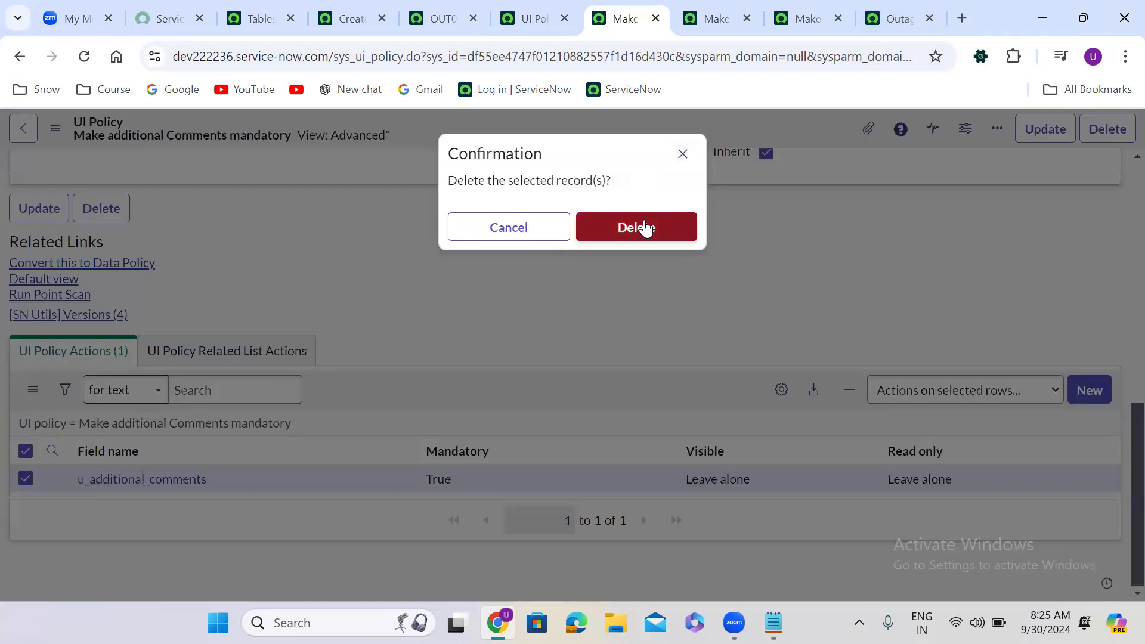
left_click(645, 228)
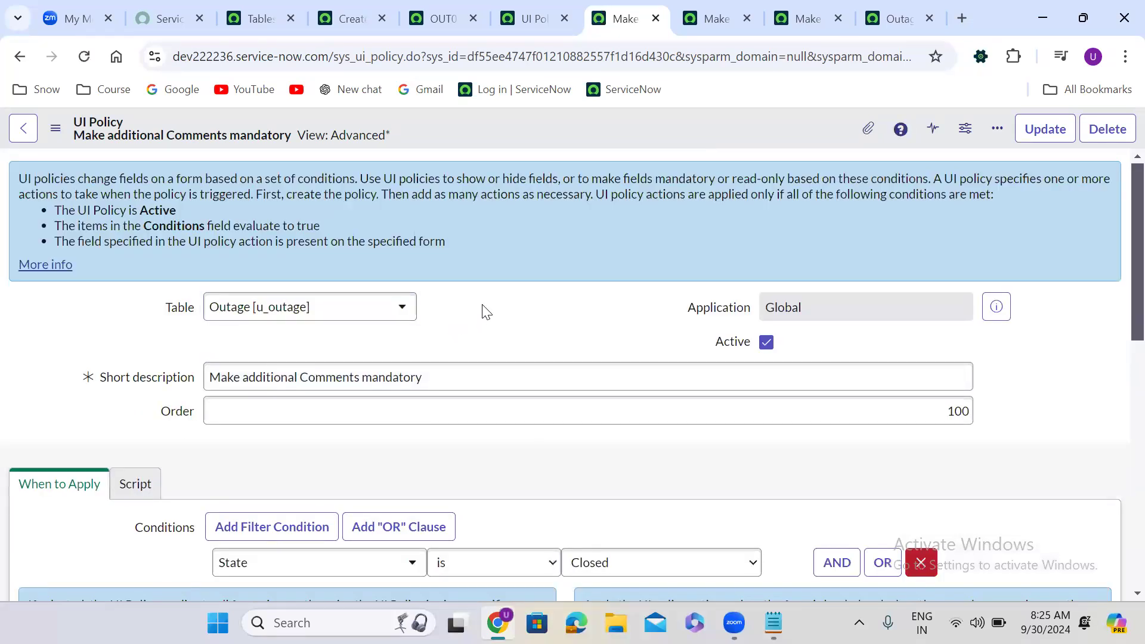
Enable Run scripts on the "Make additional Comments mandatory" UI policy and view its Execute if true and Execute if false scripts.
scroll(480, 307, "down", 3)
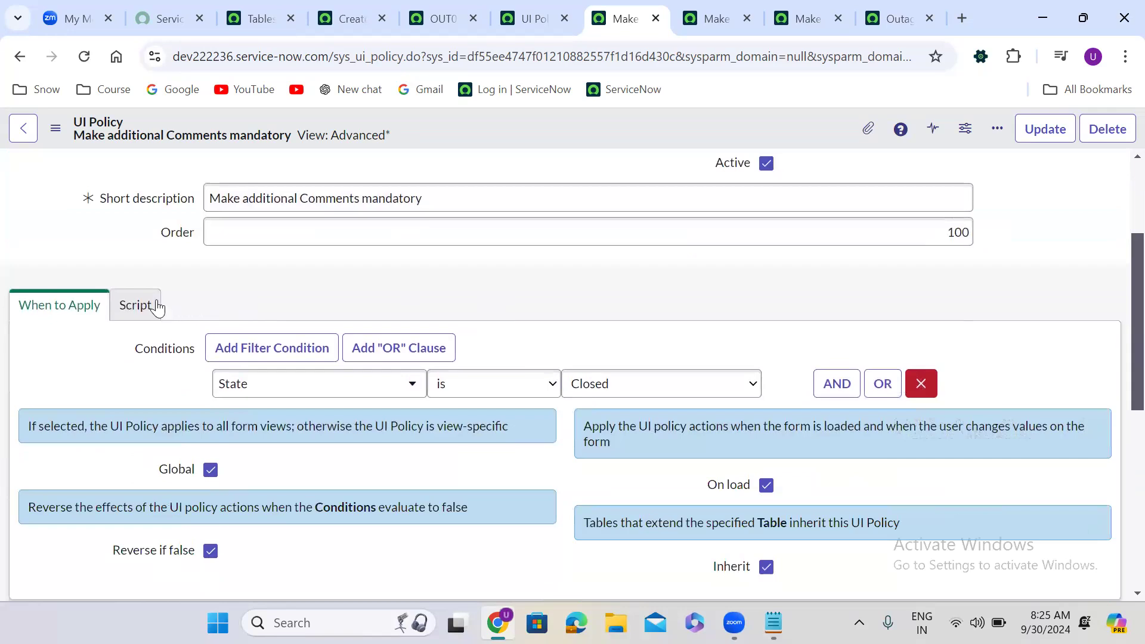
left_click(142, 306)
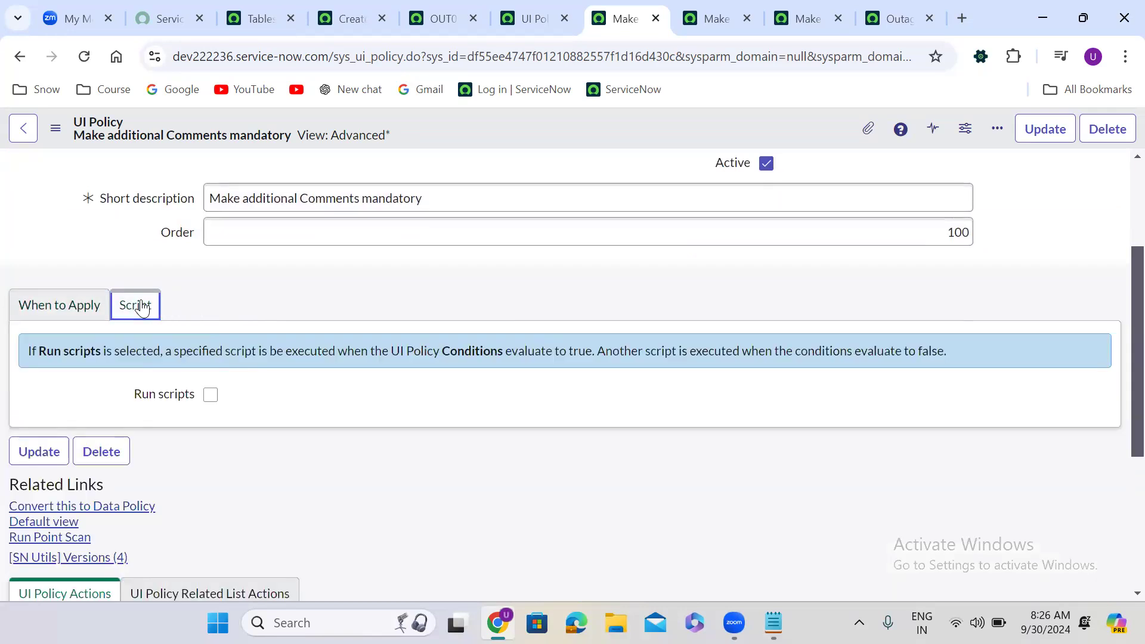
left_click(211, 394)
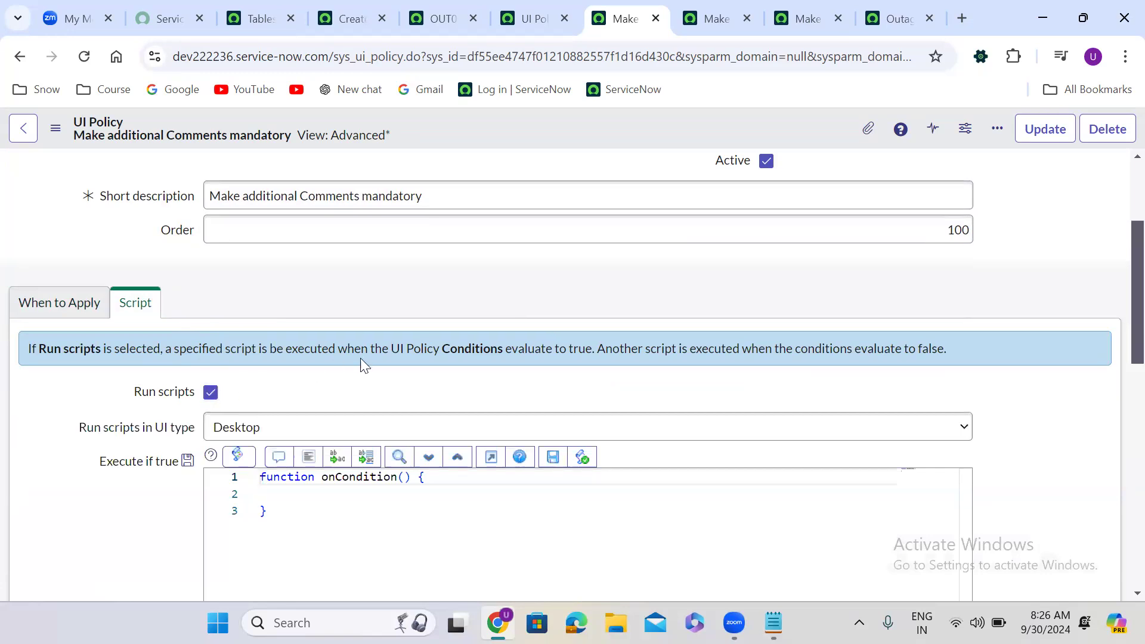
scroll(364, 364, "down", 3)
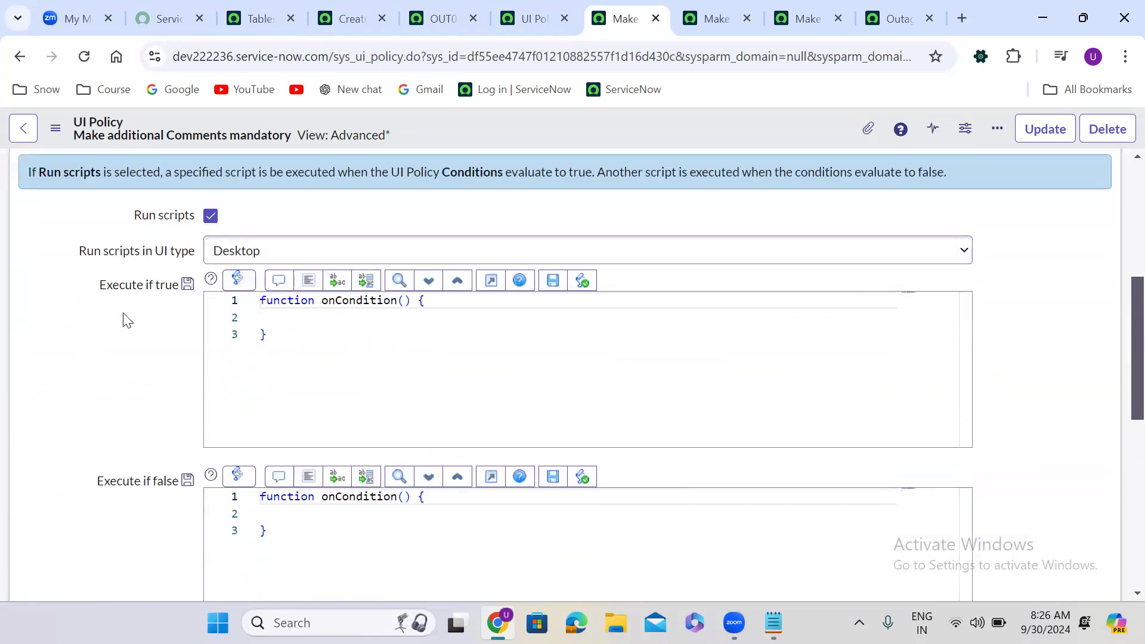
scroll(127, 320, "up", 1)
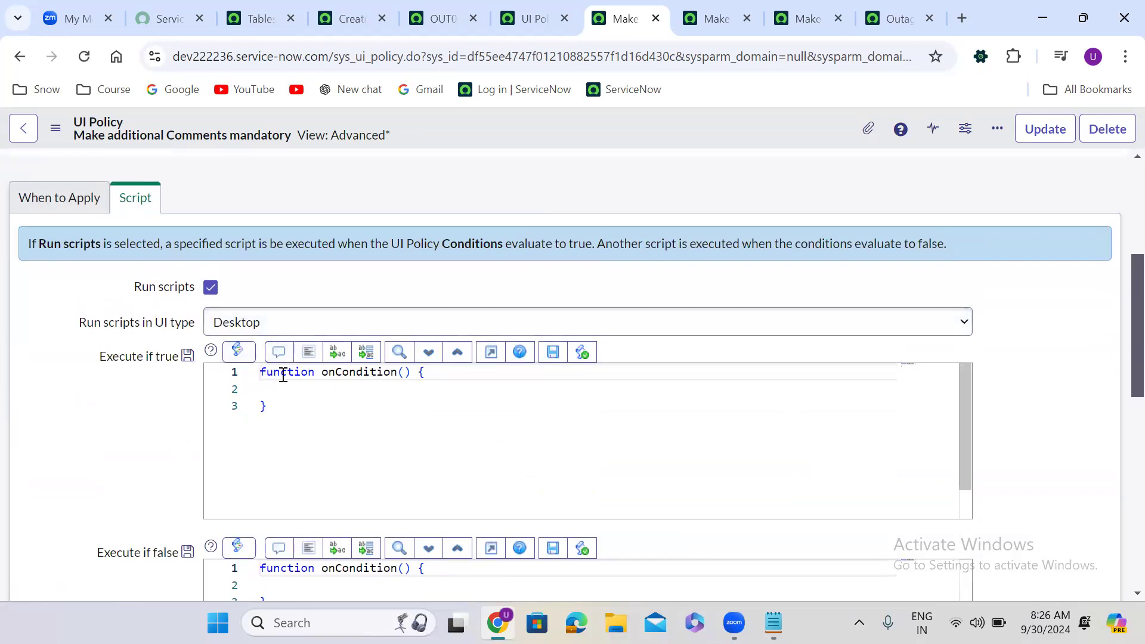
scroll(144, 429, "down", 3)
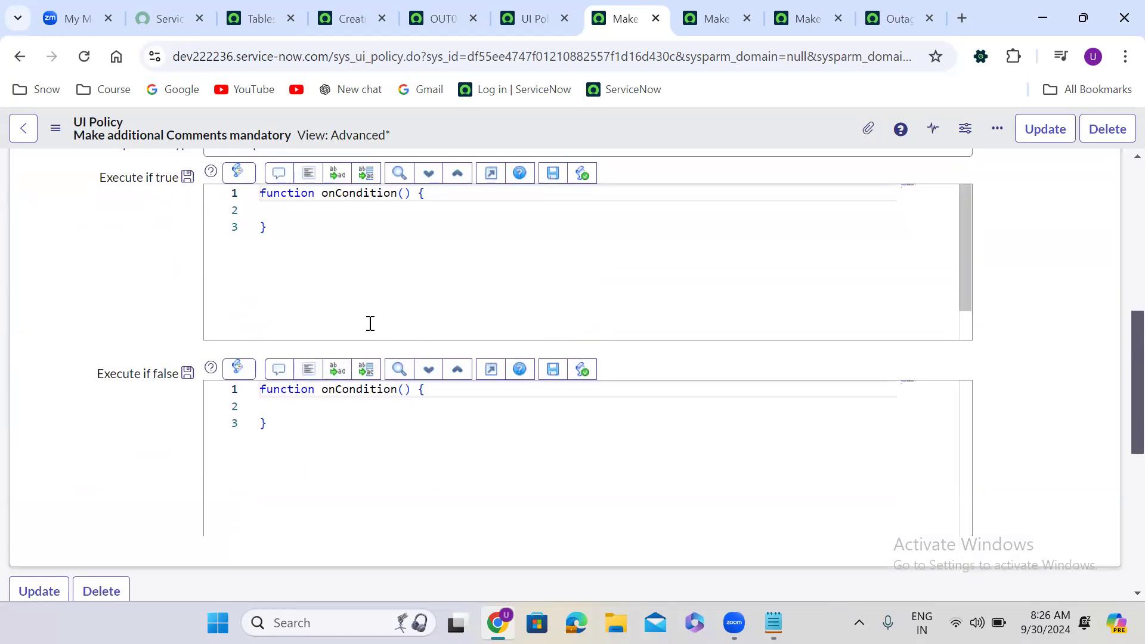
Add an empty g_form.setMandatory() call inside the onCondition function of the Execute if true script.
left_click(278, 213)
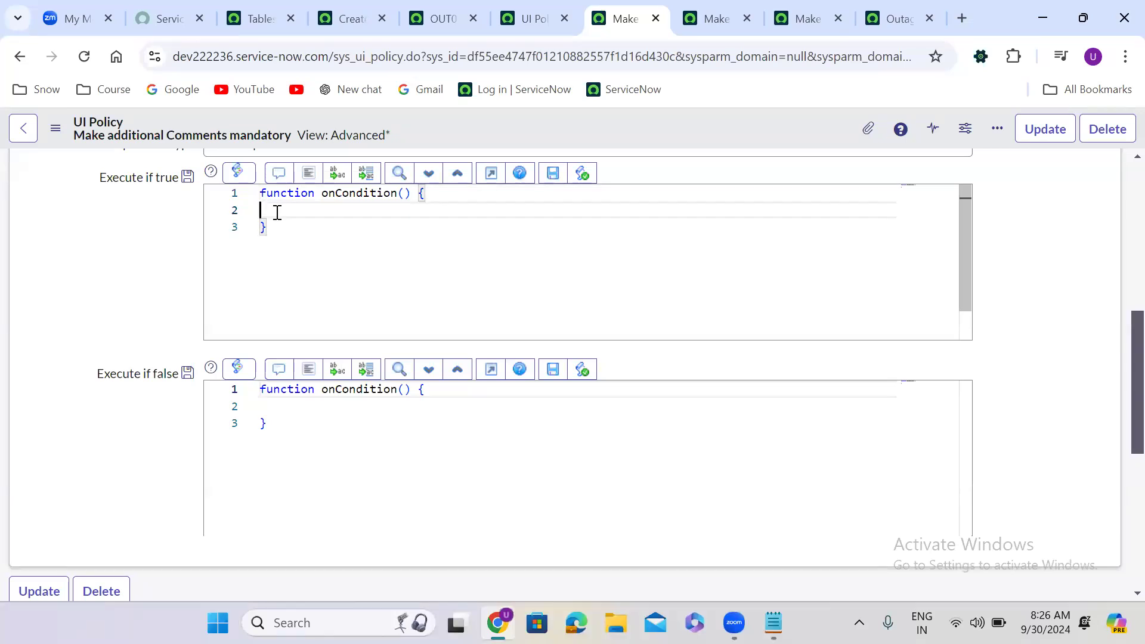
type("g")
key("Return")
type(".setM")
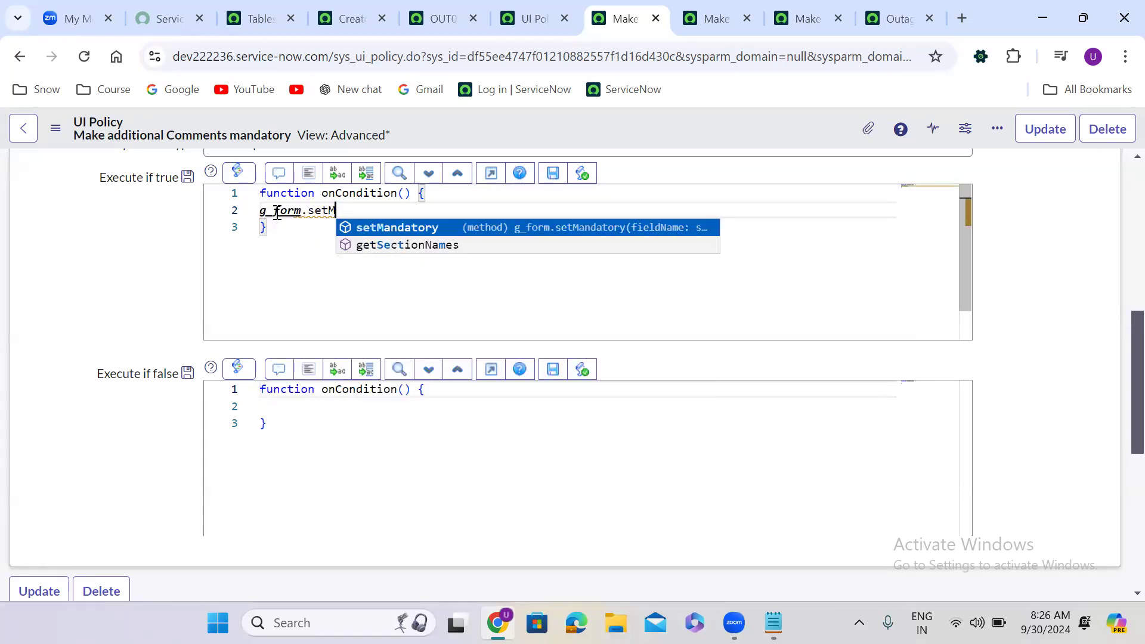
key("Return")
type("()")
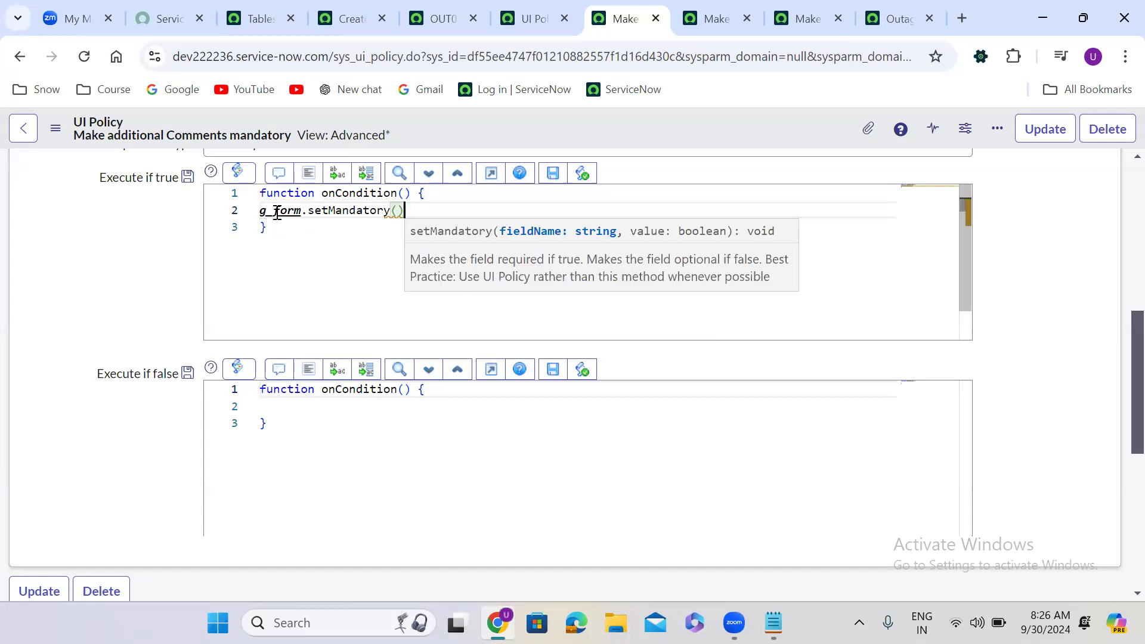
Complete the Execute if true line as g_form.setMandatory('u_additional_comments', true);.
type("'")
key("Down")
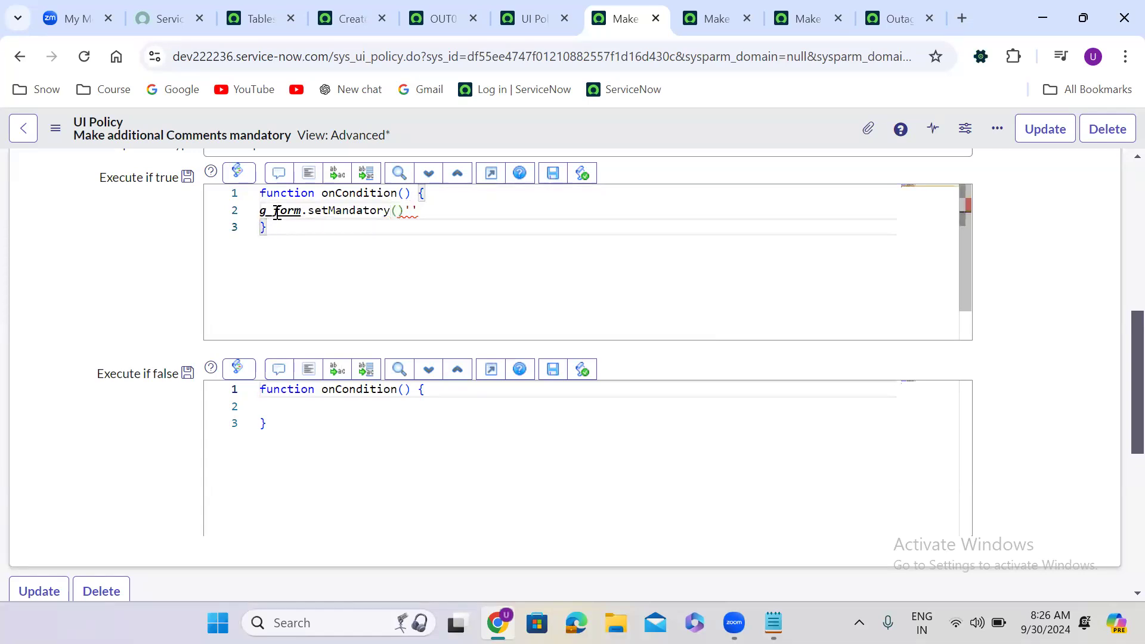
key("Up")
key("BackSpace")
key("BackSpace")
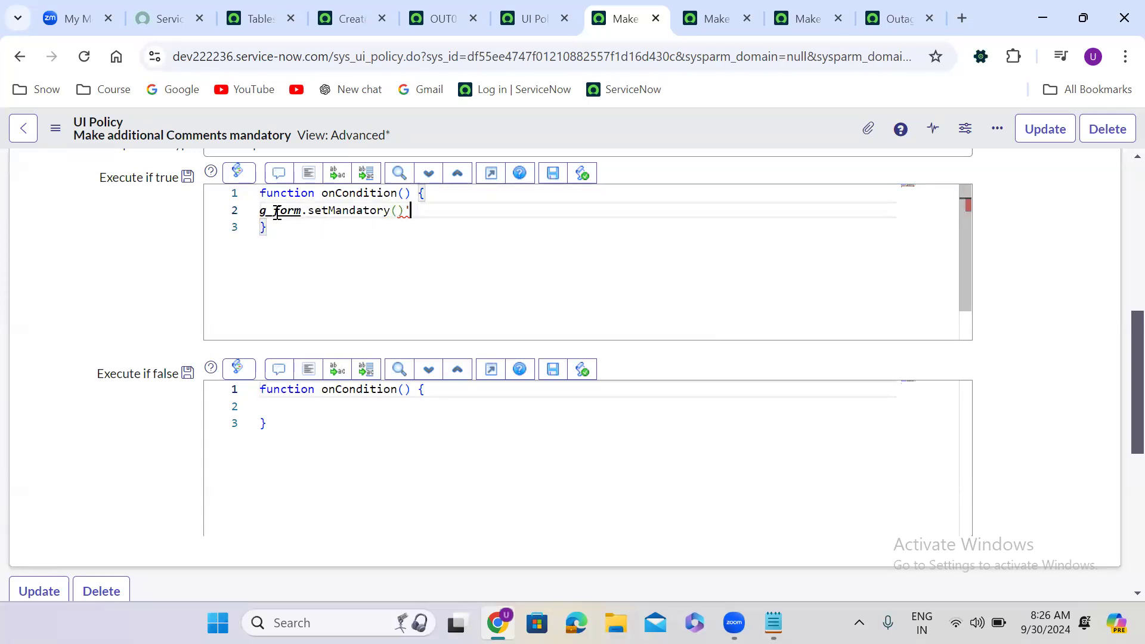
key("Left")
type("'u")
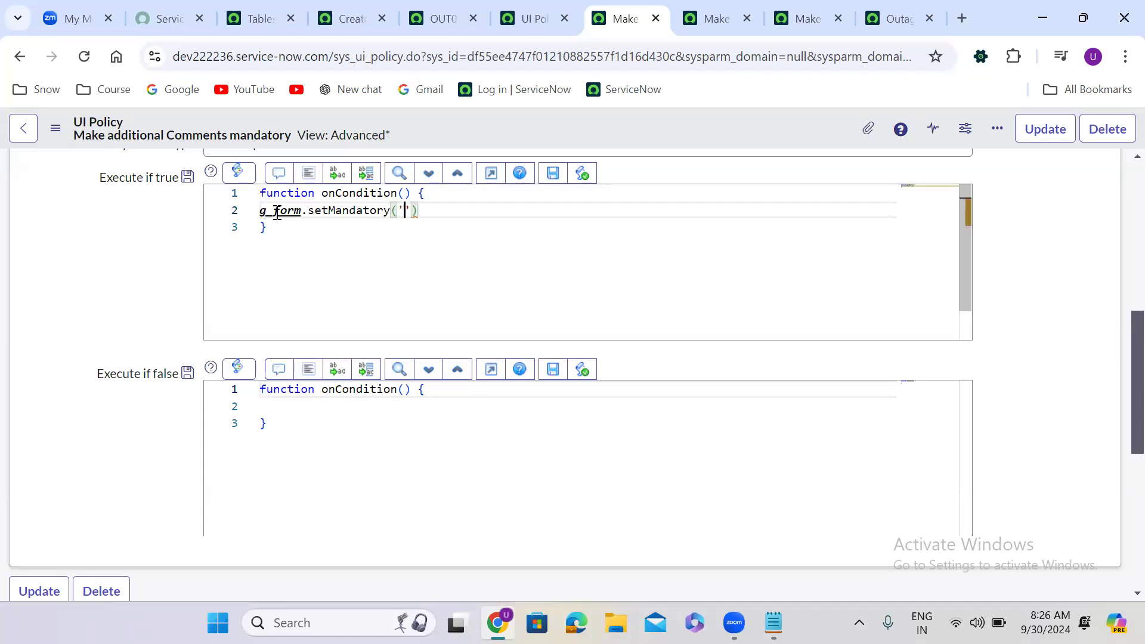
type("_additional_")
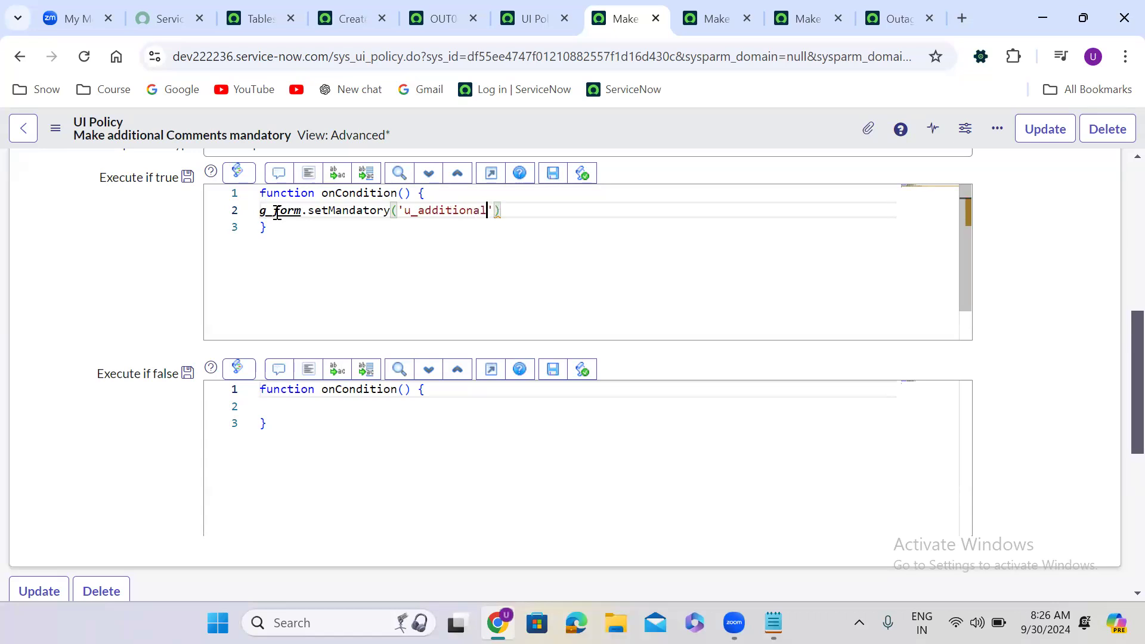
type("comments', ")
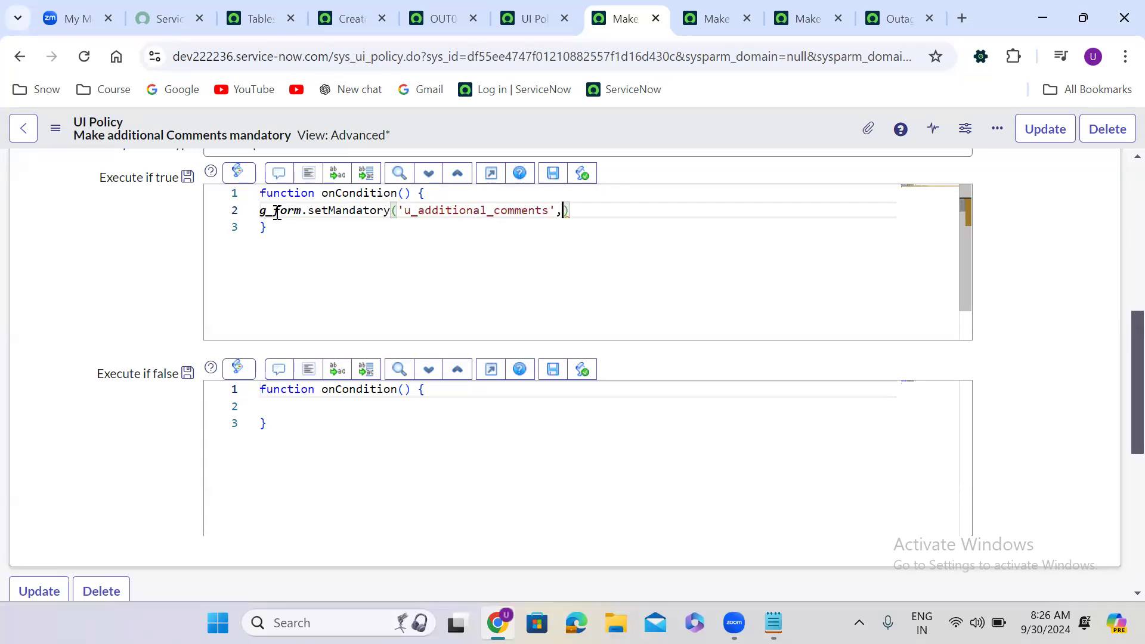
type("true")
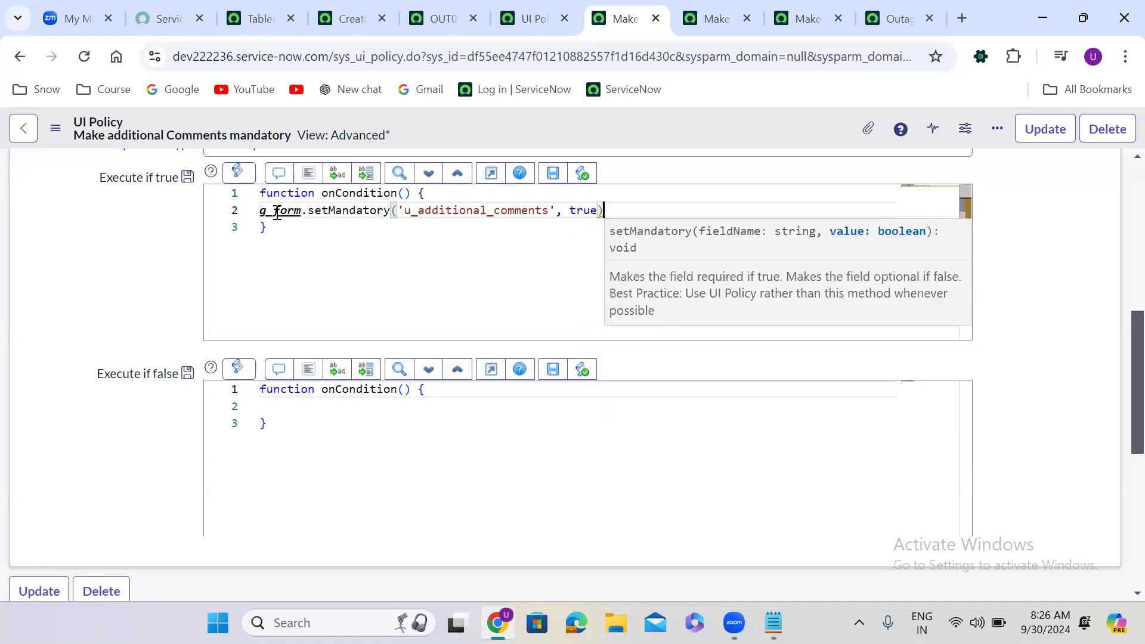
type(");")
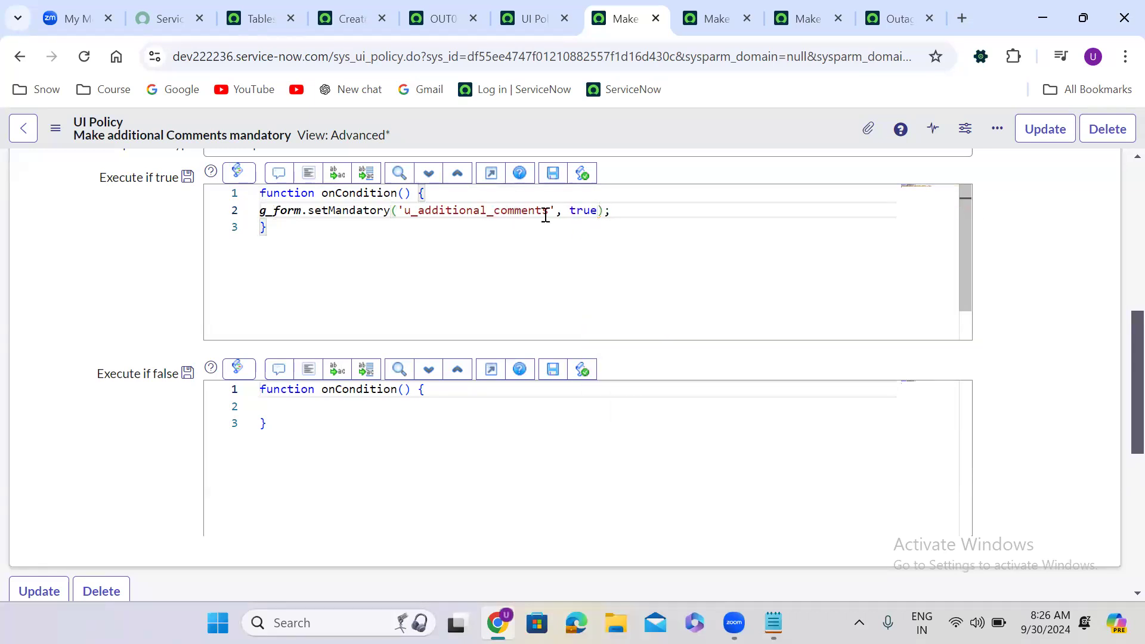
Copy the setMandatory line into the Execute if false script with its value set to false, and save the UI policy.
left_click_drag(614, 210, 261, 211)
key("ctrl+c")
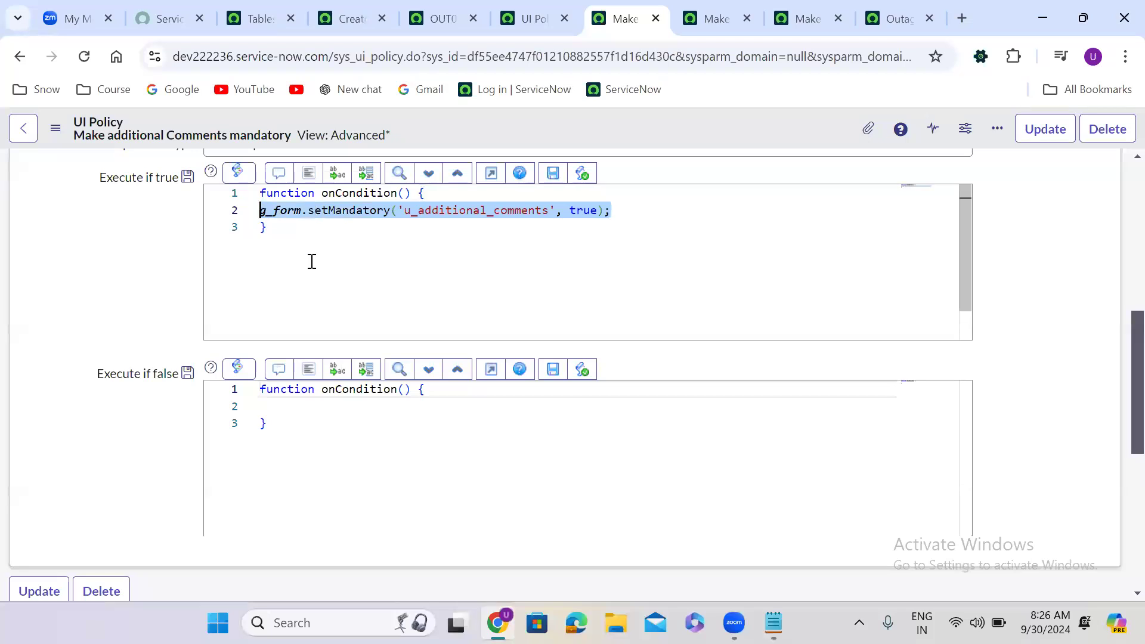
left_click(278, 405)
key("ctrl+v")
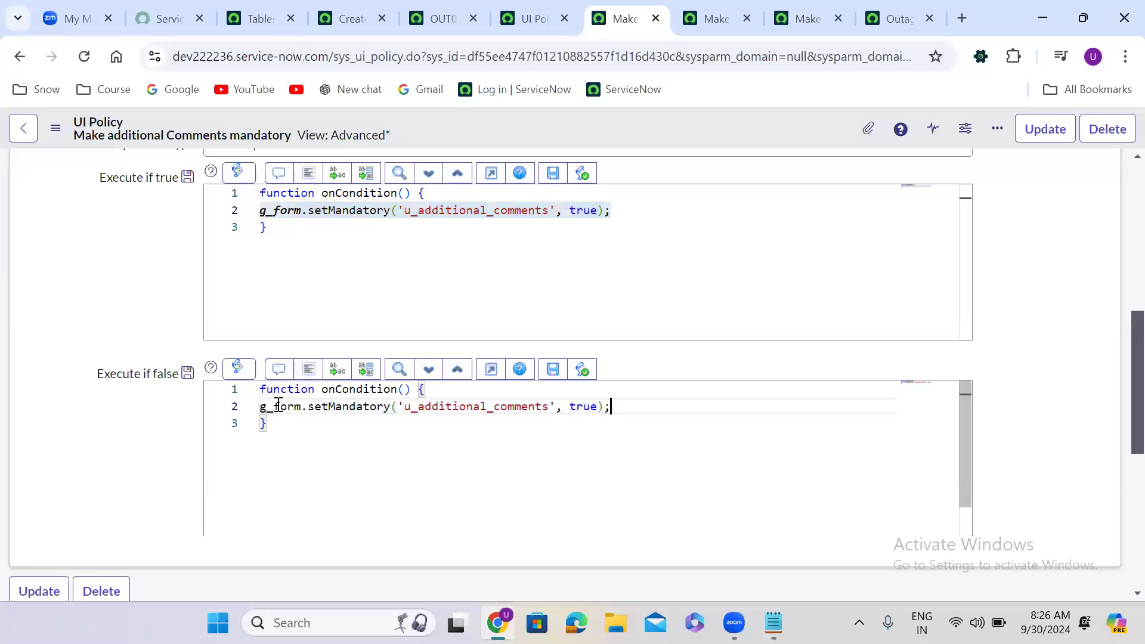
double_click(583, 406)
type("fal")
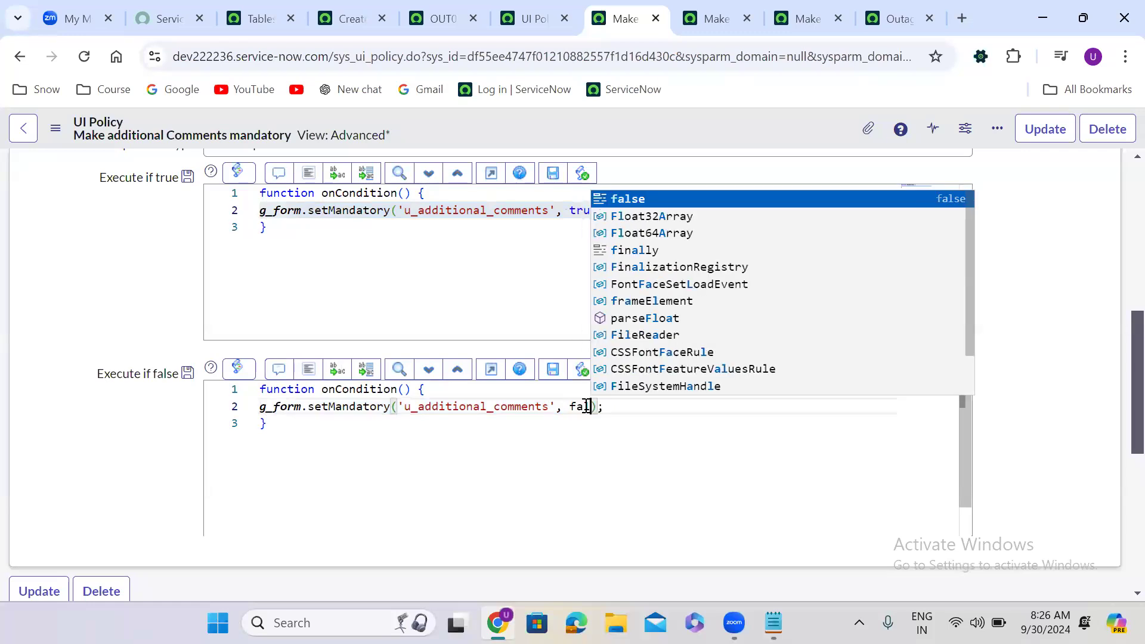
type("se")
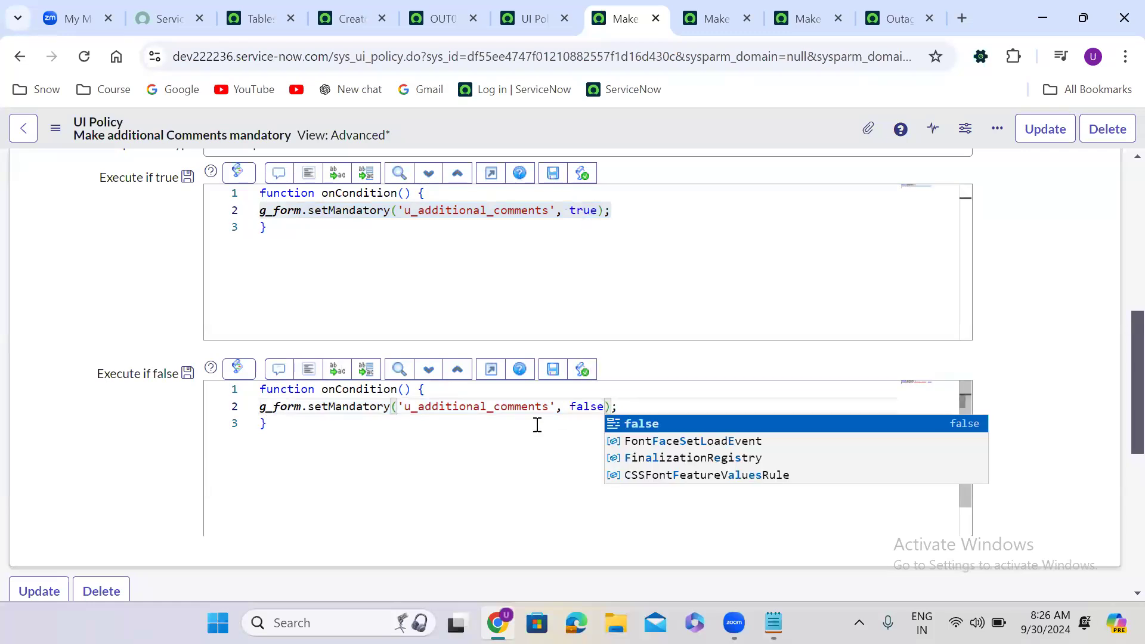
left_click(126, 457)
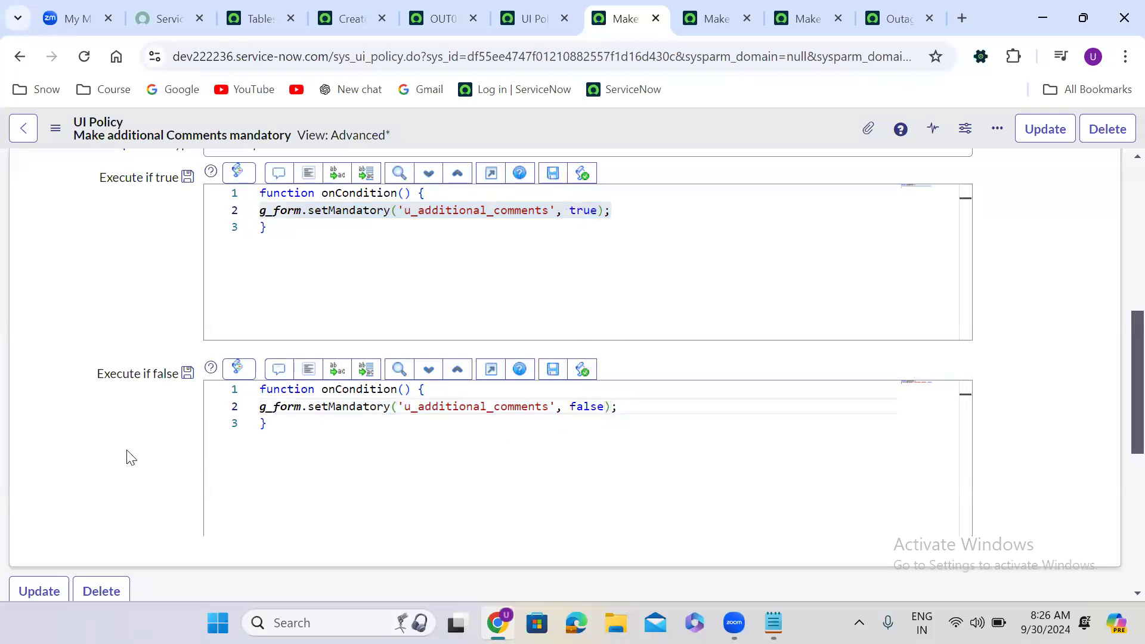
right_click(546, 124)
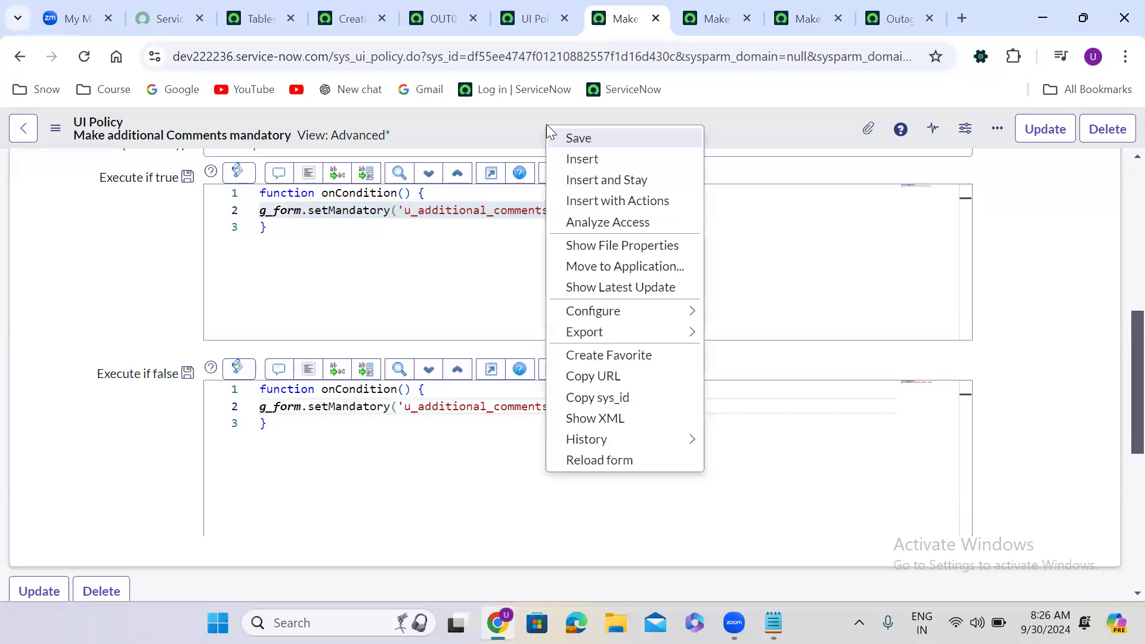
left_click(605, 140)
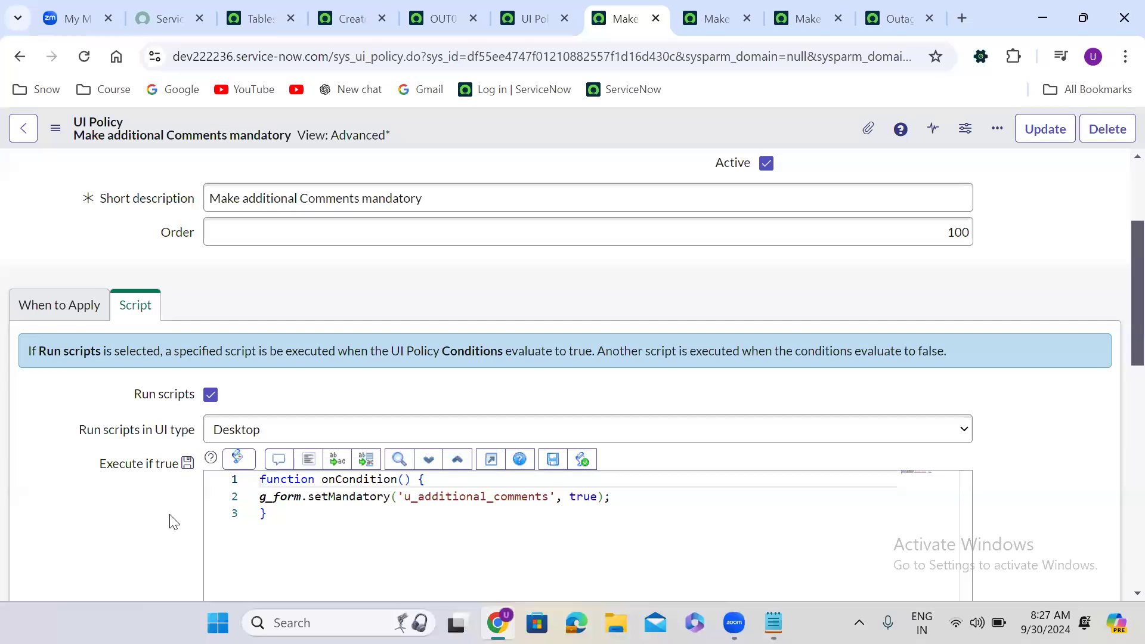
Review the Execute if true and Execute if false scripts against the policy's State condition and Reverse if false setting.
scroll(173, 522, "down", 5)
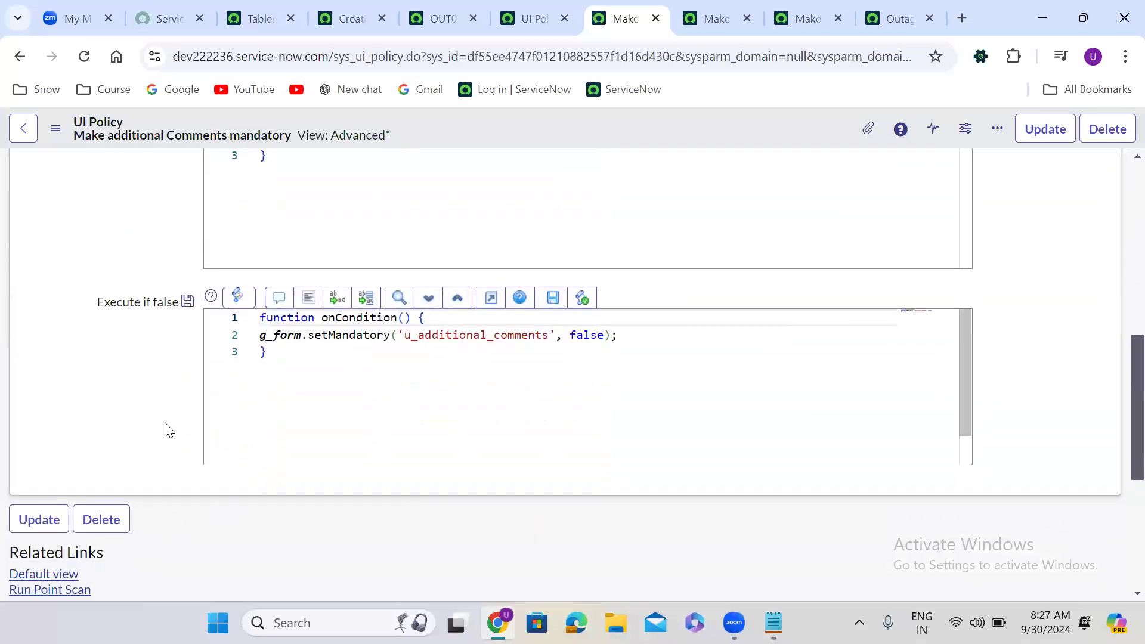
scroll(119, 428, "up", 4)
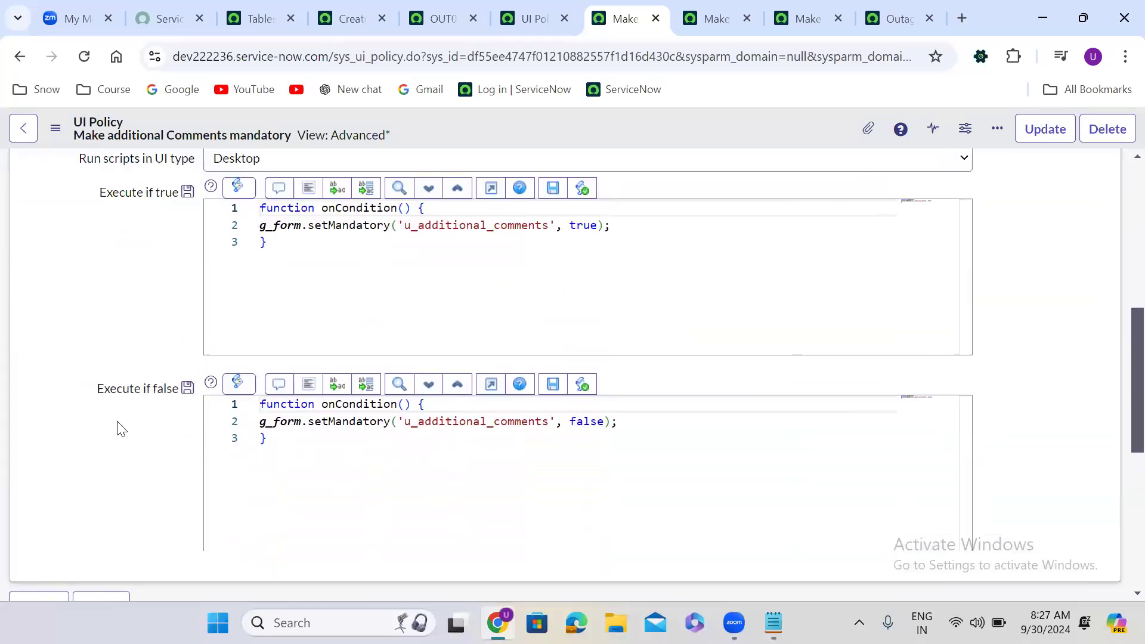
left_click(77, 215)
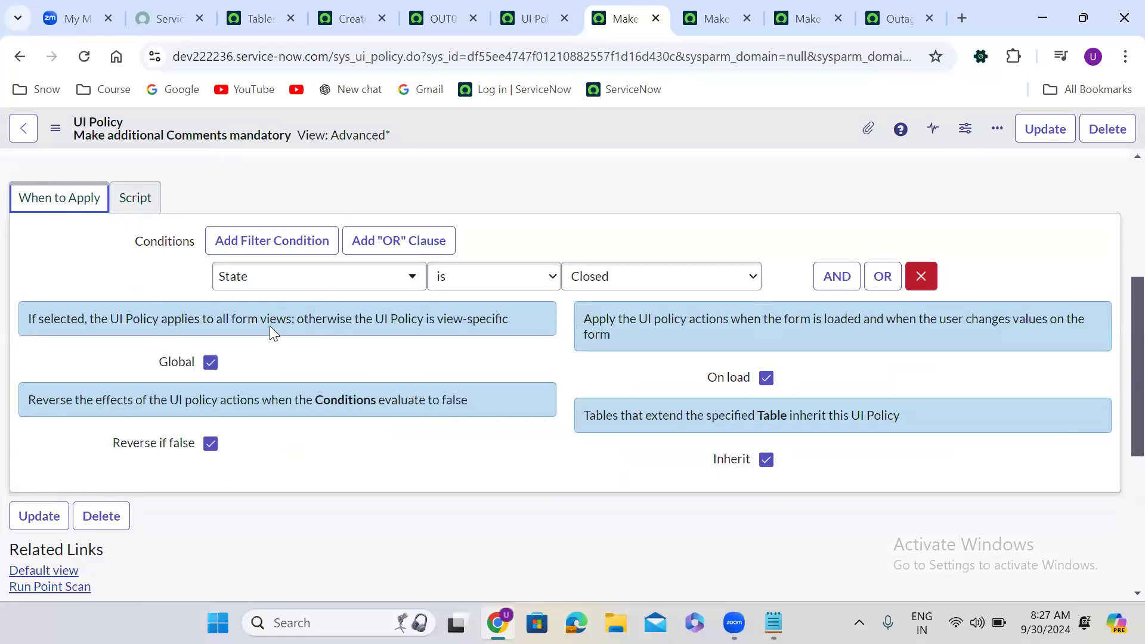
left_click(135, 197)
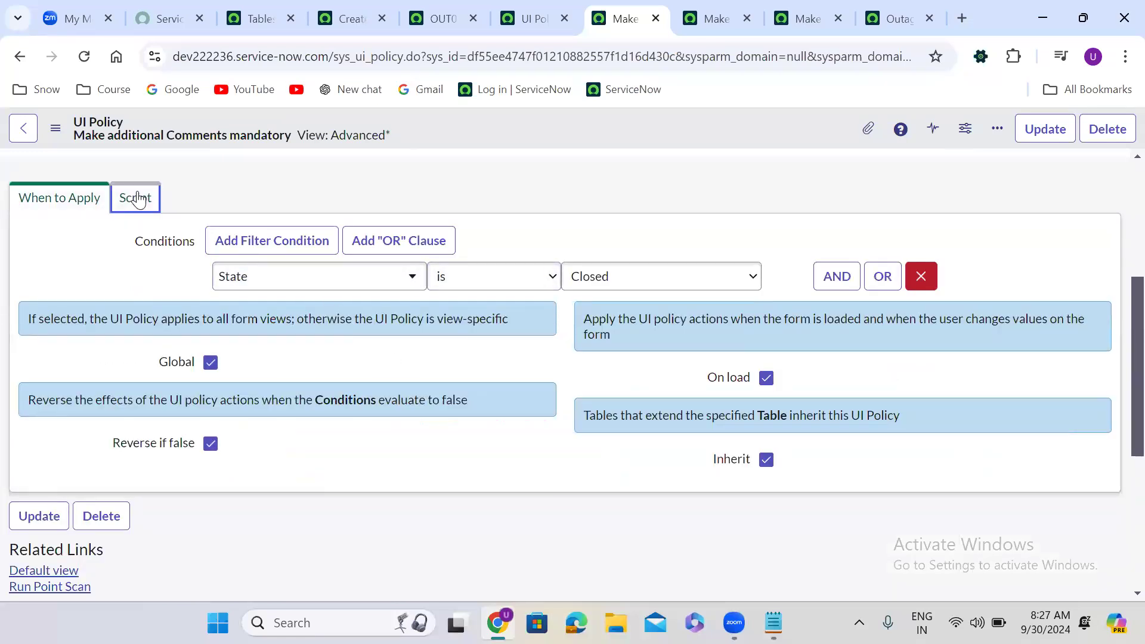
left_click(84, 210)
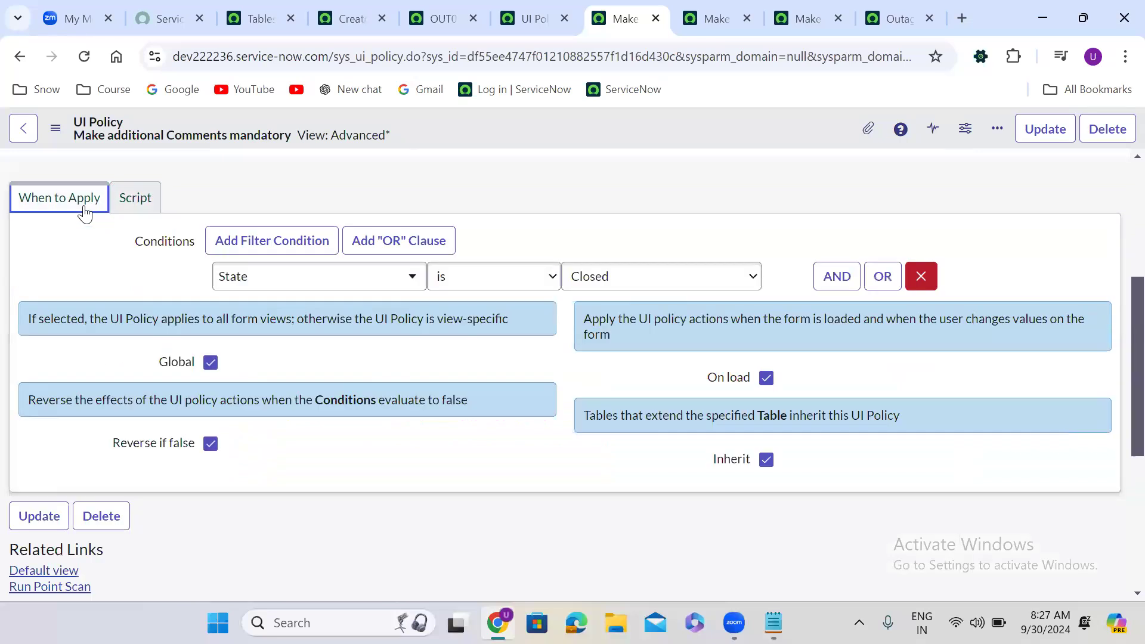
left_click(153, 200)
scroll(143, 477, "down", 3)
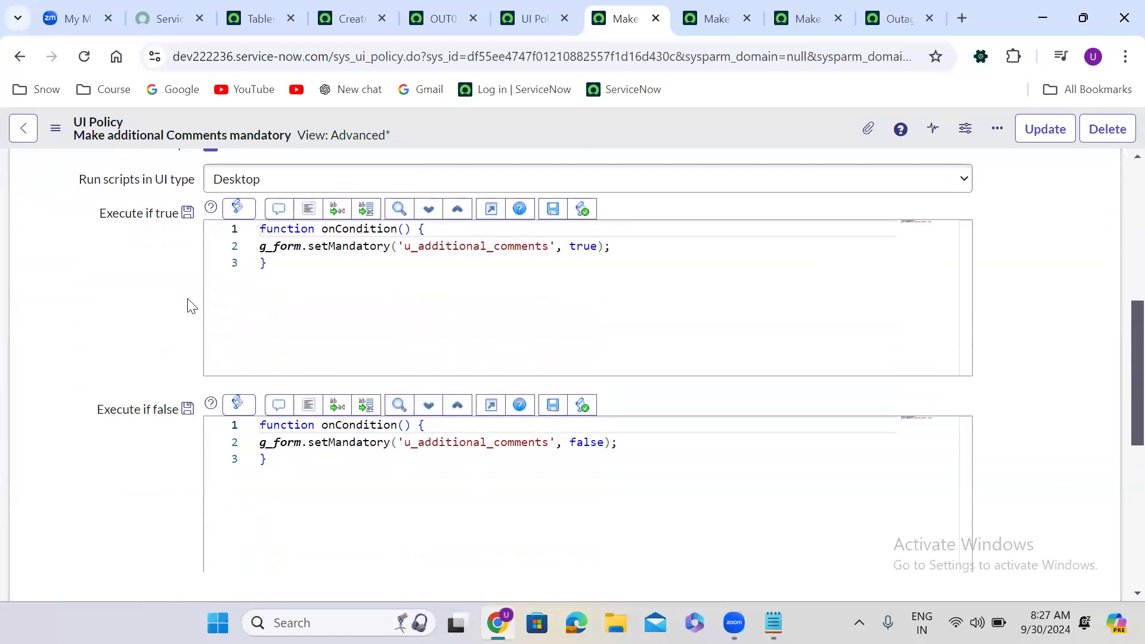
scroll(186, 304, "up", 4)
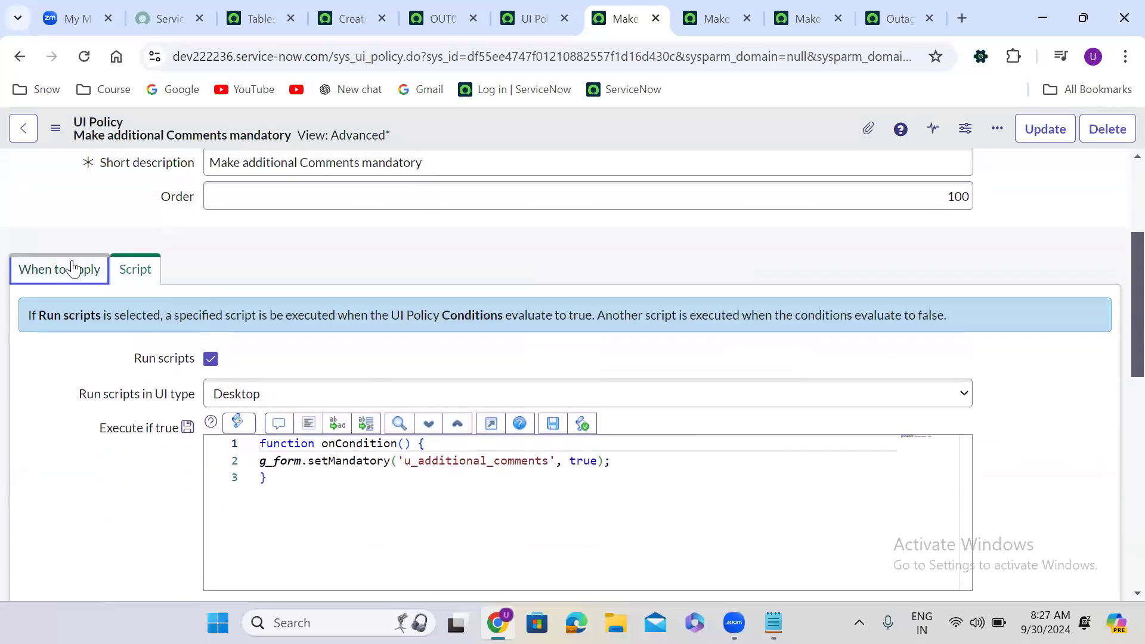
View the UI policy's application conditions, and reload the outage record OUT0001094 without saving its changes.
left_click(84, 271)
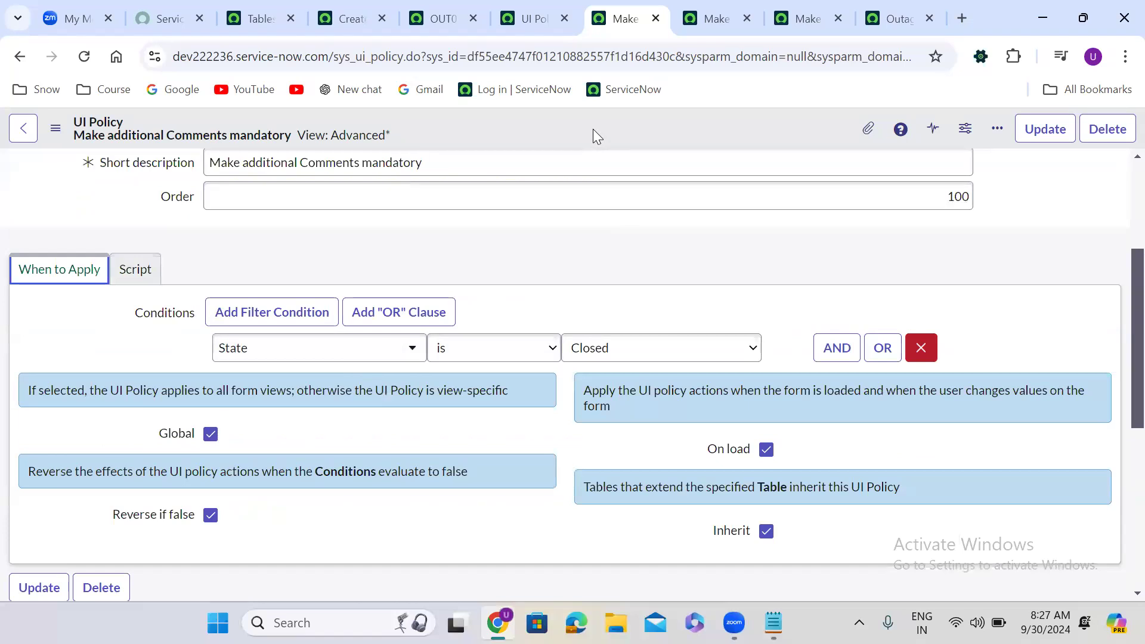
left_click(440, 7)
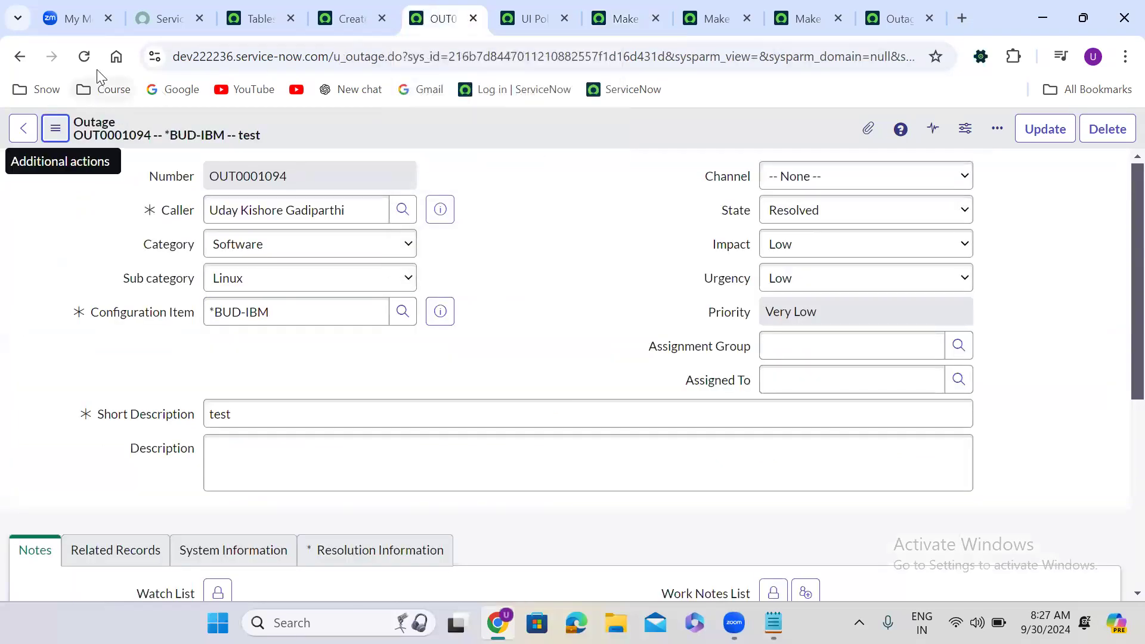
left_click(84, 56)
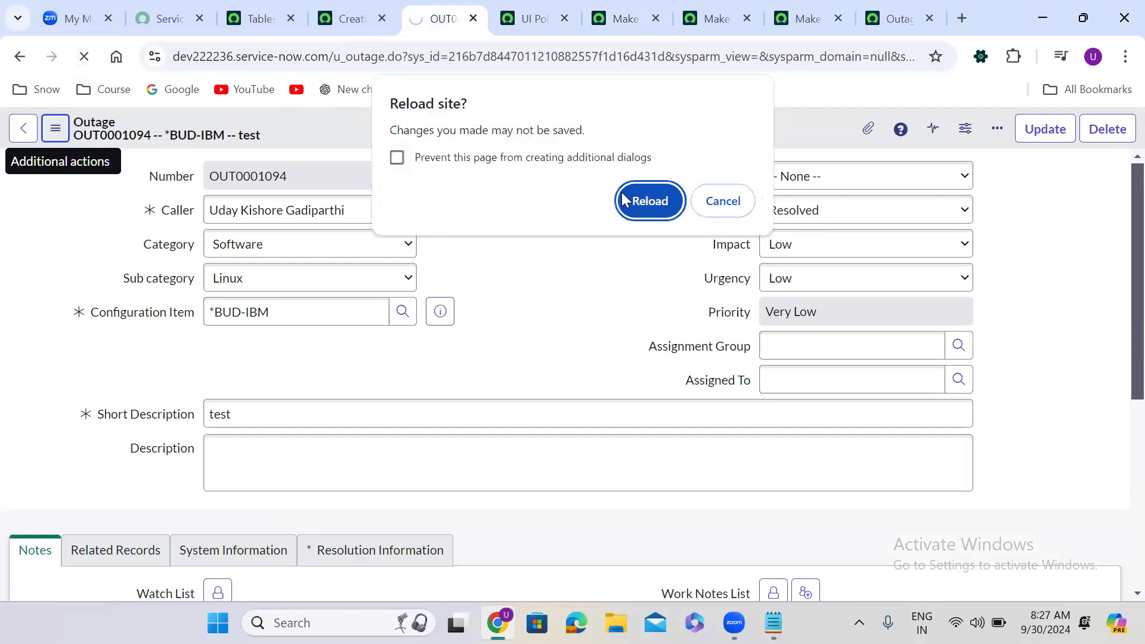
left_click(642, 202)
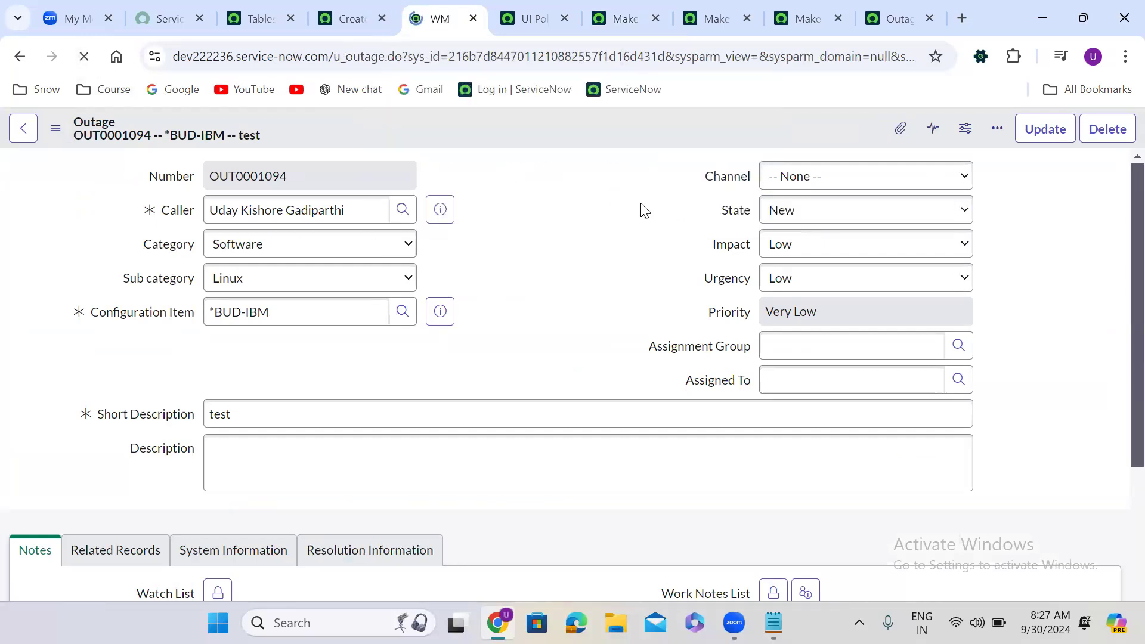
left_click(499, 281)
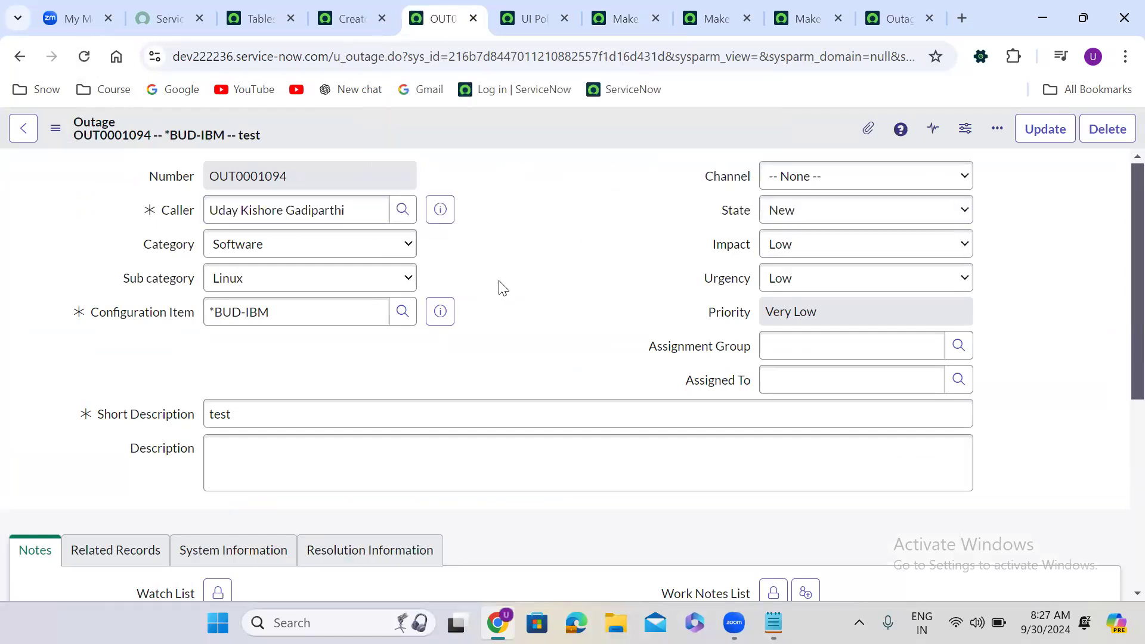
Set the outage record's State to Closed and check the Additional Comments field in the Notes section.
left_click(807, 215)
left_click(801, 322)
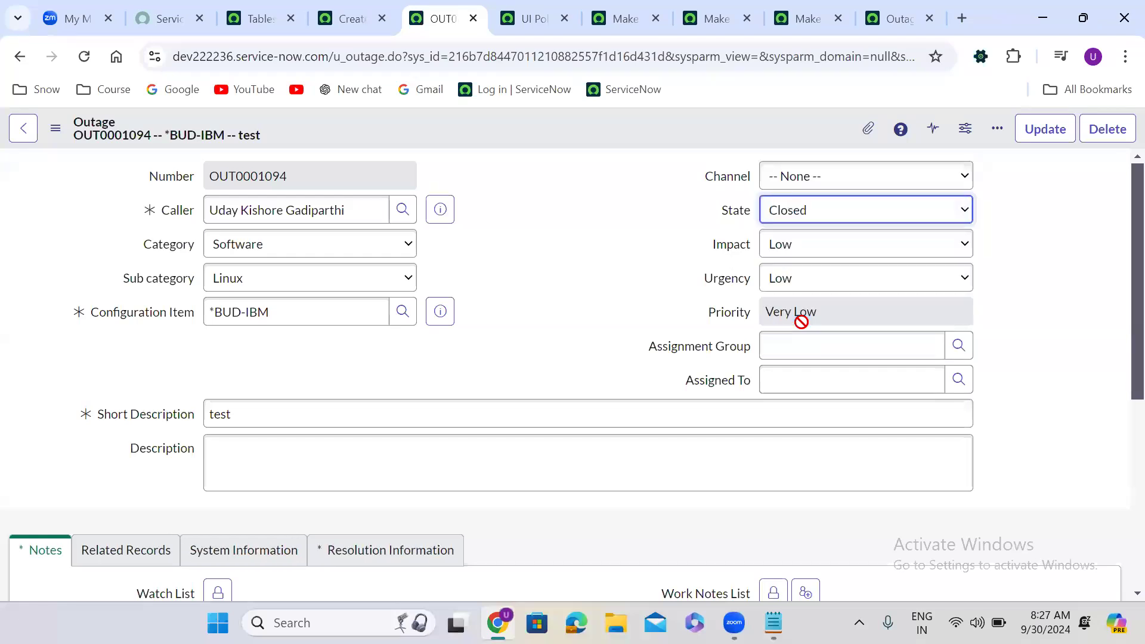
scroll(560, 336, "down", 1)
scroll(560, 336, "down", 3)
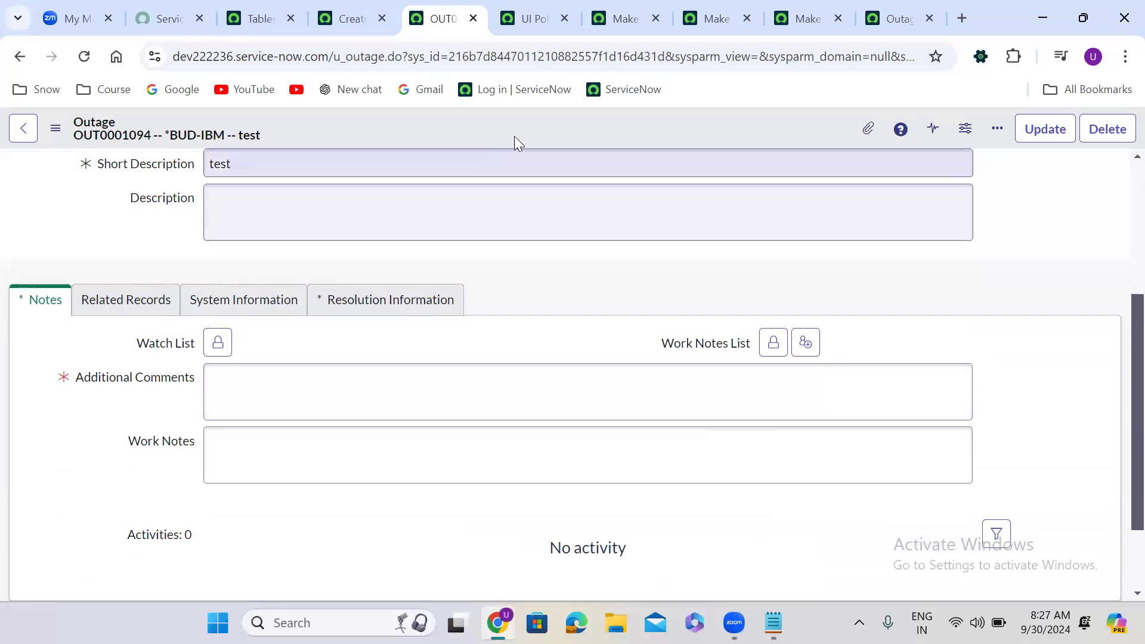
Review the Make additional Comments mandatory policy's application conditions, options and UI Policy Actions list.
left_click(625, 18)
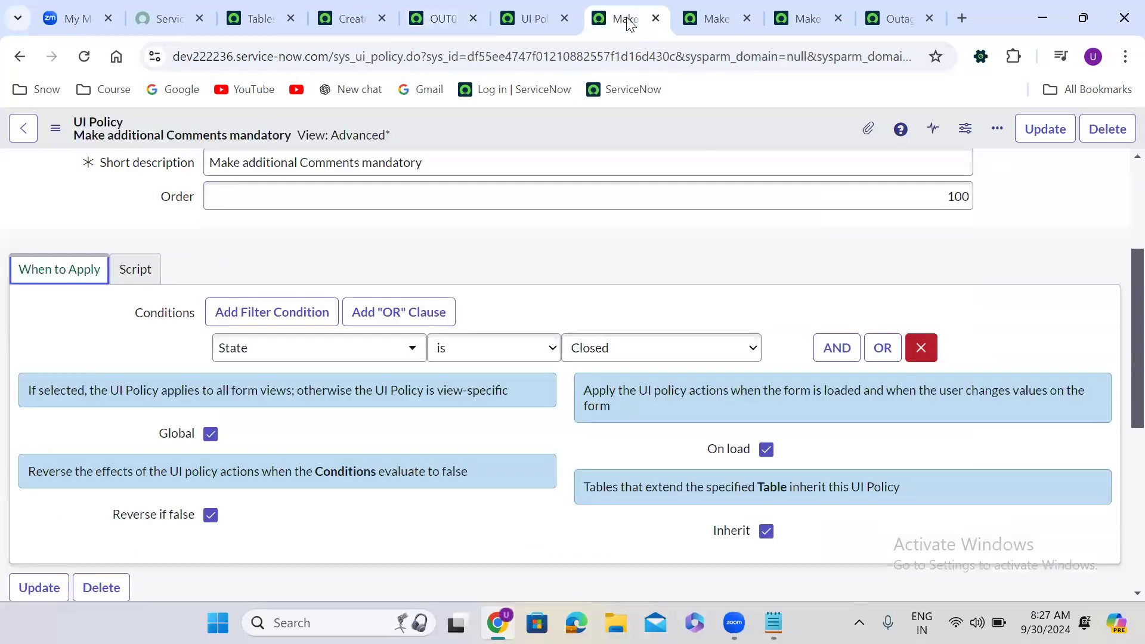
left_click(370, 470)
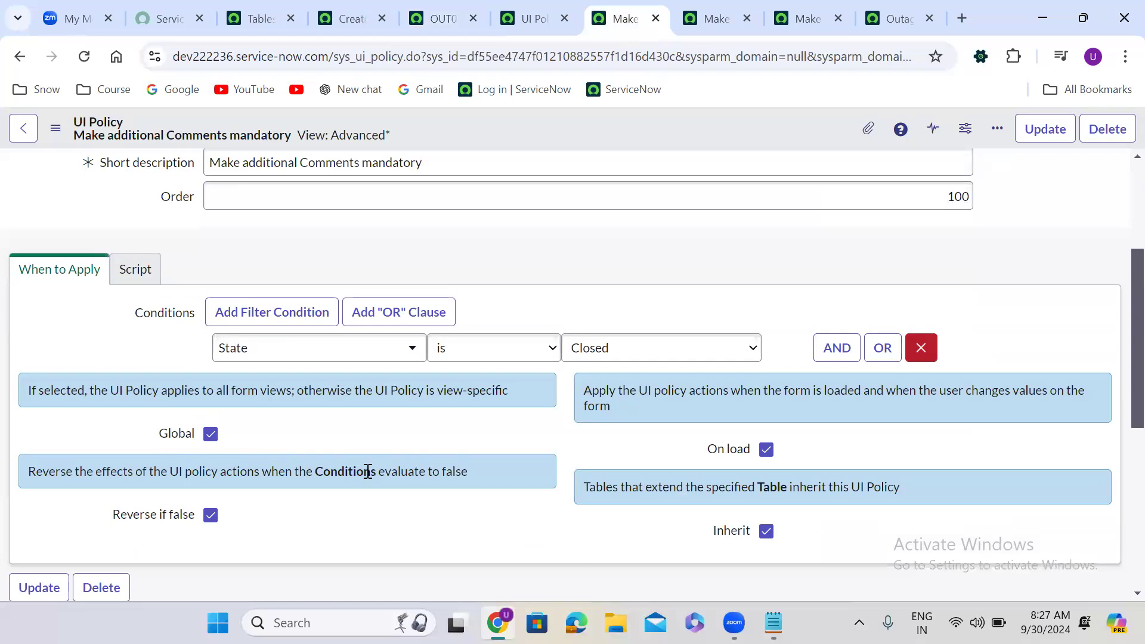
scroll(369, 477, "down", 1)
scroll(368, 476, "down", 5)
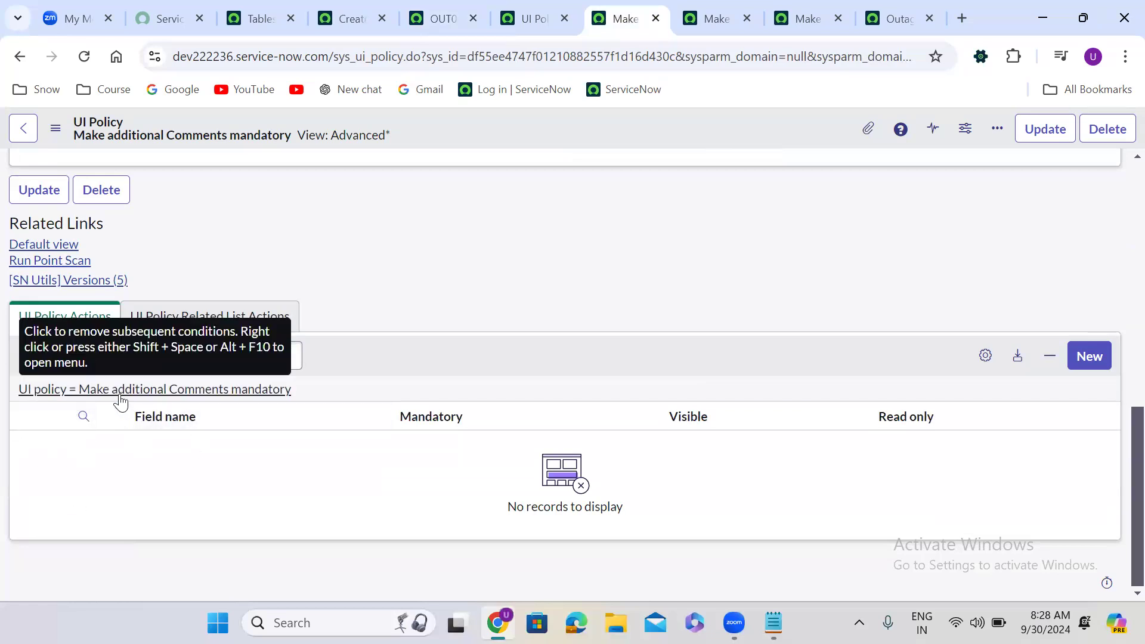
scroll(121, 402, "up", 4)
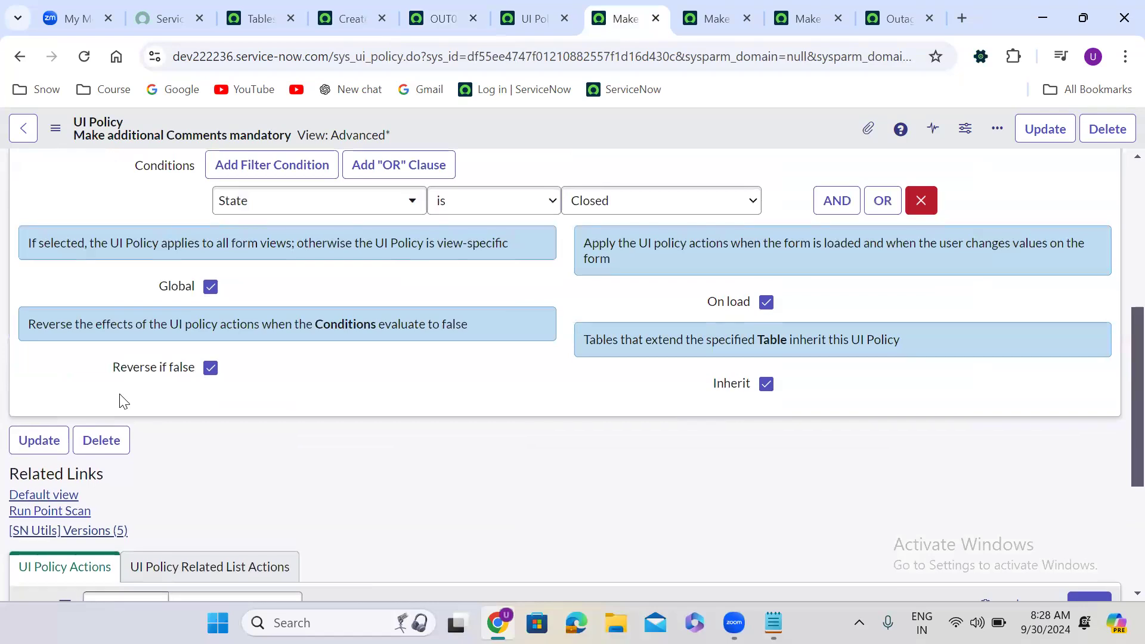
scroll(121, 400, "up", 2)
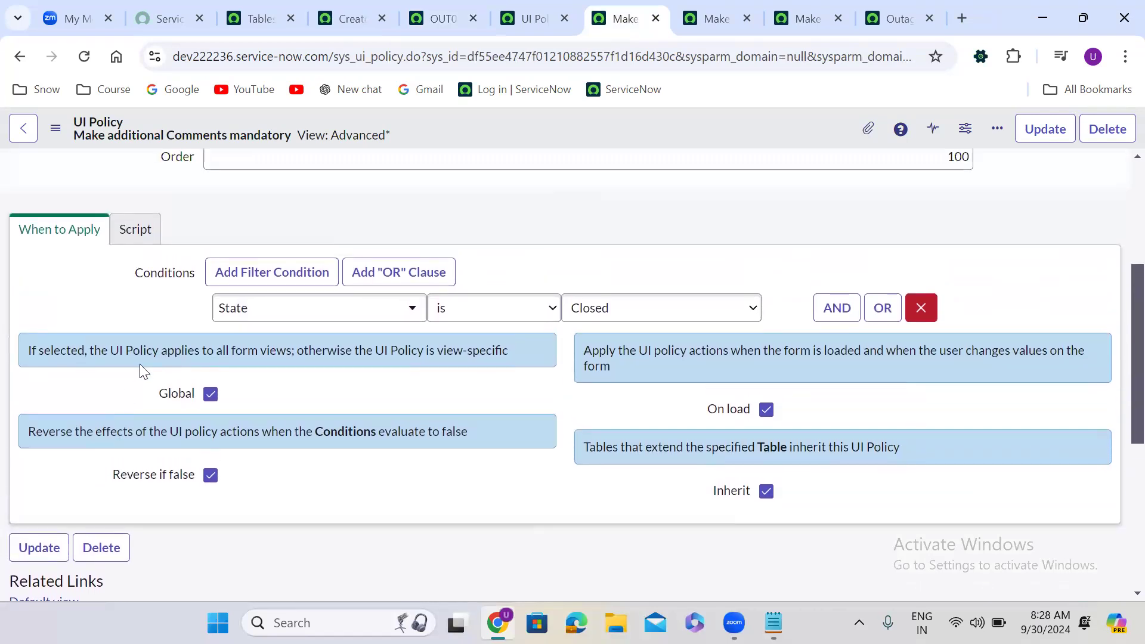
left_click(152, 230)
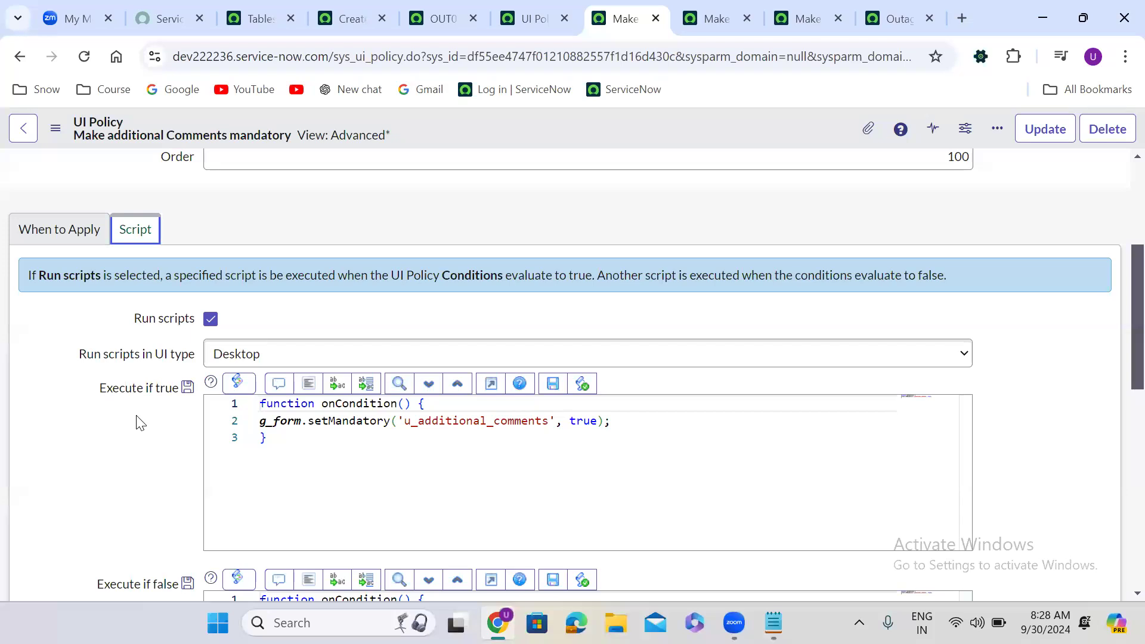
left_click(94, 451)
left_click(31, 226)
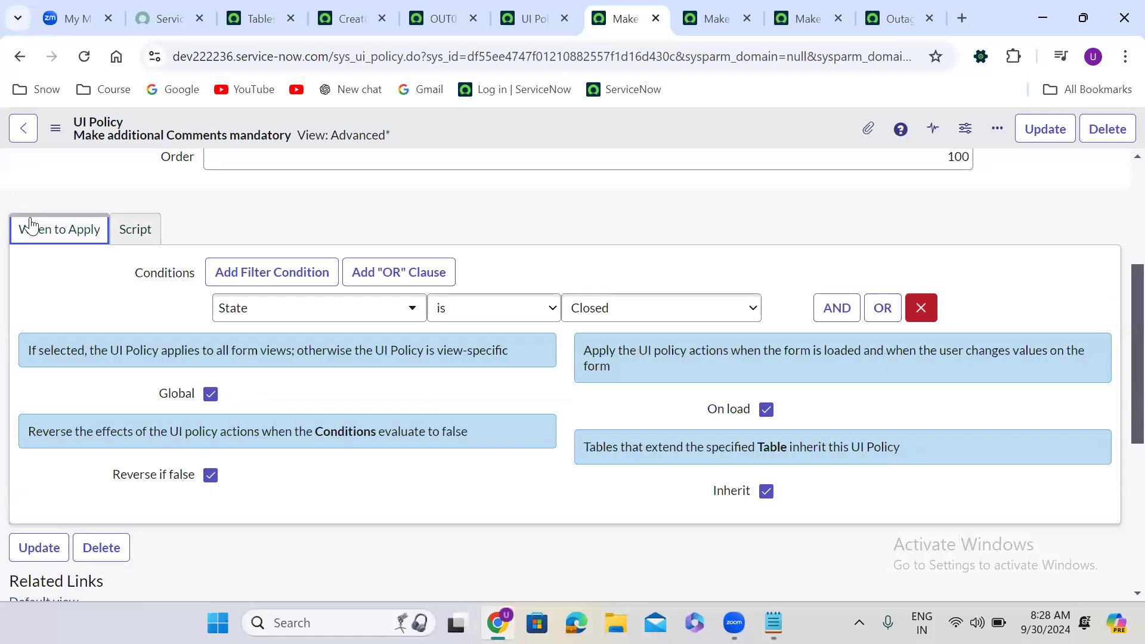
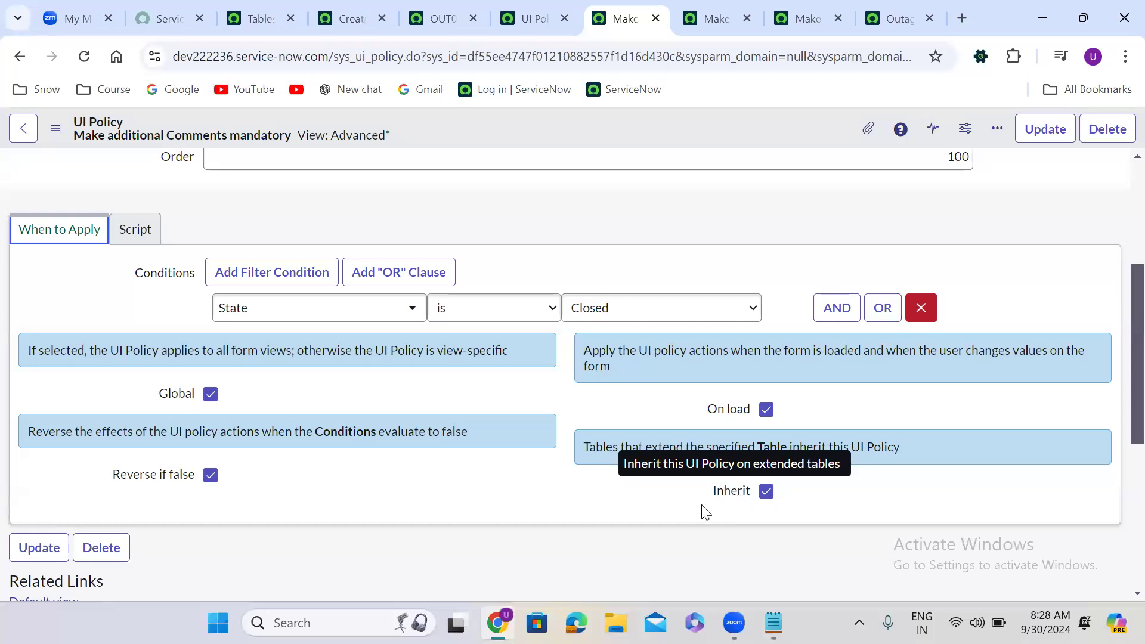
left_click(465, 511)
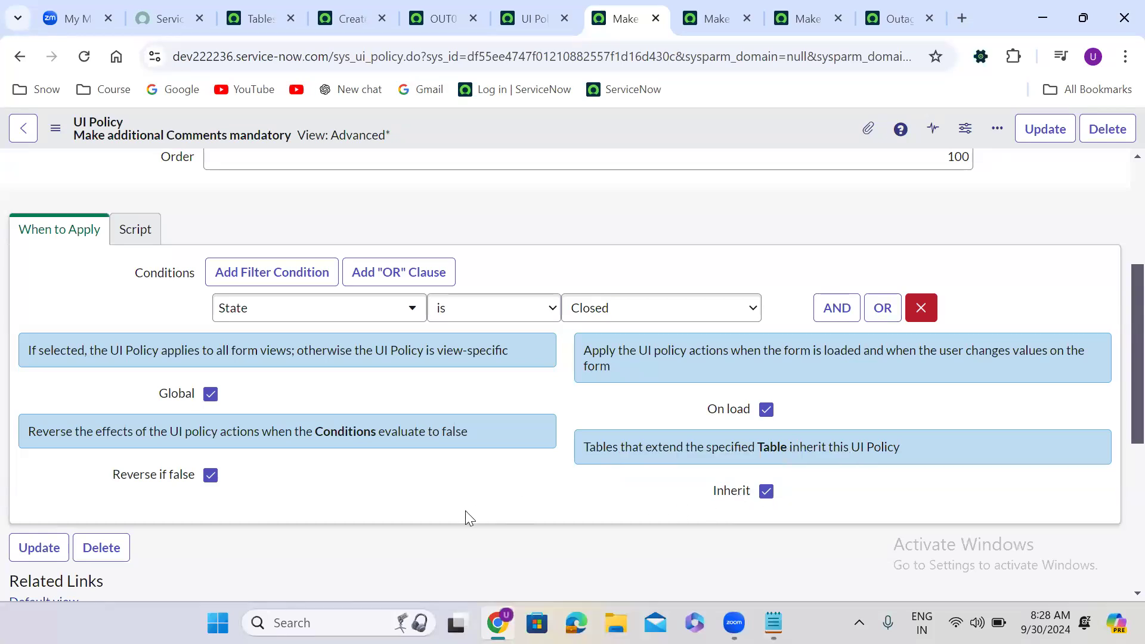
scroll(466, 513, "down", 5)
scroll(467, 512, "up", 5)
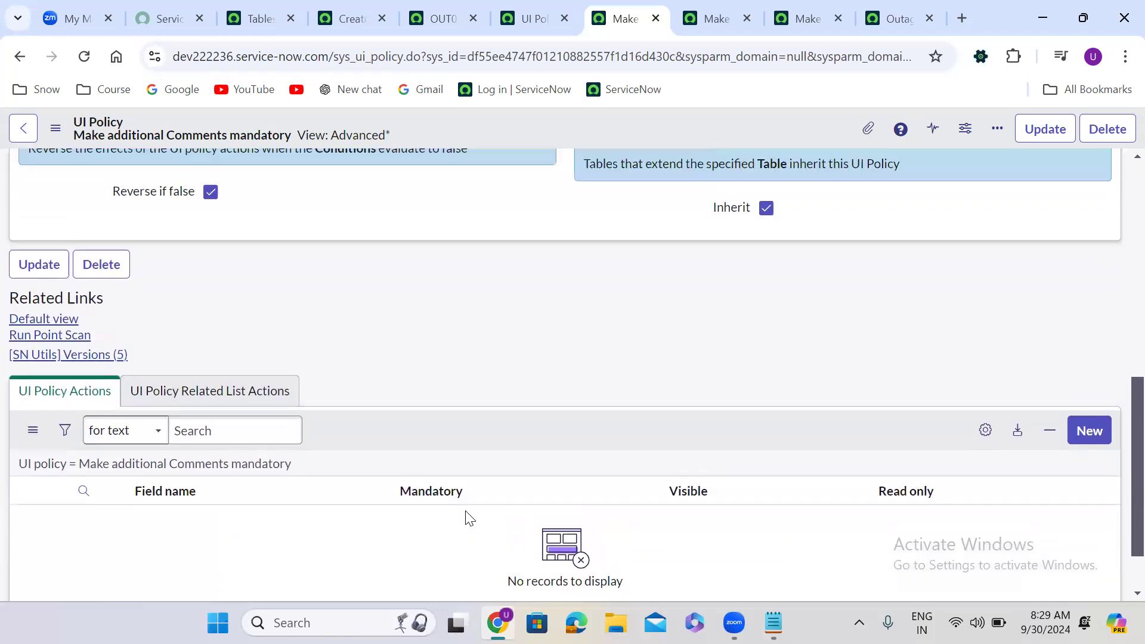
Examine the policy's Execute if true and Execute if false scripts, and review its table and condition.
left_click(136, 231)
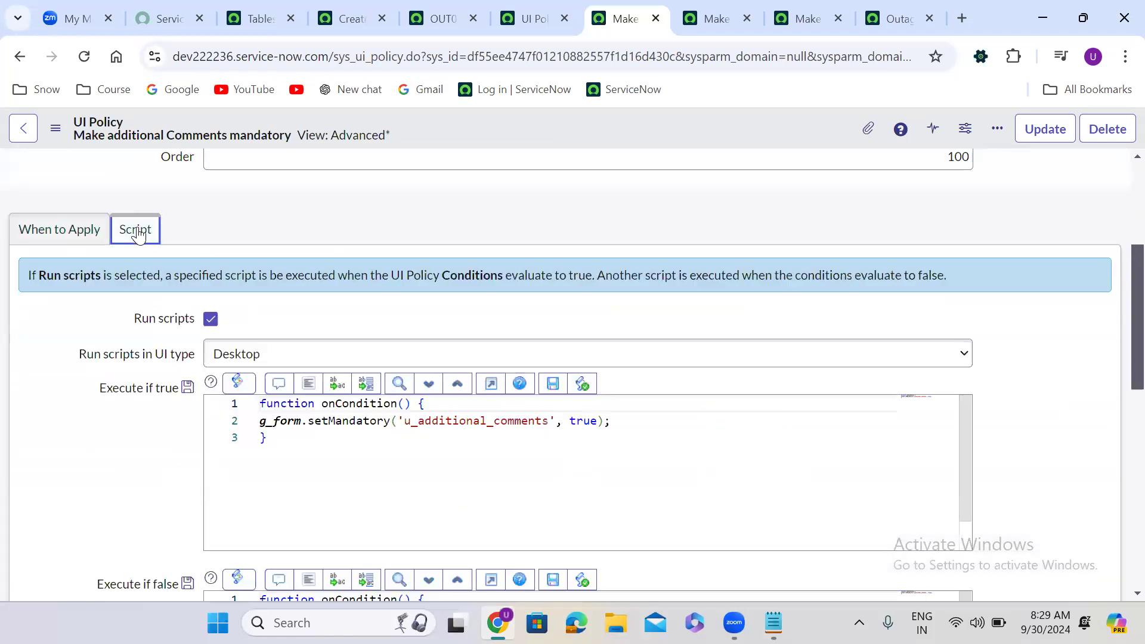
scroll(137, 487, "down", 3)
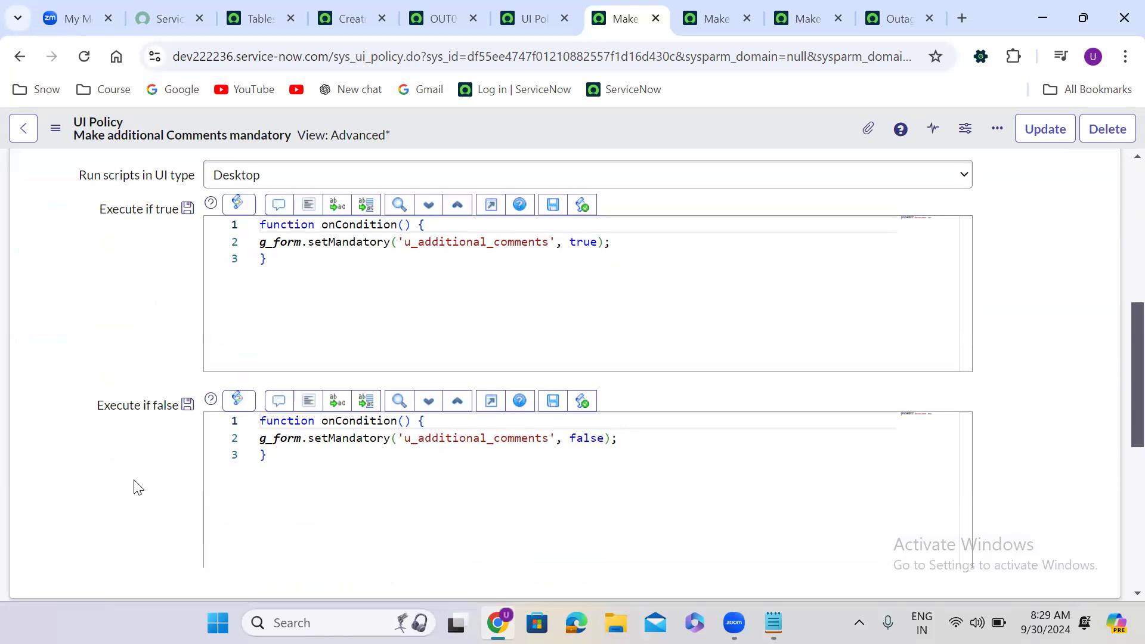
scroll(137, 488, "up", 6)
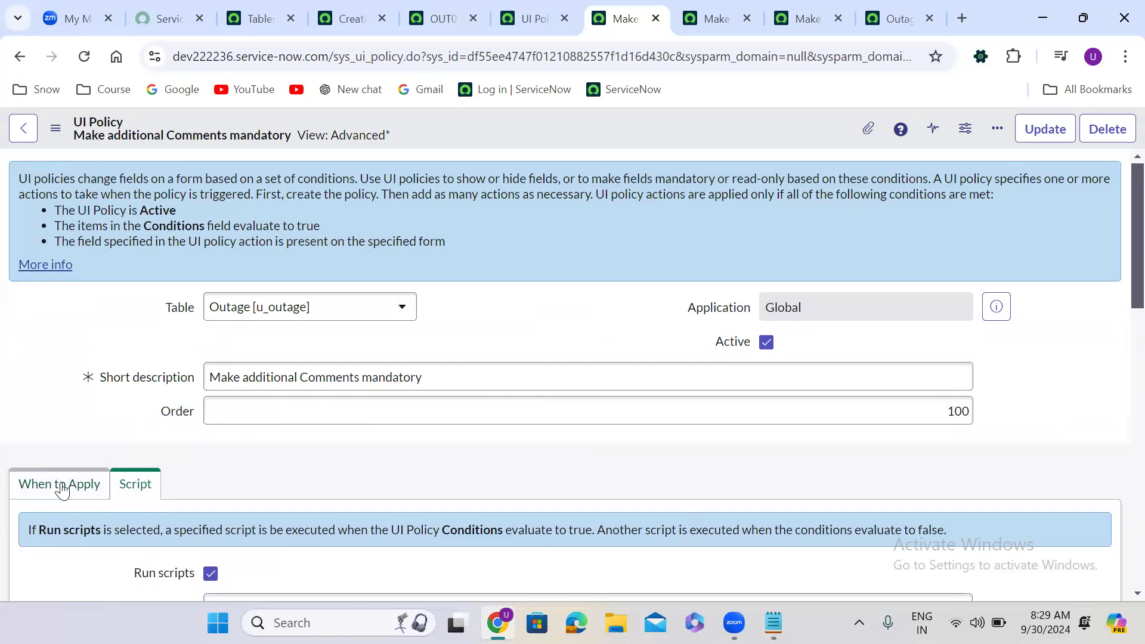
left_click(62, 487)
left_click(519, 312)
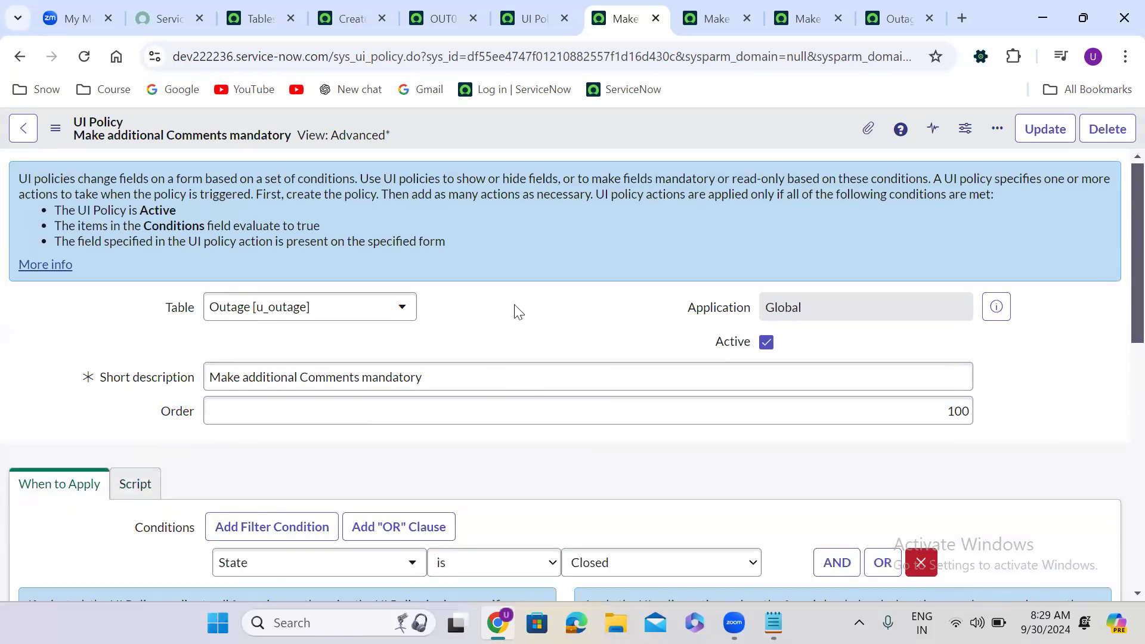
scroll(518, 312, "down", 2)
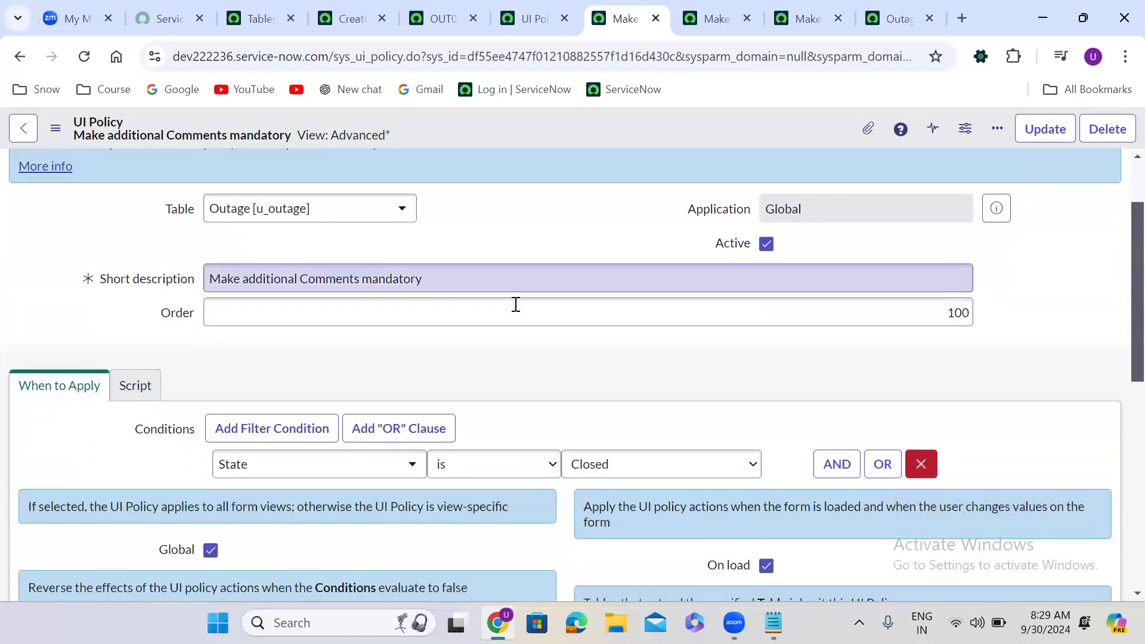
Switch to Notepad and highlight "mandatory, readonly, display the fields and related lists" in the UI Policies definition, then return to the browser.
key("alt+Tab")
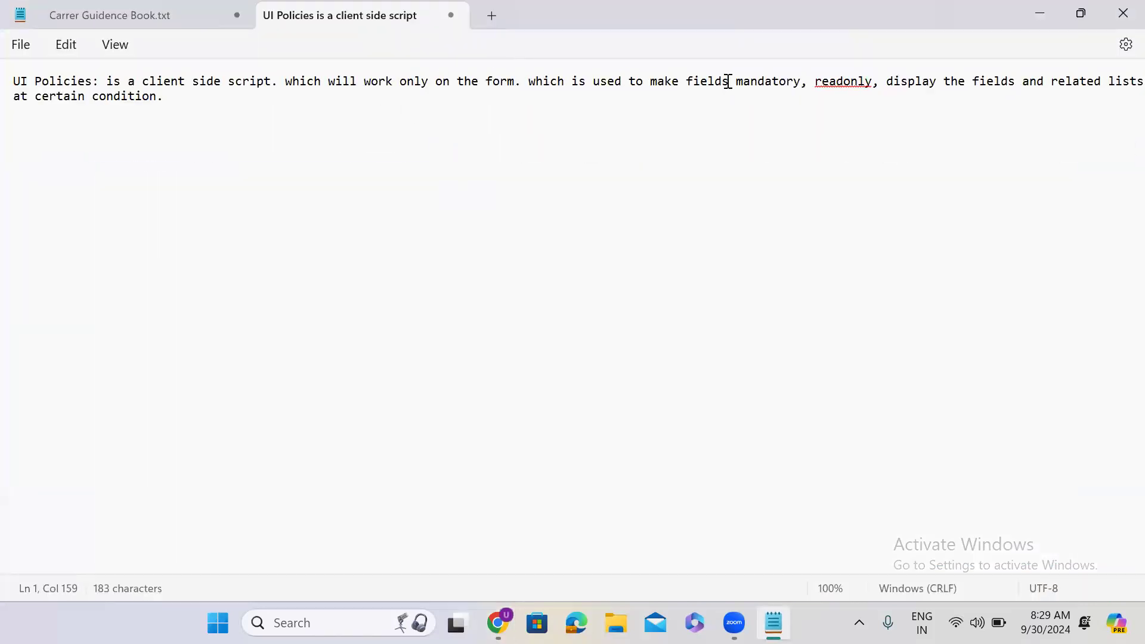
left_click_drag(729, 82, 1126, 74)
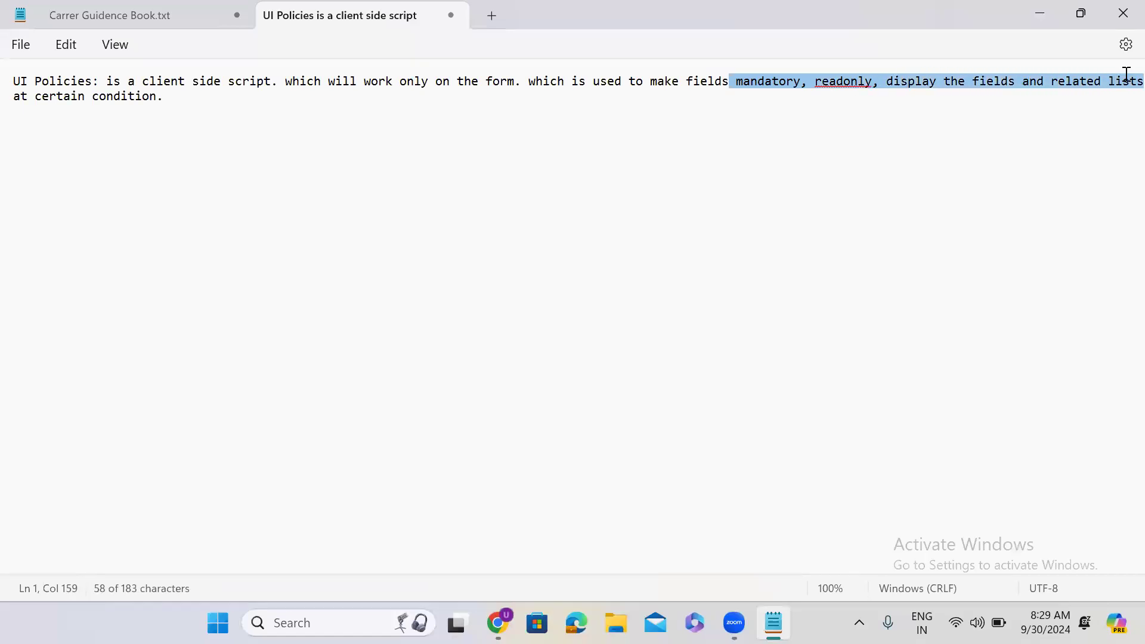
left_click(1039, 10)
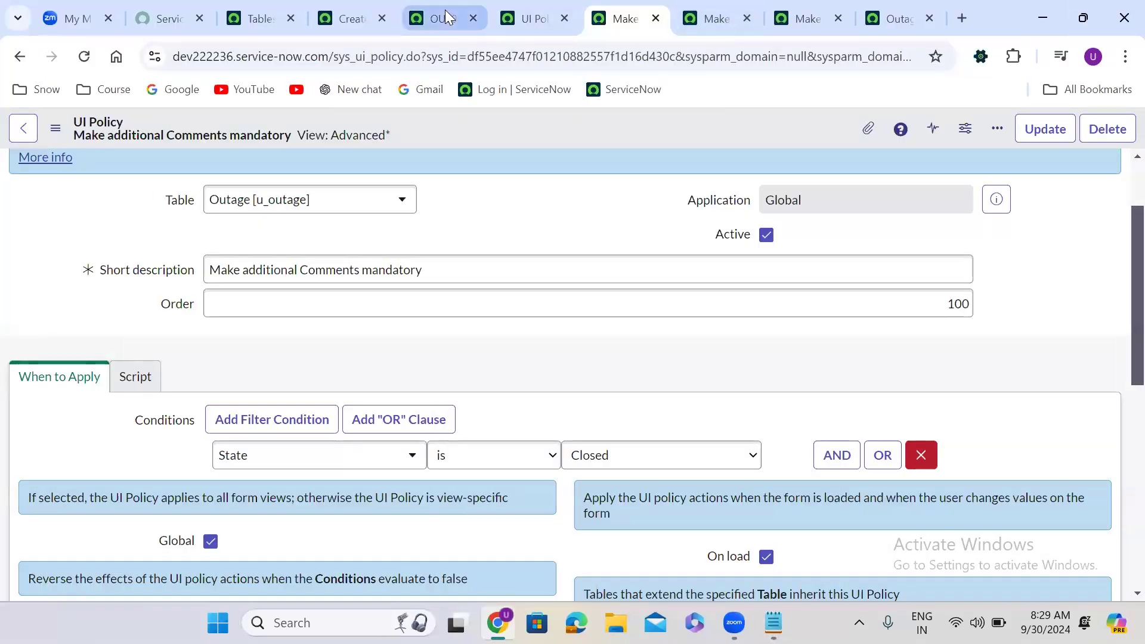
Review the outage record's Notes, Related Records, System Information and Resolution Information sections.
left_click(445, 14)
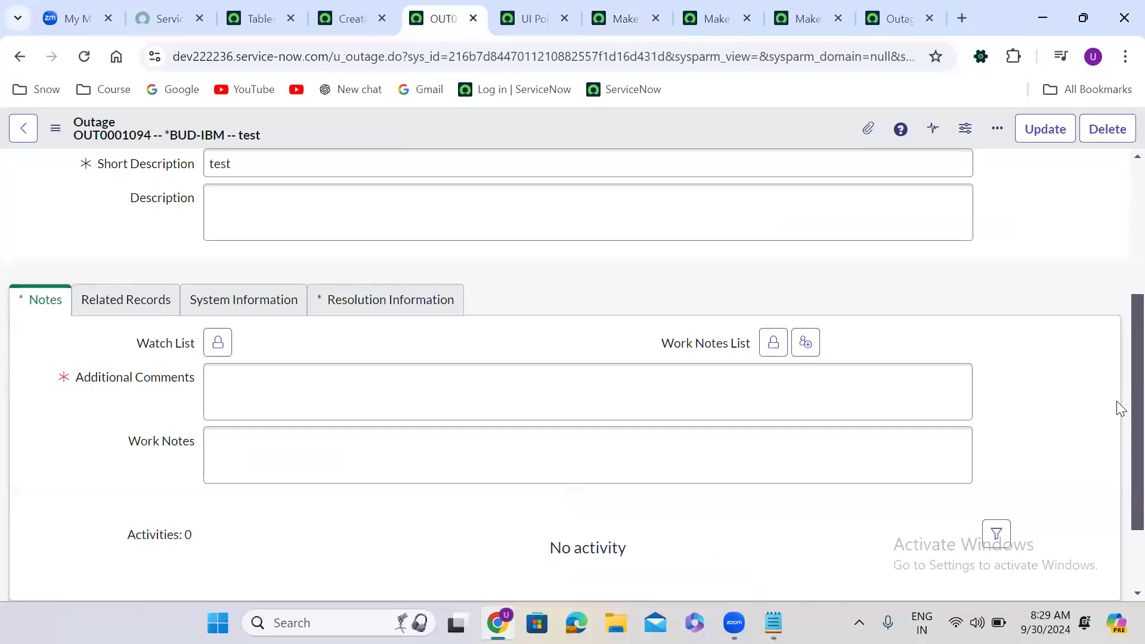
scroll(1119, 519, "down", 3)
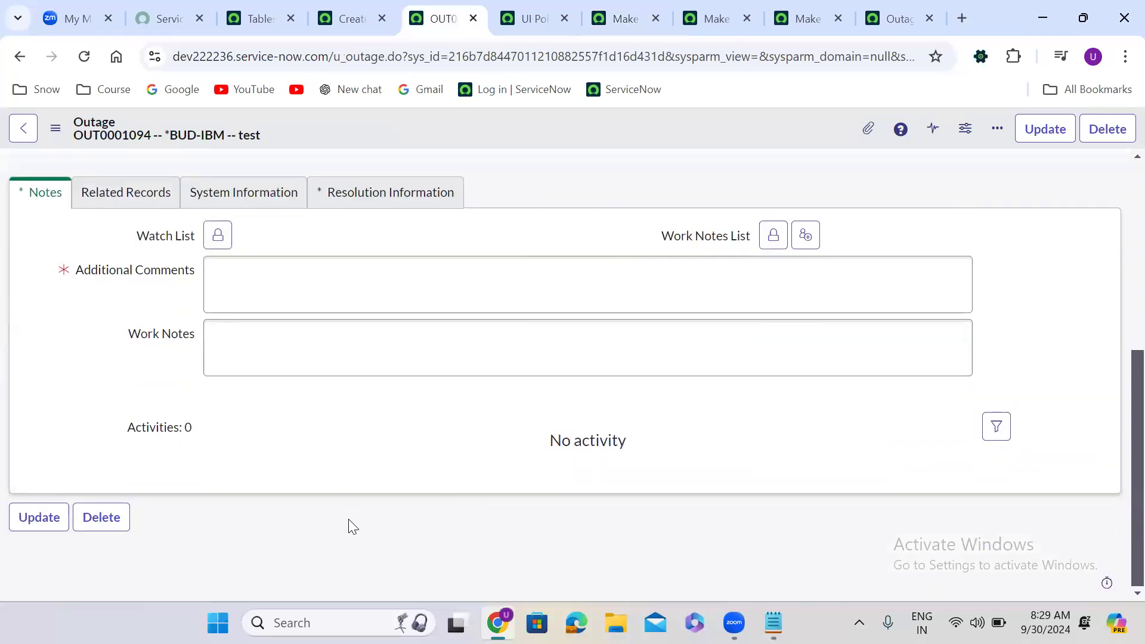
left_click(122, 200)
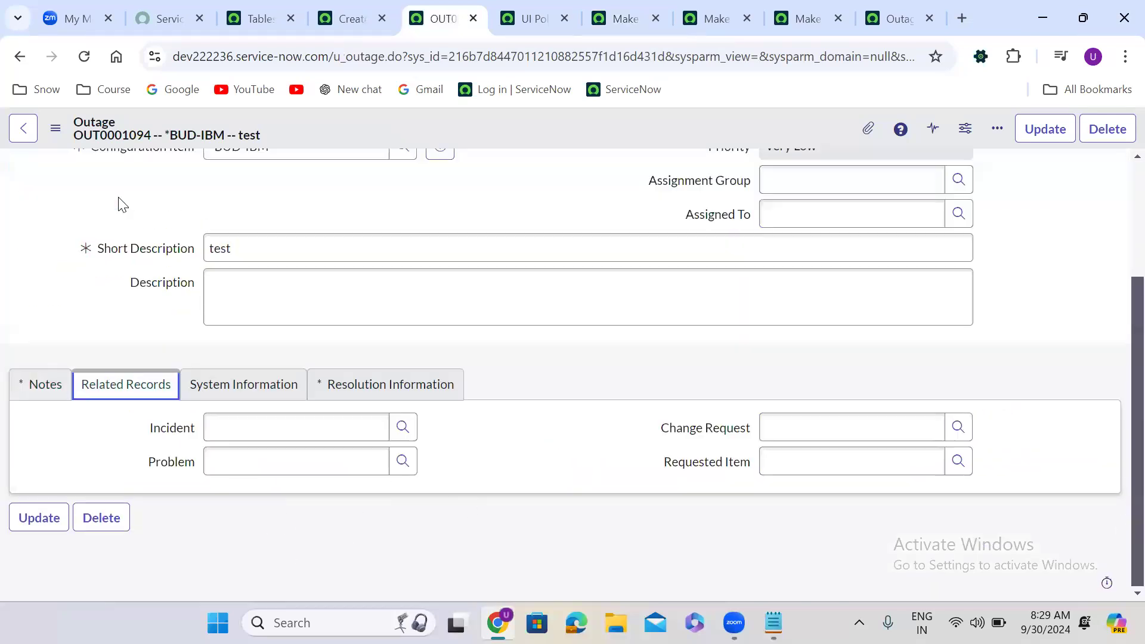
left_click(32, 386)
left_click(232, 383)
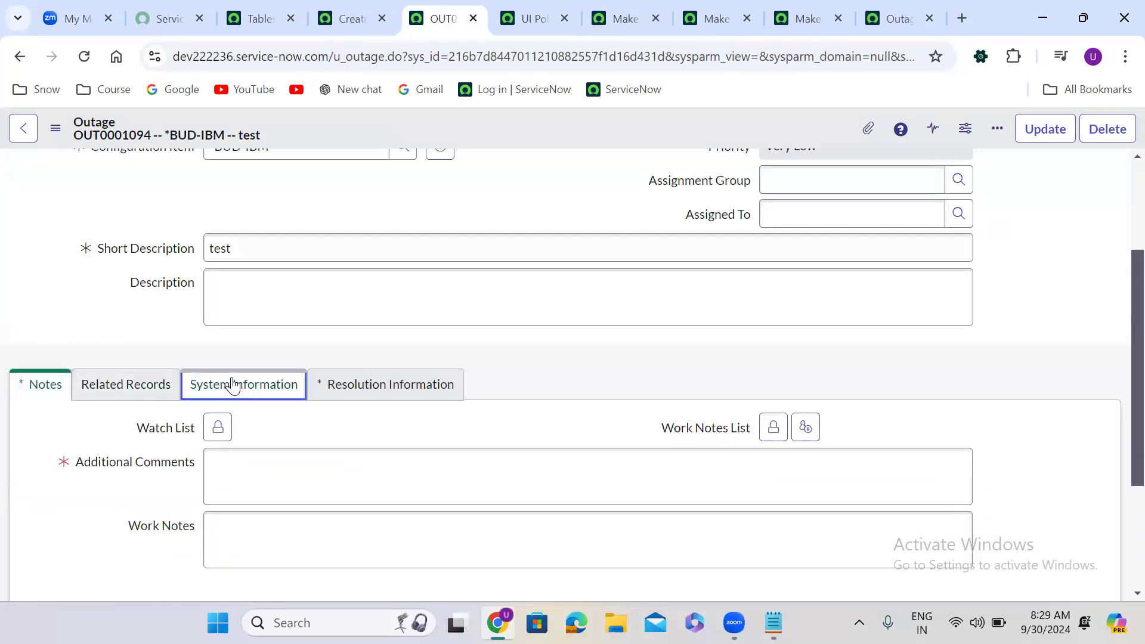
left_click(362, 396)
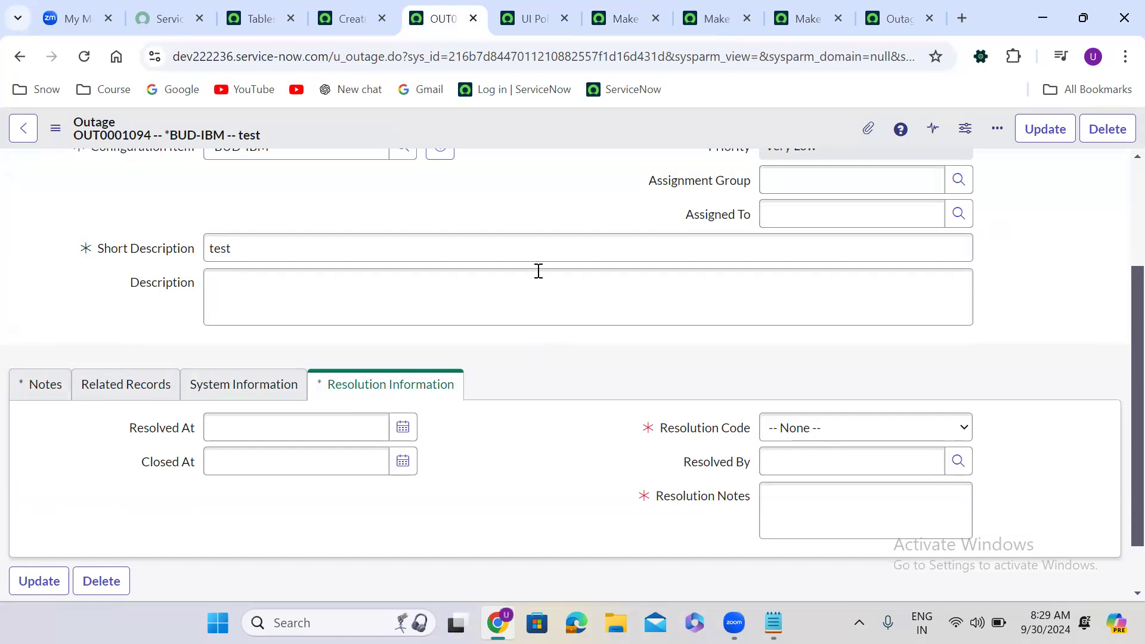
Open the related lists configuration for the Outage form, leaving the record without saving its changes.
right_click(449, 120)
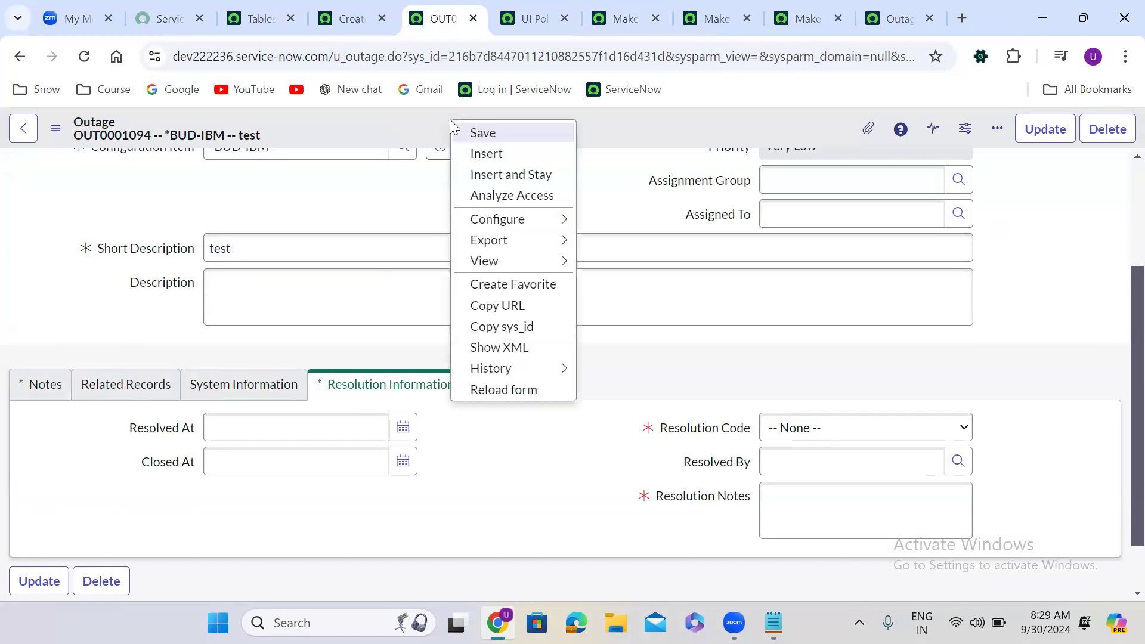
mouse_move(507, 239)
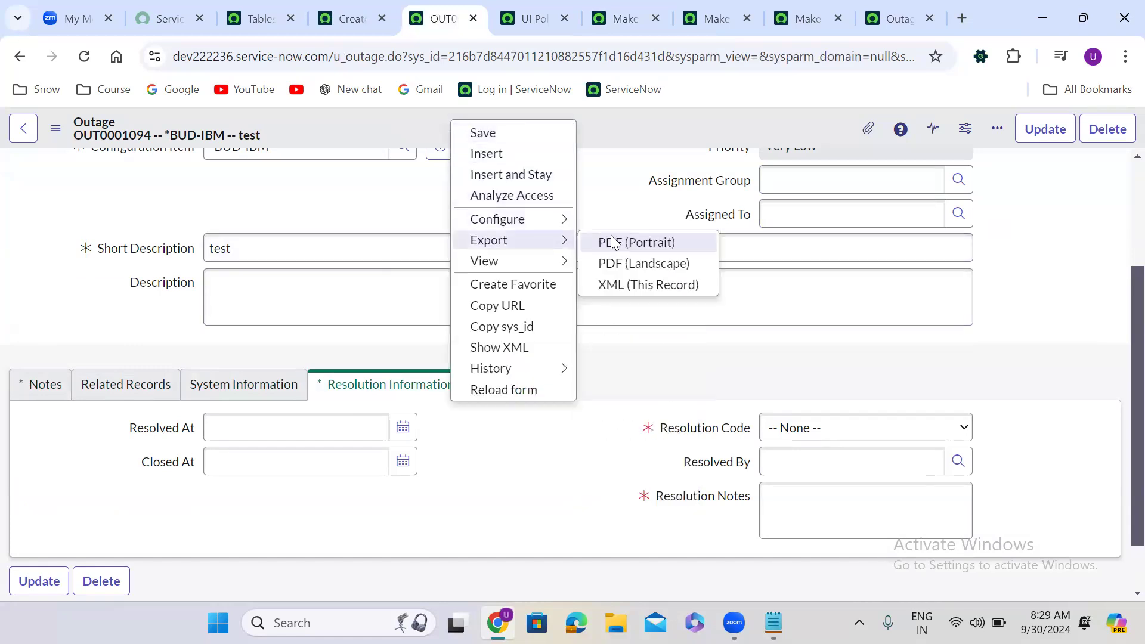
mouse_move(532, 221)
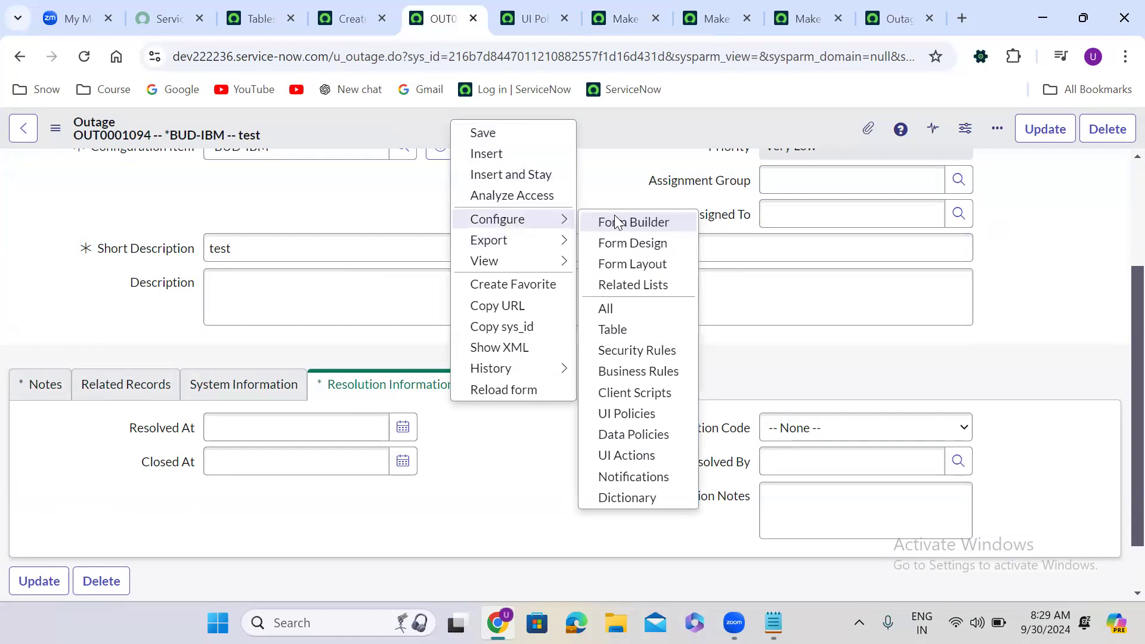
left_click(634, 289)
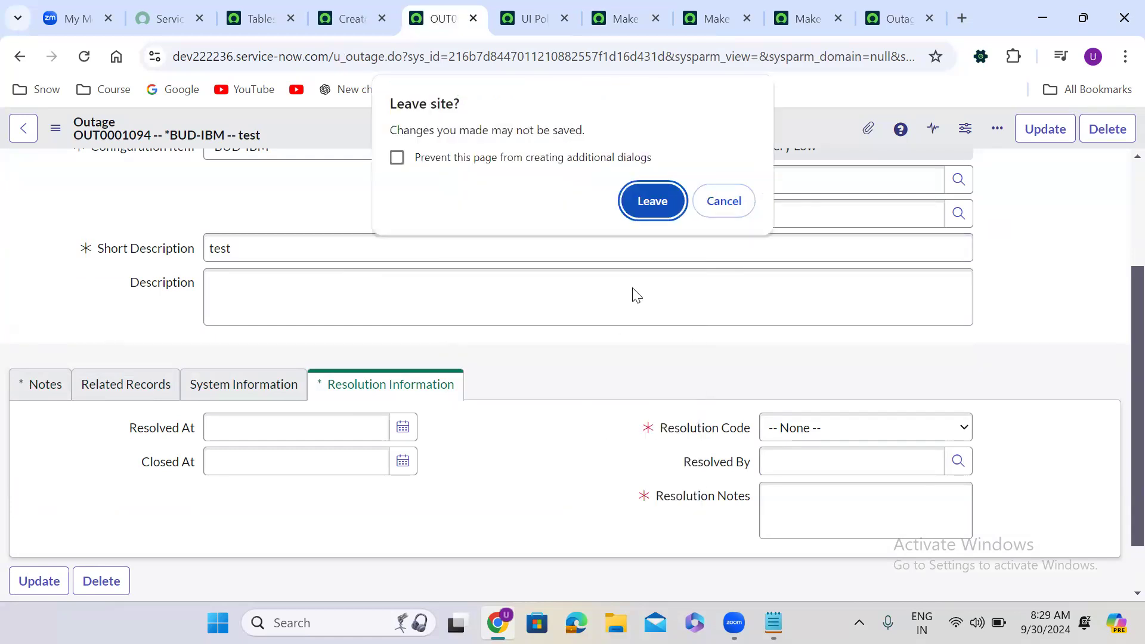
left_click(652, 199)
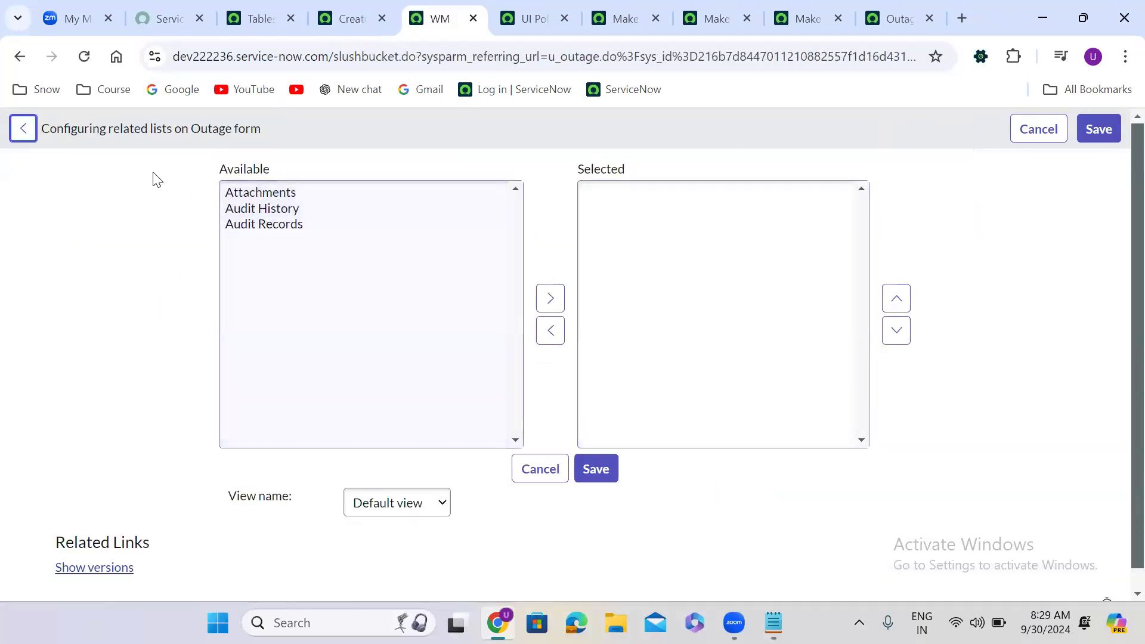
Add Attachments, Audit History and Audit Records as related lists on the Outage form and save the configuration.
double_click(247, 194)
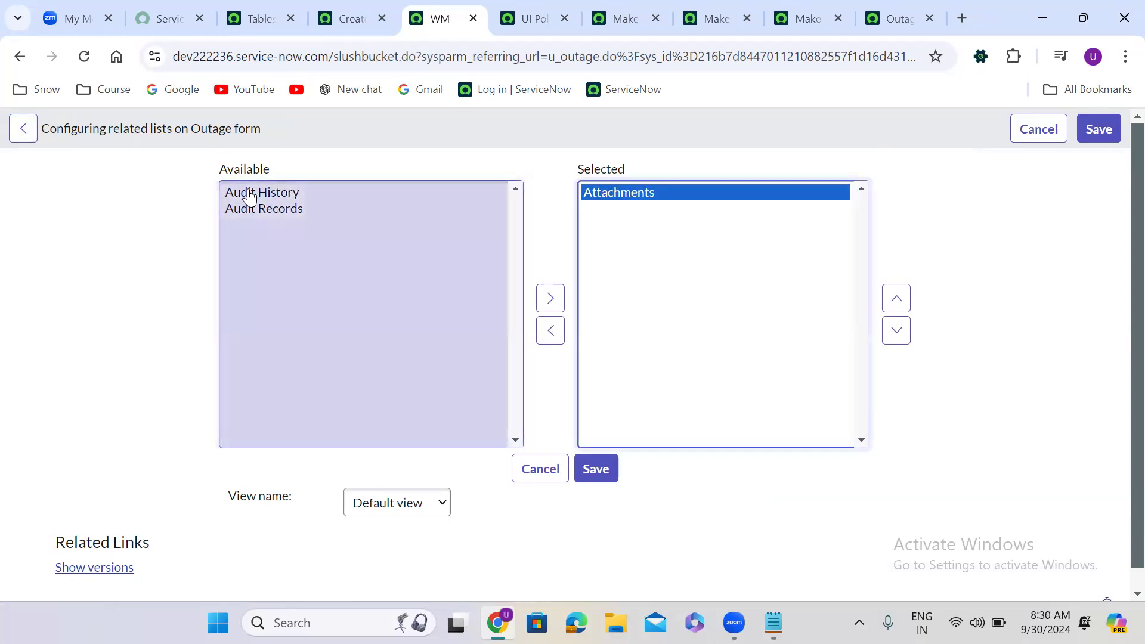
double_click(249, 195)
double_click(249, 194)
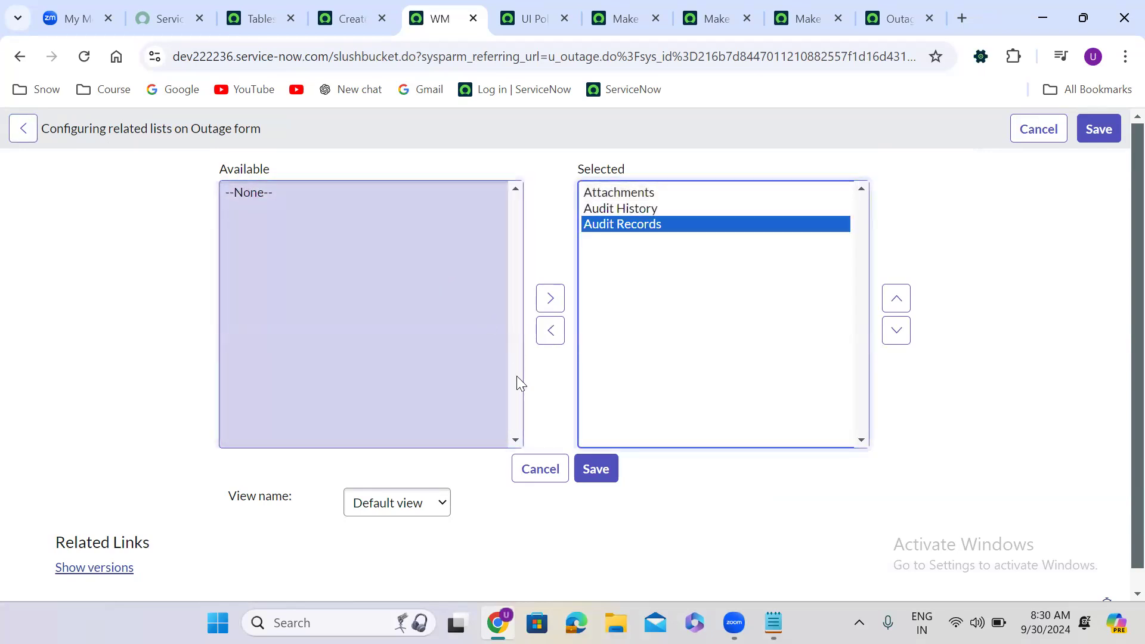
left_click(598, 467)
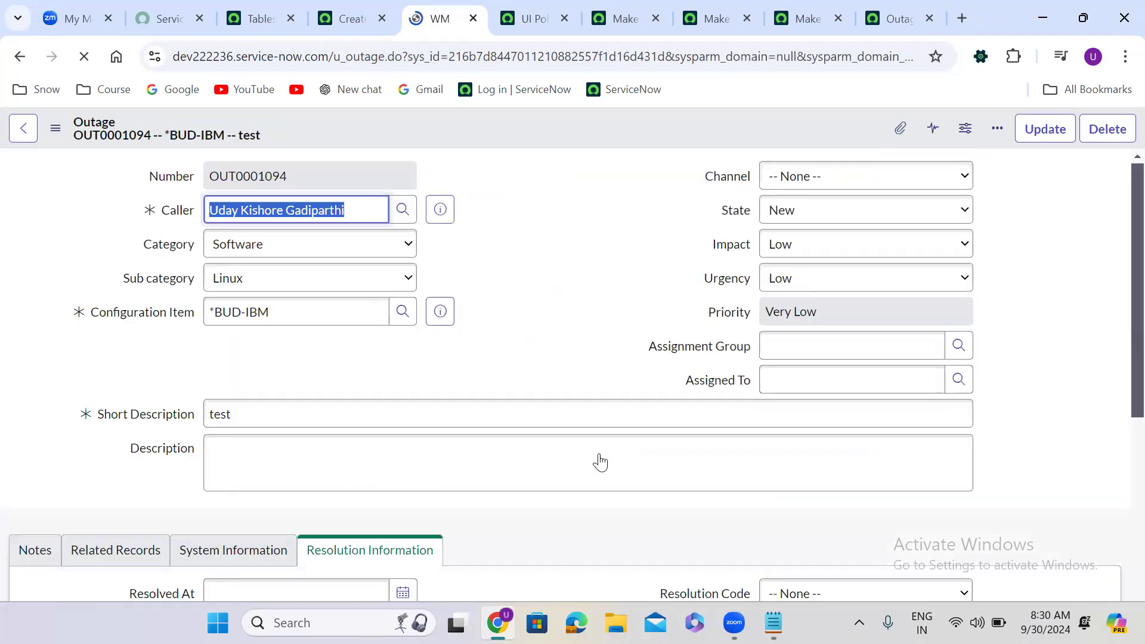
left_click(484, 385)
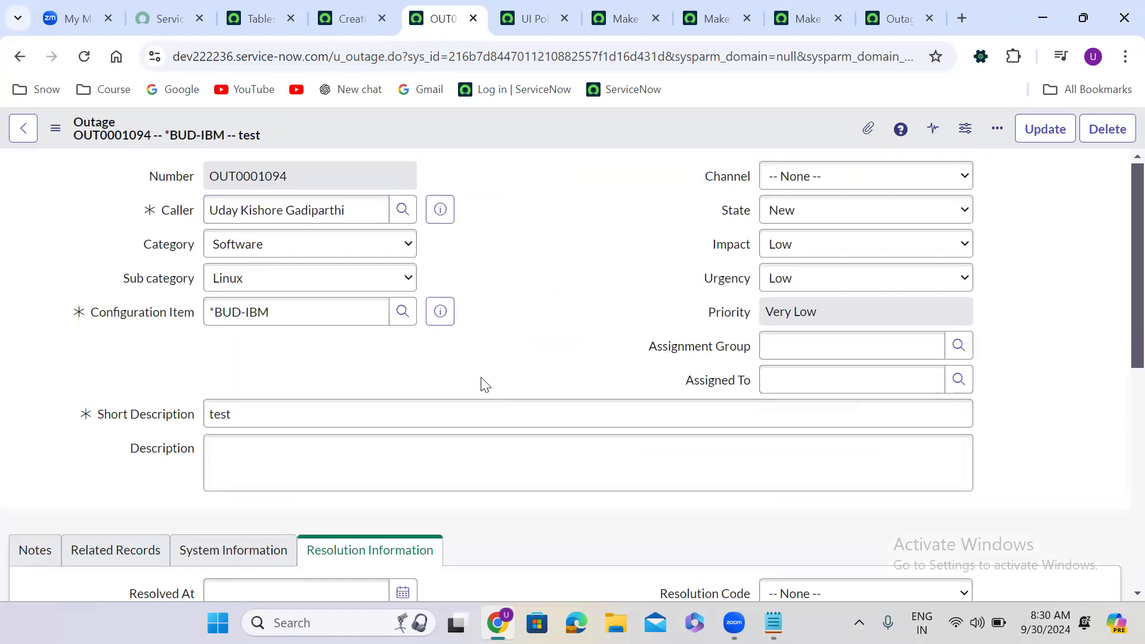
Examine the Attachments, Audit History and Audit Records related lists at the end of the outage record.
scroll(484, 385, "down", 8)
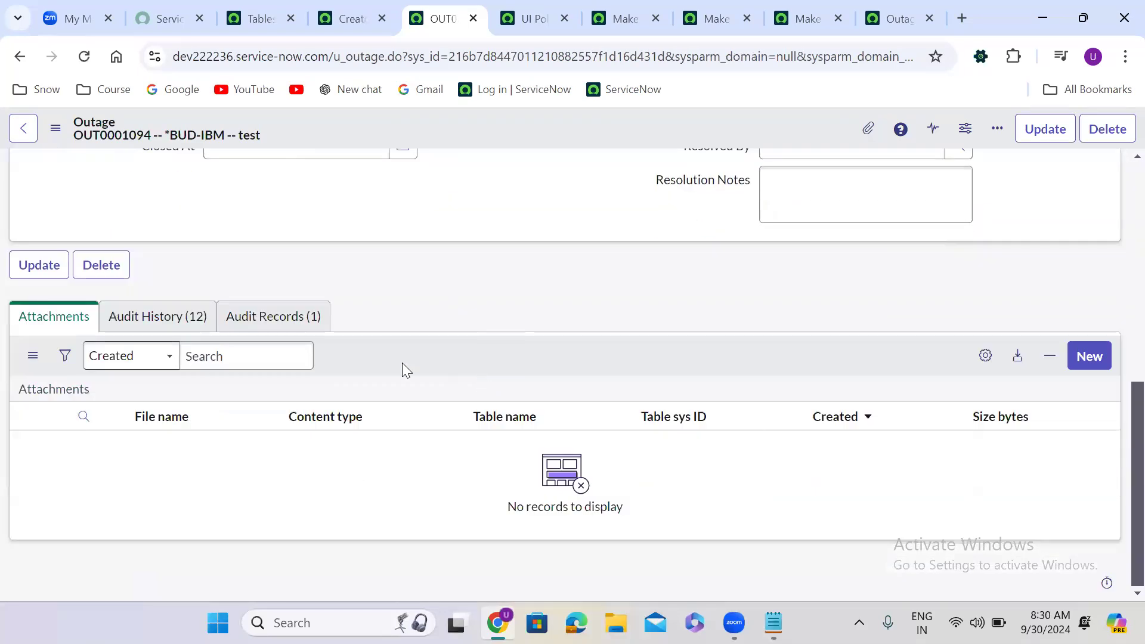
left_click(61, 318)
left_click(177, 328)
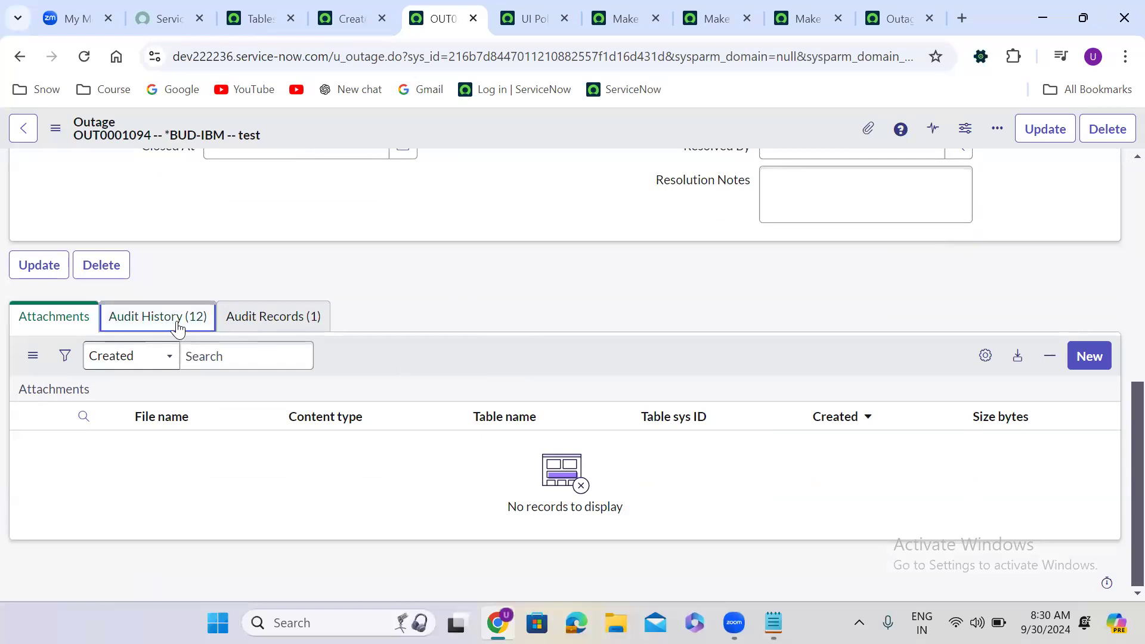
left_click(270, 322)
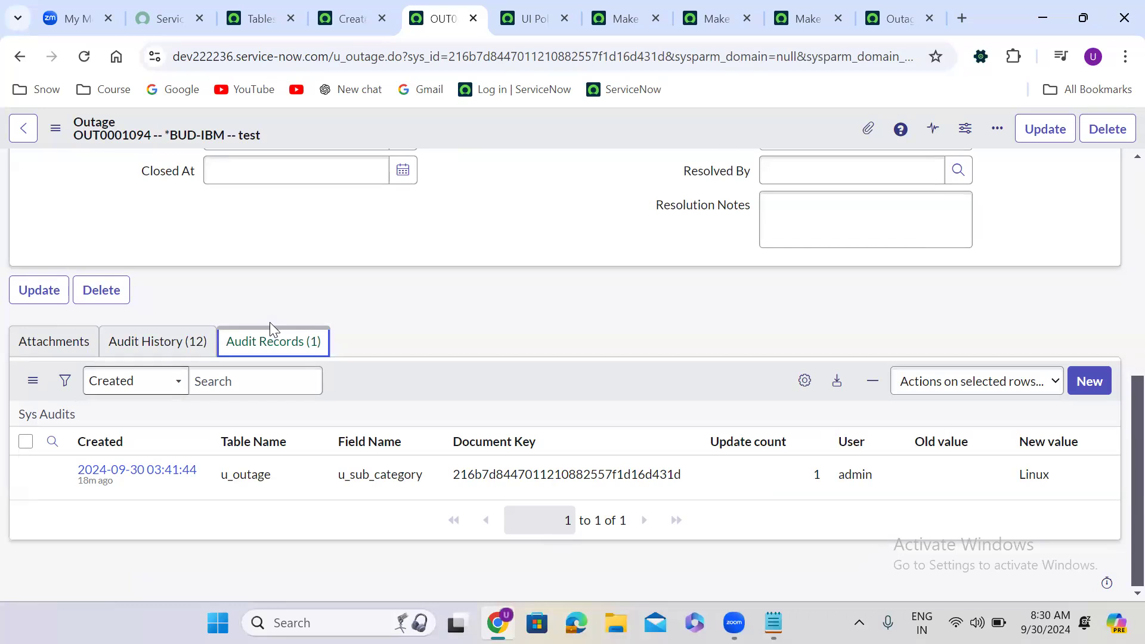
left_click(66, 342)
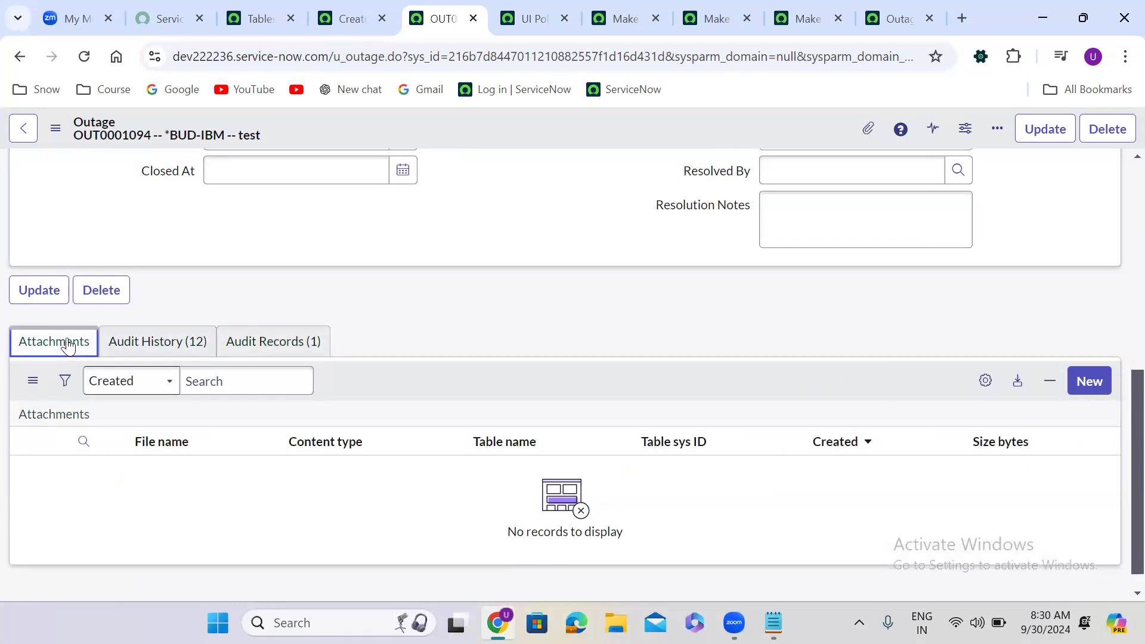
left_click(140, 339)
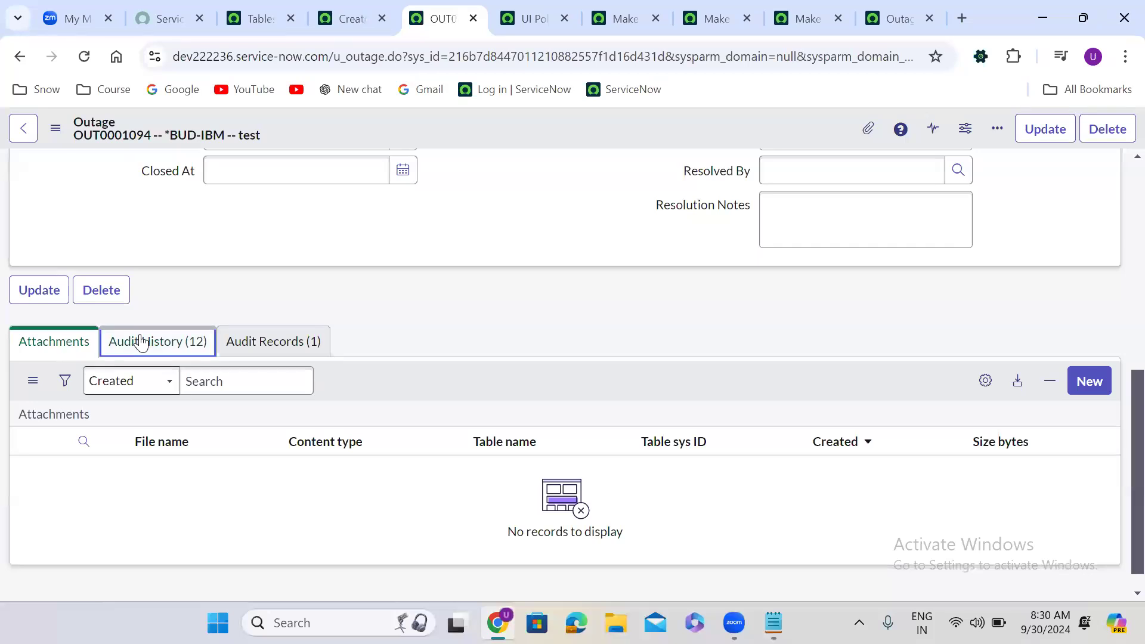
left_click(76, 345)
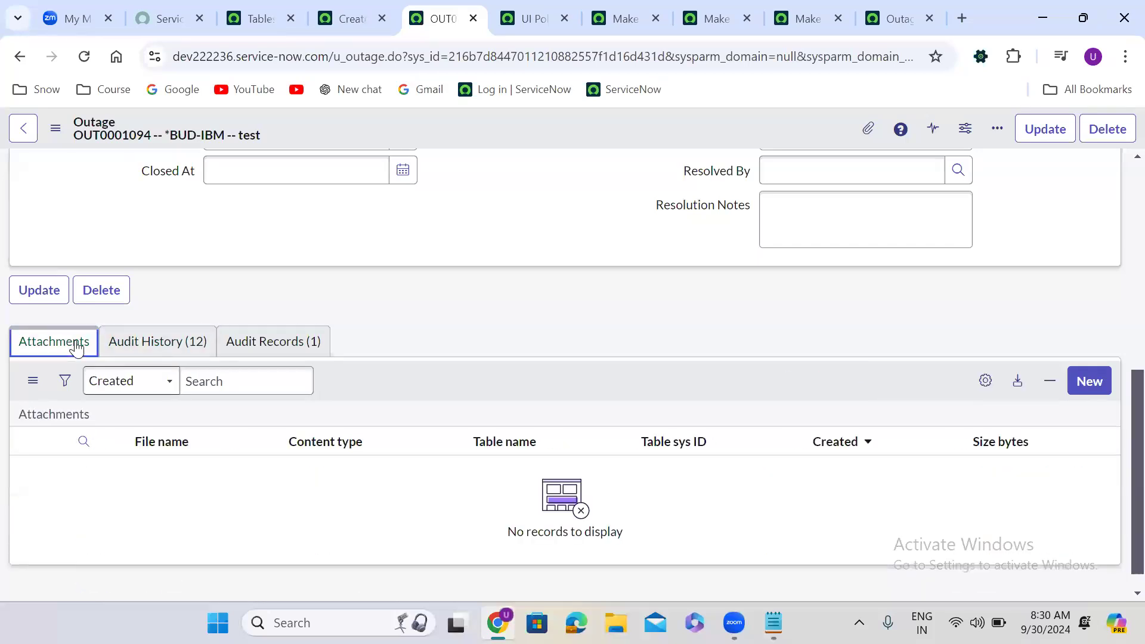
left_click(157, 340)
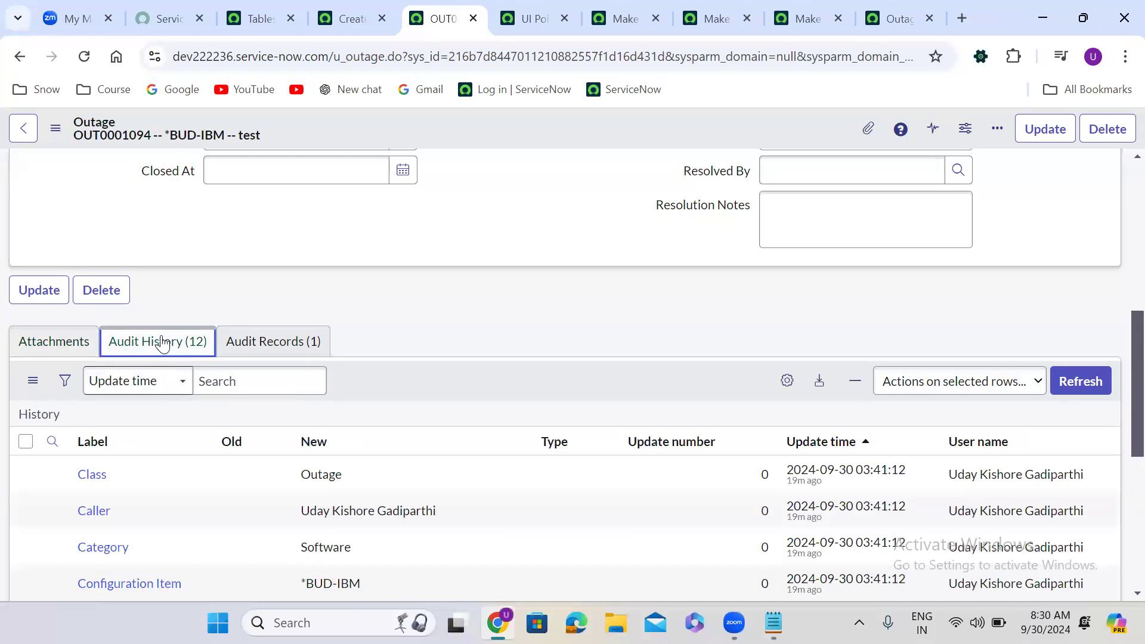
left_click(273, 343)
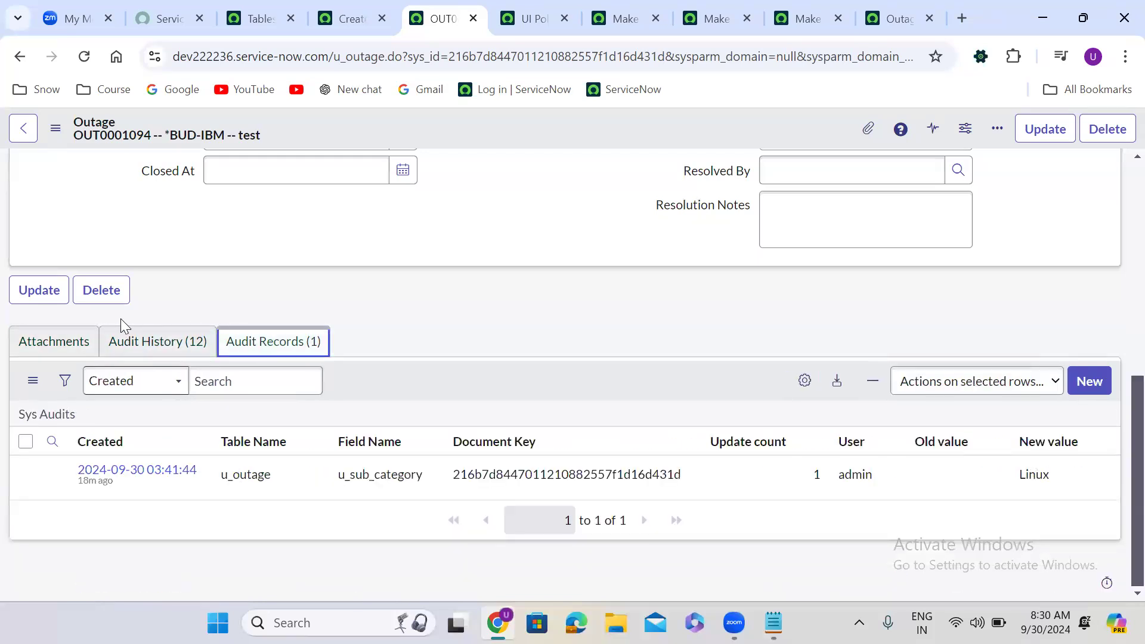
left_click(327, 321)
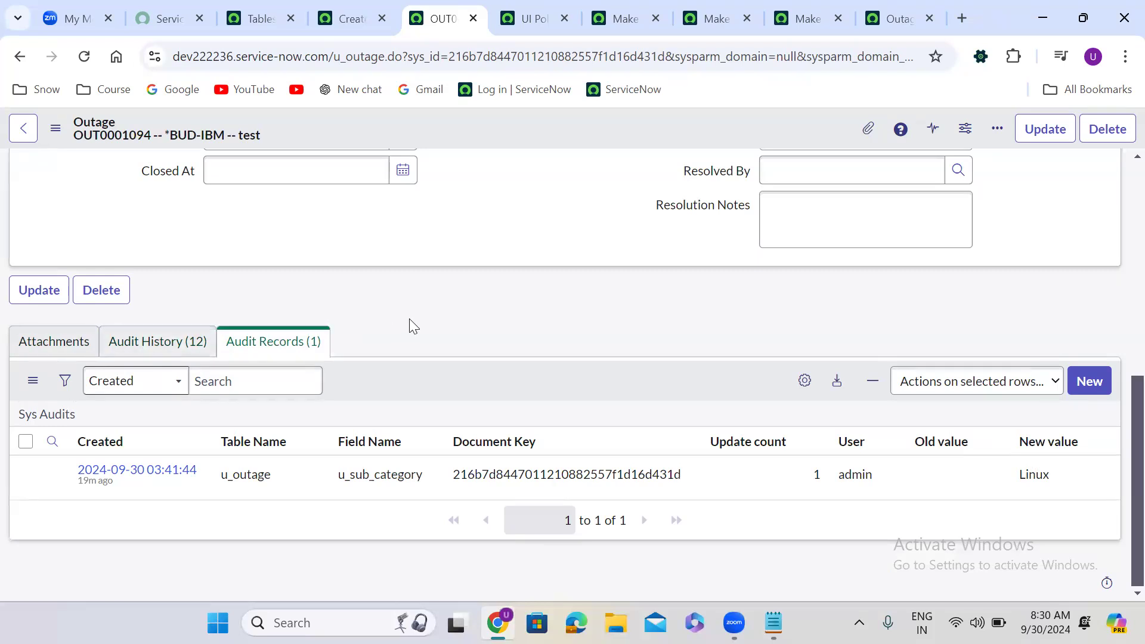
Create a related list action on the Make additional Comments mandatory UI policy that sets Visible to False for Attachments, and submit it.
left_click(629, 21)
scroll(336, 354, "down", 15)
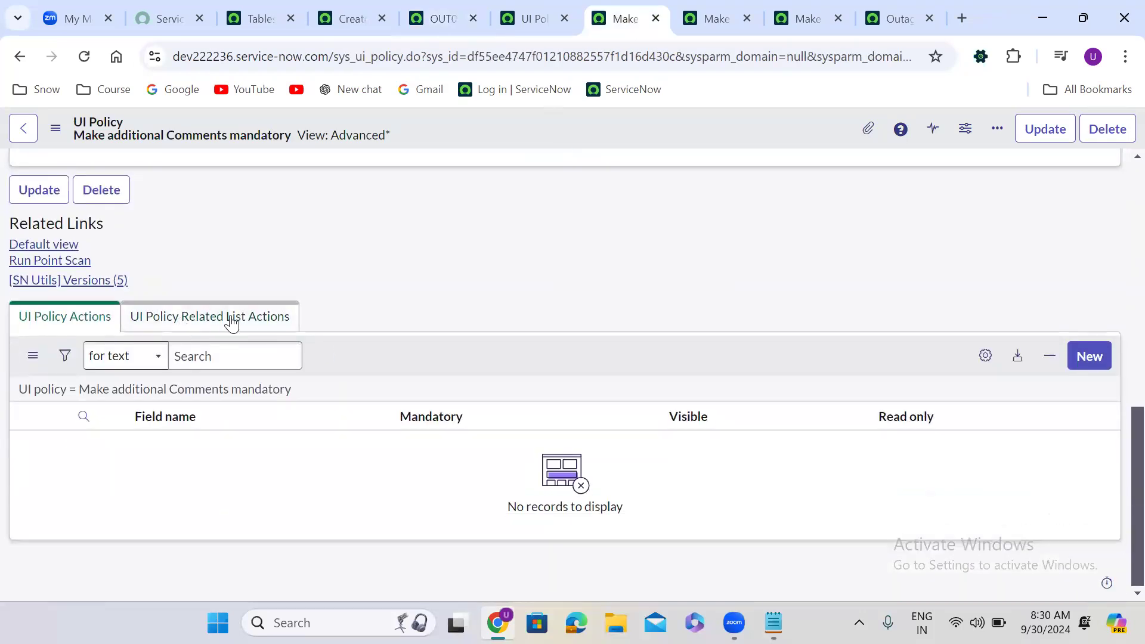
left_click(231, 323)
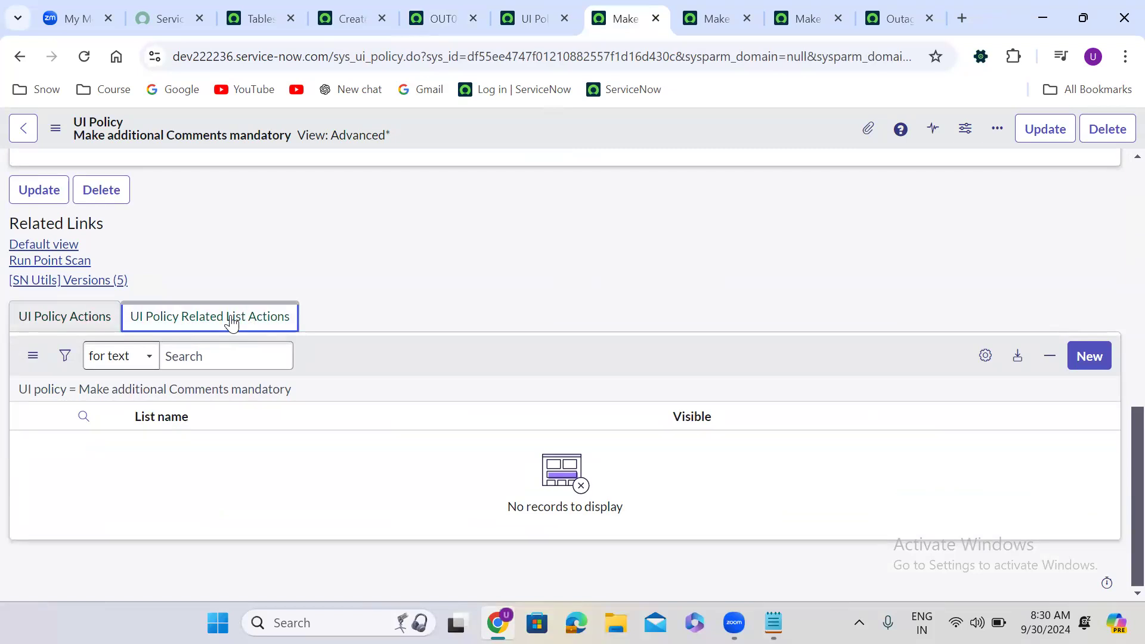
left_click(1099, 356)
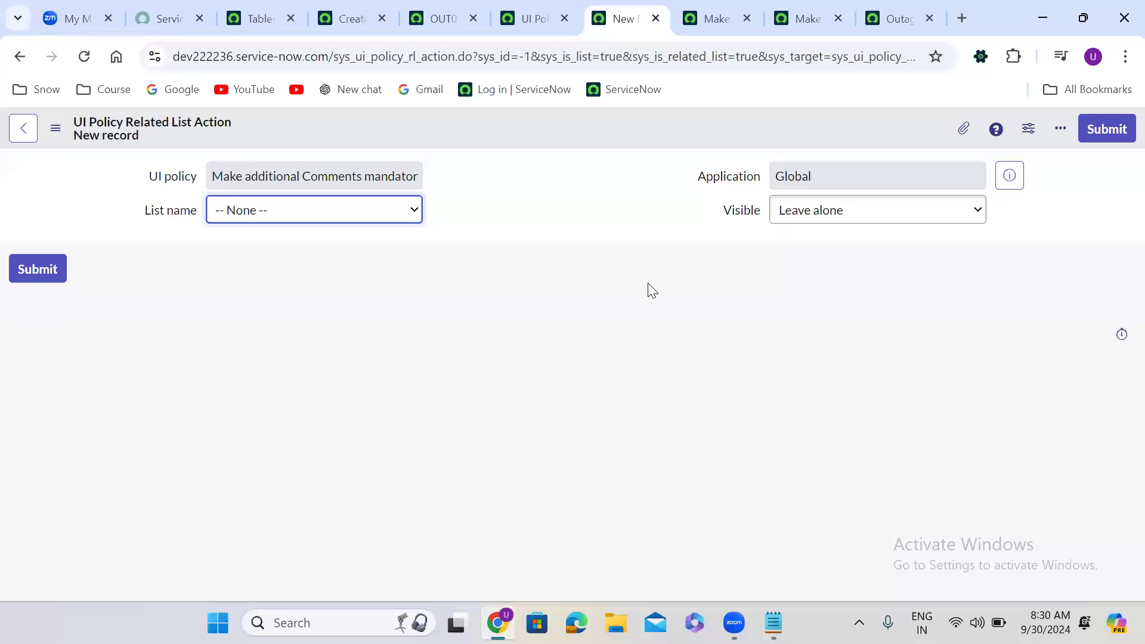
left_click(282, 212)
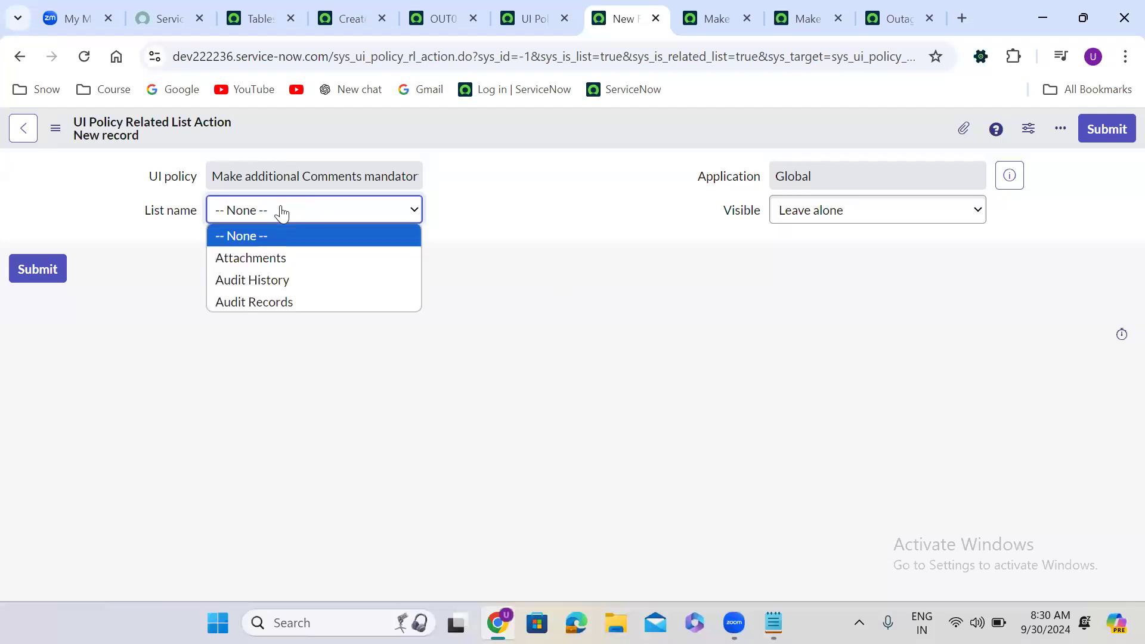
left_click(292, 257)
left_click(813, 216)
key("Escape")
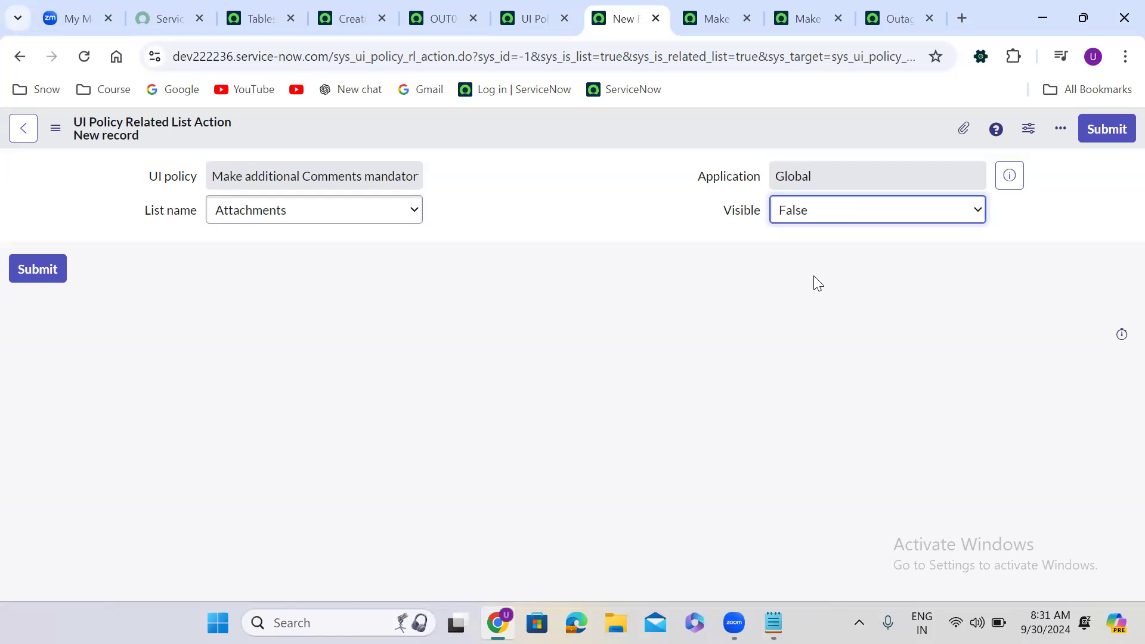
left_click(1109, 128)
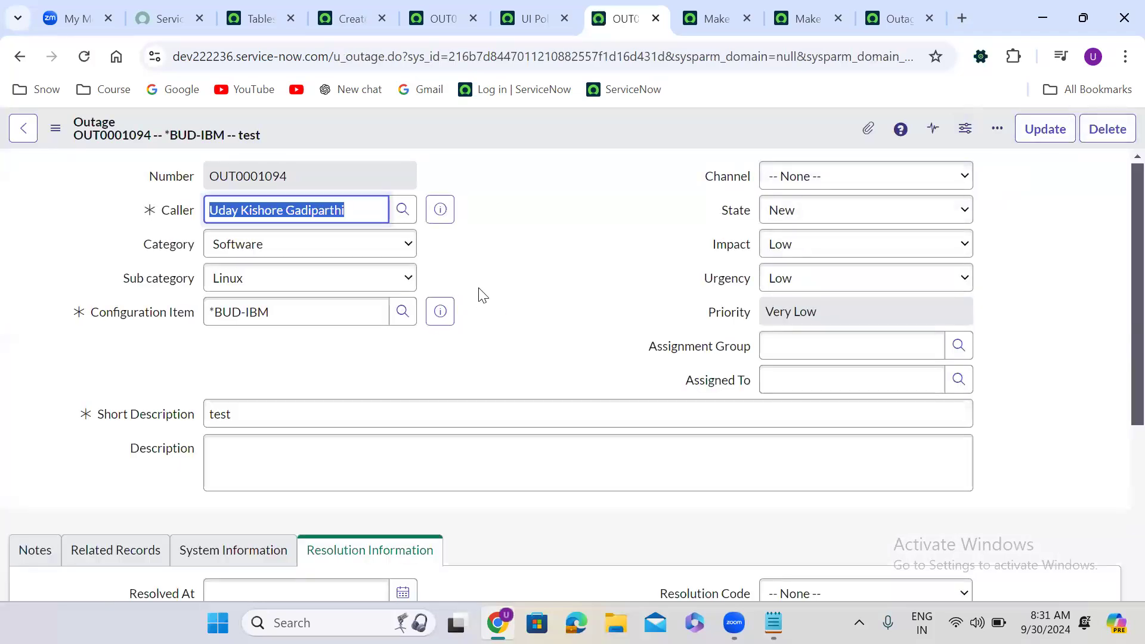
Set the outage's State to Closed after trying Resolved, comparing its related lists before and after the change.
scroll(483, 292, "down", 8)
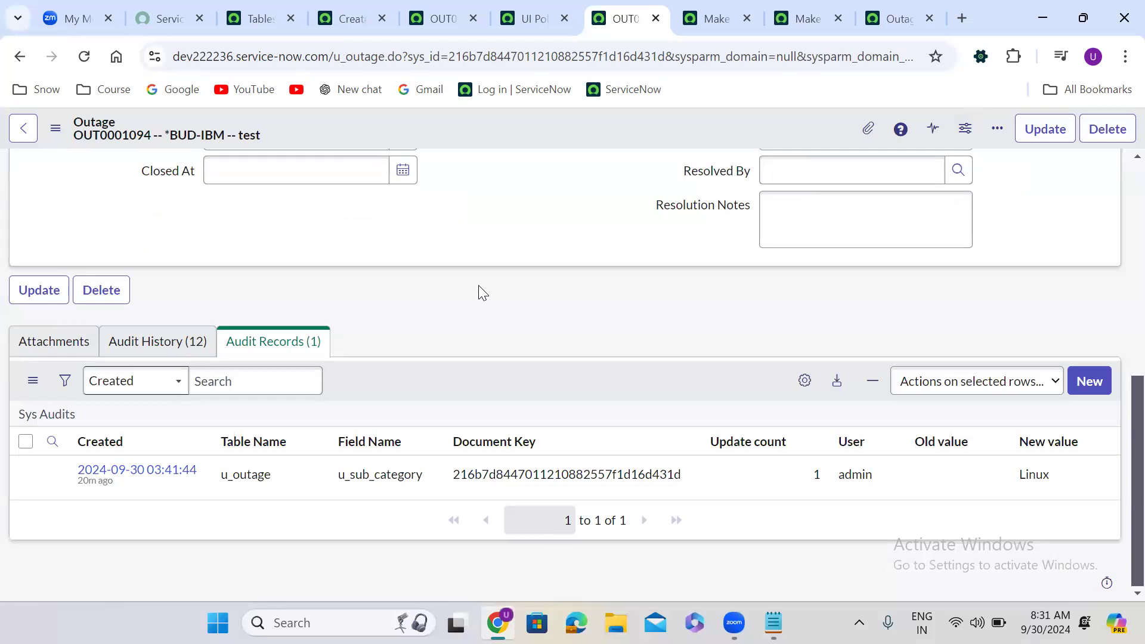
scroll(483, 292, "up", 8)
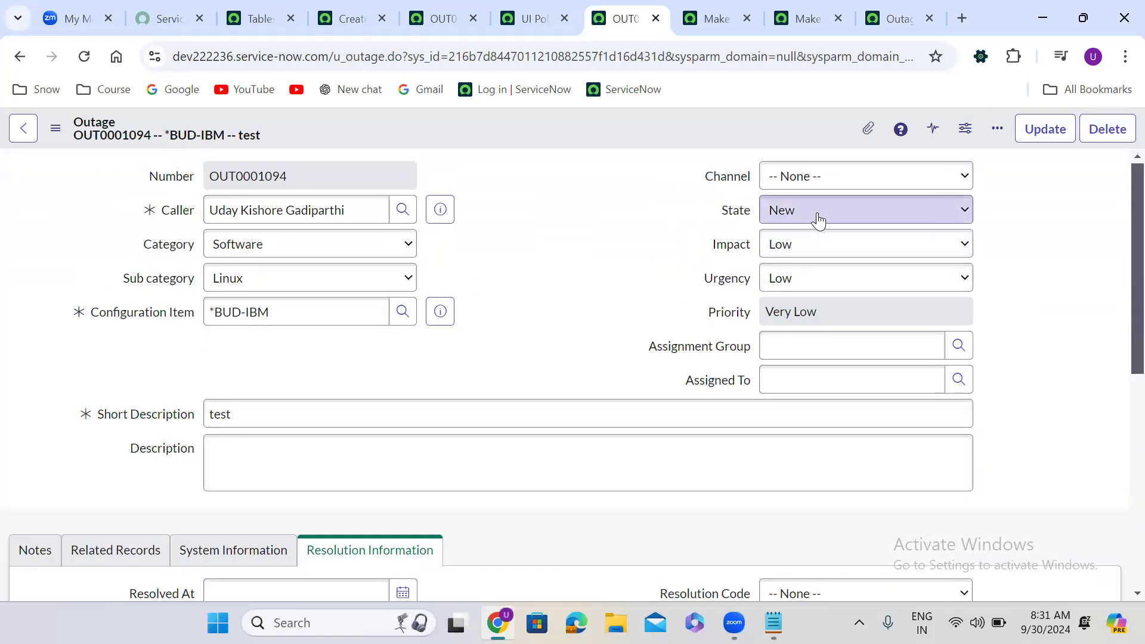
left_click(818, 222)
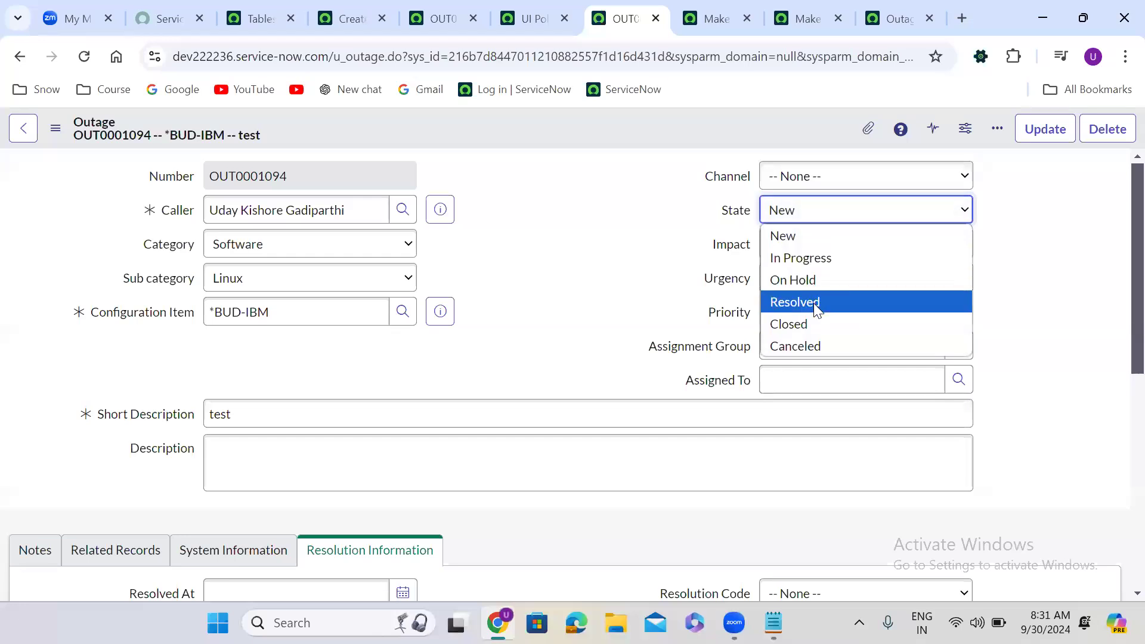
left_click(814, 302)
left_click(806, 217)
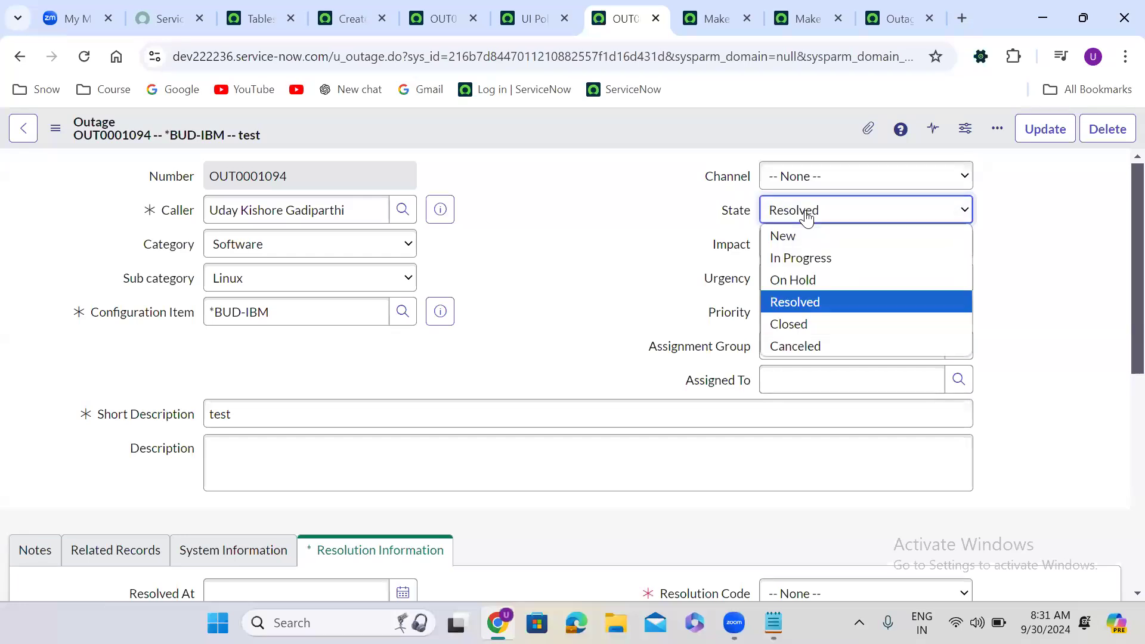
left_click(798, 324)
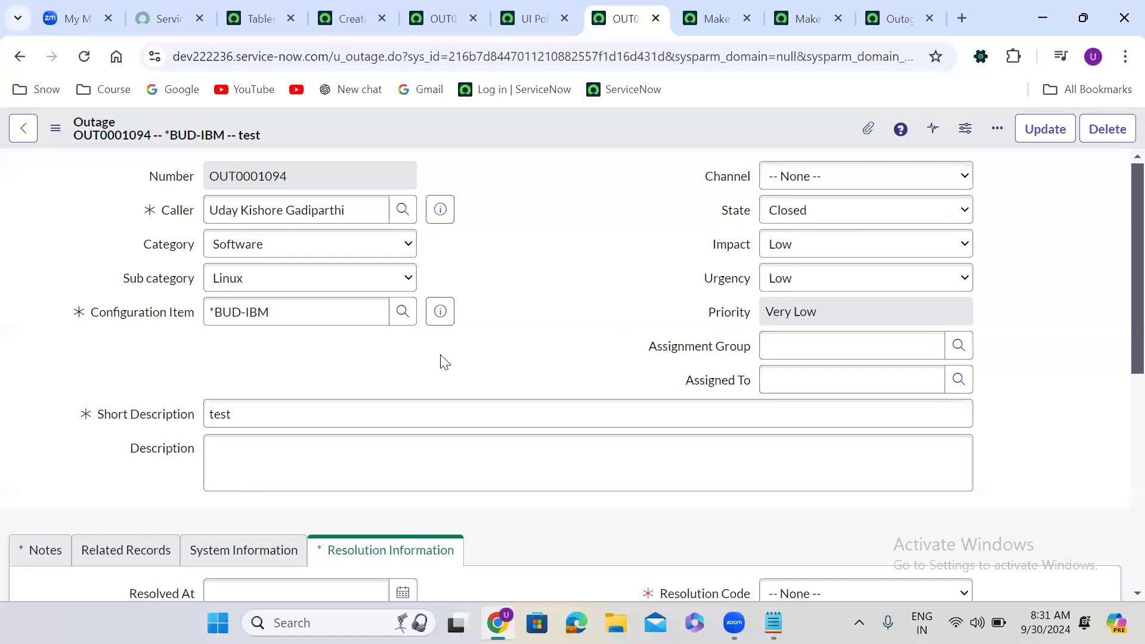
scroll(443, 361, "down", 8)
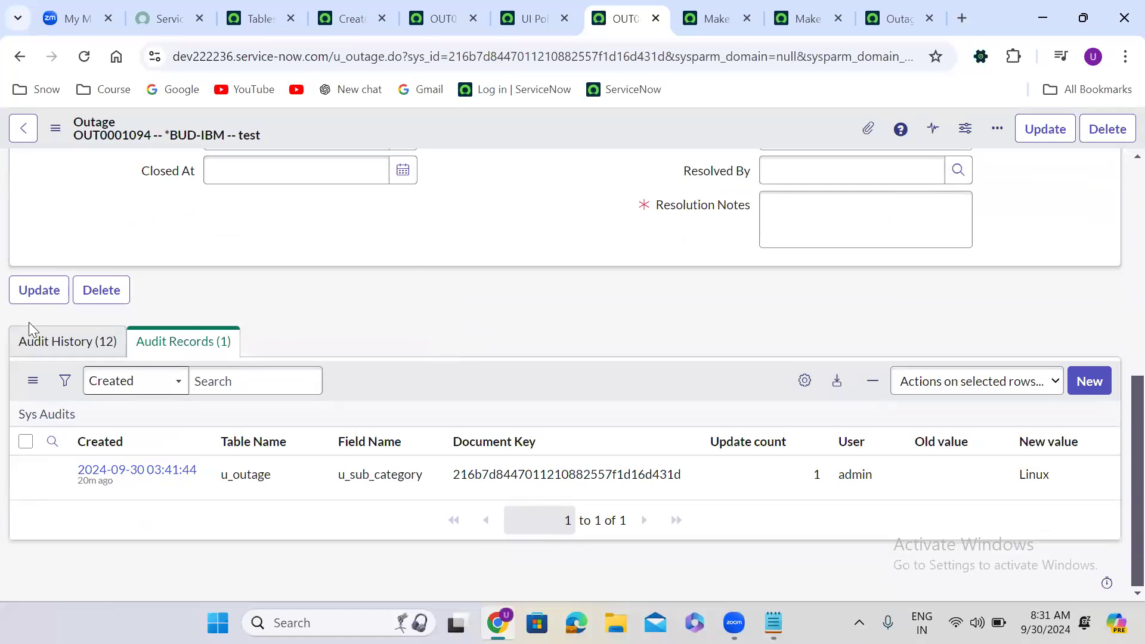
Open the Make additional Comments mandatory policy from the UI Policies list in a separate browser tab.
left_click(716, 18)
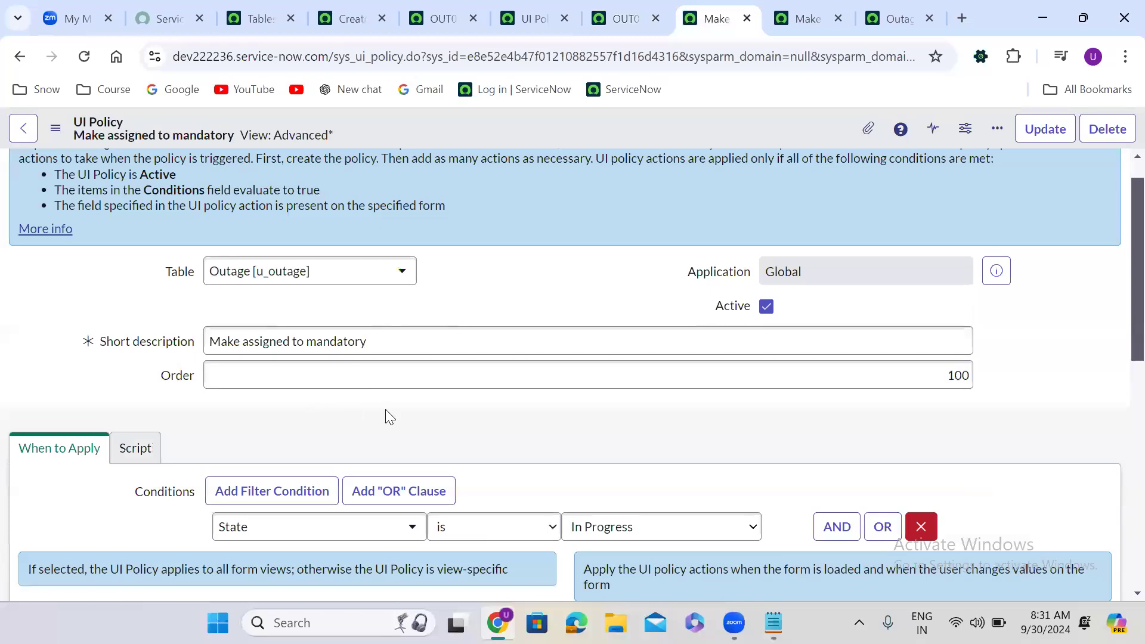
left_click(625, 8)
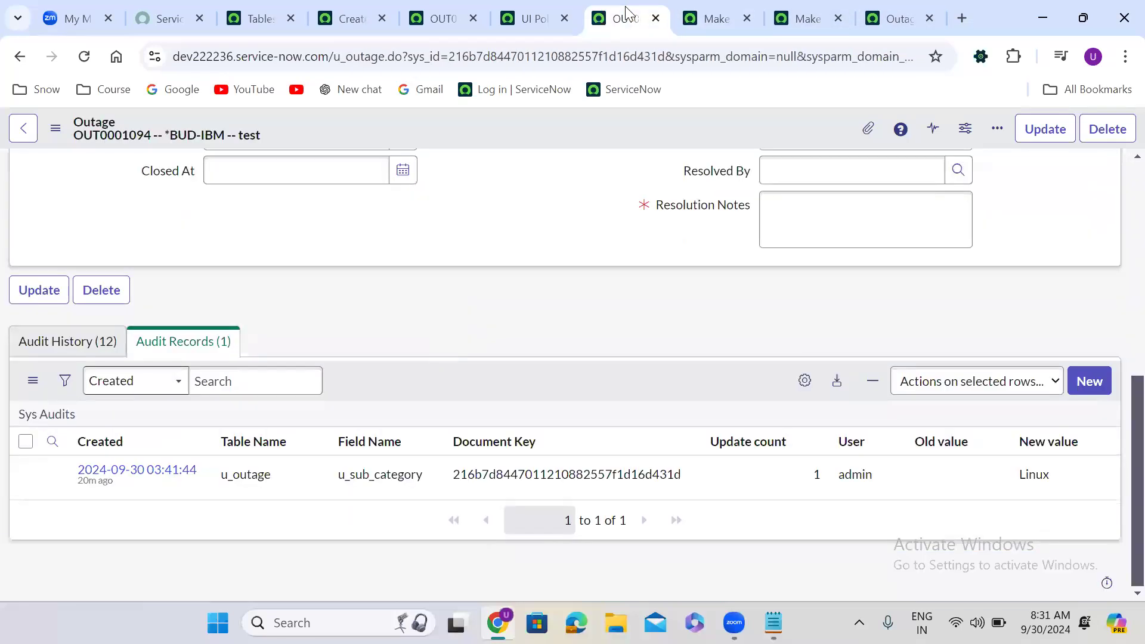
left_click(531, 7)
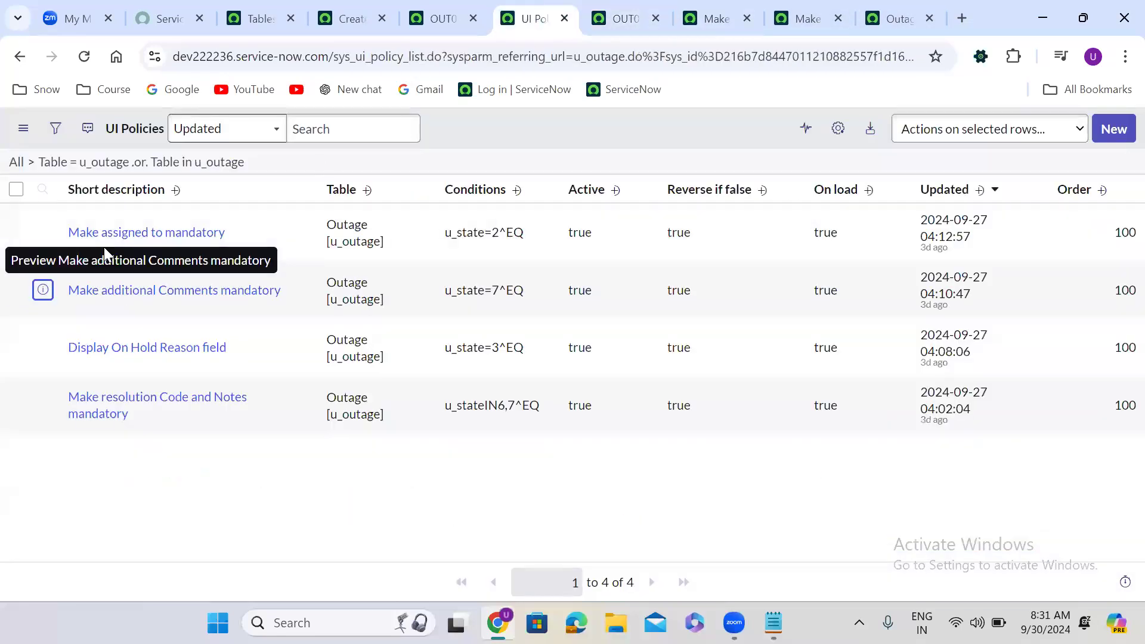
right_click(55, 292)
left_click(89, 305)
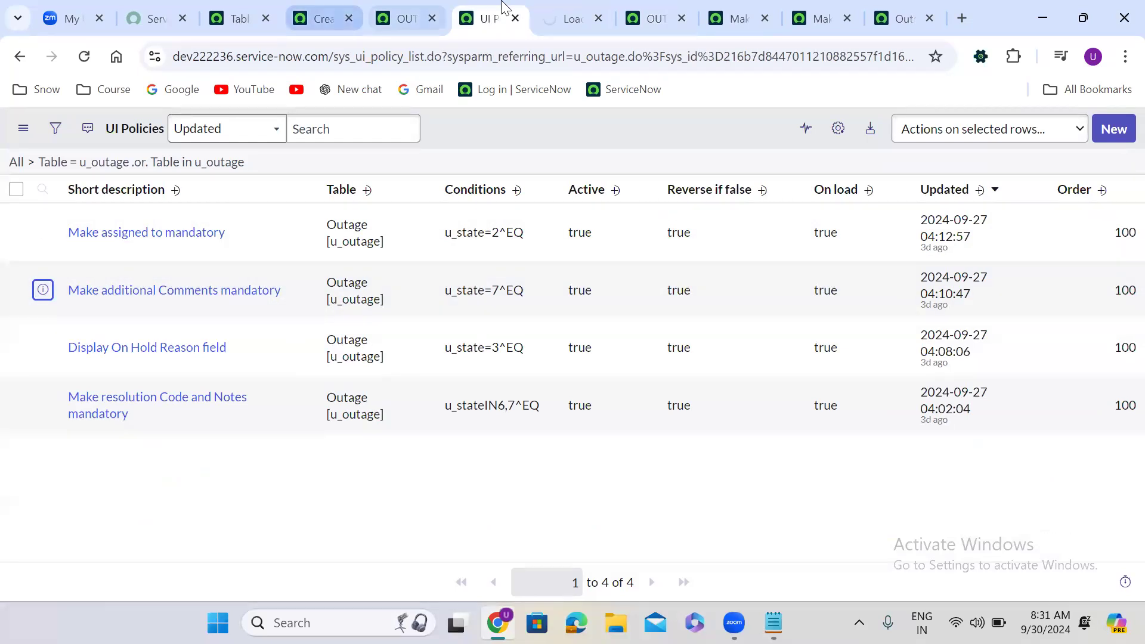
left_click(549, 11)
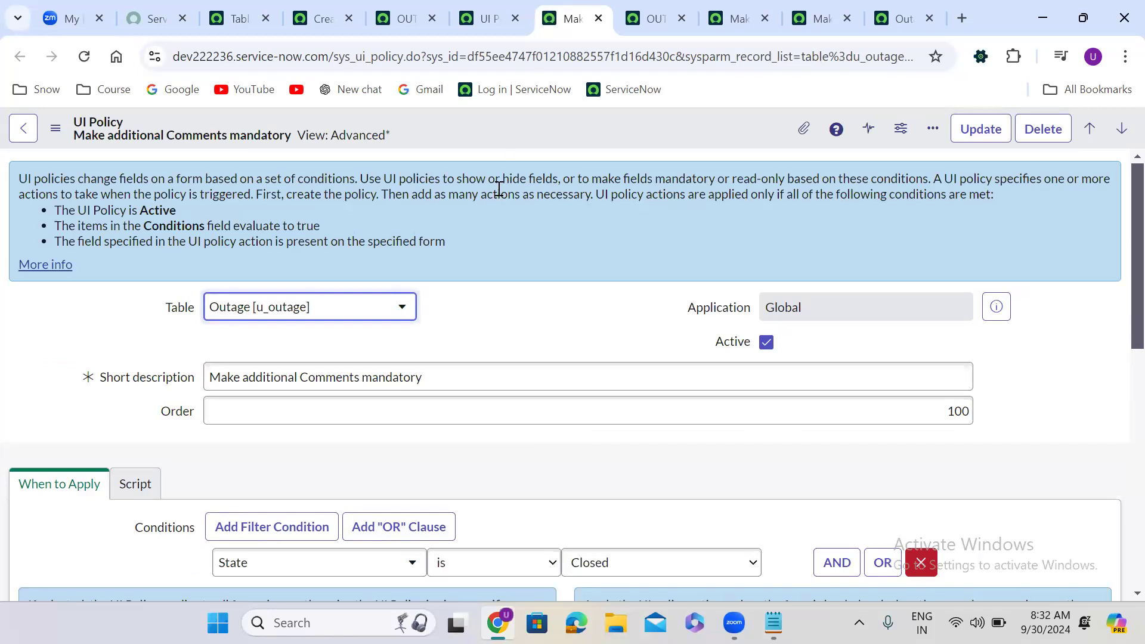
Review the policy's closure condition, its related list action and its scripts.
left_click(508, 229)
scroll(506, 222, "down", 4)
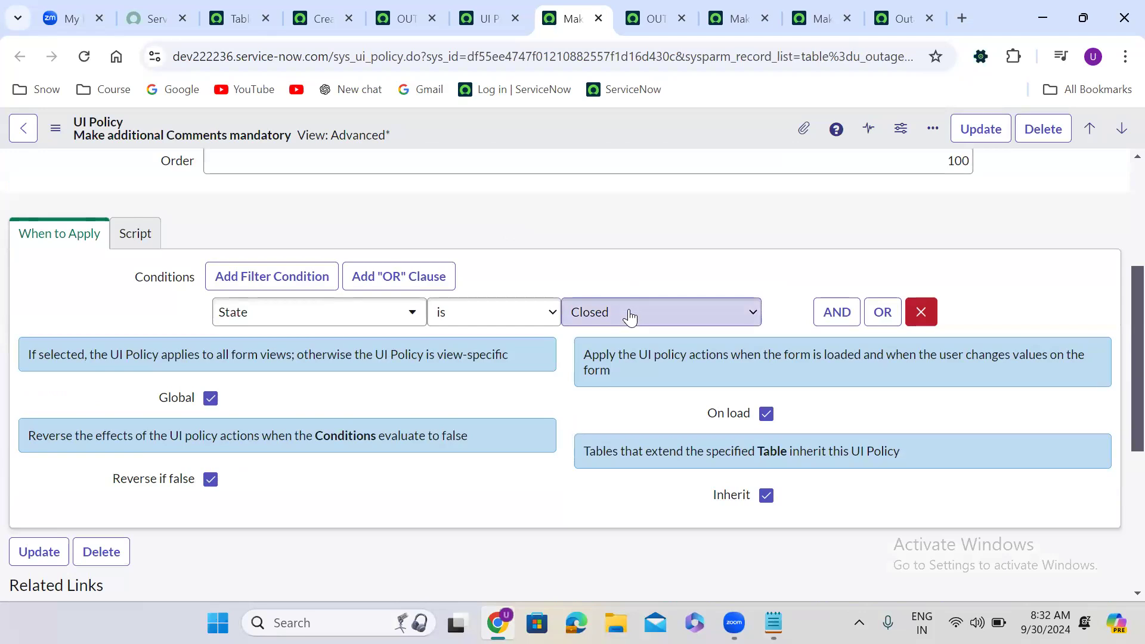
scroll(489, 435, "down", 5)
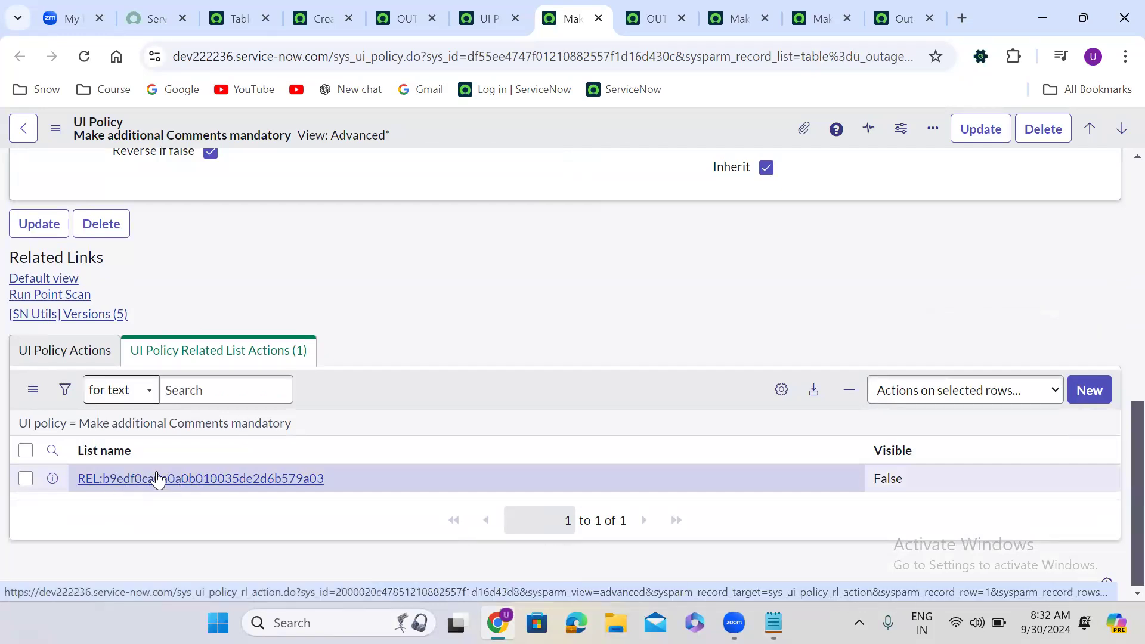
scroll(499, 285, "up", 5)
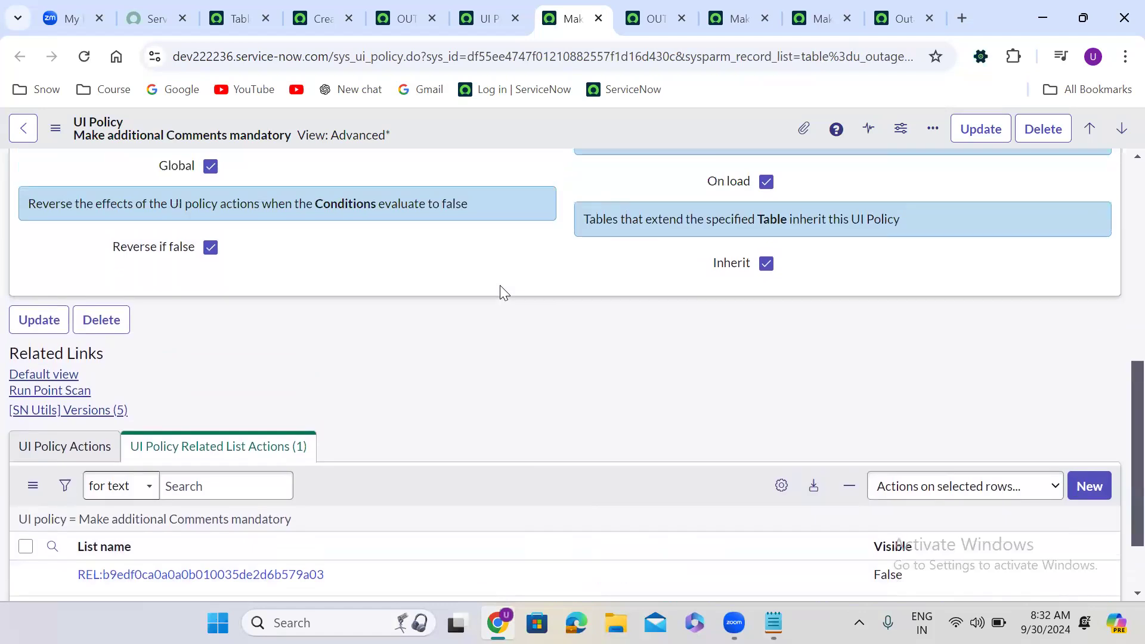
left_click(152, 193)
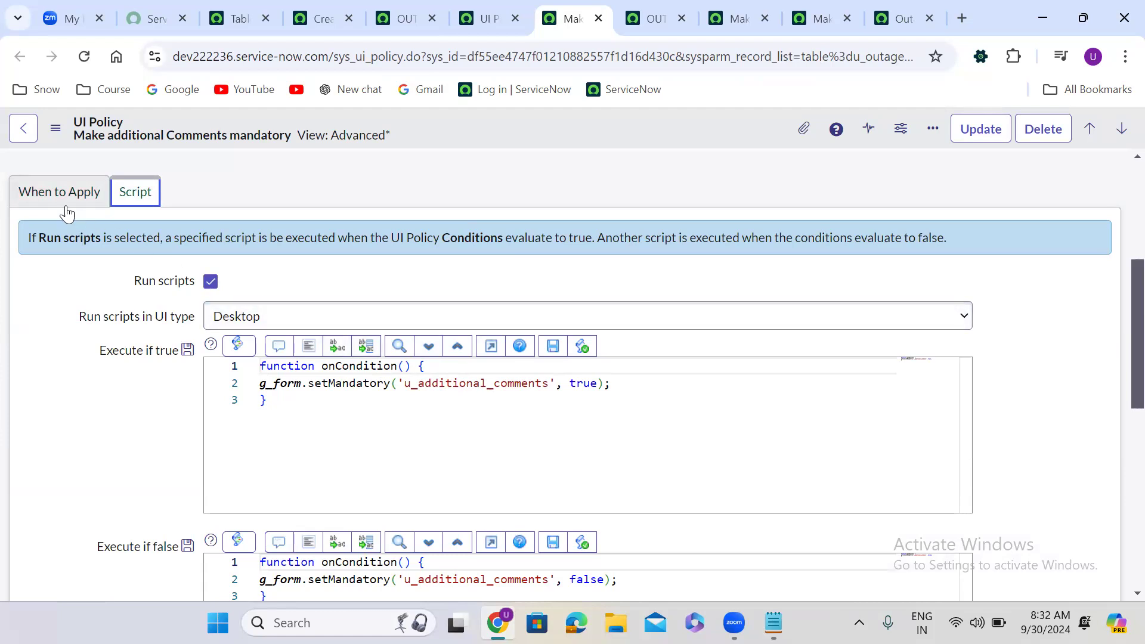
left_click(35, 193)
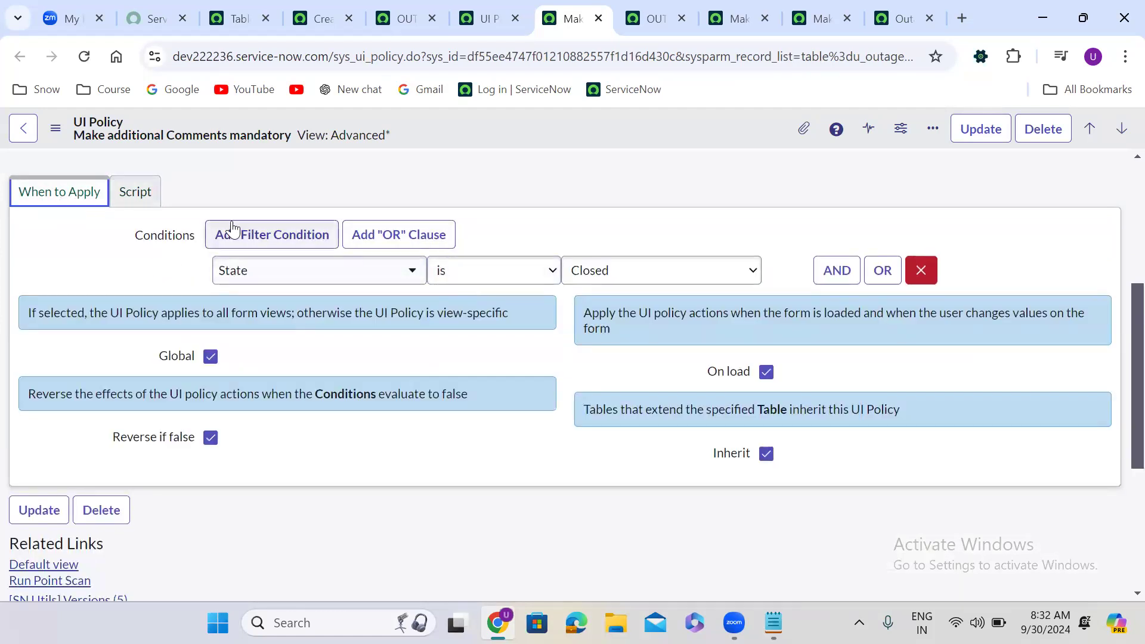
Compare the policy's Execute if true and Execute if false scripts with its State condition and its load and reverse options.
left_click(150, 205)
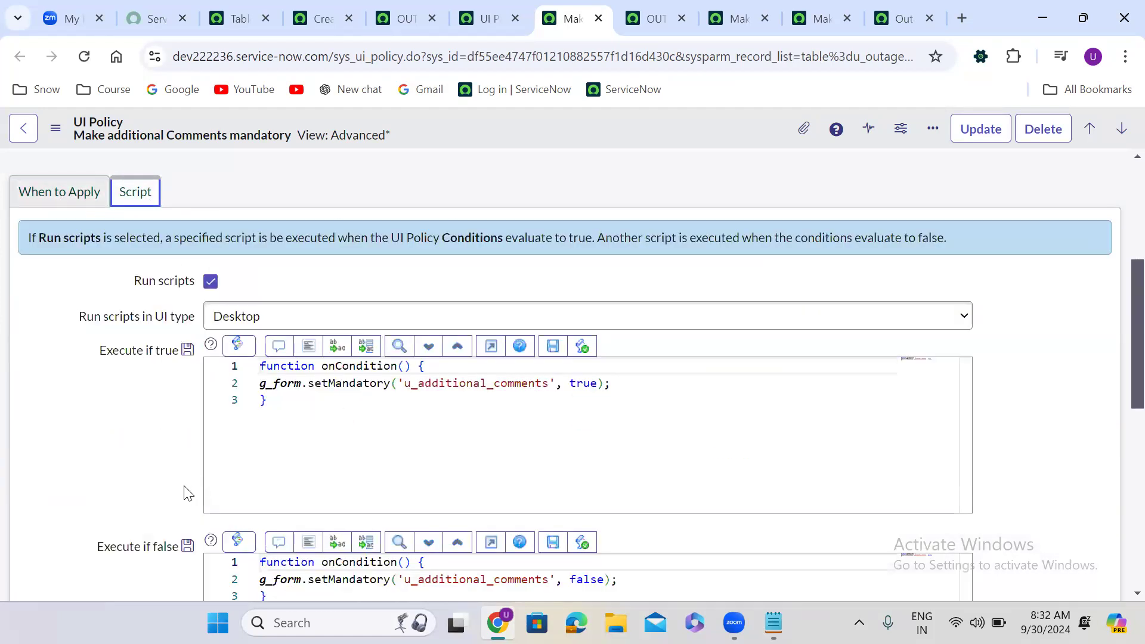
scroll(185, 493, "down", 1)
left_click(67, 245)
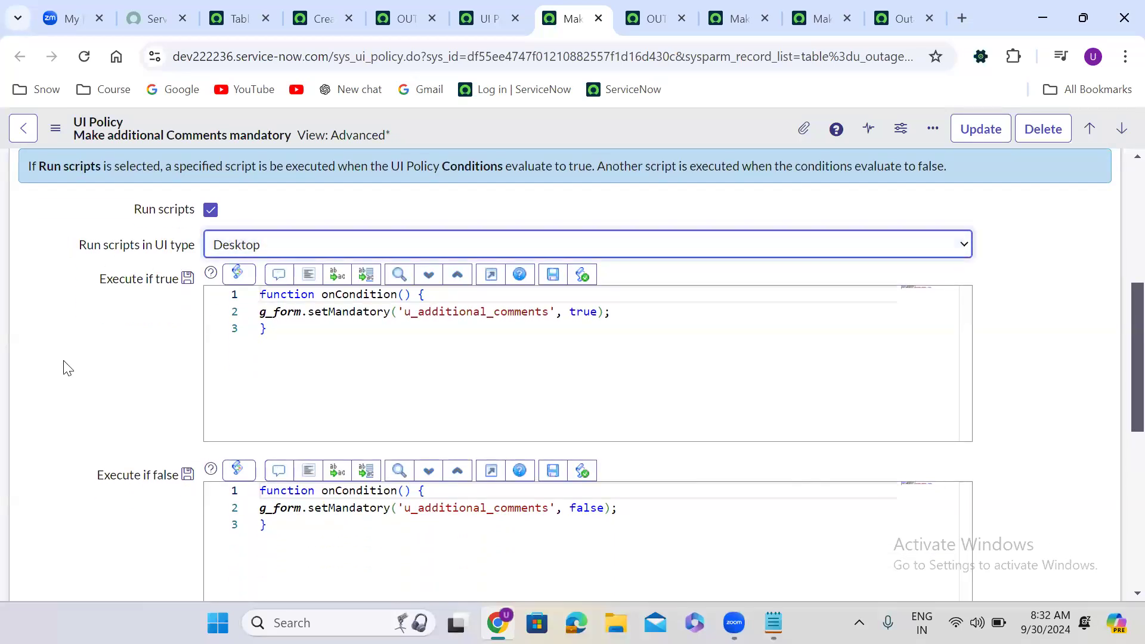
scroll(63, 366, "up", 1)
left_click(66, 197)
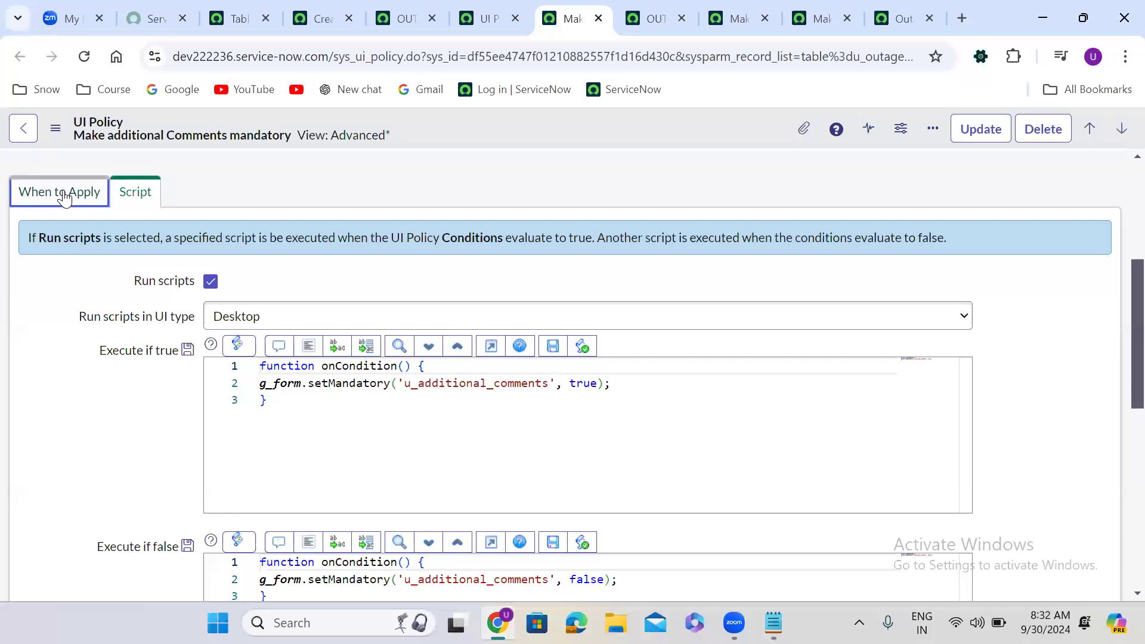
scroll(455, 468, "down", 2)
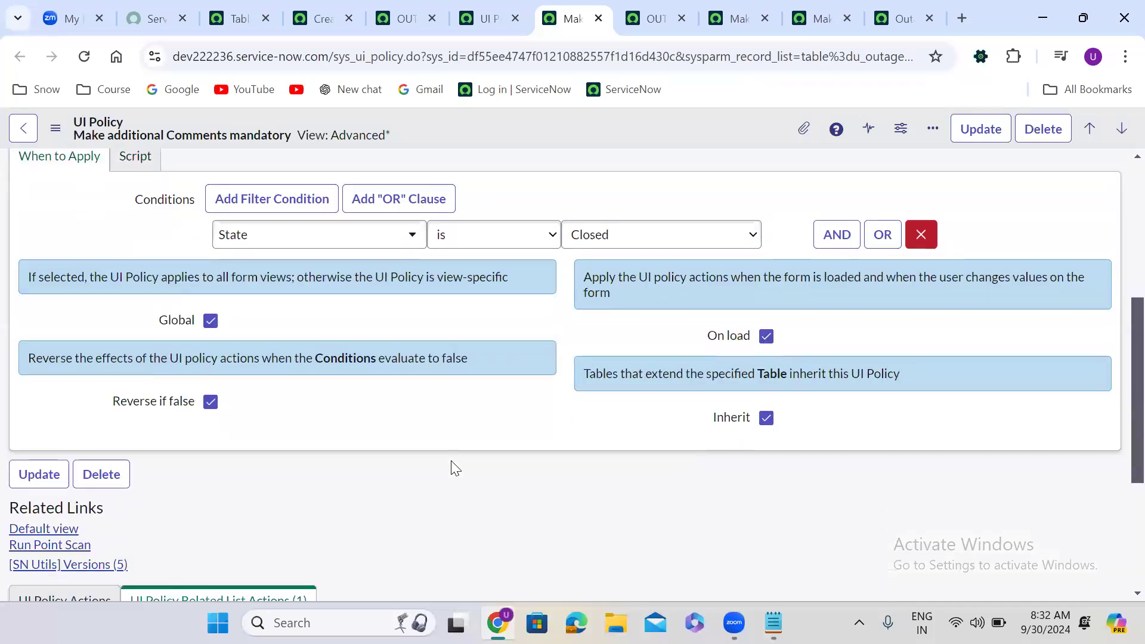
Reload the outage record in its browser tab and set its State to Closed after trying Resolved.
left_click(398, 13)
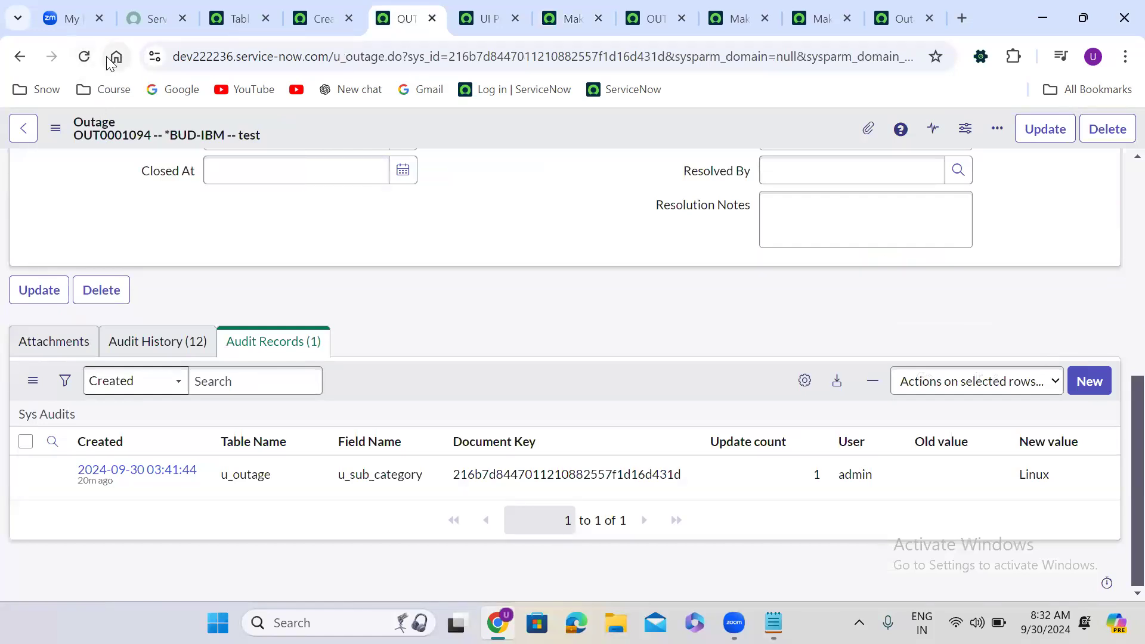
left_click(84, 56)
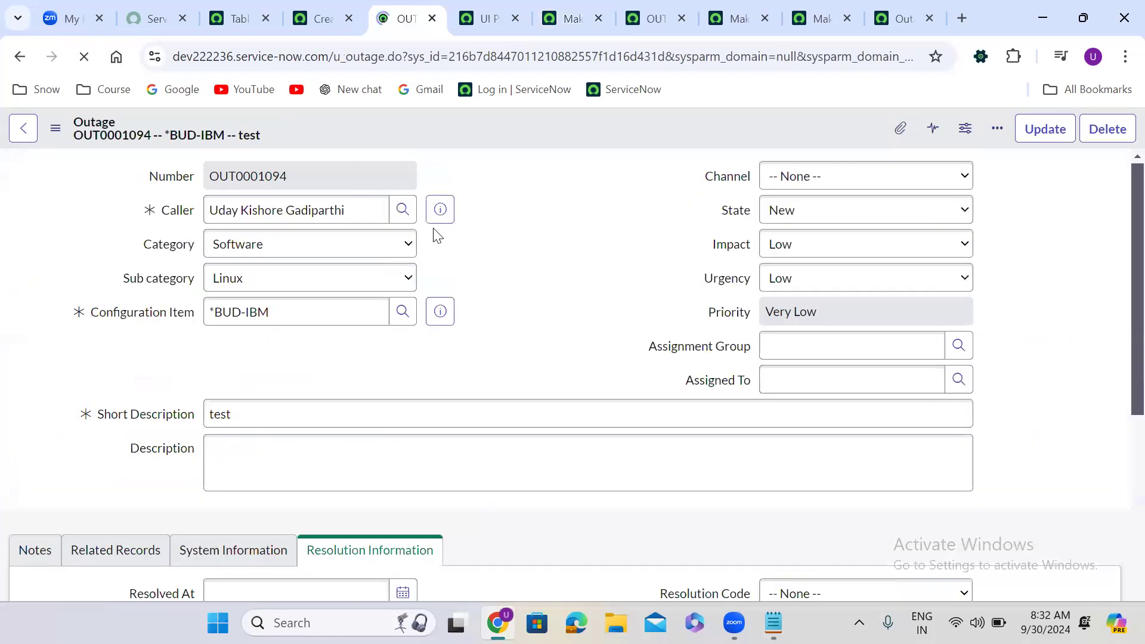
left_click(526, 244)
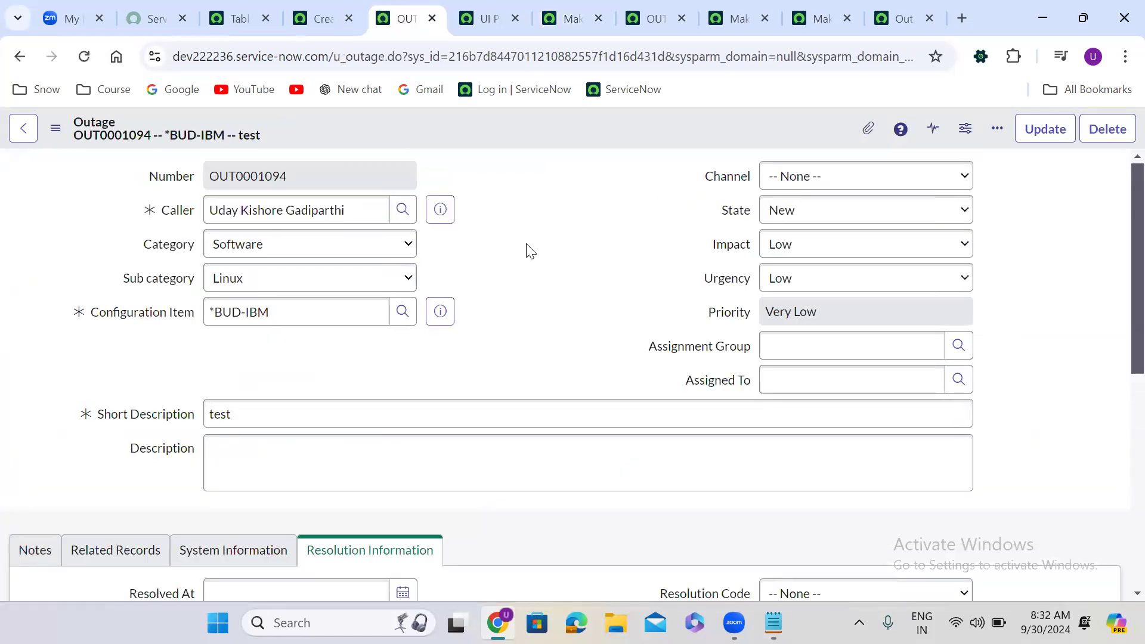
left_click(808, 213)
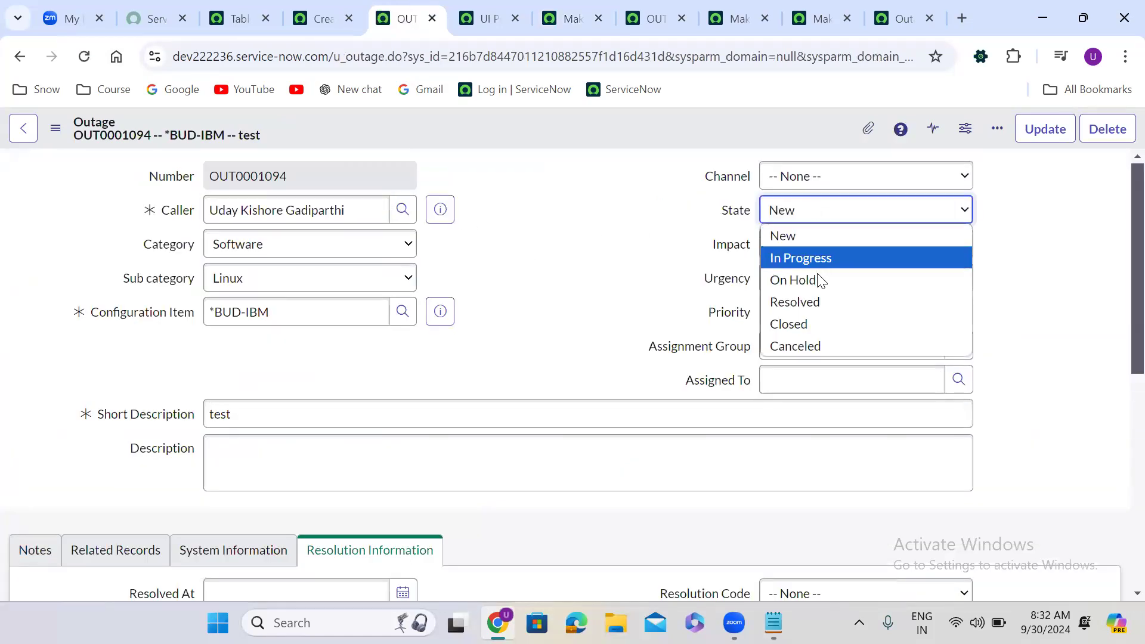
left_click(819, 301)
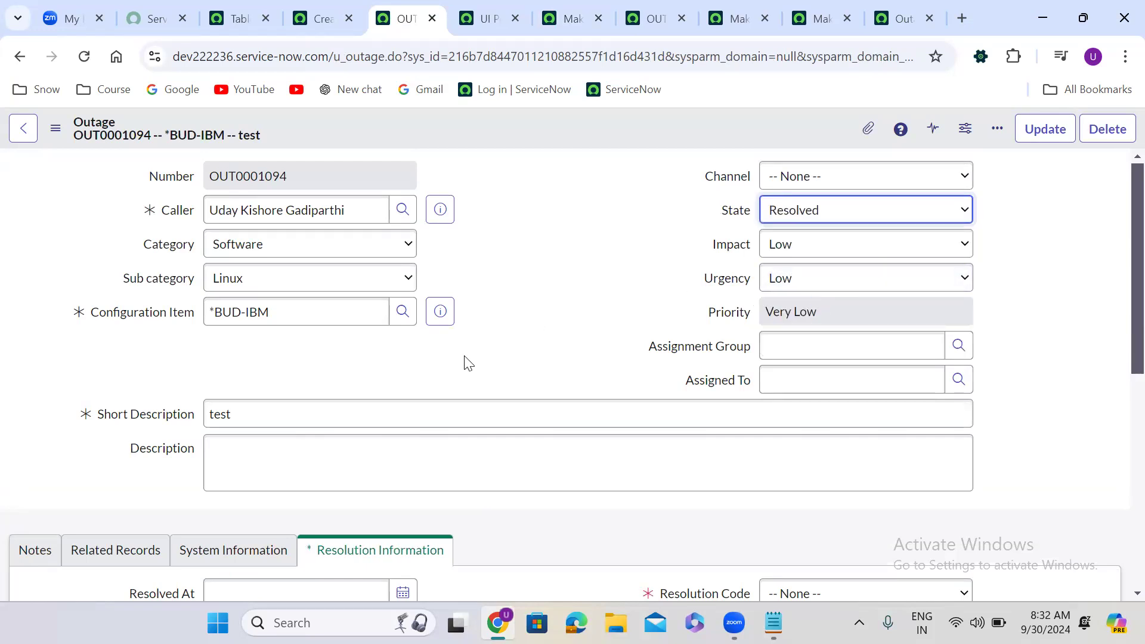
left_click(809, 214)
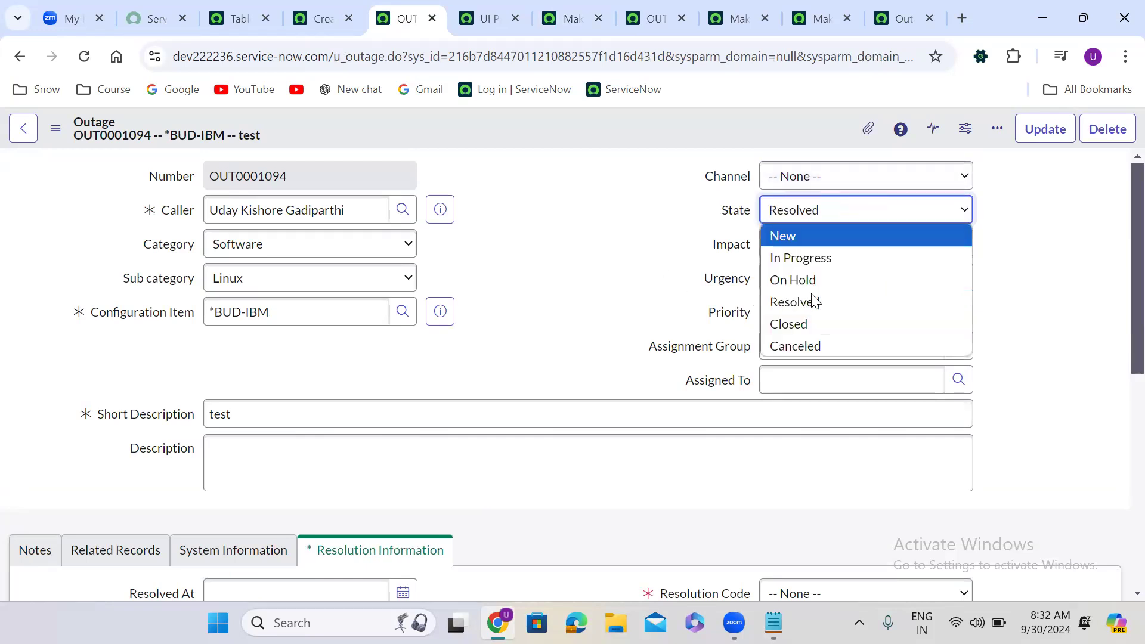
left_click(807, 327)
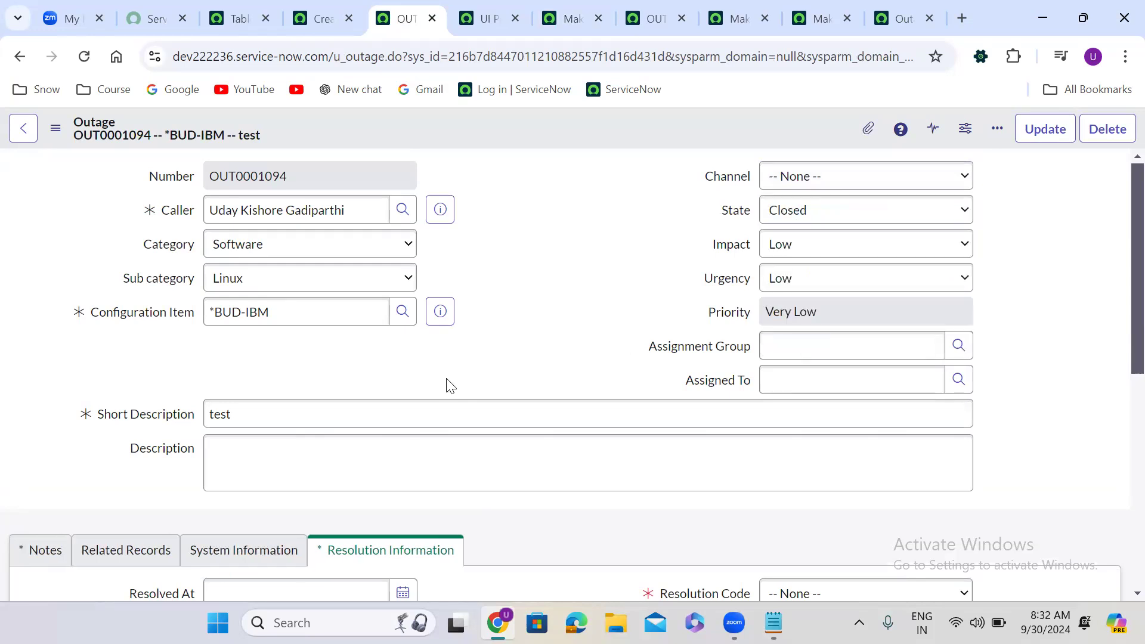
Check the closed outage's Additional Comments field in the Notes section and its related lists.
scroll(450, 385, "down", 5)
left_click(39, 270)
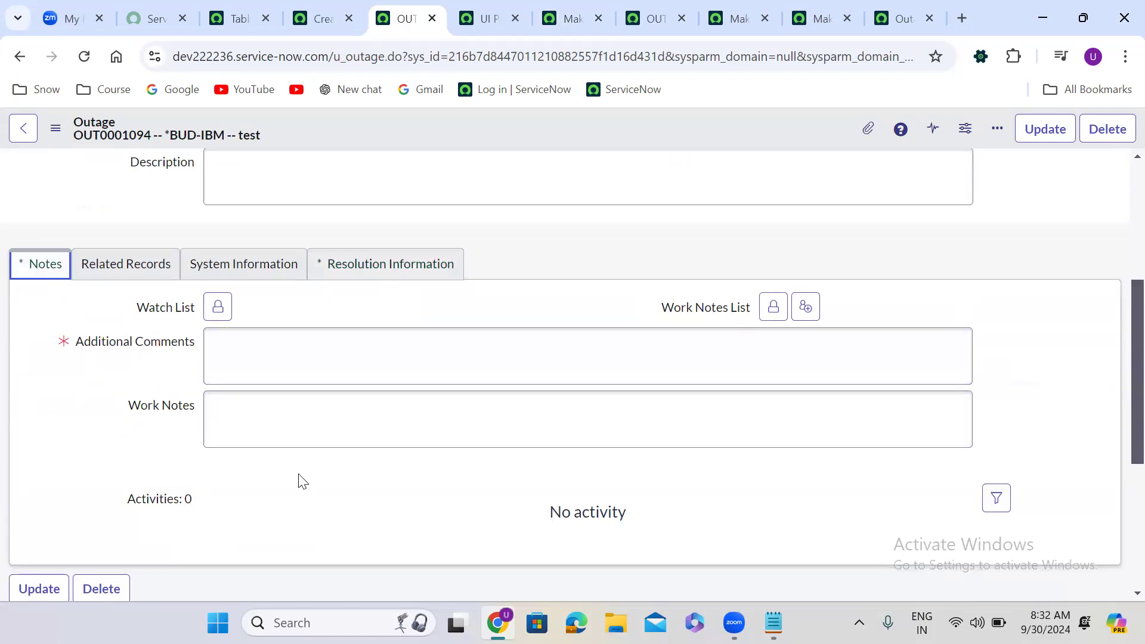
scroll(303, 480, "down", 1)
scroll(303, 480, "down", 4)
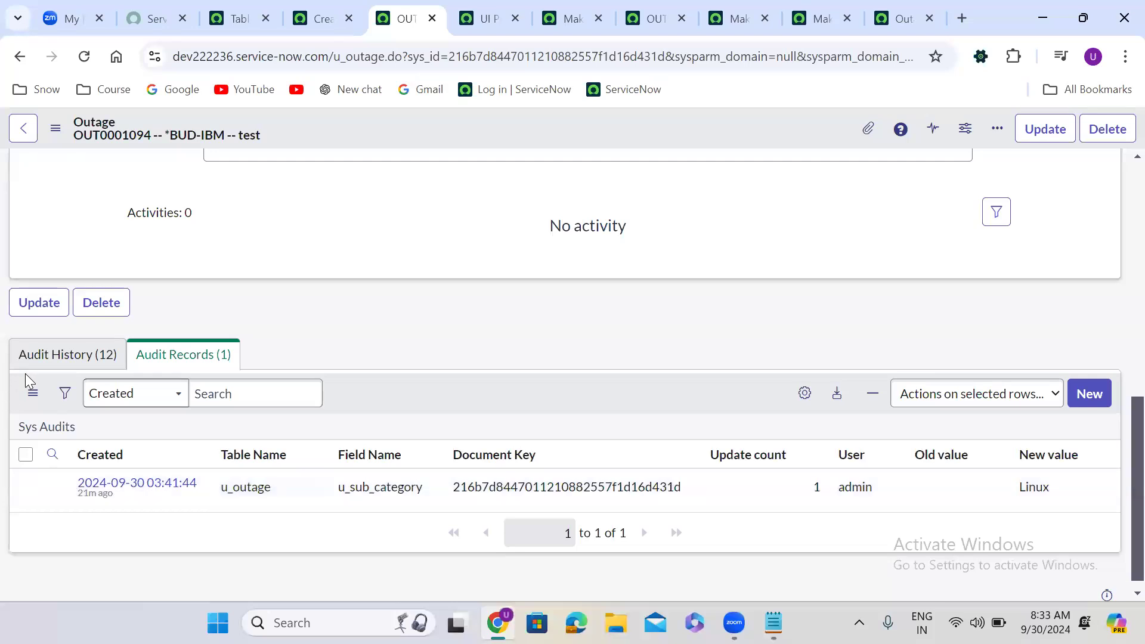
Set the outage's State to In Progress and inspect the Additional Comments field and the Attachments related list.
scroll(25, 372, "up", 10)
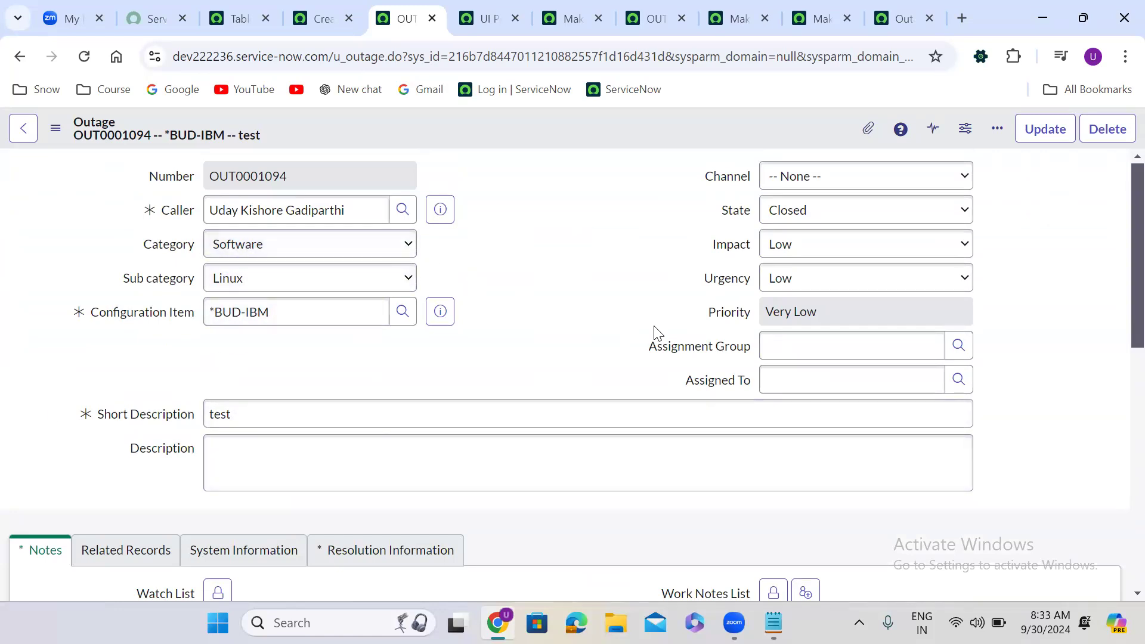
left_click(830, 217)
key("Escape")
left_click(810, 256)
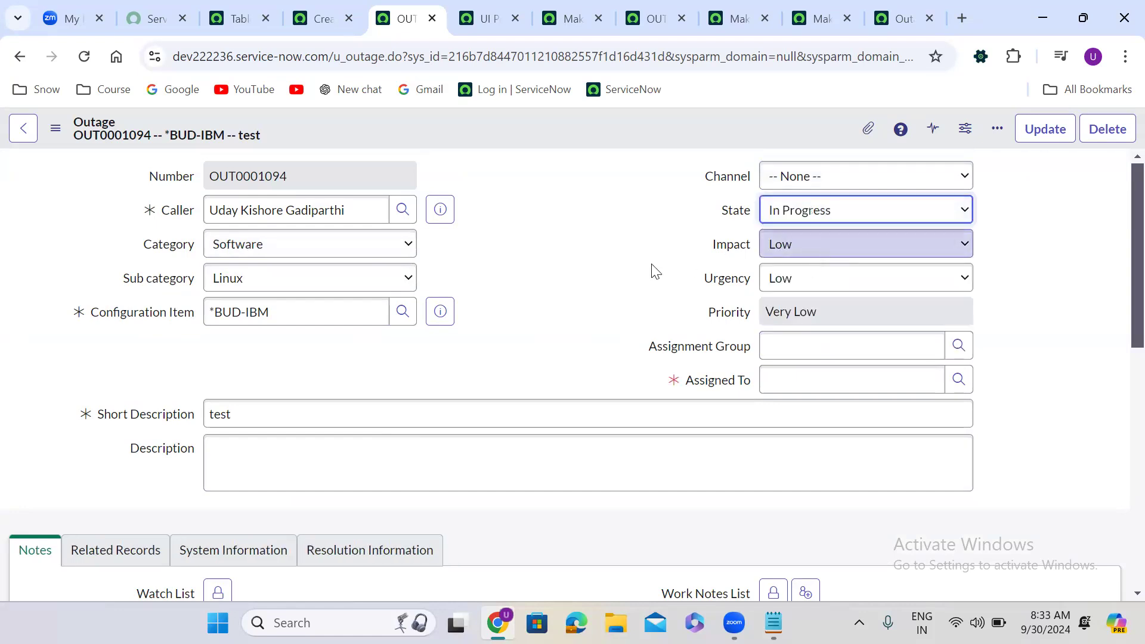
left_click(496, 329)
scroll(495, 332, "down", 5)
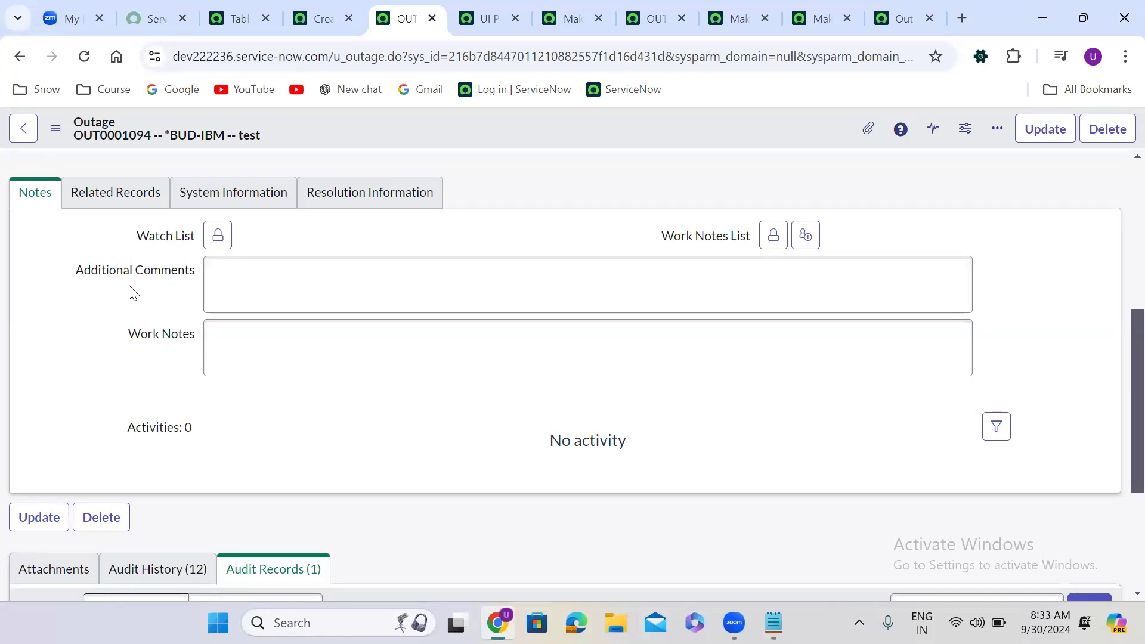
scroll(129, 286, "down", 3)
left_click(52, 355)
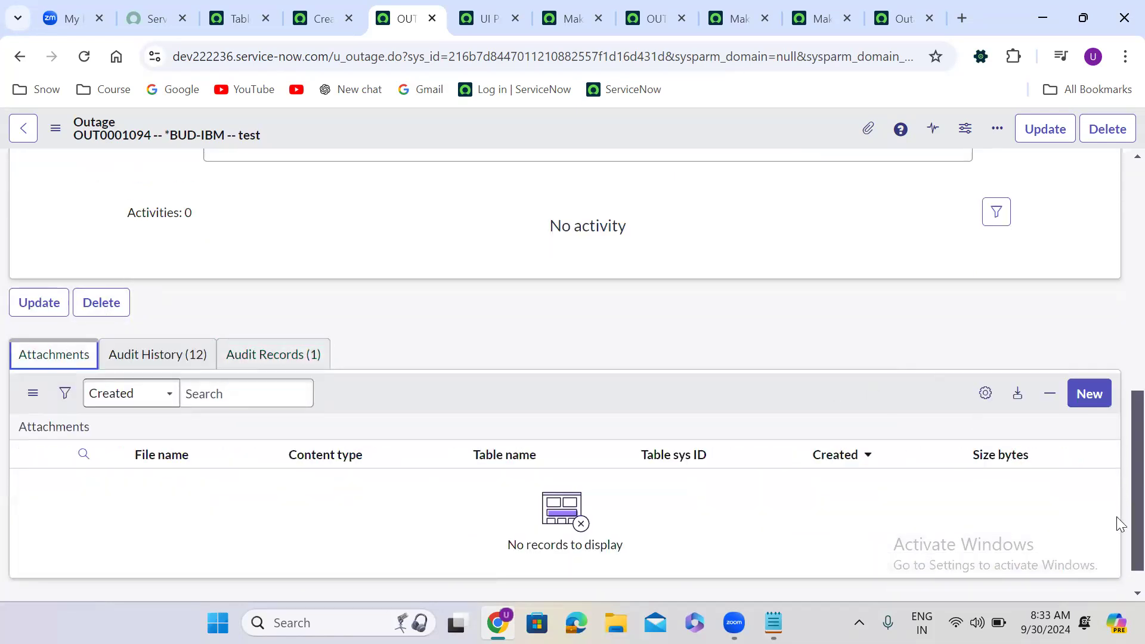
Set the outage's State back to Closed and recheck the Additional Comments field and the related lists.
scroll(1118, 262, "up", 10)
left_click(798, 219)
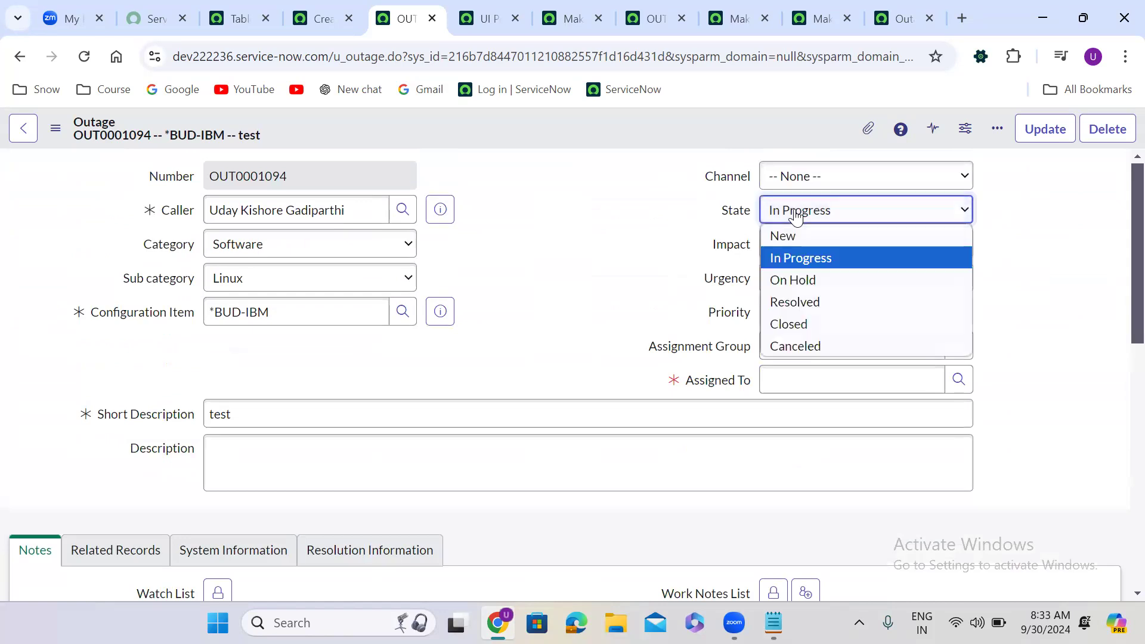
left_click(815, 326)
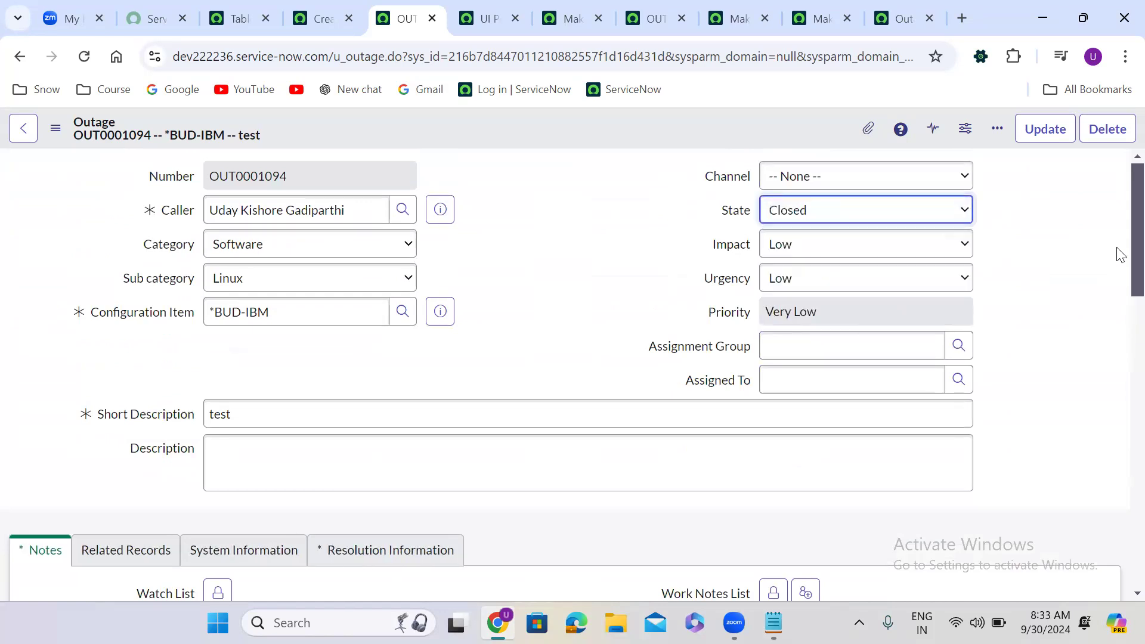
scroll(1116, 298, "down", 3)
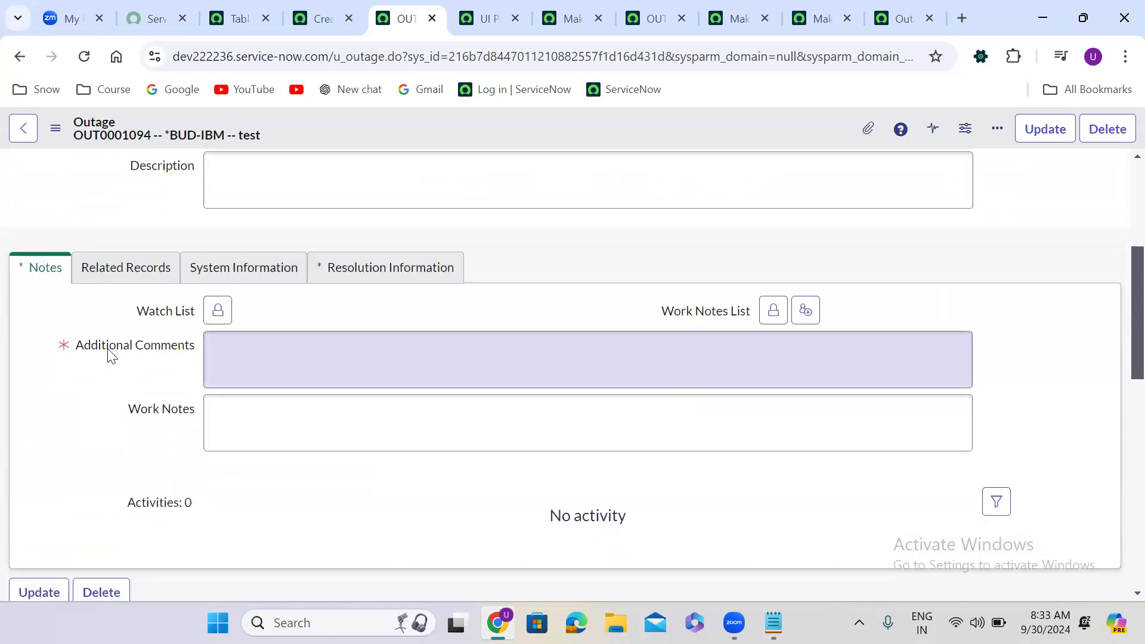
scroll(1119, 336, "down", 7)
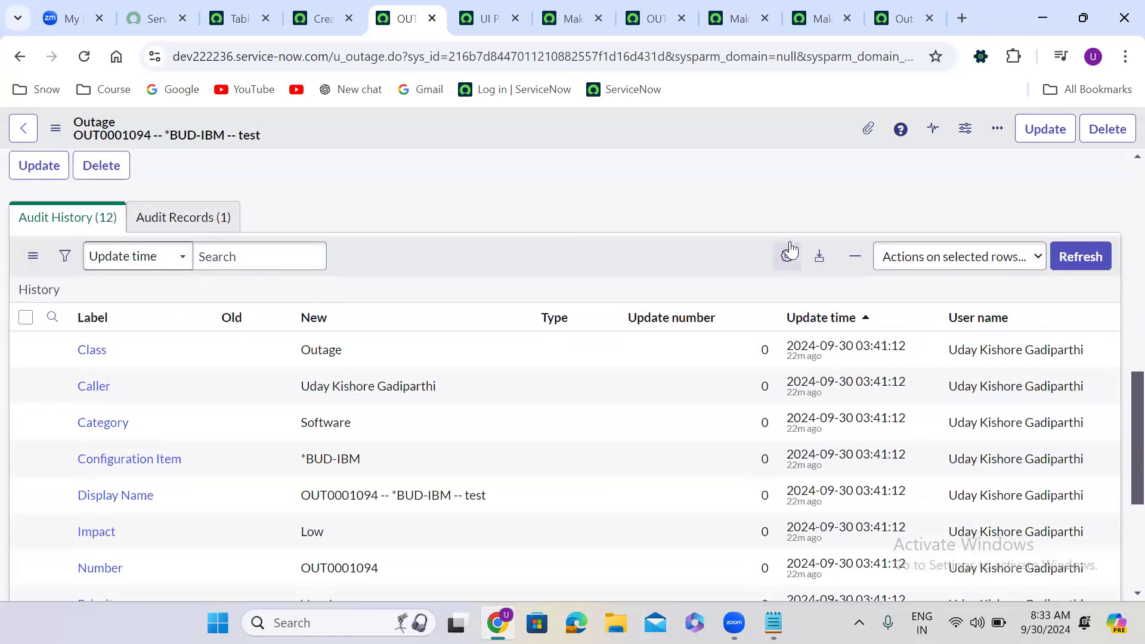
Return the outage's State from Closed to In Progress.
scroll(1116, 491, "up", 8)
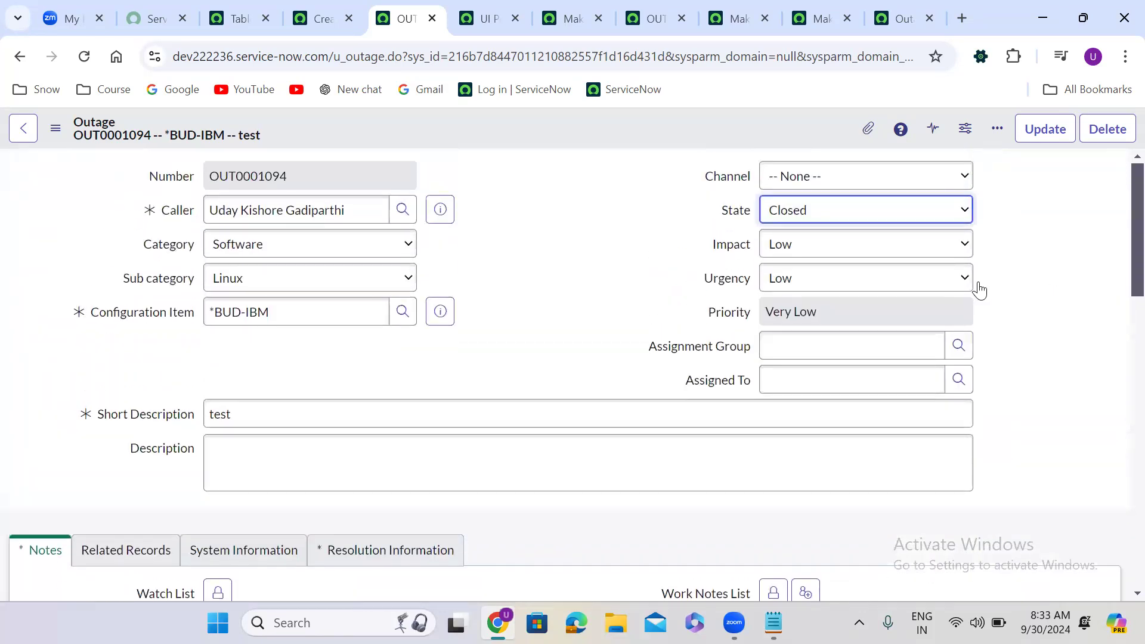
left_click(836, 209)
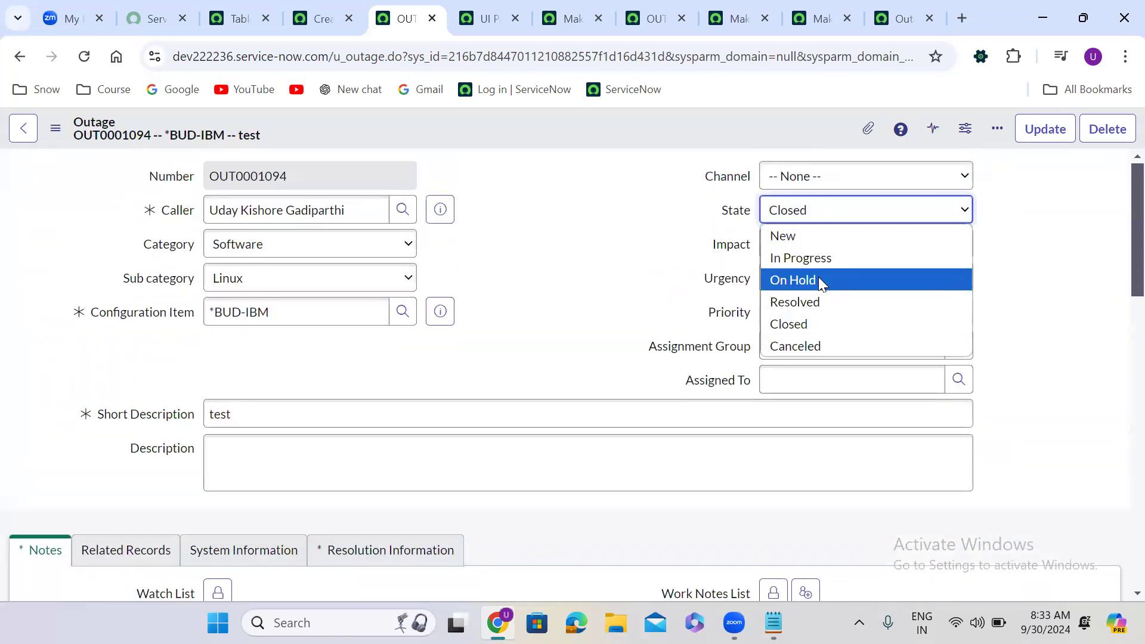
left_click(811, 260)
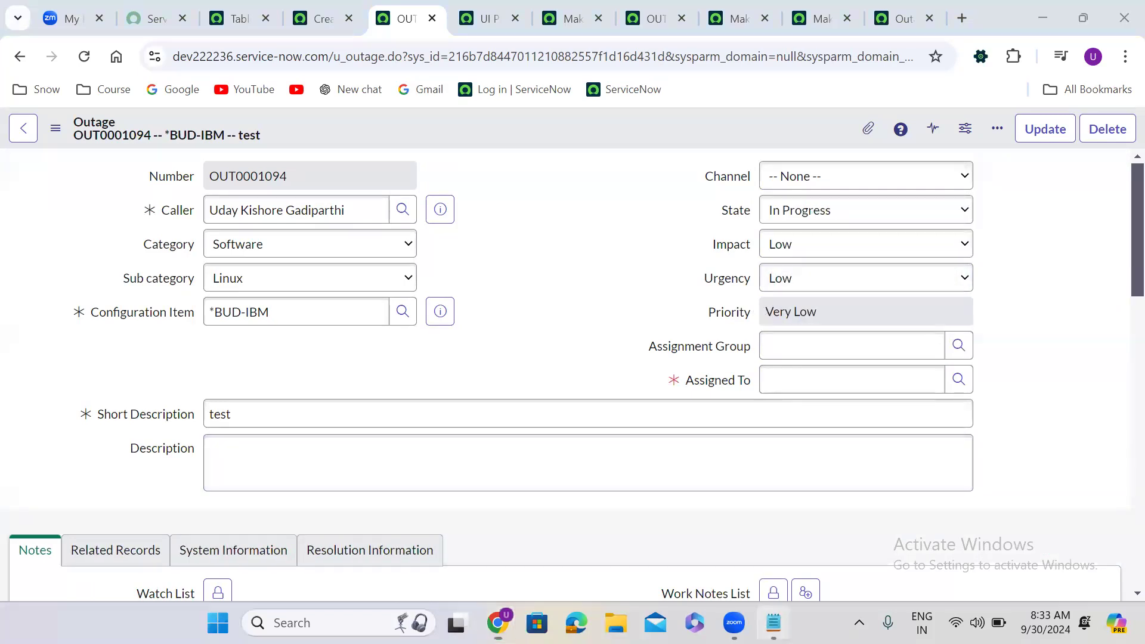
Switch to the Notepad notes and highlight the parts of the UI Policies definition, ending with its purpose statement.
left_click(773, 622)
left_click_drag(106, 81, 276, 83)
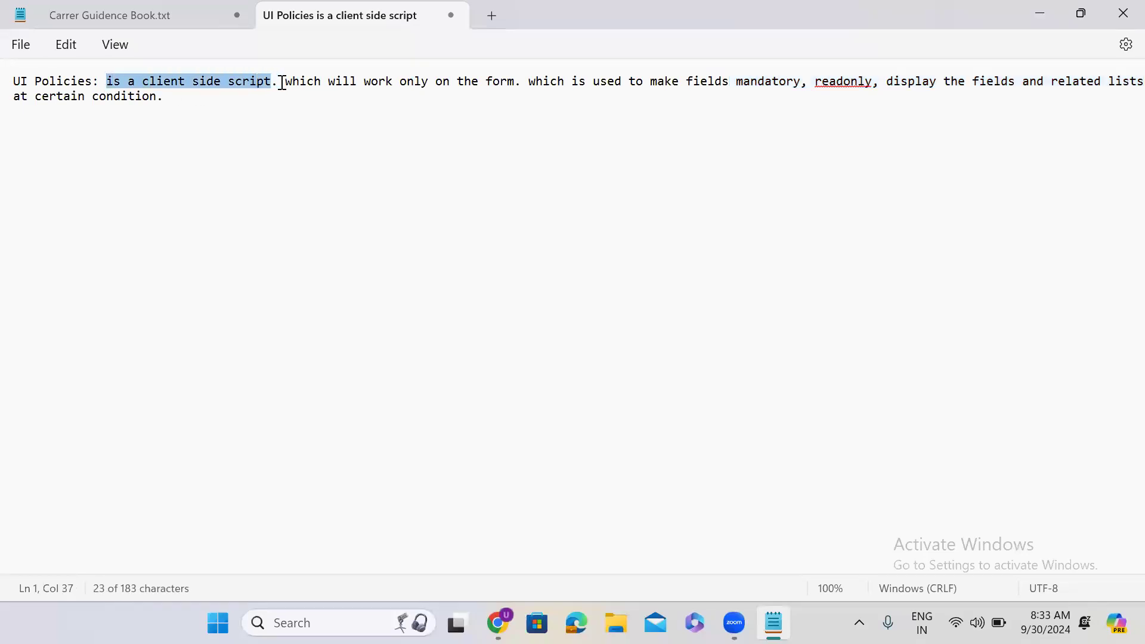
left_click(281, 83)
left_click_drag(282, 82, 168, 92)
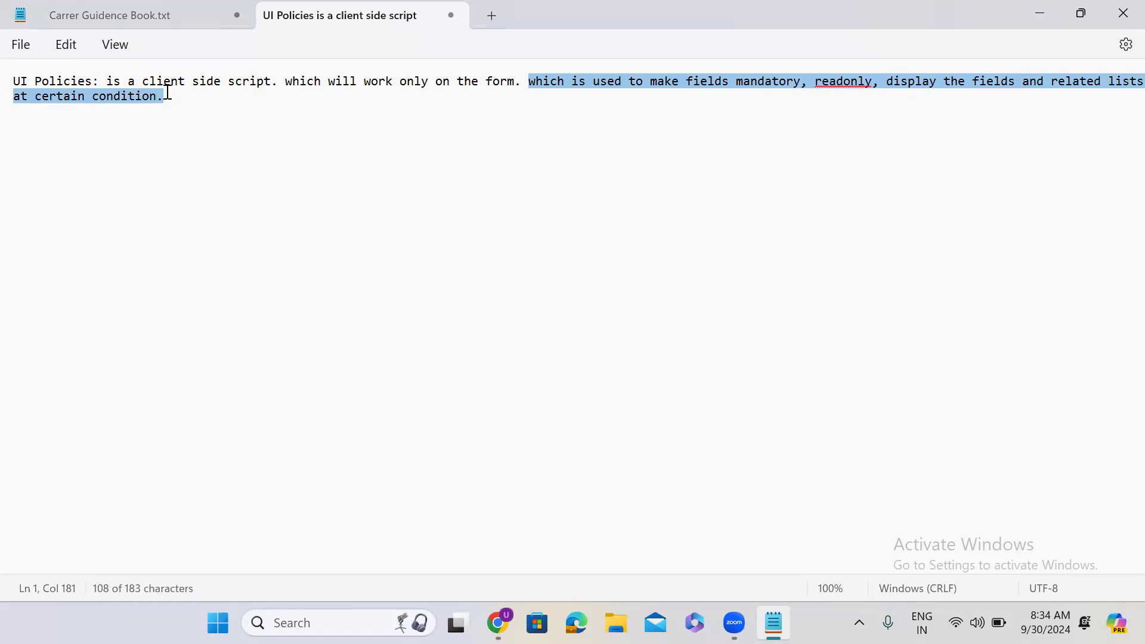
left_click(168, 92)
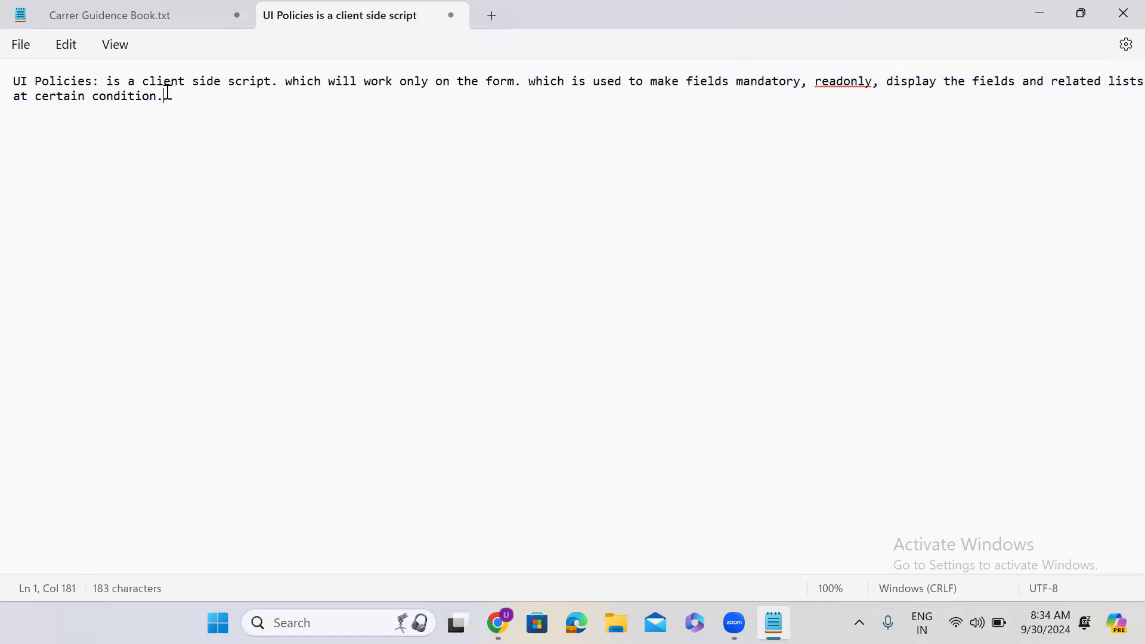
Add the heading "Data Policies:" below the UI Policies definition, leaving blank lines before and after it.
key("Return")
key("Return")
key("Return")
type("Data ")
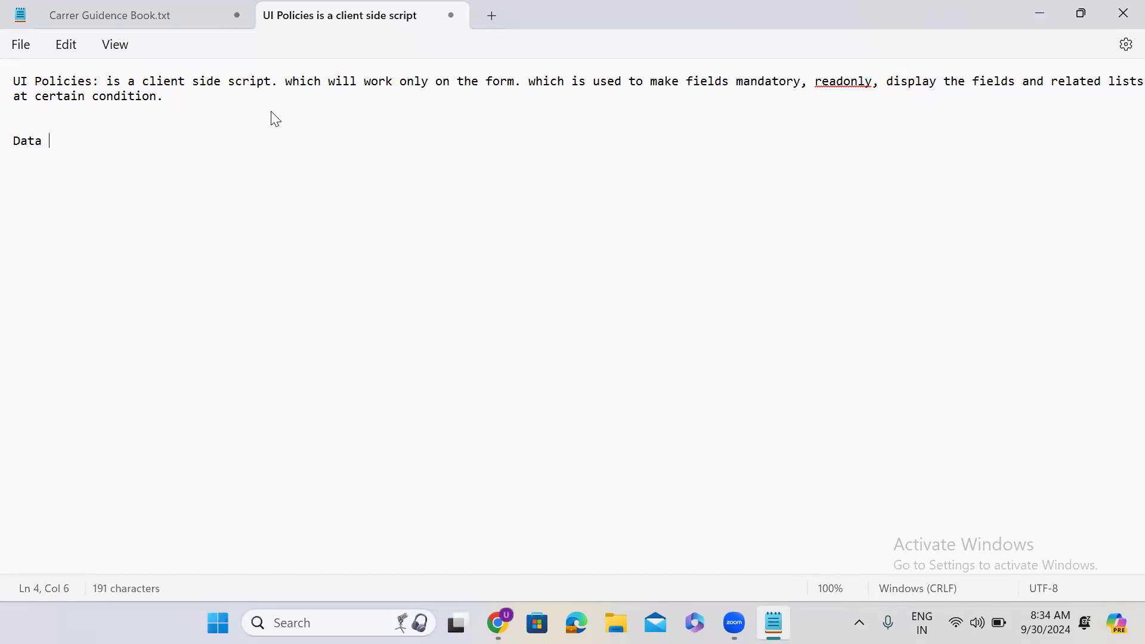
type("Policies:")
key("Return")
key("Return")
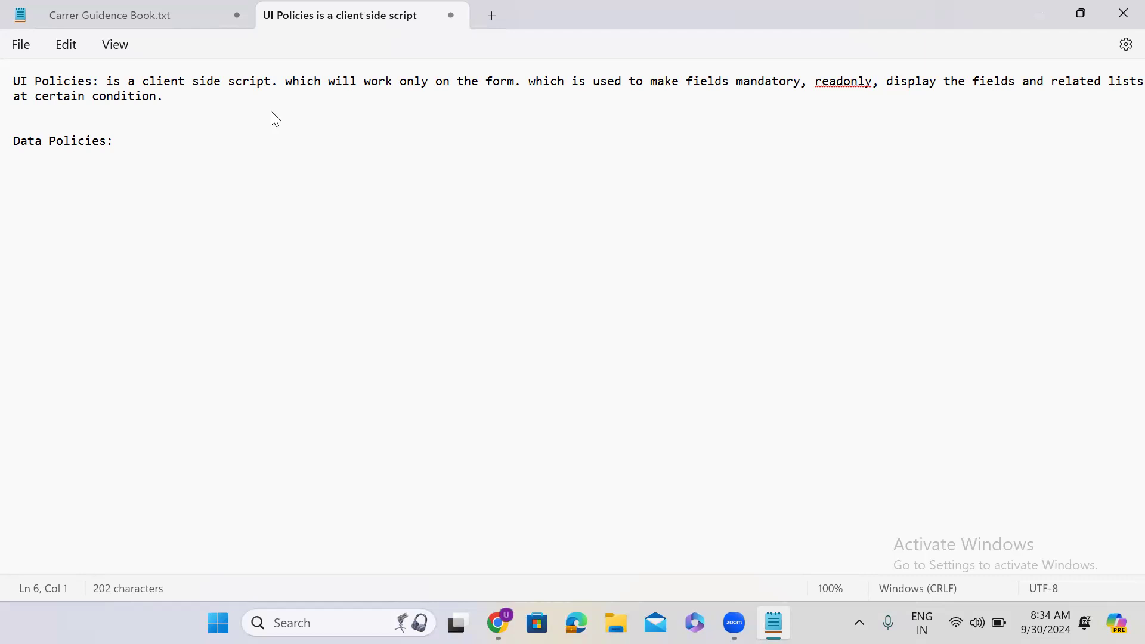
Switch from the notes to the Zoom site in the browser and open the "Data Policies" whiteboard.
left_click(1044, 17)
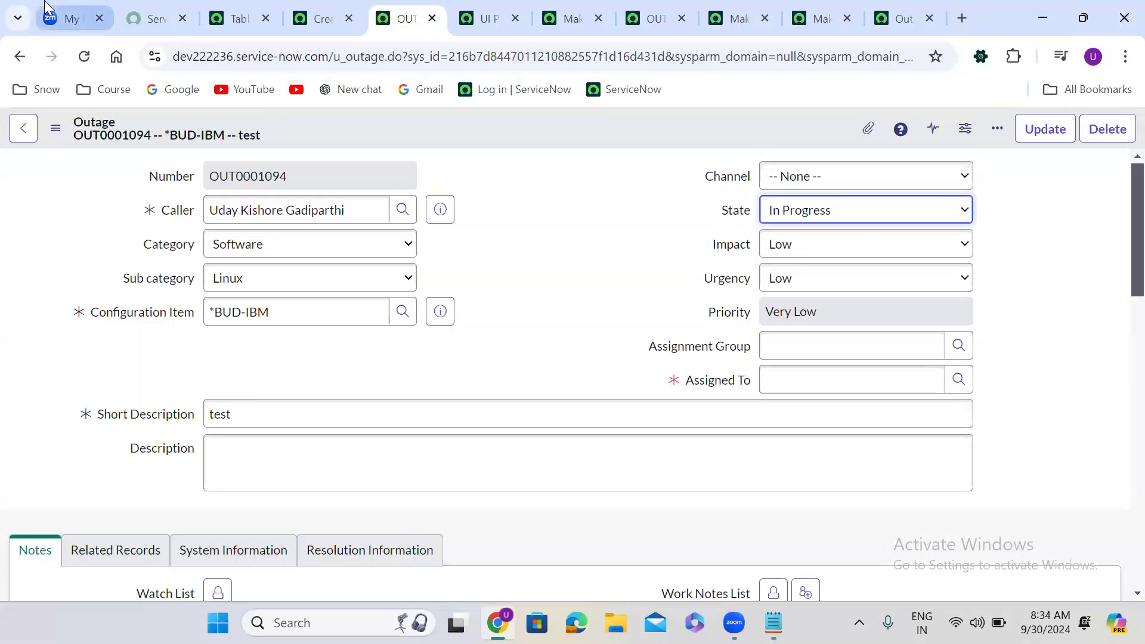
left_click(46, 7)
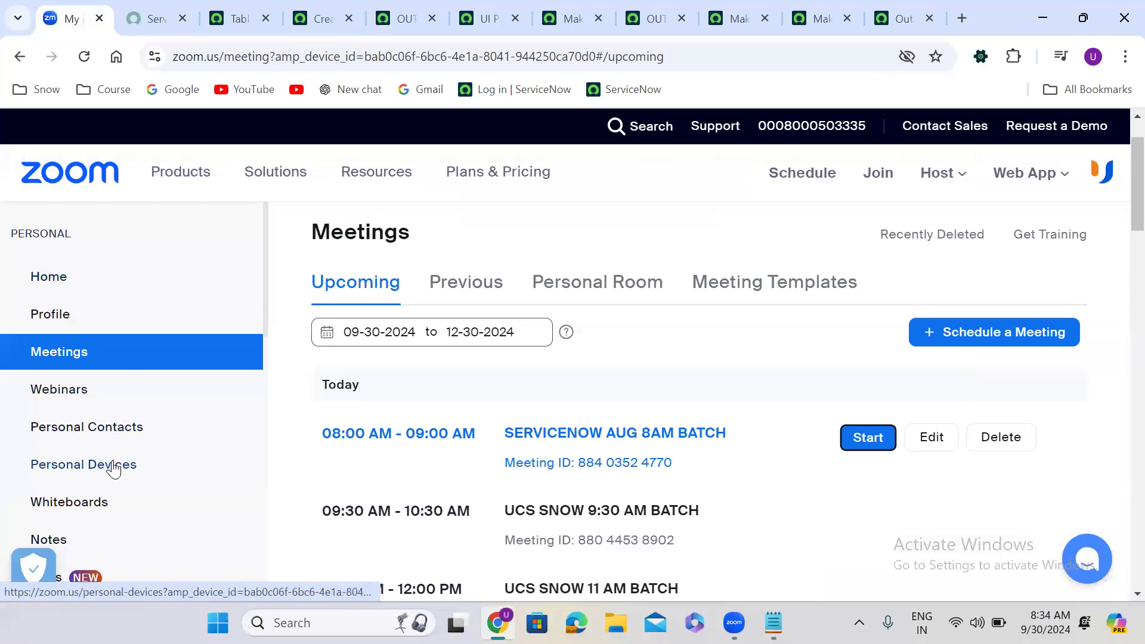
left_click(97, 495)
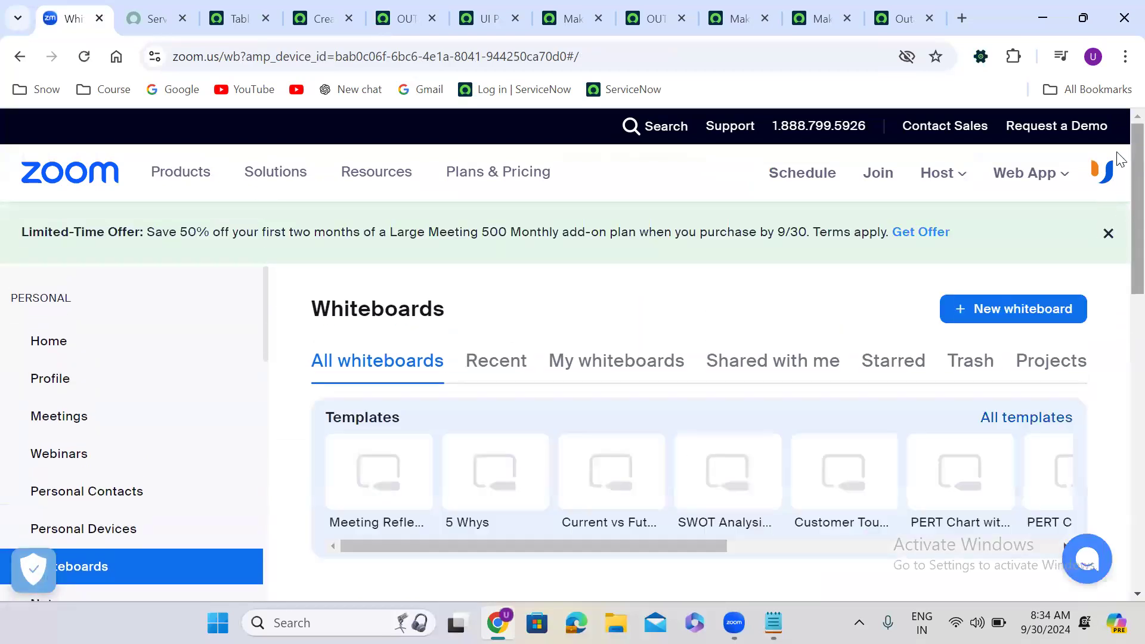
scroll(1117, 281, "down", 7)
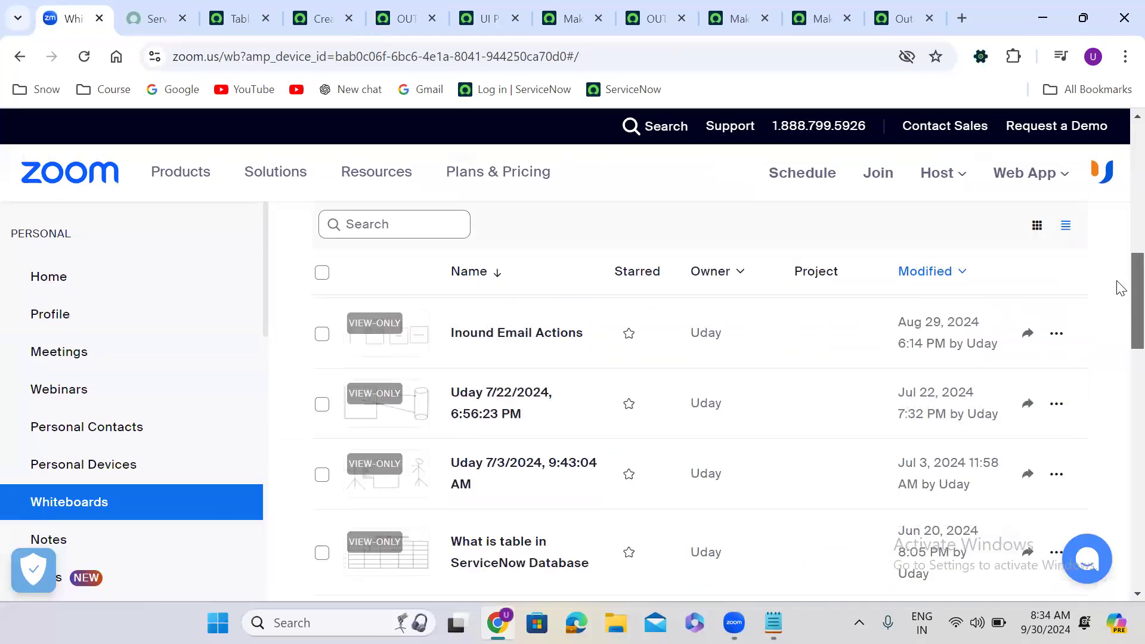
scroll(1117, 288, "down", 4)
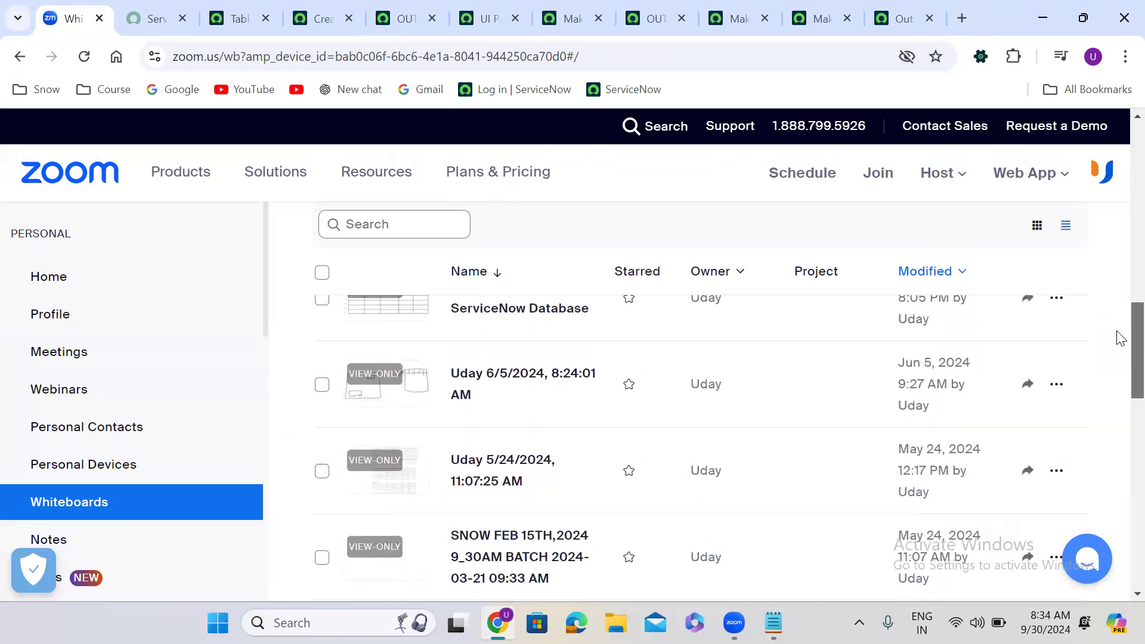
scroll(1119, 357, "down", 3)
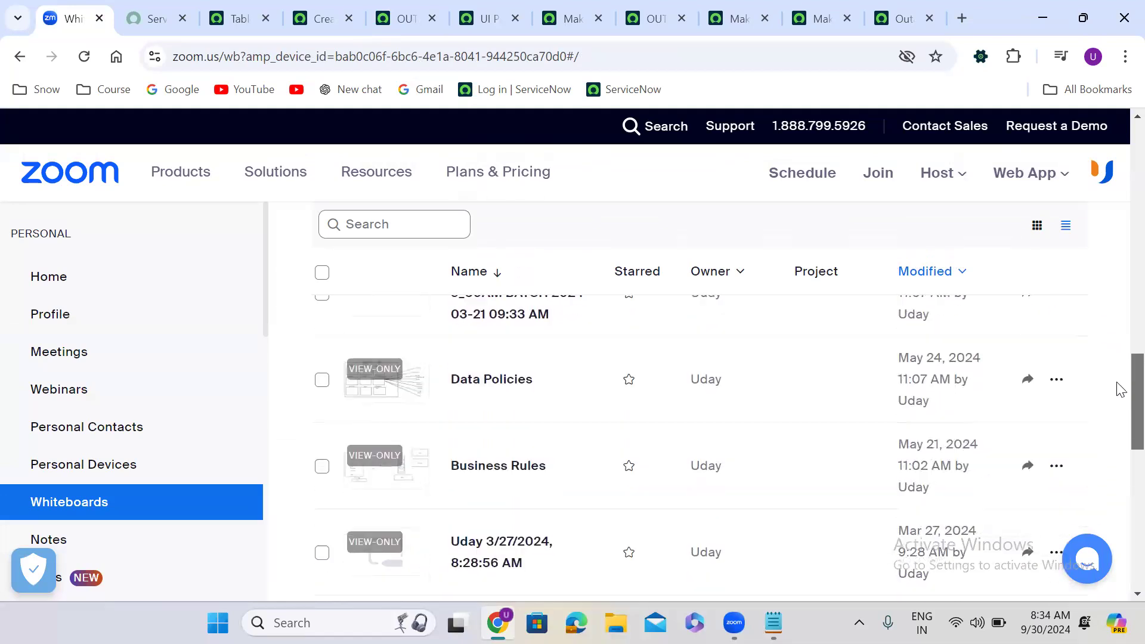
left_click(497, 382)
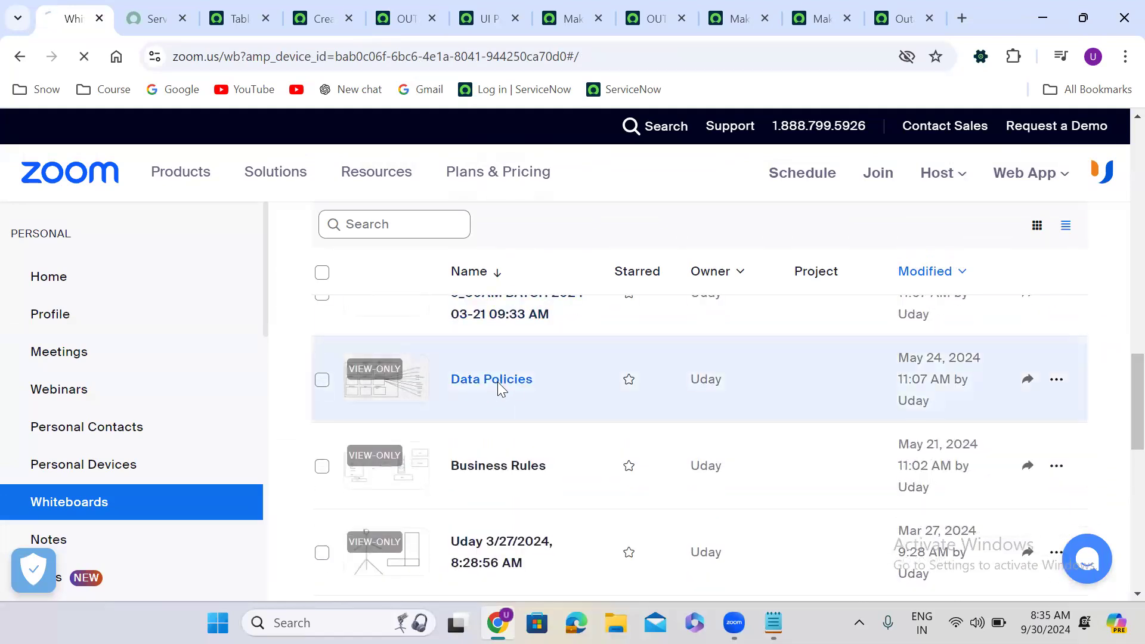
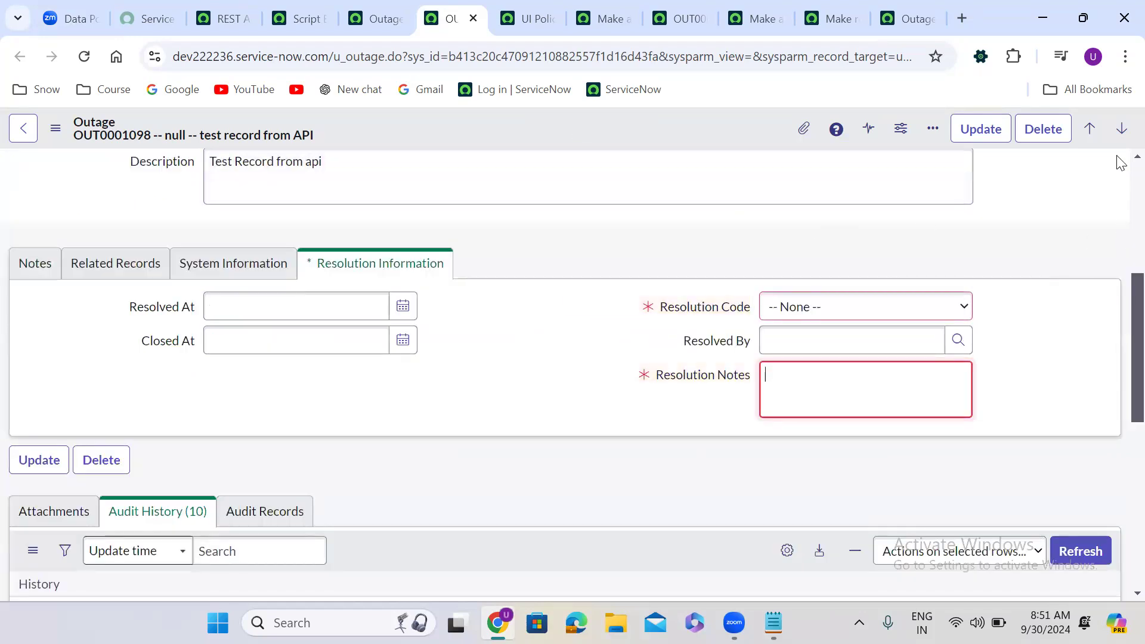
Set the Configuration Item of outage OUT0001098 to *BUD-IBM and try to save the record with the resolution fields still empty.
scroll(1119, 173, "up", 5)
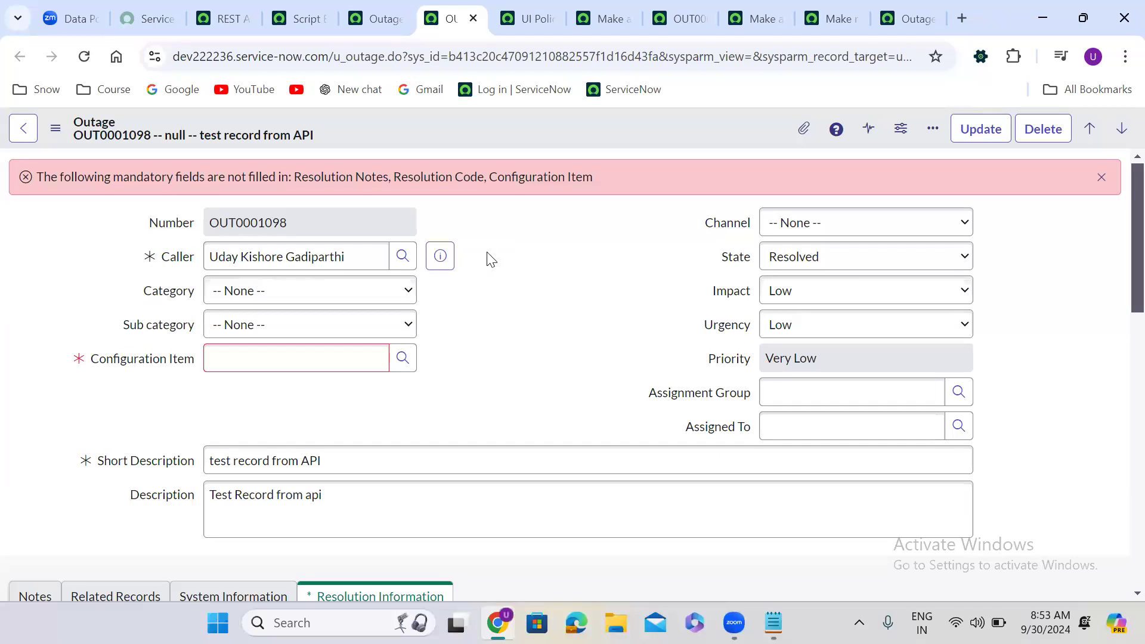
left_click(303, 353)
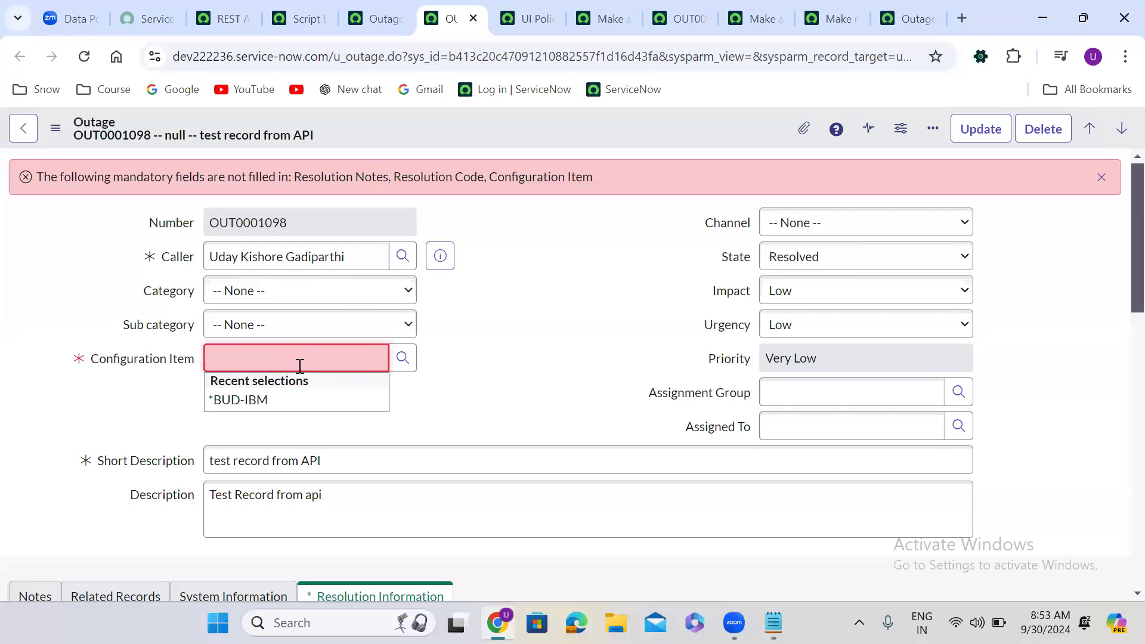
left_click(297, 403)
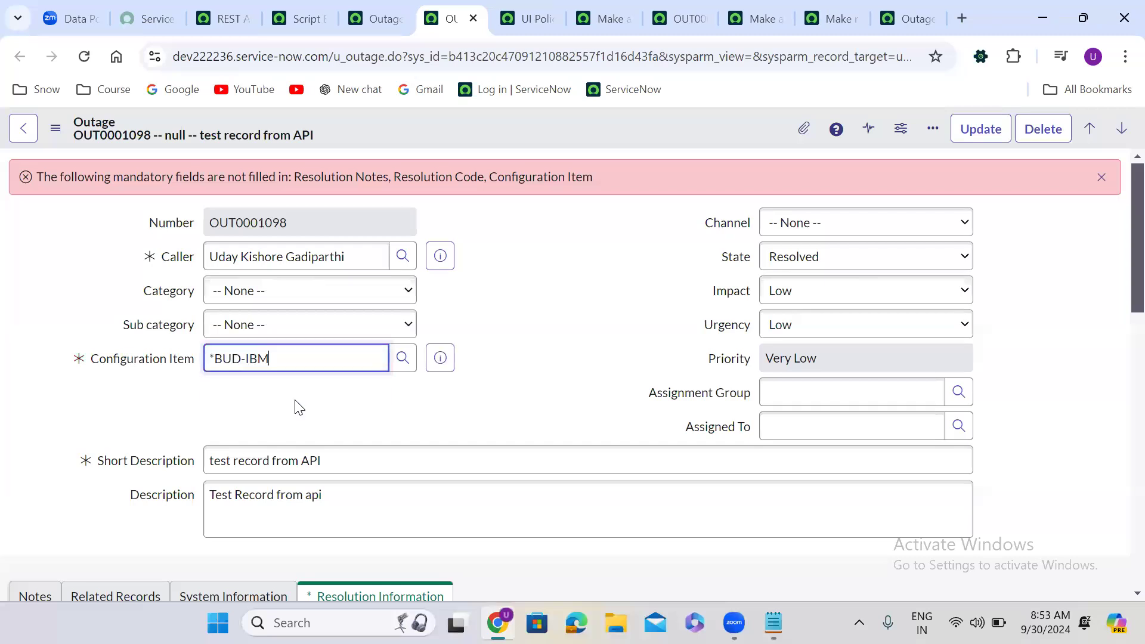
right_click(510, 129)
left_click(550, 141)
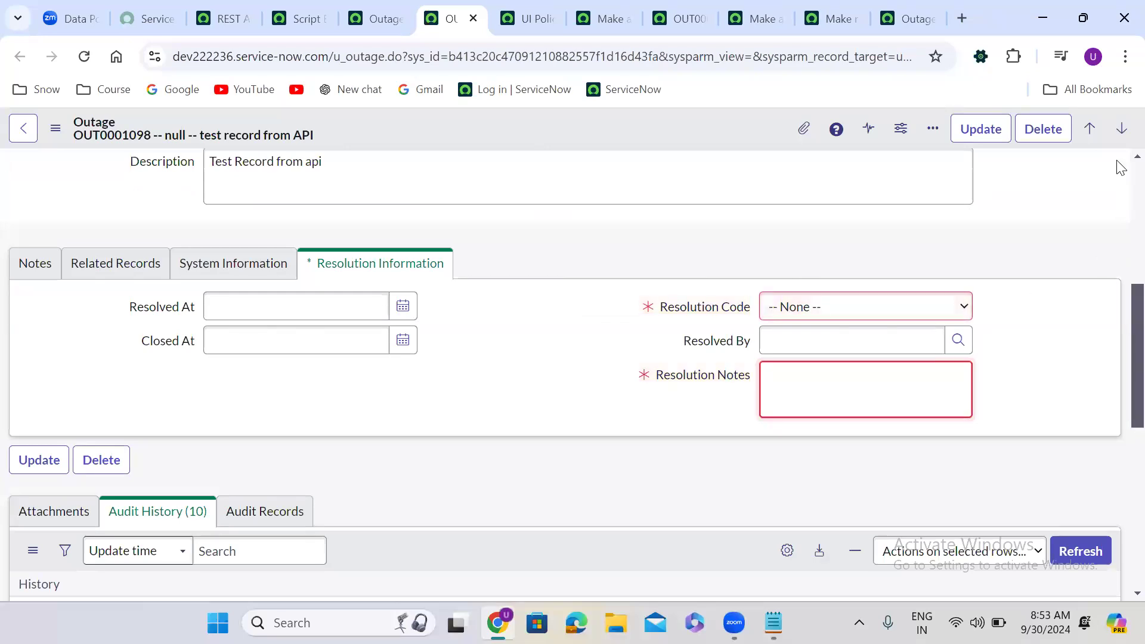
scroll(1115, 169, "up", 1)
scroll(1119, 171, "up", 5)
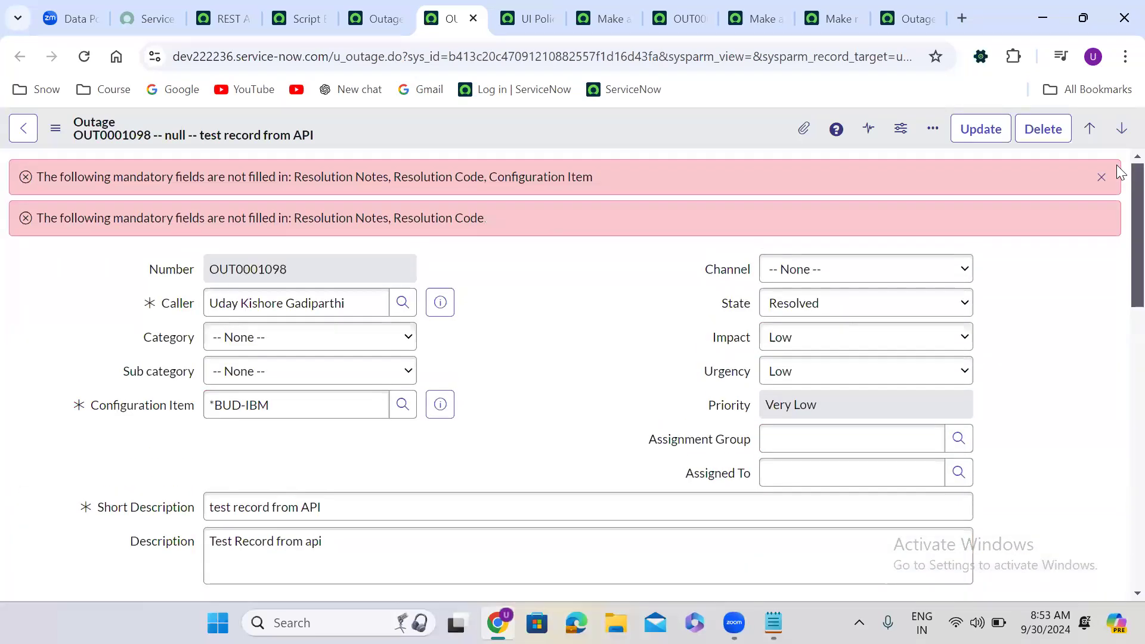
right_click(610, 130)
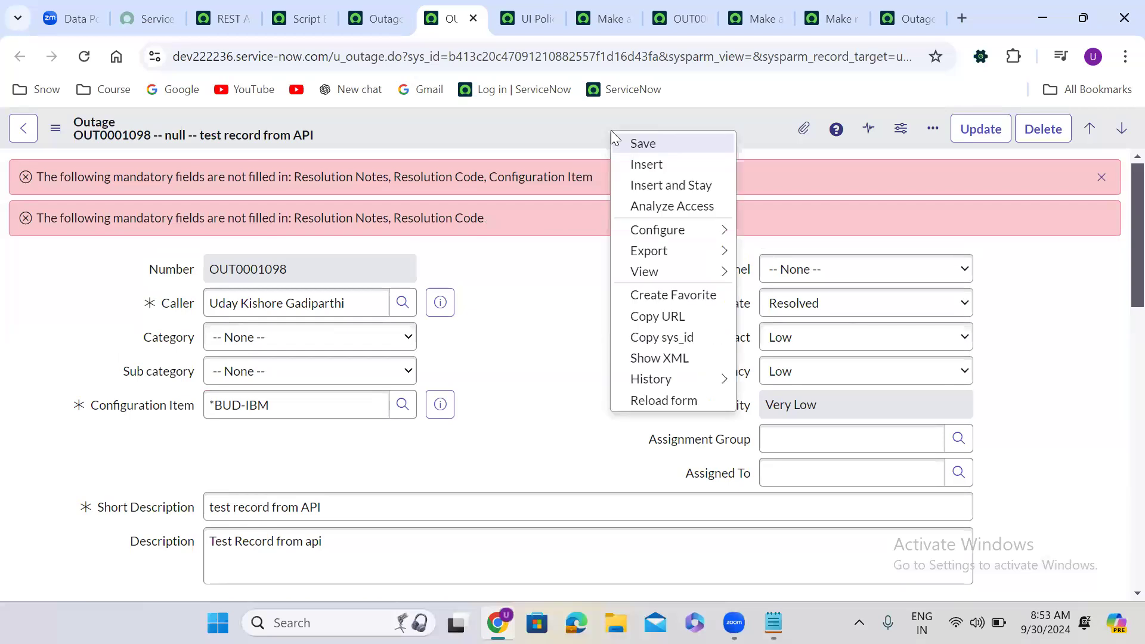
left_click(639, 138)
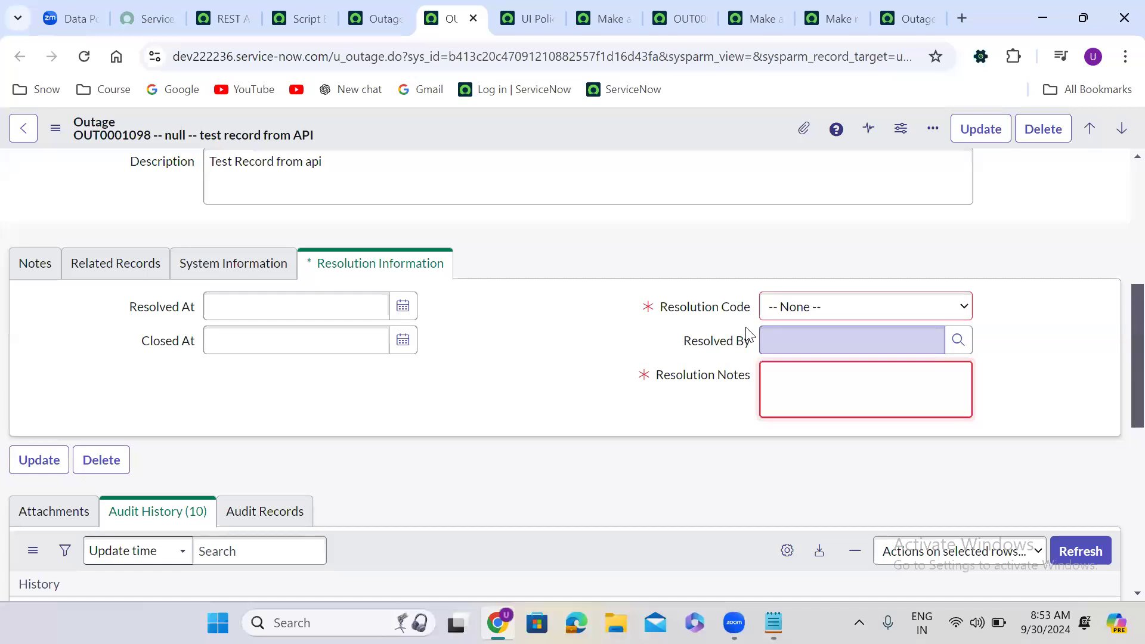
Set the Resolution Code to Duplicate, enter "test" as the Resolution Notes, and save the outage.
left_click(820, 305)
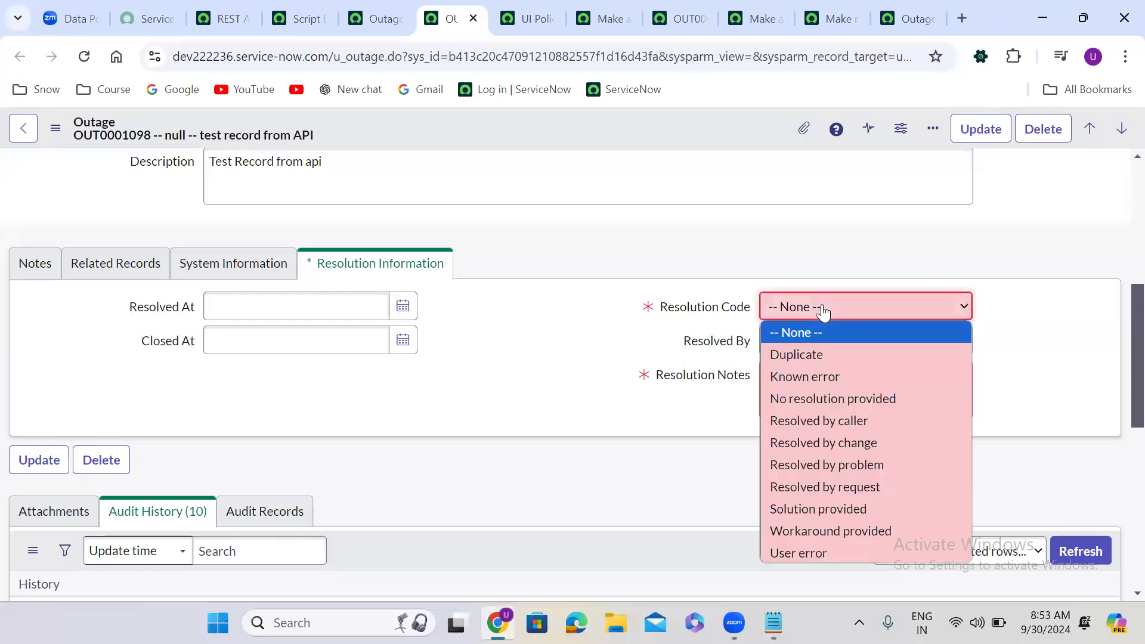
left_click(820, 358)
left_click(822, 374)
type("test")
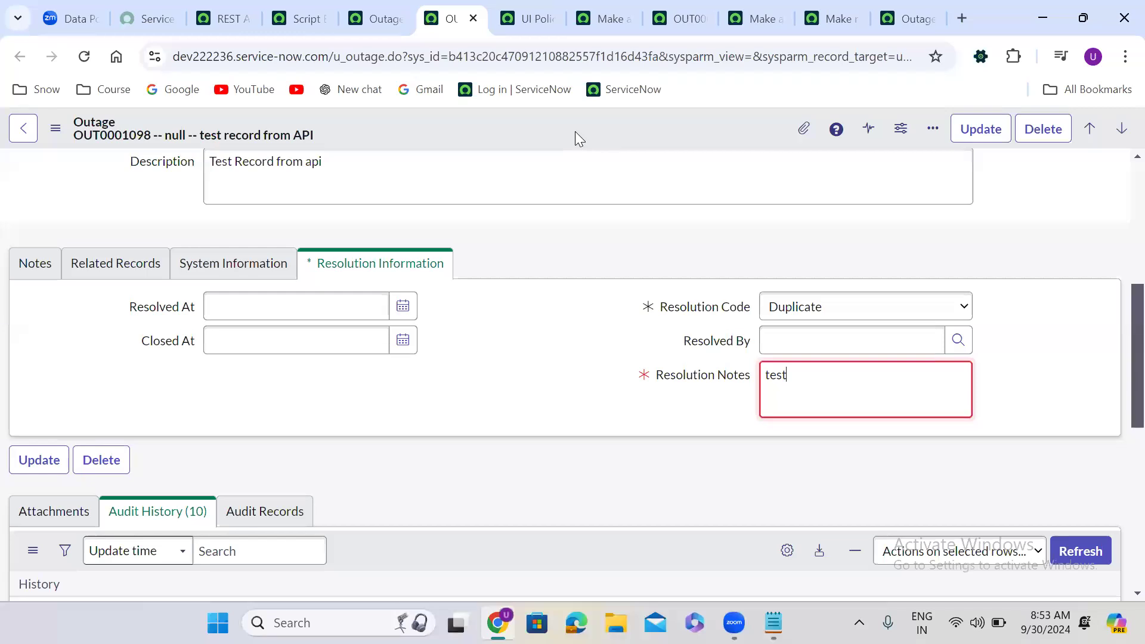
right_click(575, 132)
left_click(621, 147)
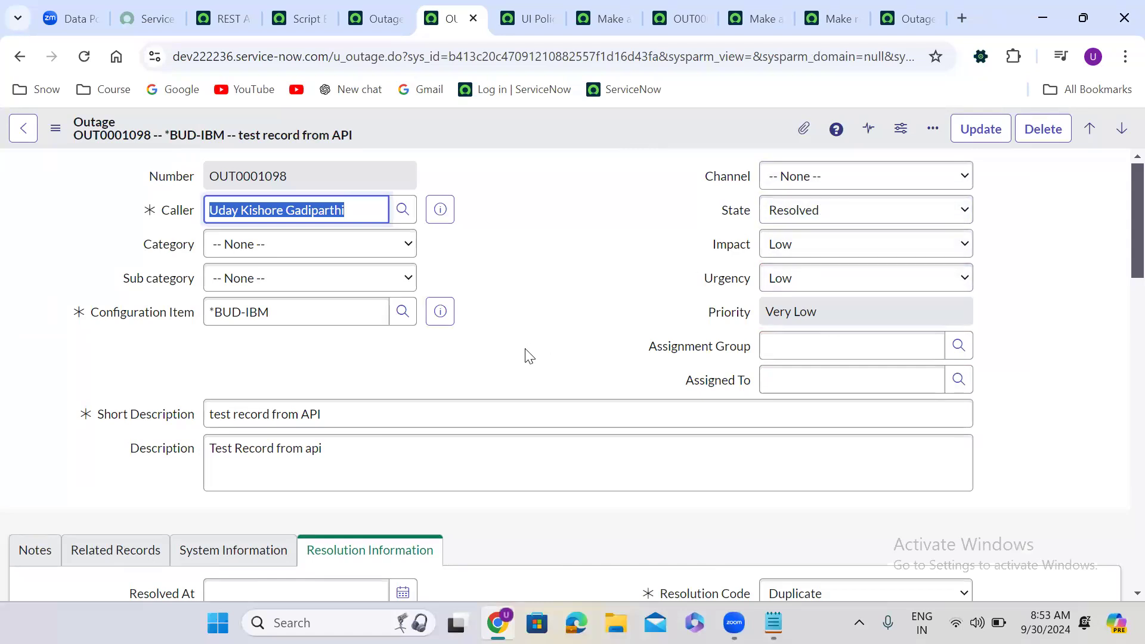
Change the outage's State to In Progress and clear its Resolution Code and Resolution Notes.
left_click(842, 223)
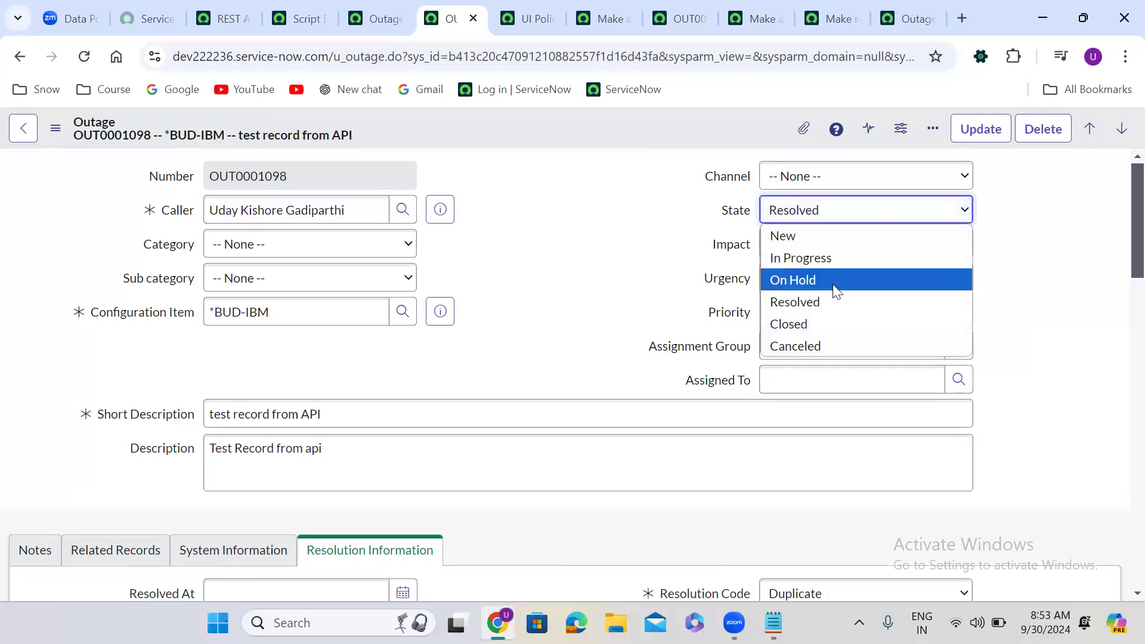
left_click(825, 260)
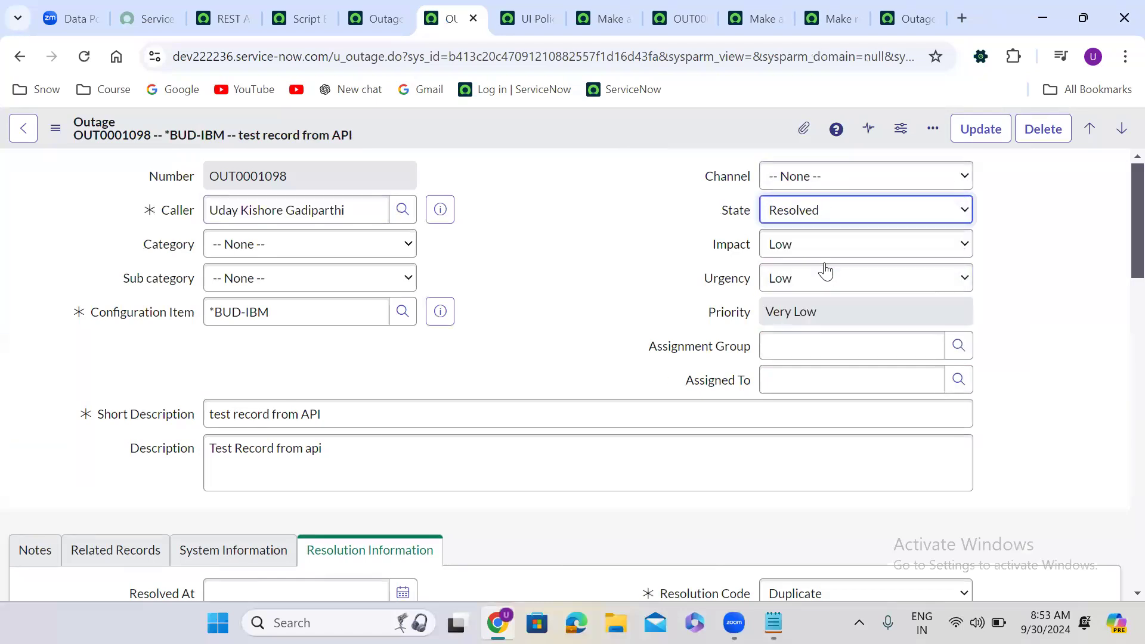
scroll(510, 377, "down", 4)
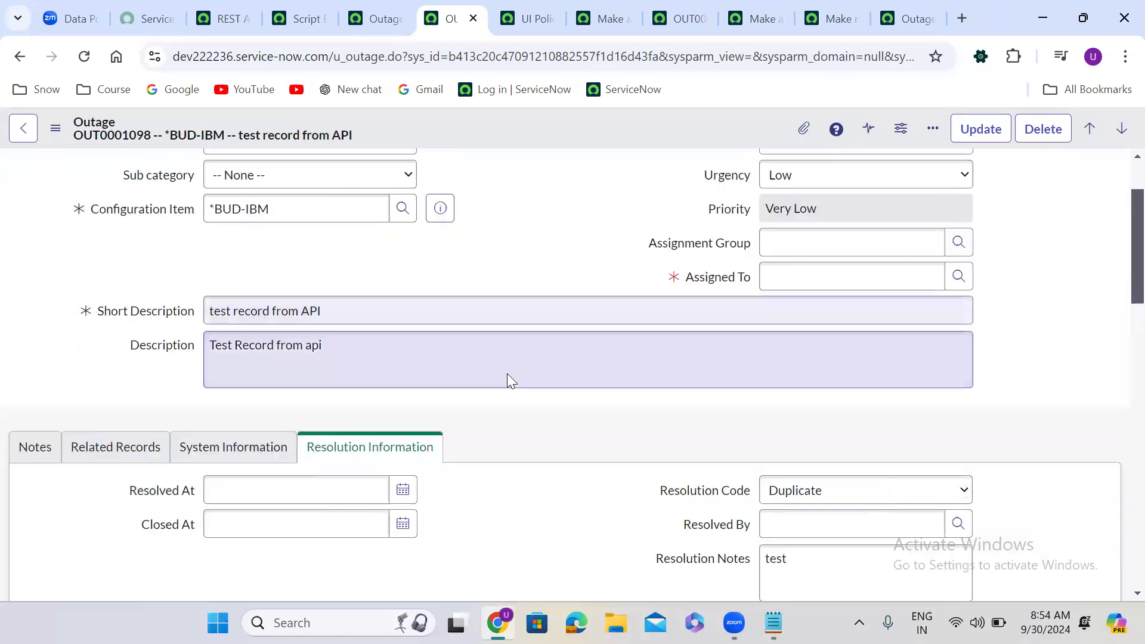
left_click(802, 345)
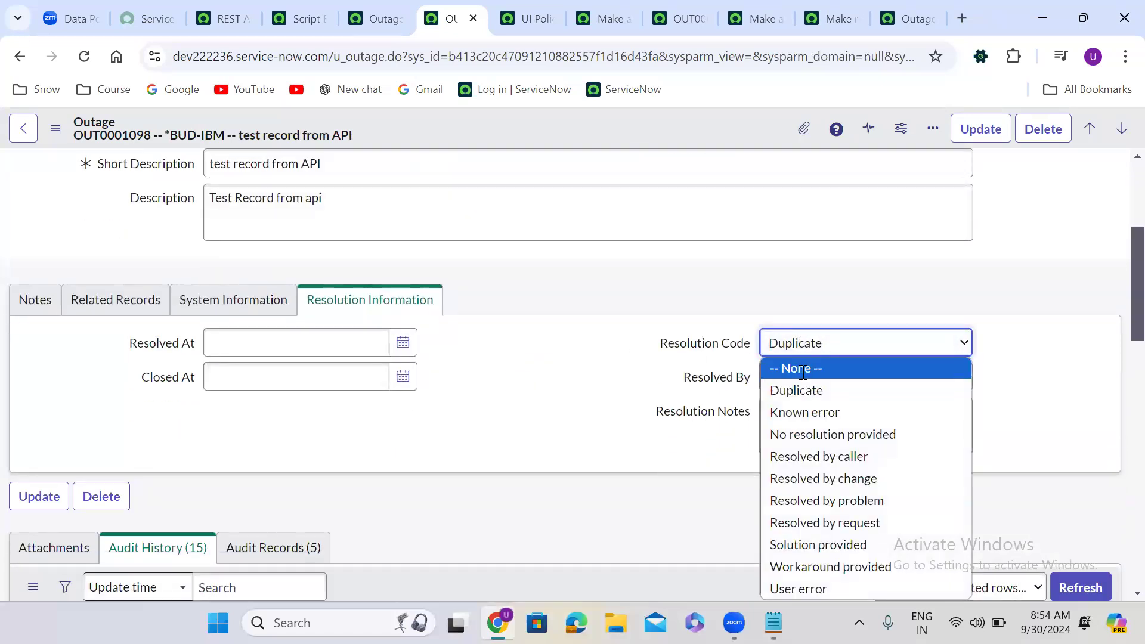
left_click(797, 367)
left_click(803, 416)
key("ctrl+a")
key("BackSpace")
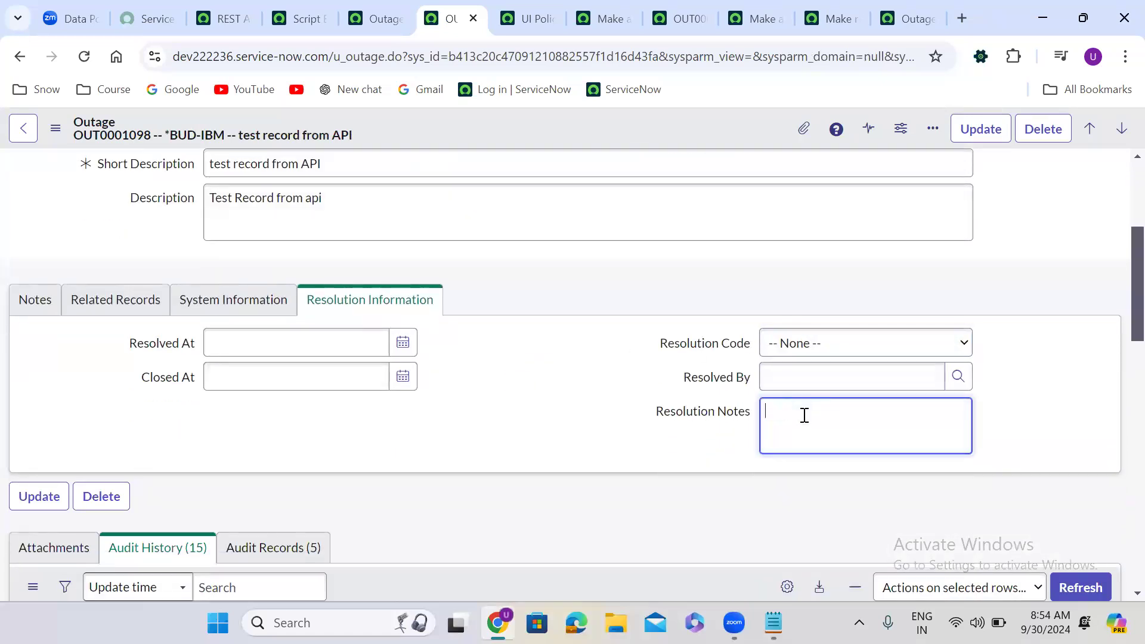
Set the outage's State to New and save the record.
scroll(1119, 186, "up", 4)
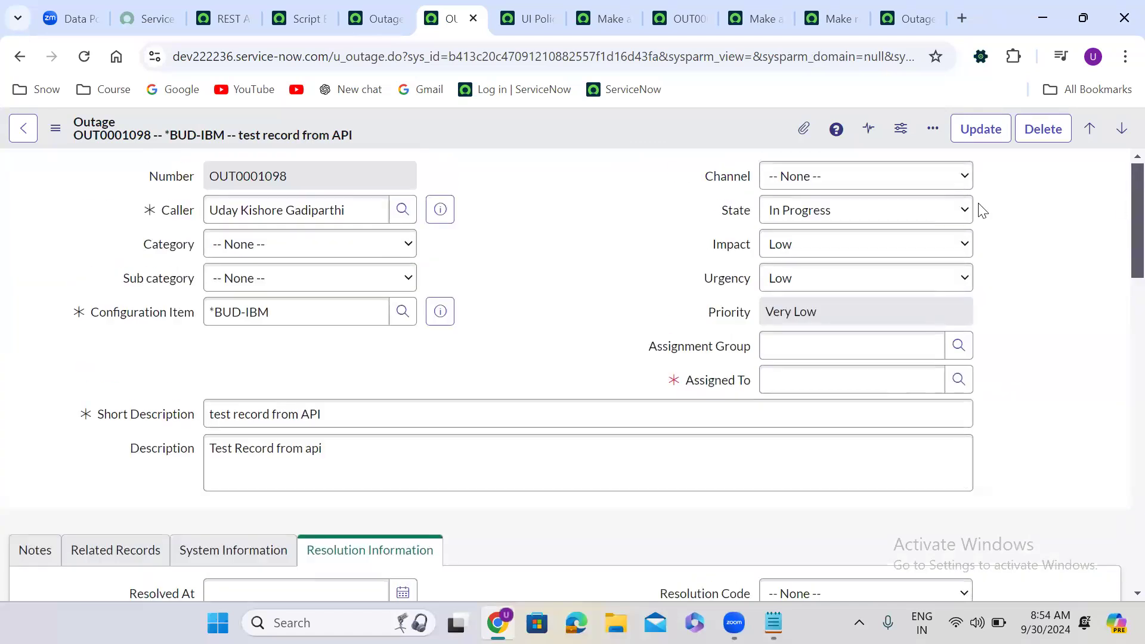
left_click(853, 211)
left_click(821, 238)
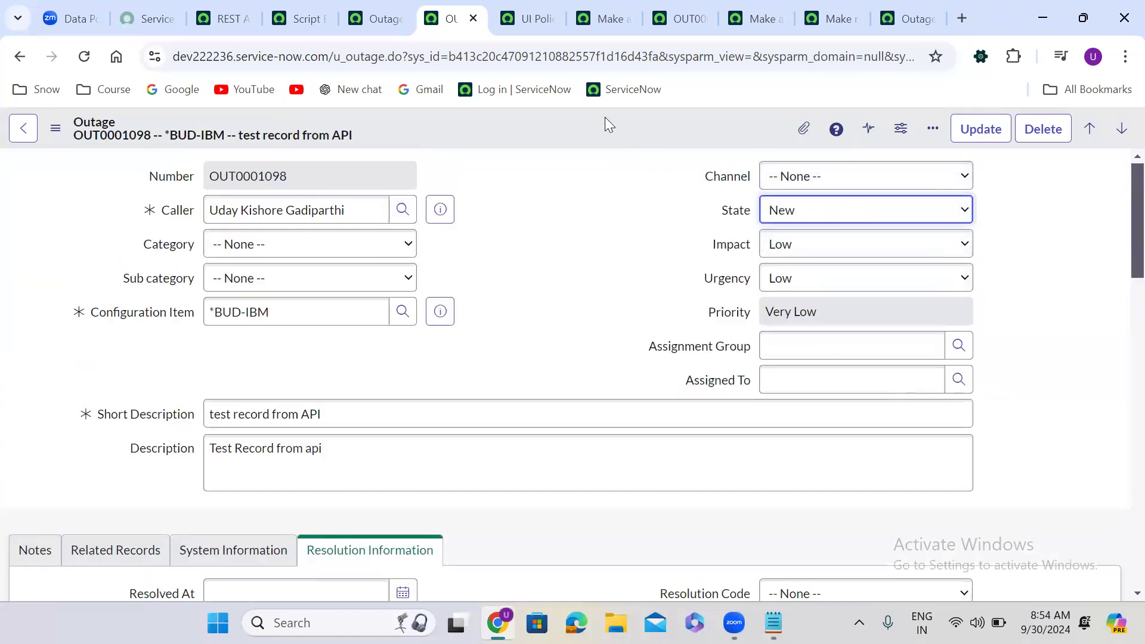
key("F5")
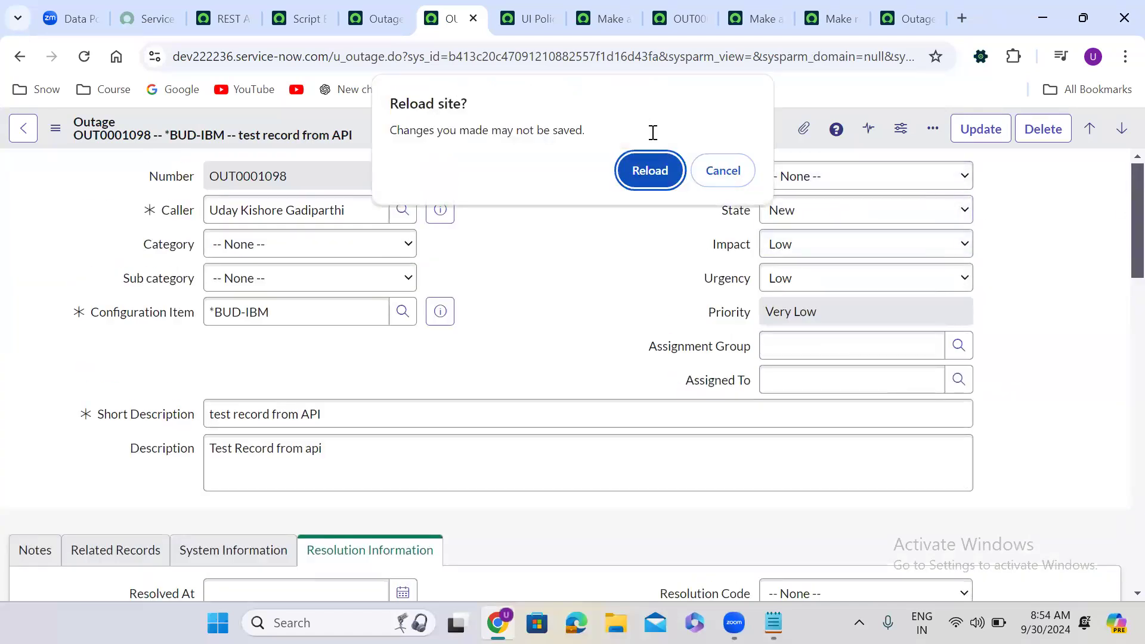
left_click(723, 169)
right_click(564, 130)
left_click(615, 143)
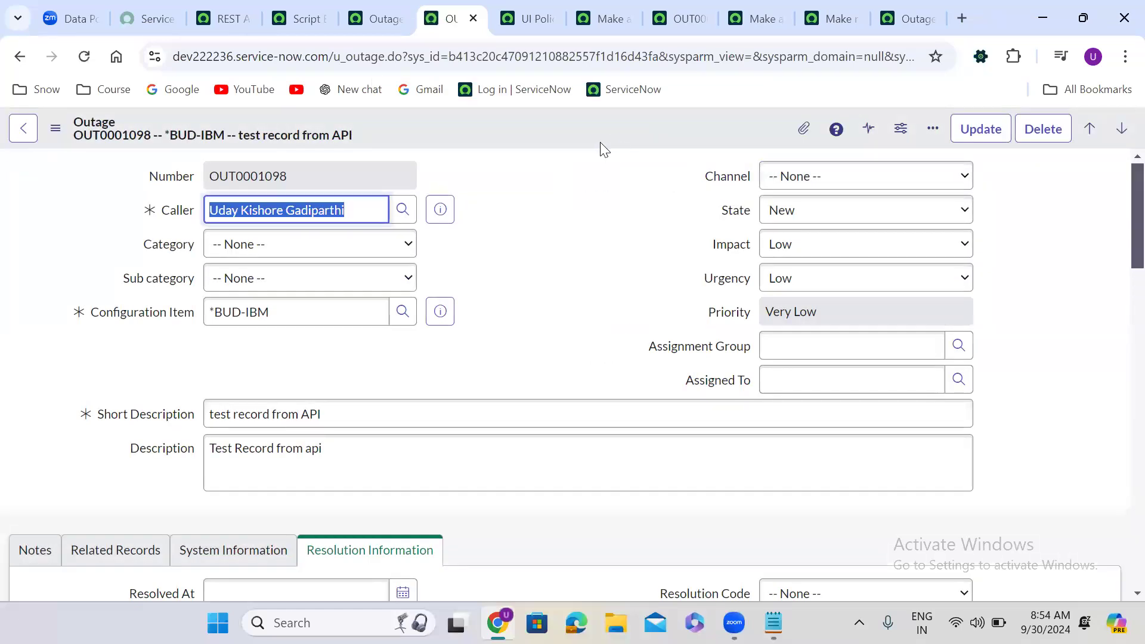
Reload the outage form for OUT0001098 and copy the record's sys_id.
left_click(380, 7)
left_click(458, 2)
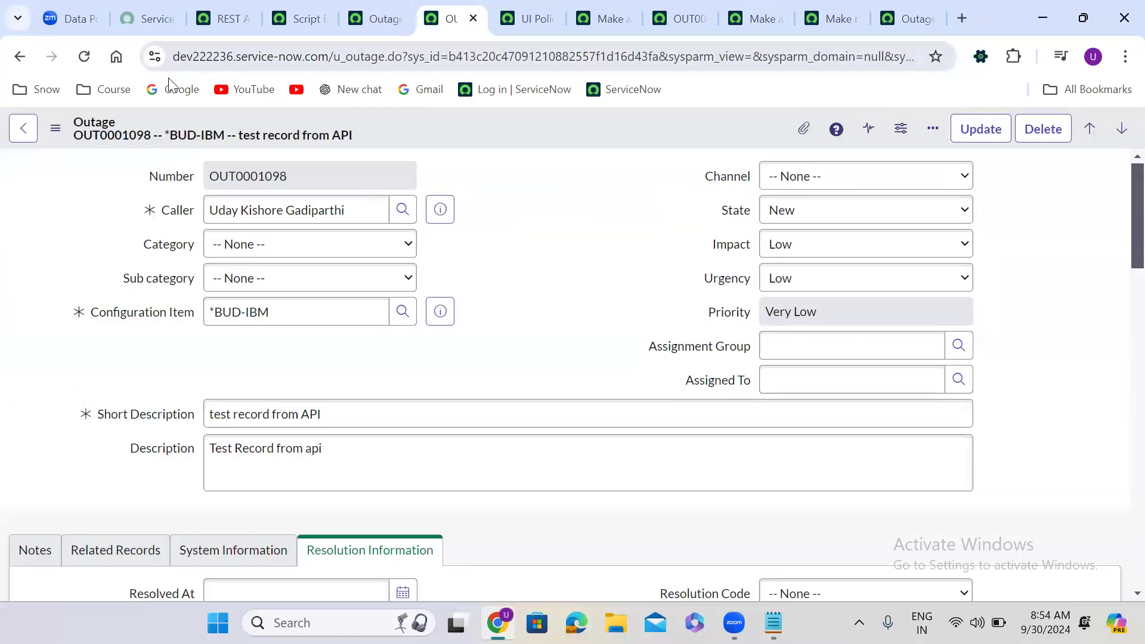
left_click(84, 58)
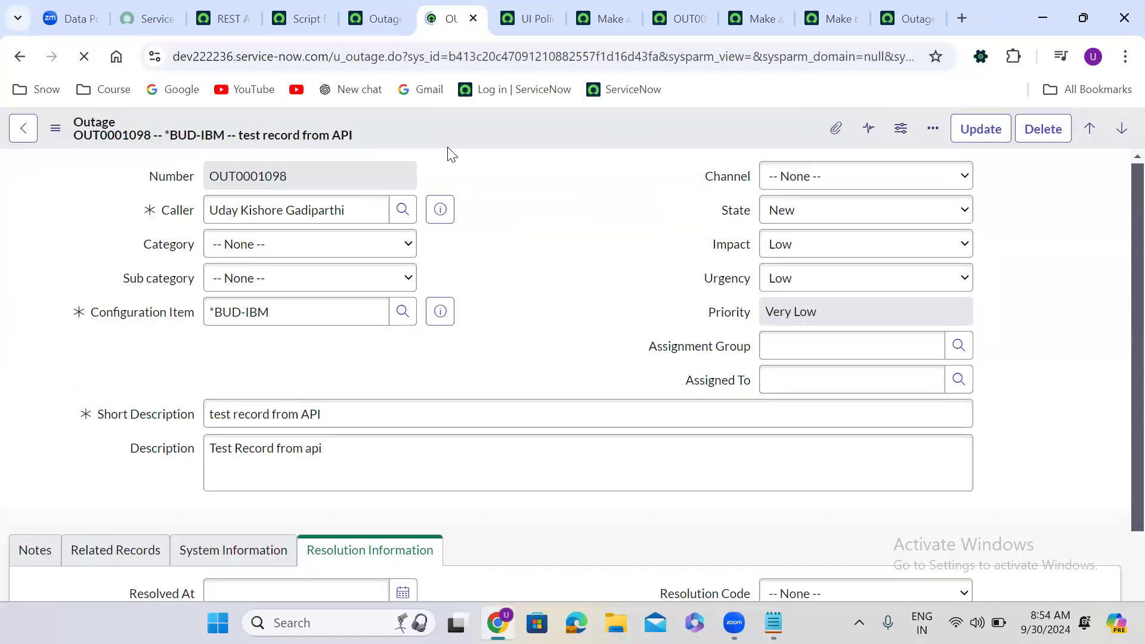
right_click(490, 125)
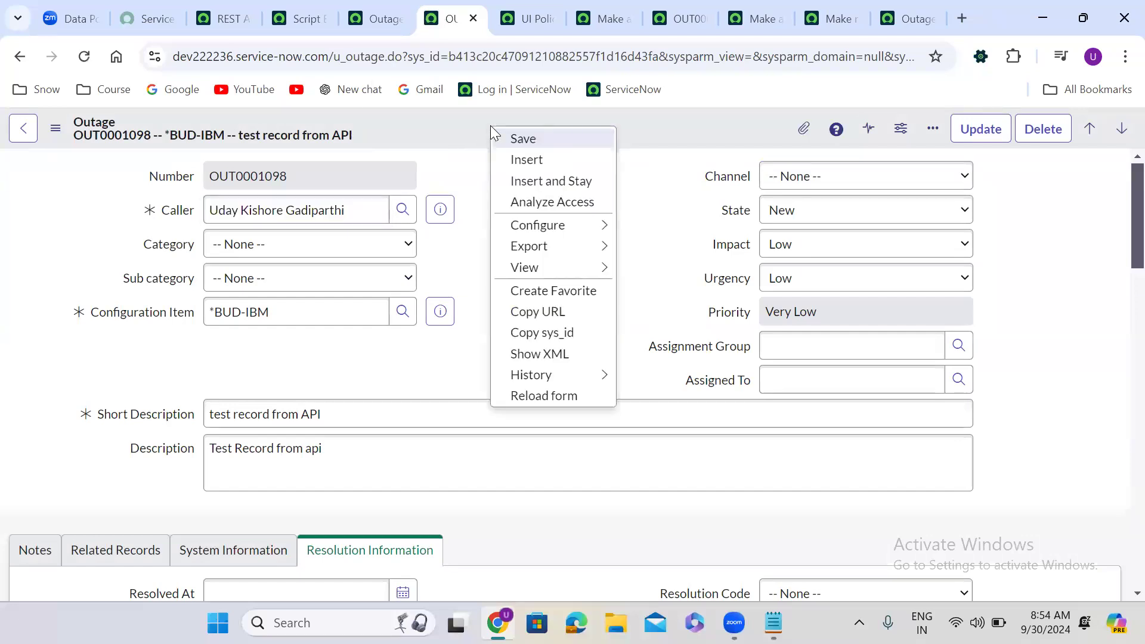
left_click(542, 332)
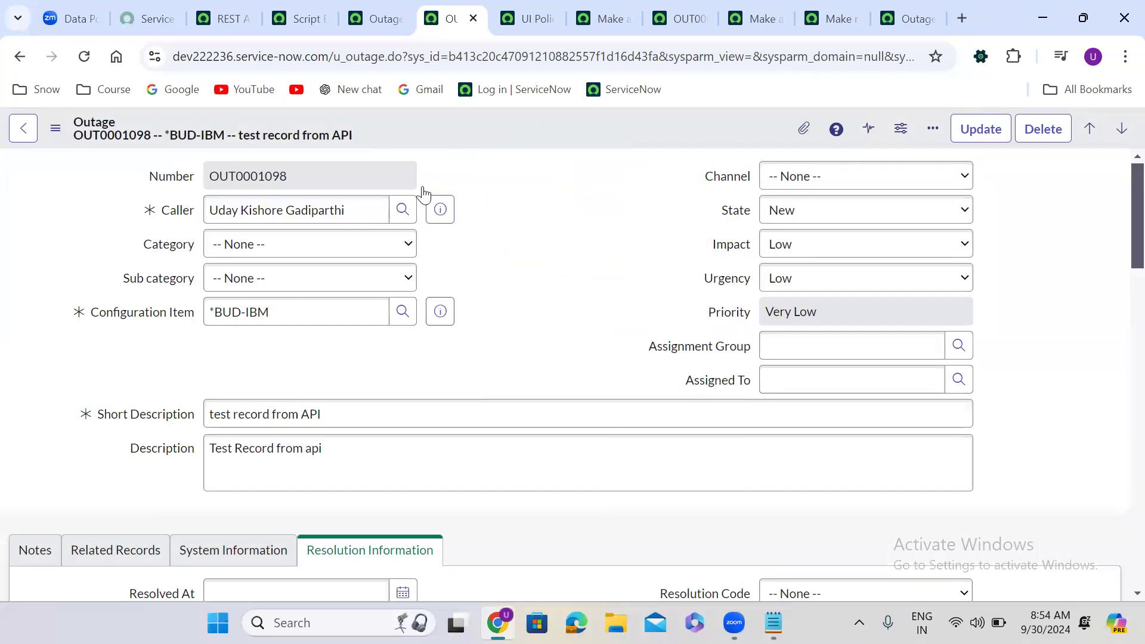
In REST API Explorer, prepare an Update a record (PATCH) request for the Outage (u_outage) table.
left_click(233, 8)
left_click(204, 385)
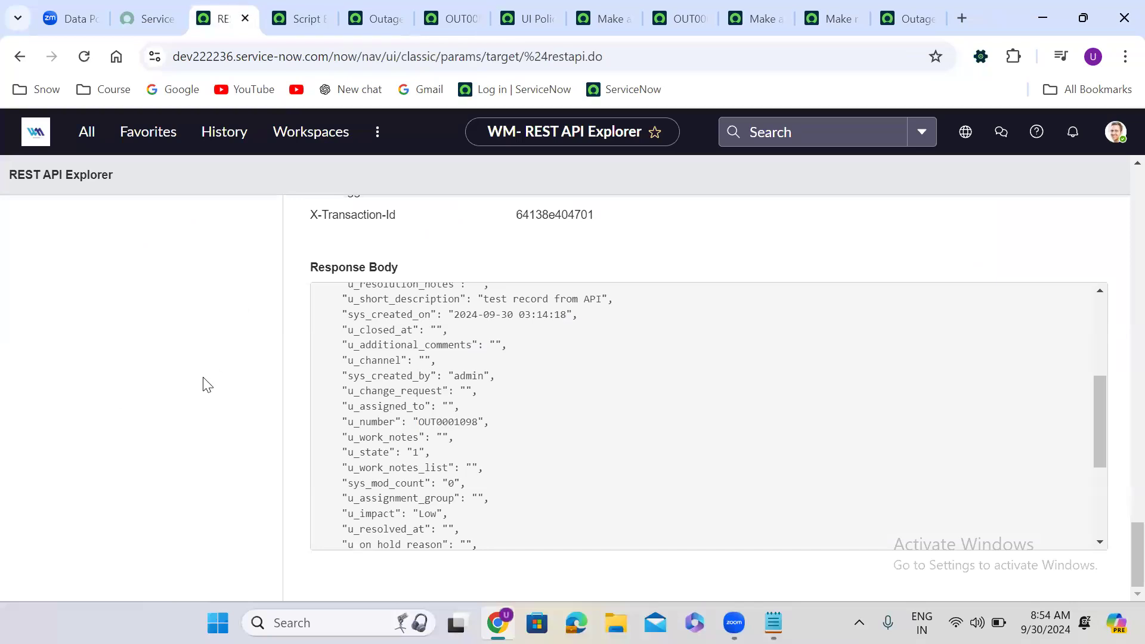
scroll(205, 384, "up", 3)
scroll(204, 384, "up", 10)
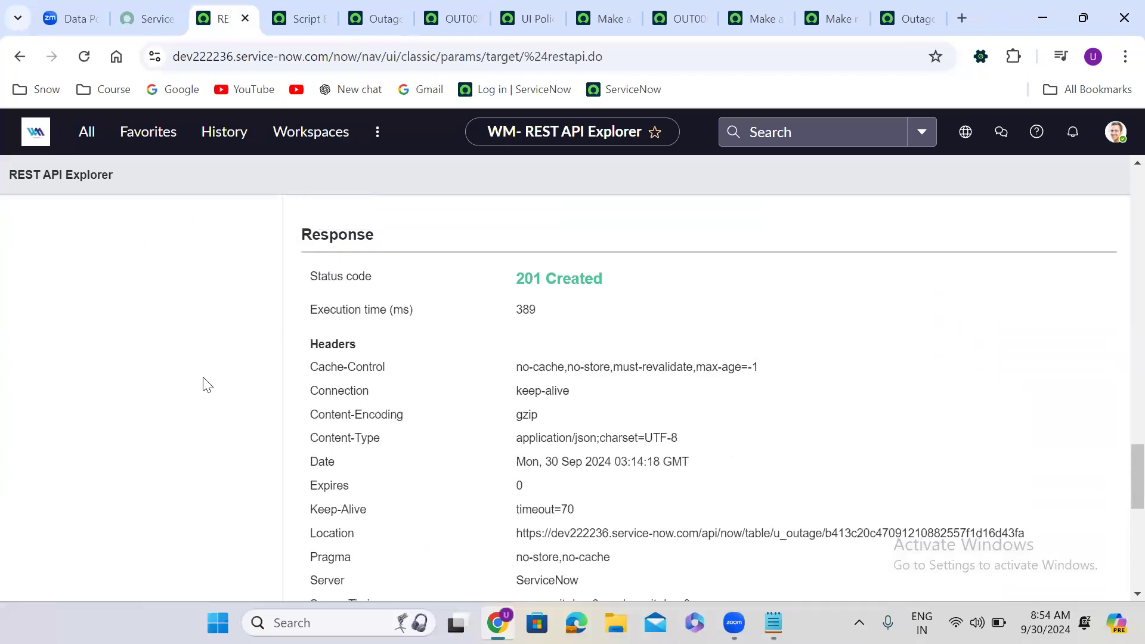
scroll(205, 385, "up", 10)
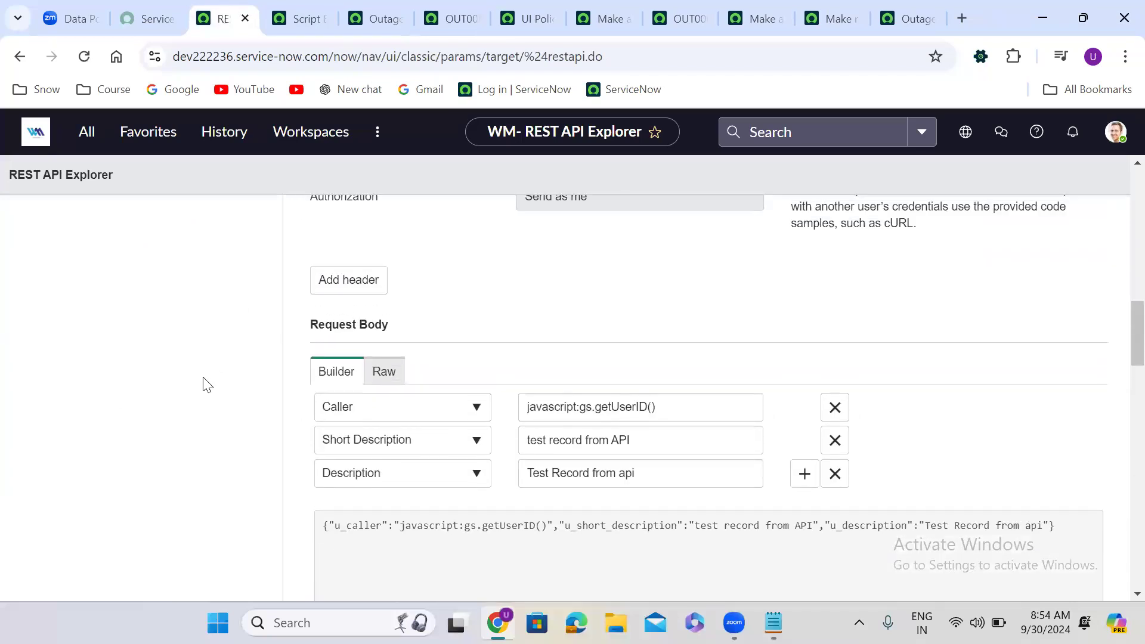
scroll(205, 384, "up", 1)
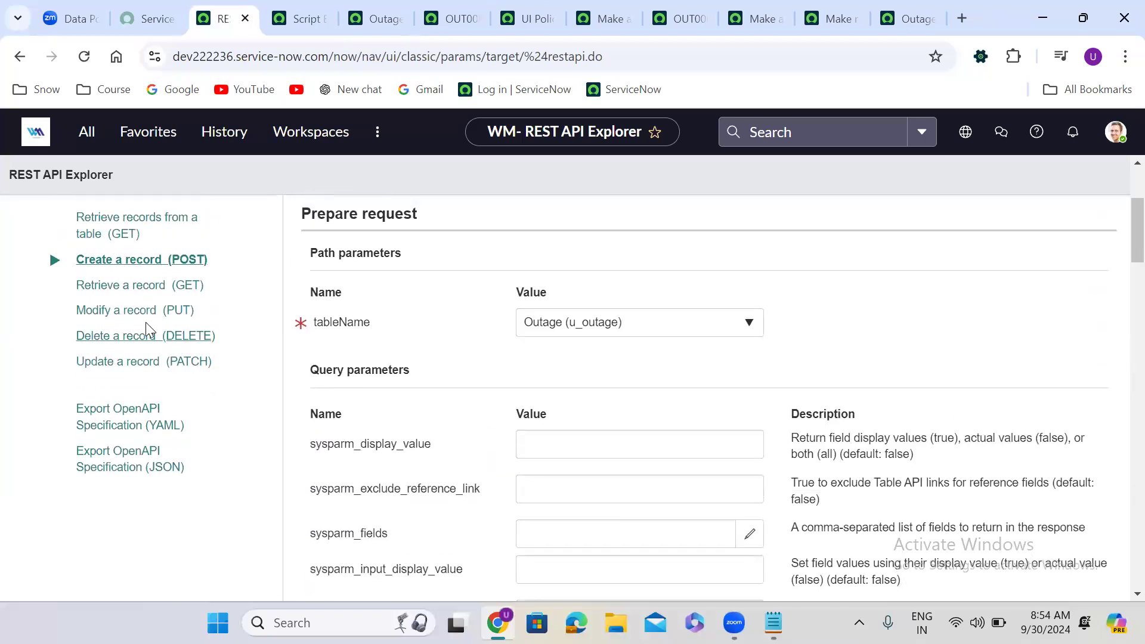
left_click(123, 369)
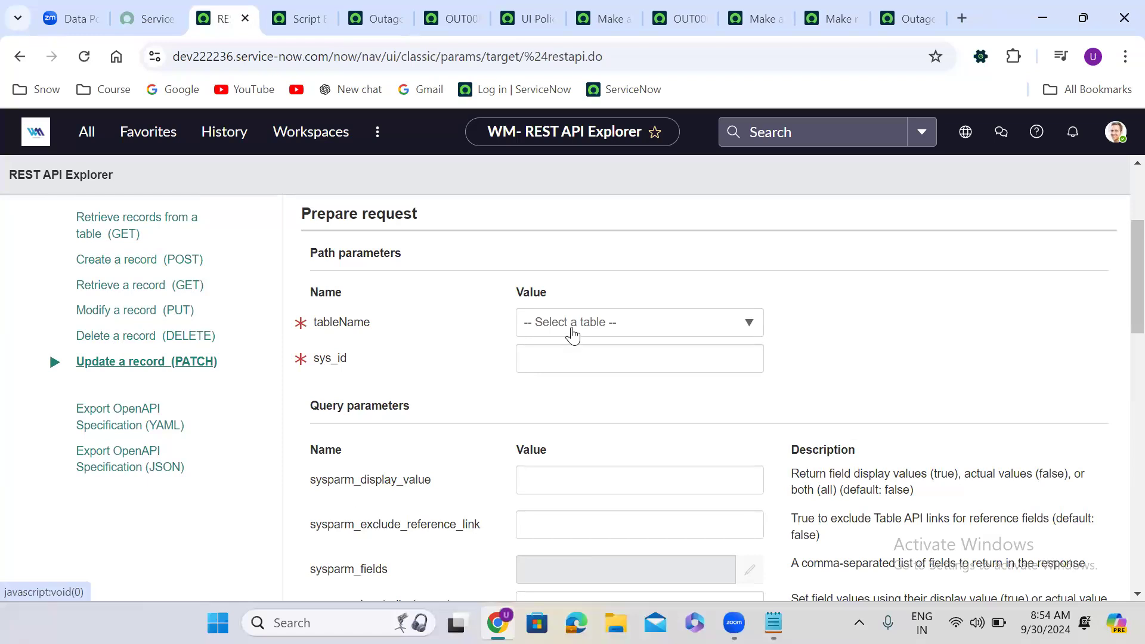
left_click(572, 333)
type("outa")
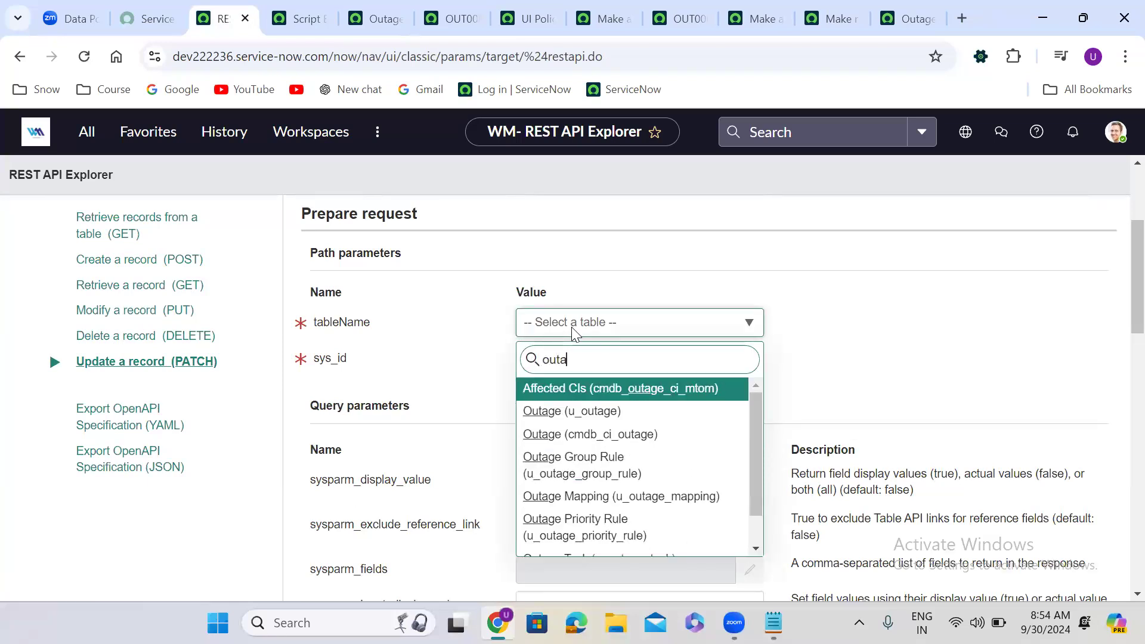
left_click(597, 411)
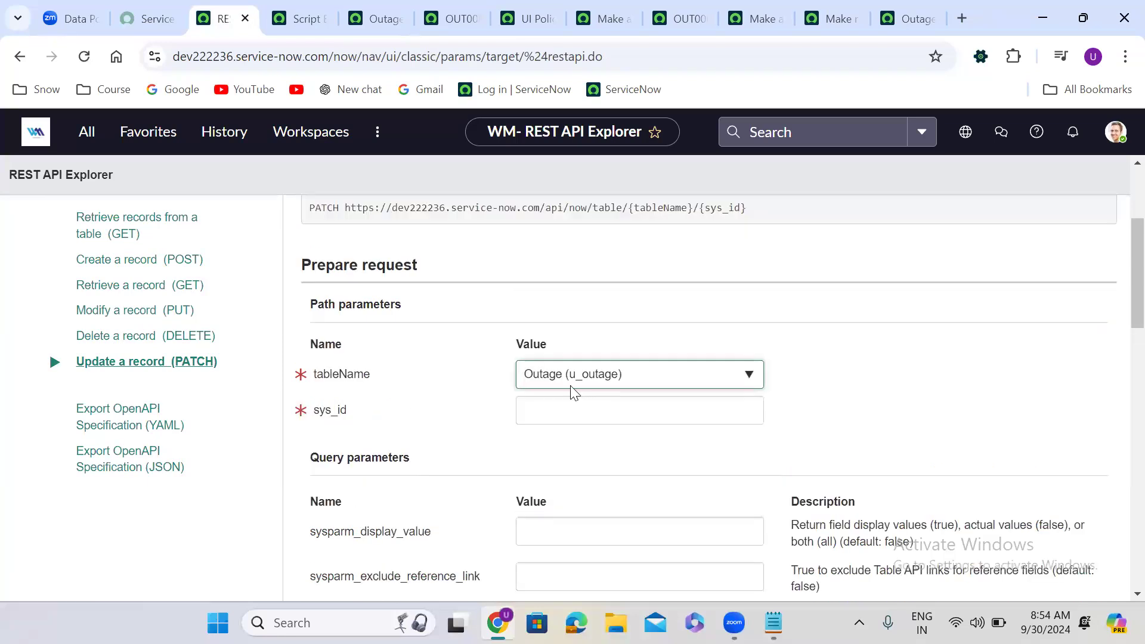
Paste the copied sys_id of the outage into the PATCH request's path parameters.
left_click(558, 358)
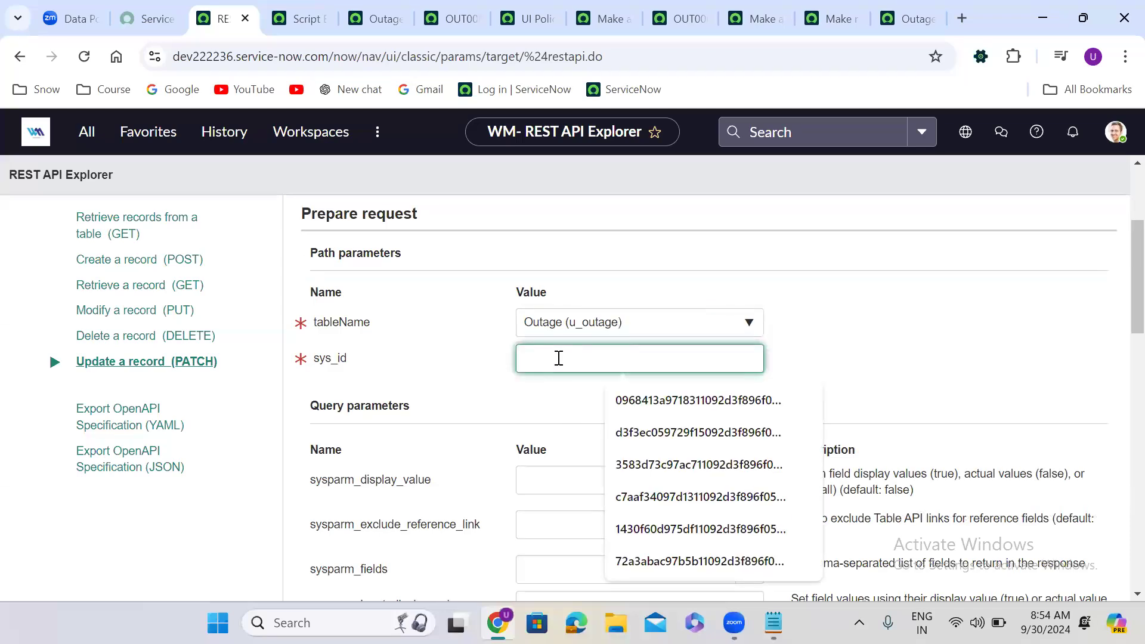
key("ctrl+v")
left_click(829, 351)
Add the State field to the PATCH request body with the value 6.
scroll(829, 351, "down", 10)
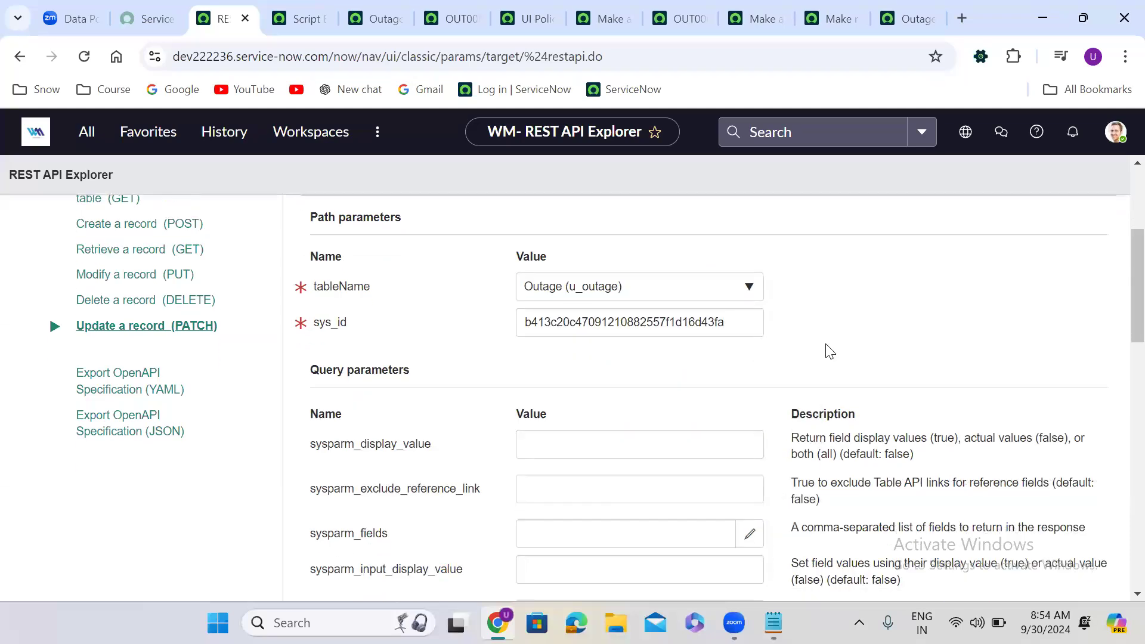
scroll(829, 351, "down", 6)
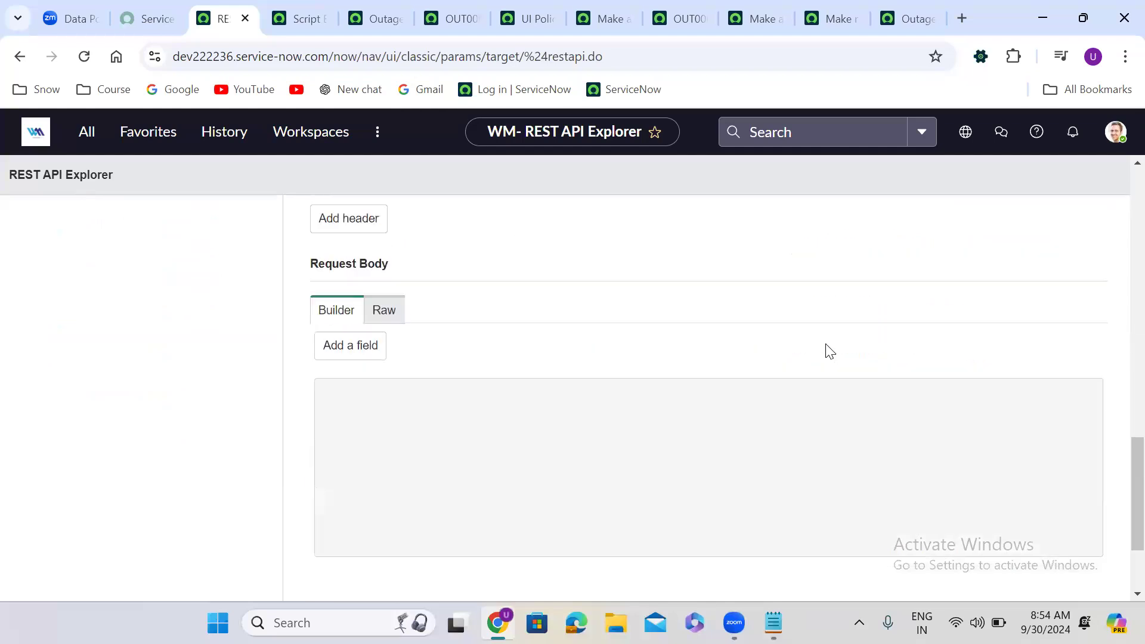
left_click(374, 216)
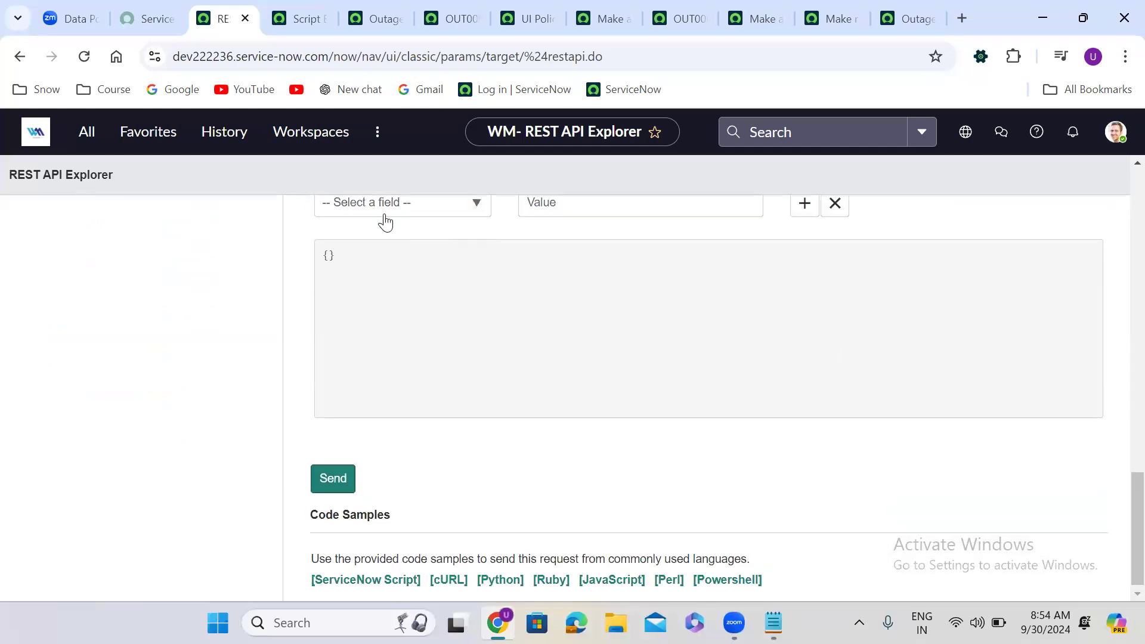
left_click(382, 209)
type("sta")
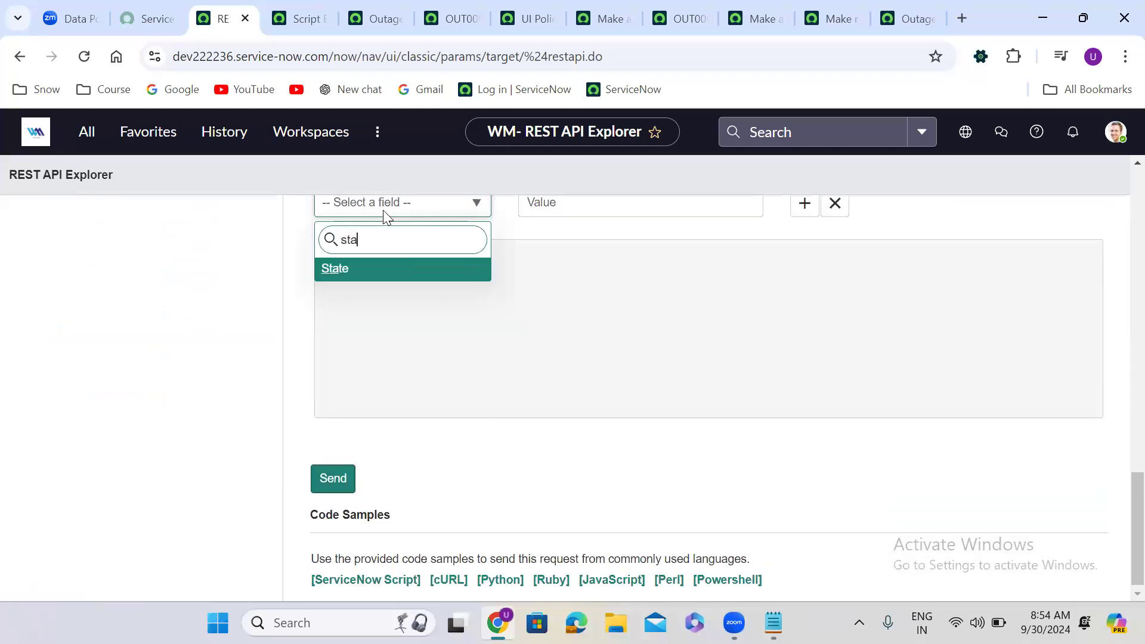
left_click(396, 266)
left_click(595, 204)
left_click(938, 230)
scroll(936, 230, "up", 1)
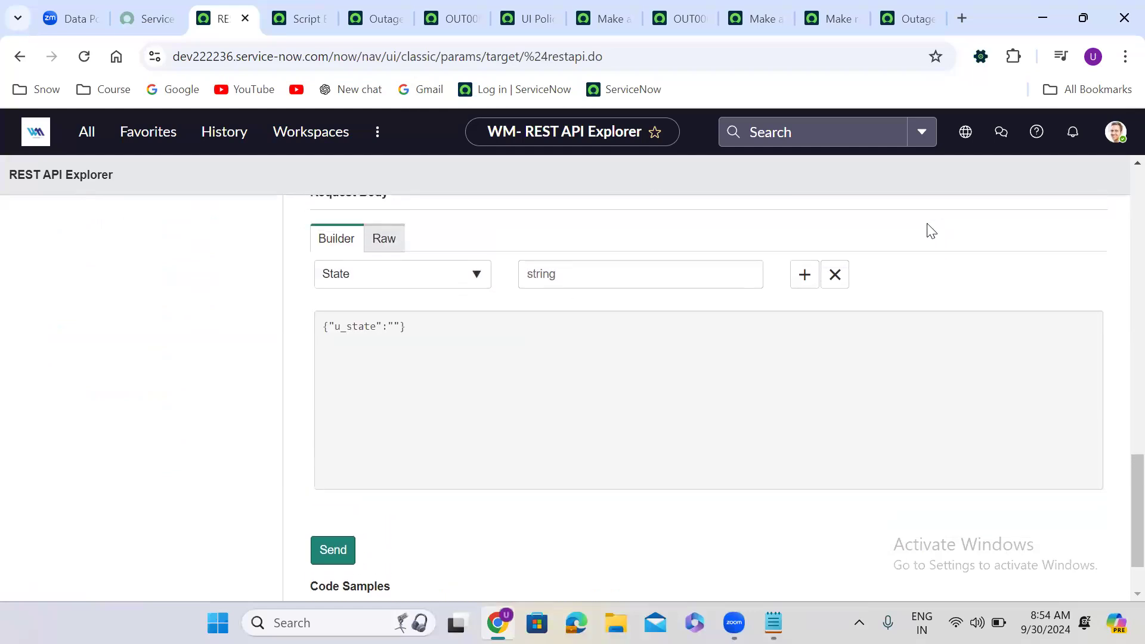
left_click(632, 283)
type("6")
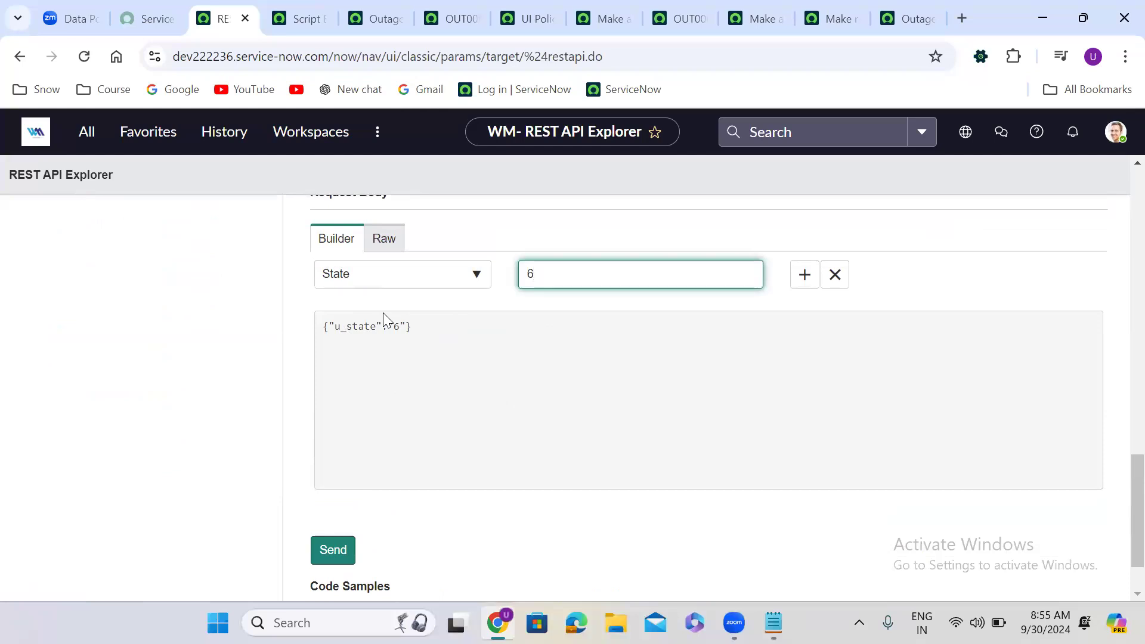
Send the PATCH request, confirm the data modification, and check the State and resolution fields on the outage form.
left_click(332, 548)
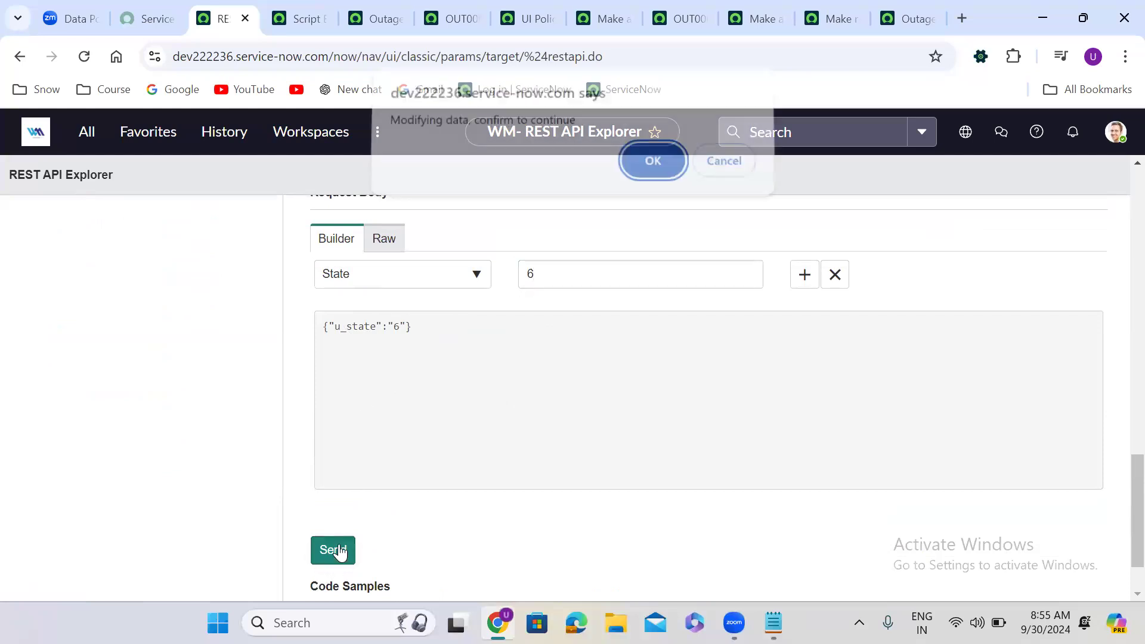
left_click(643, 161)
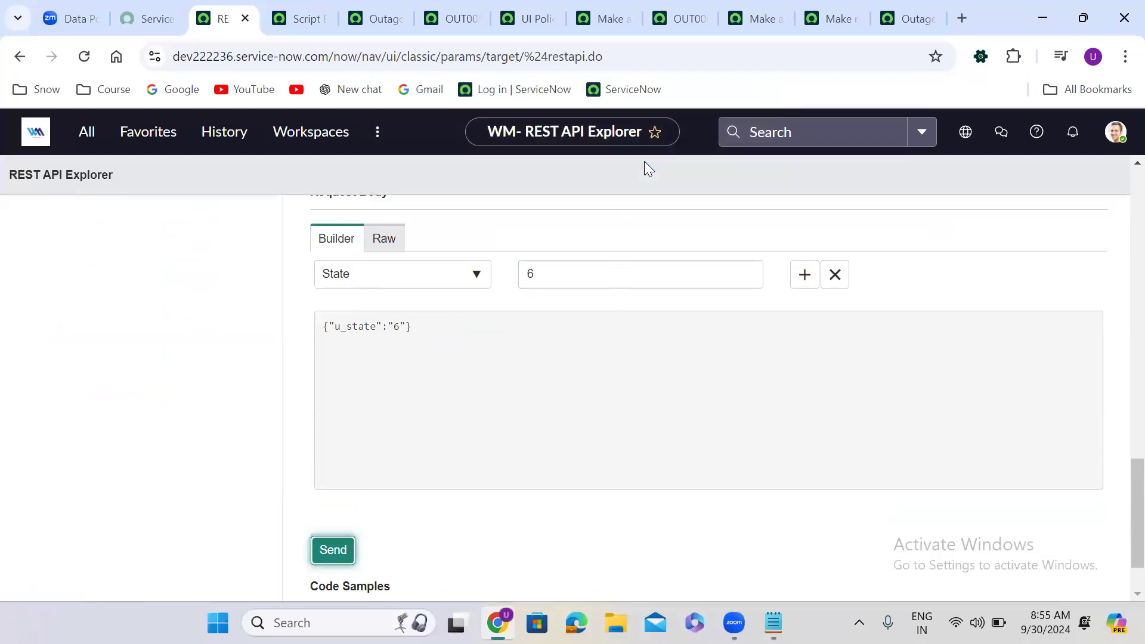
left_click(446, 17)
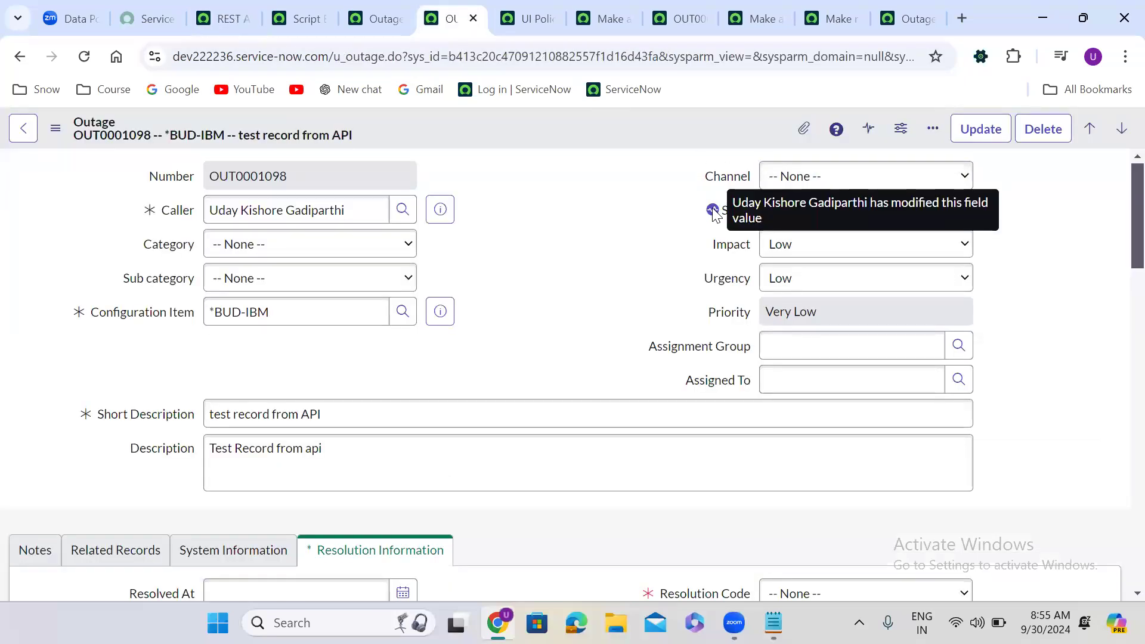
scroll(544, 286, "down", 4)
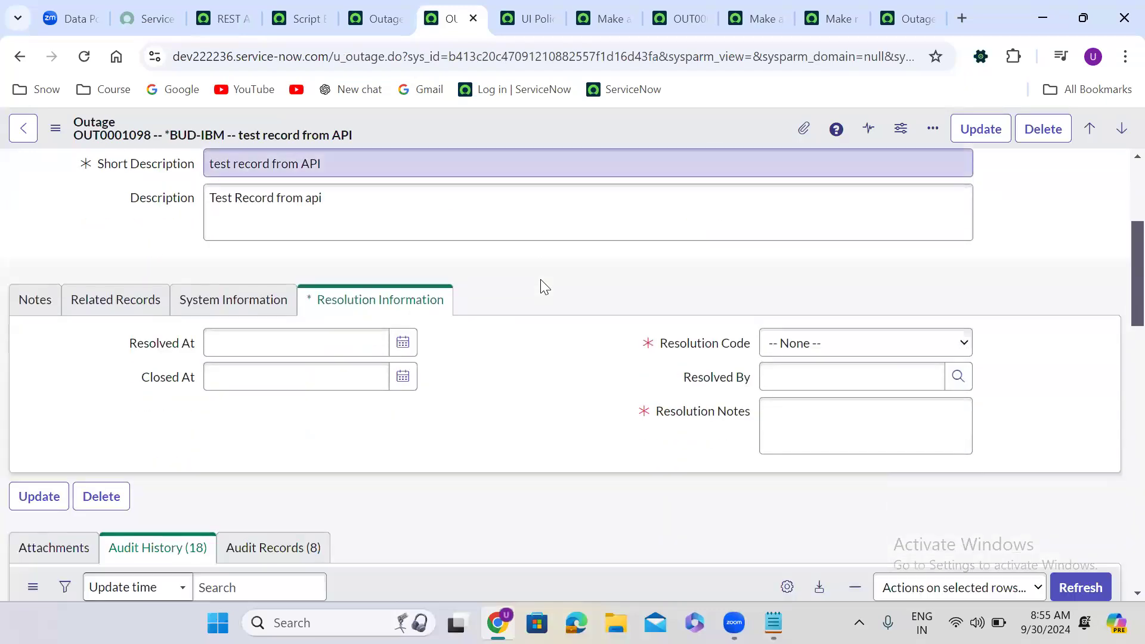
scroll(544, 286, "up", 2)
scroll(540, 279, "up", 2)
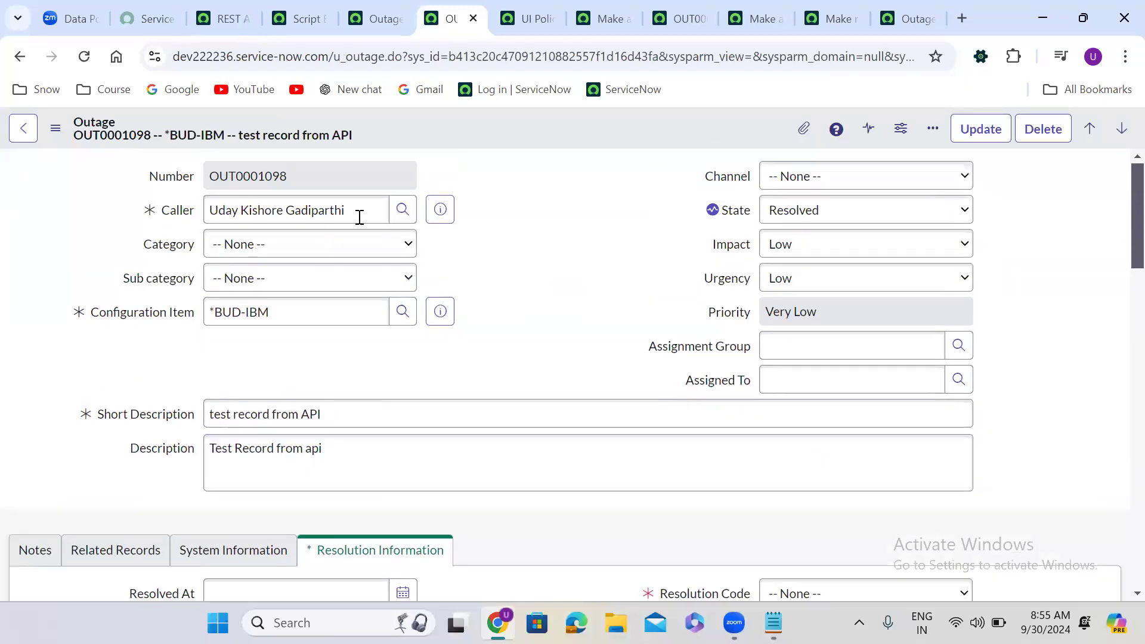
Reload the outage form, set its State back to New, and save the record.
left_click(84, 56)
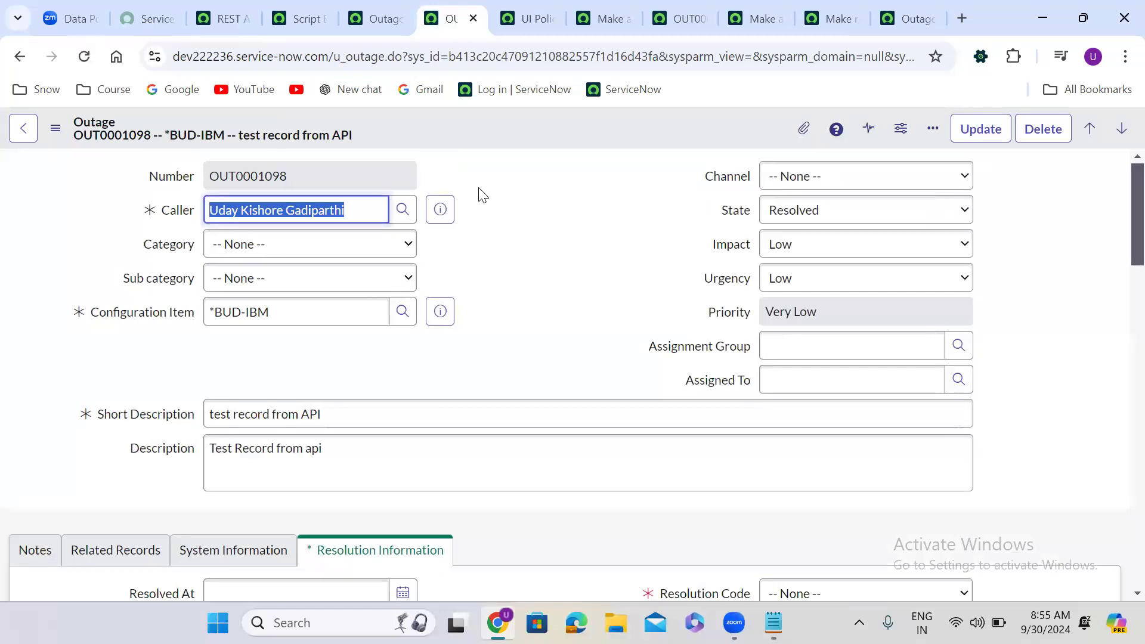
left_click(823, 211)
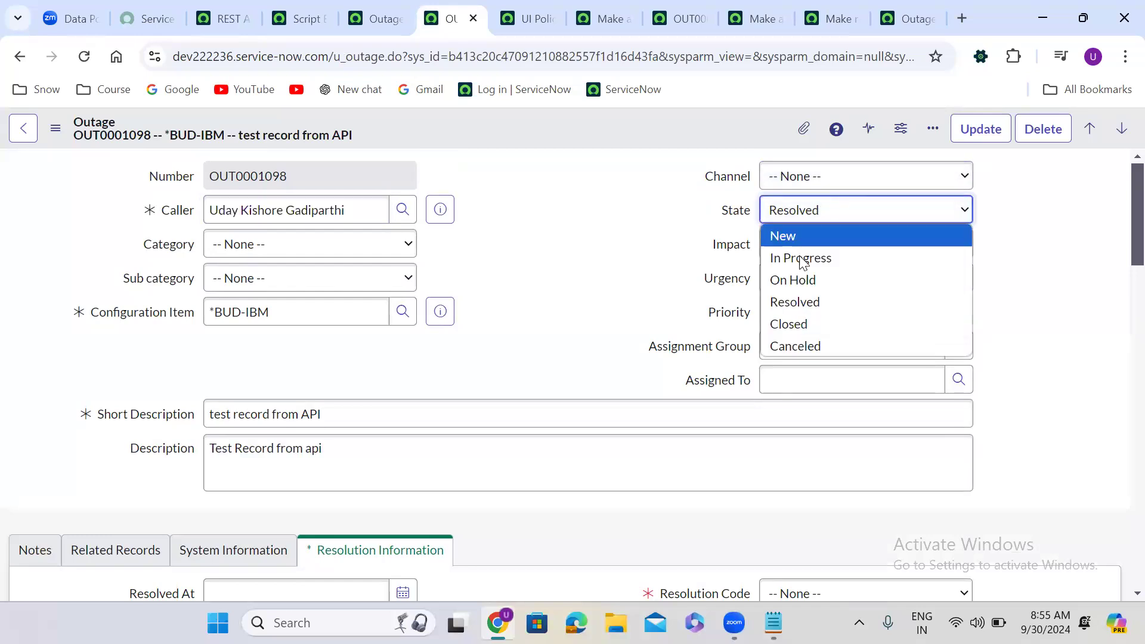
left_click(799, 242)
right_click(533, 121)
left_click(570, 133)
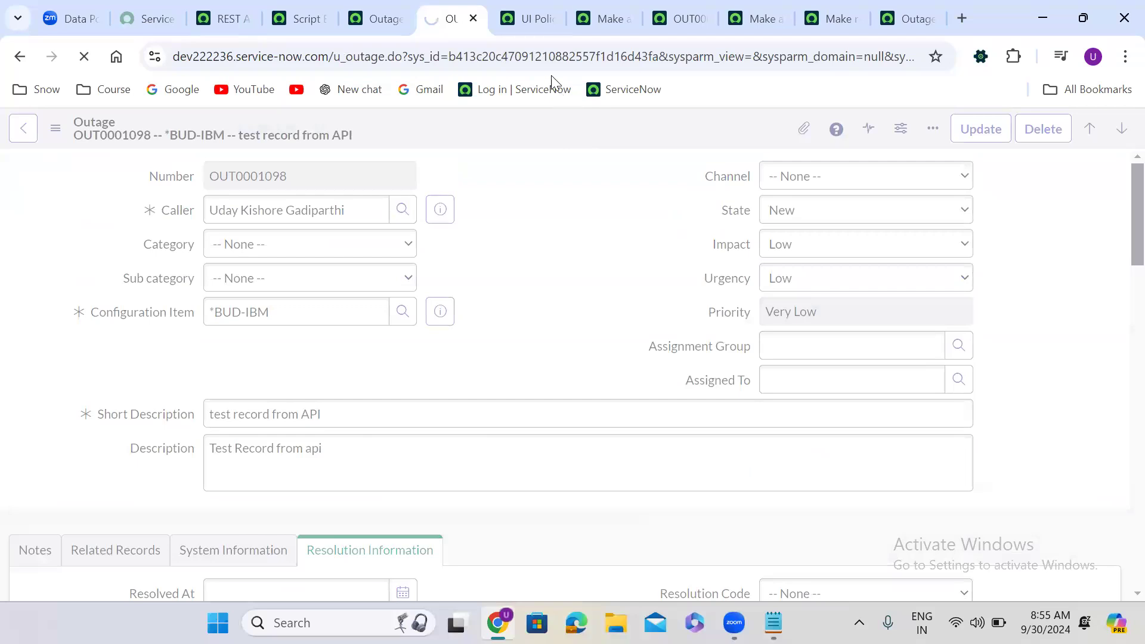
Open the "Make resolution Code and Notes mandatory" UI policy in a separate tab and convert it to a data policy.
left_click(527, 14)
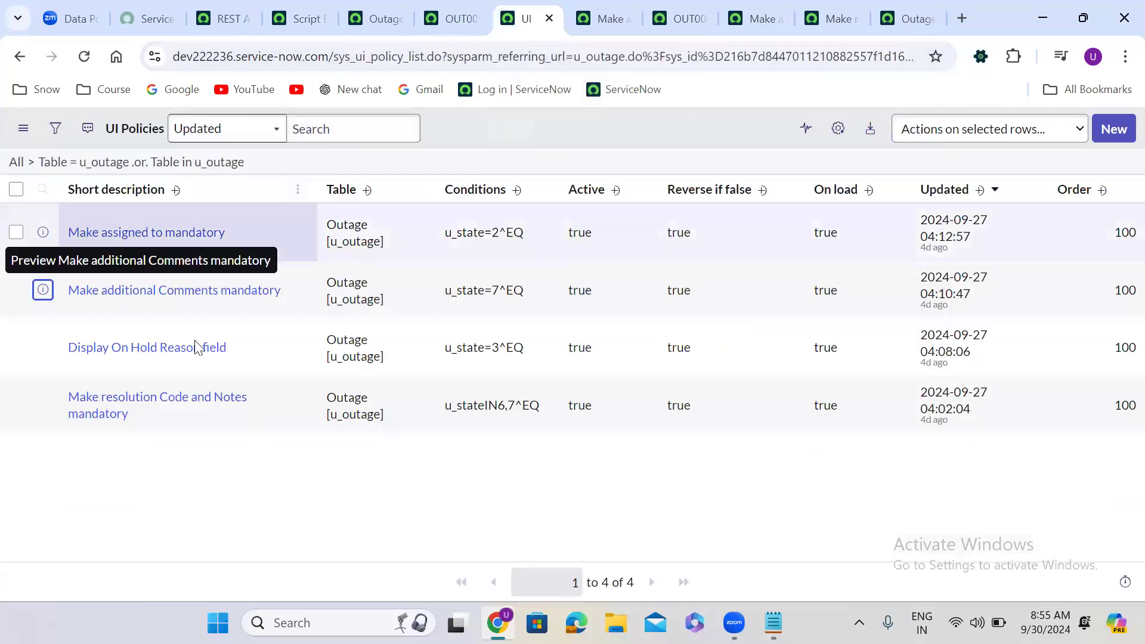
right_click(40, 402)
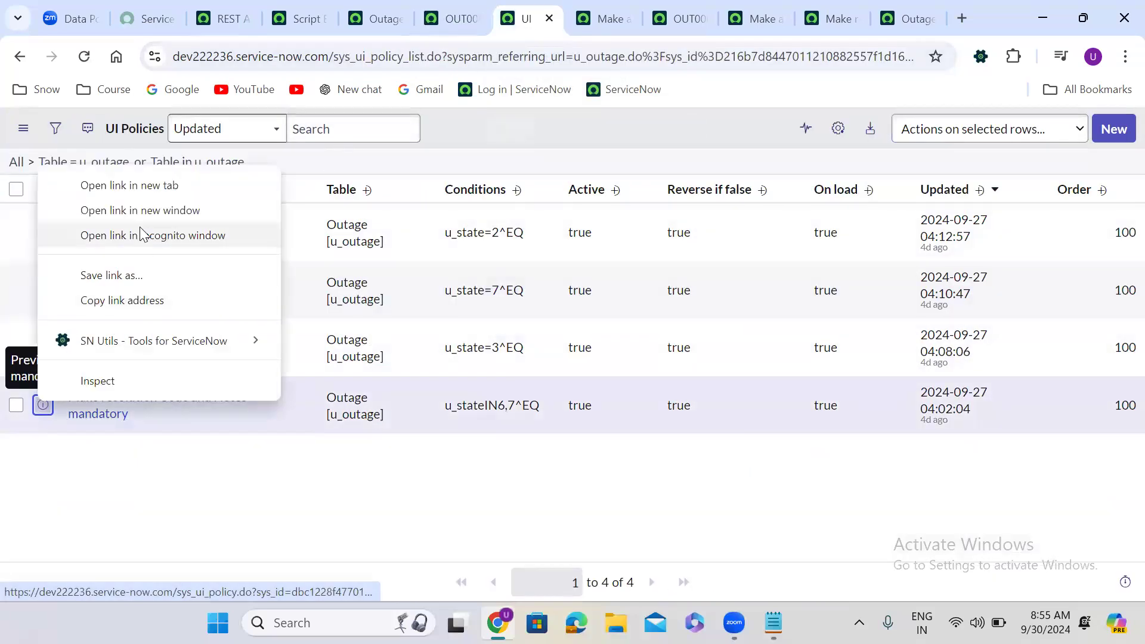
left_click(130, 185)
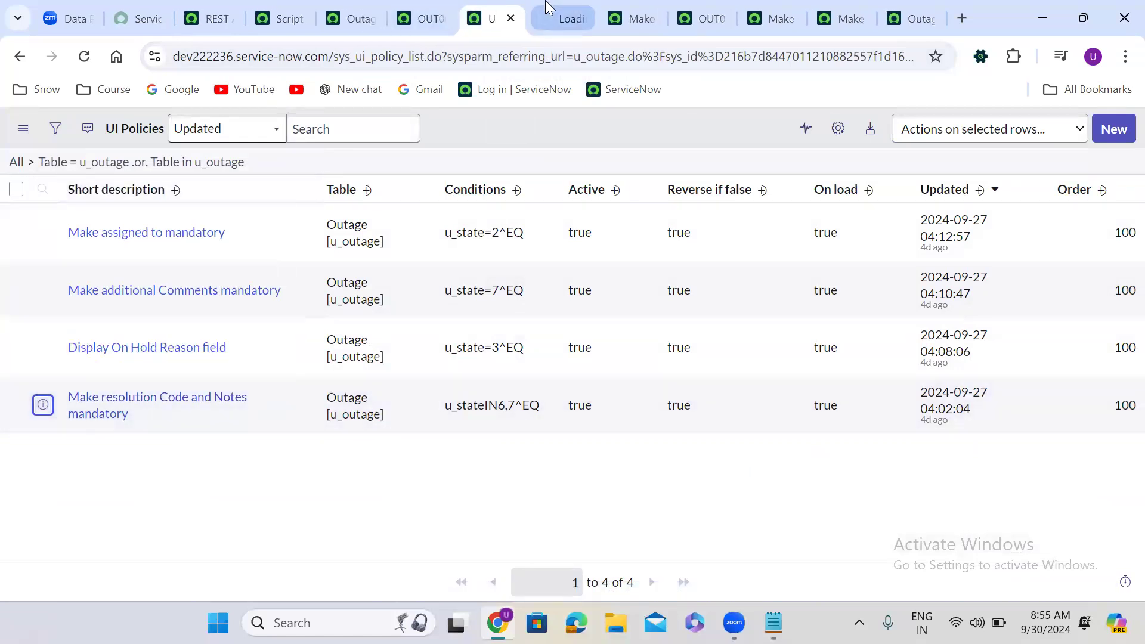
left_click(548, 8)
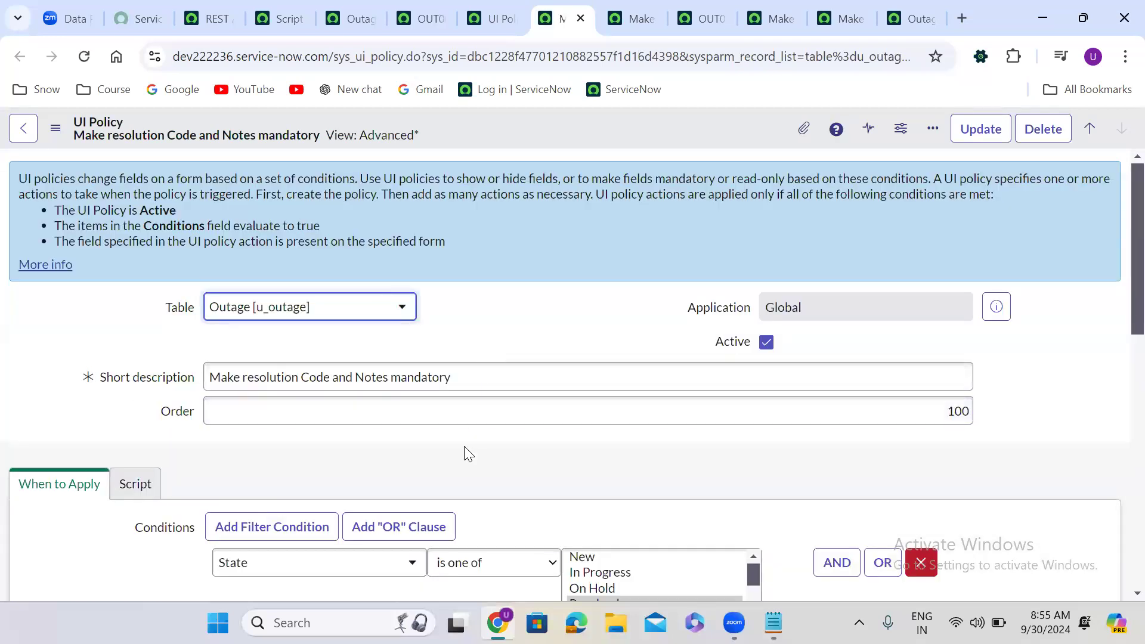
scroll(464, 447, "down", 6)
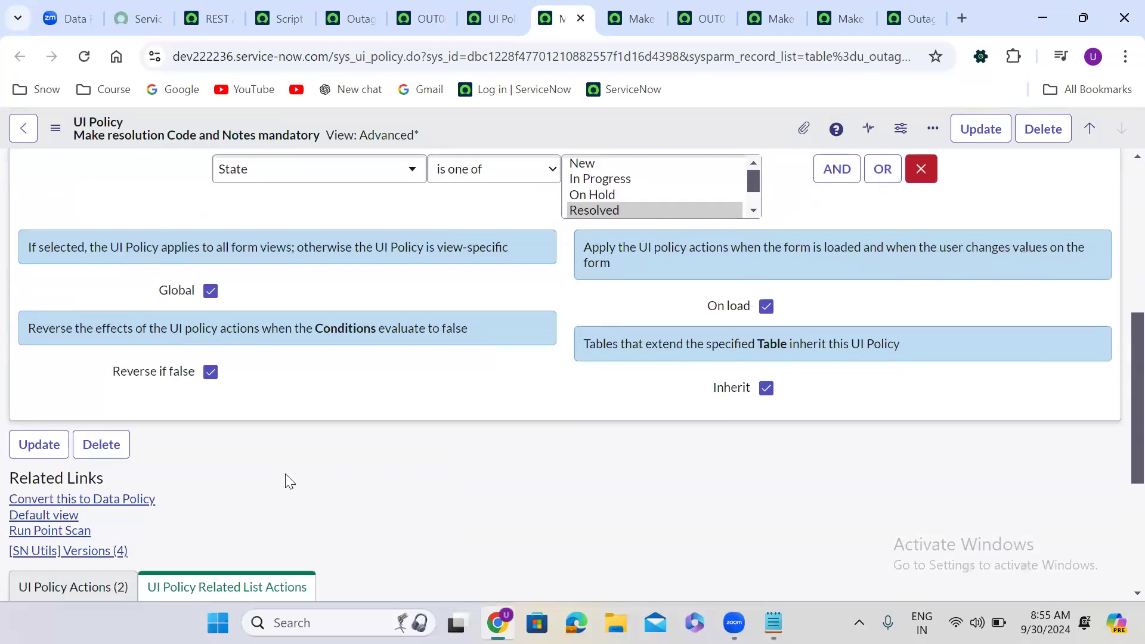
left_click(107, 504)
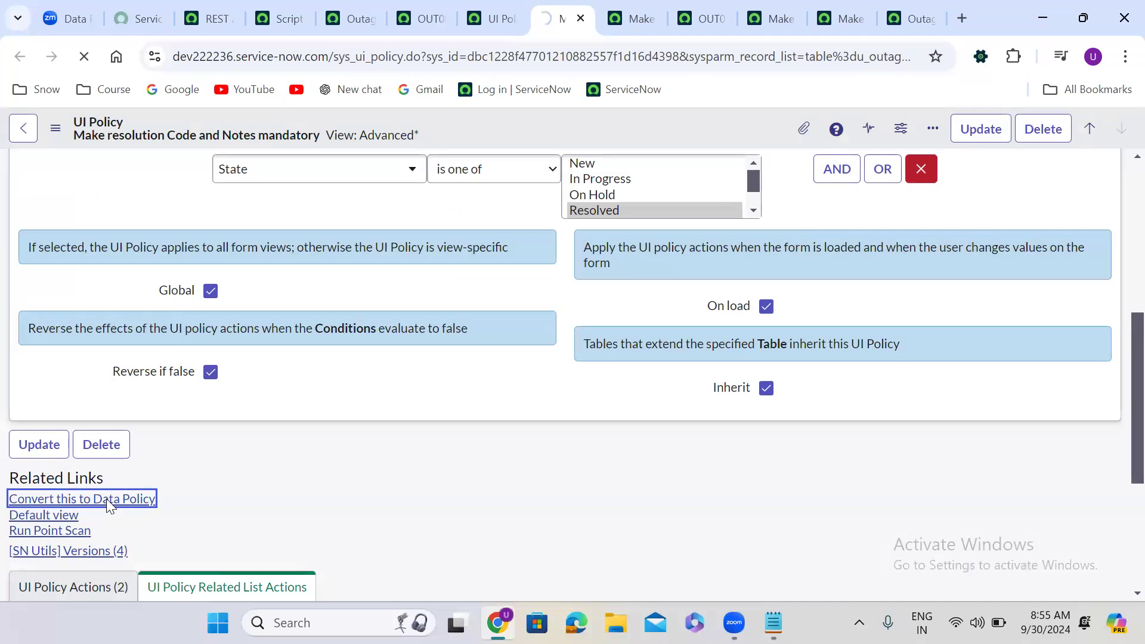
Return to the OUT0001098 outage form and save the record again.
left_click(209, 8)
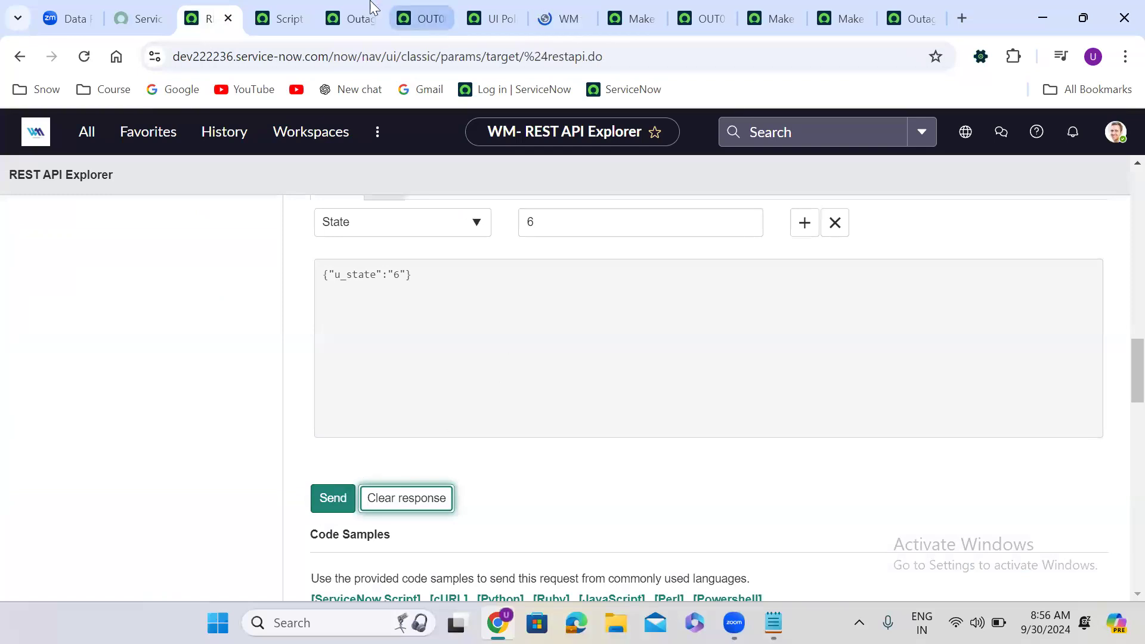
left_click(398, 7)
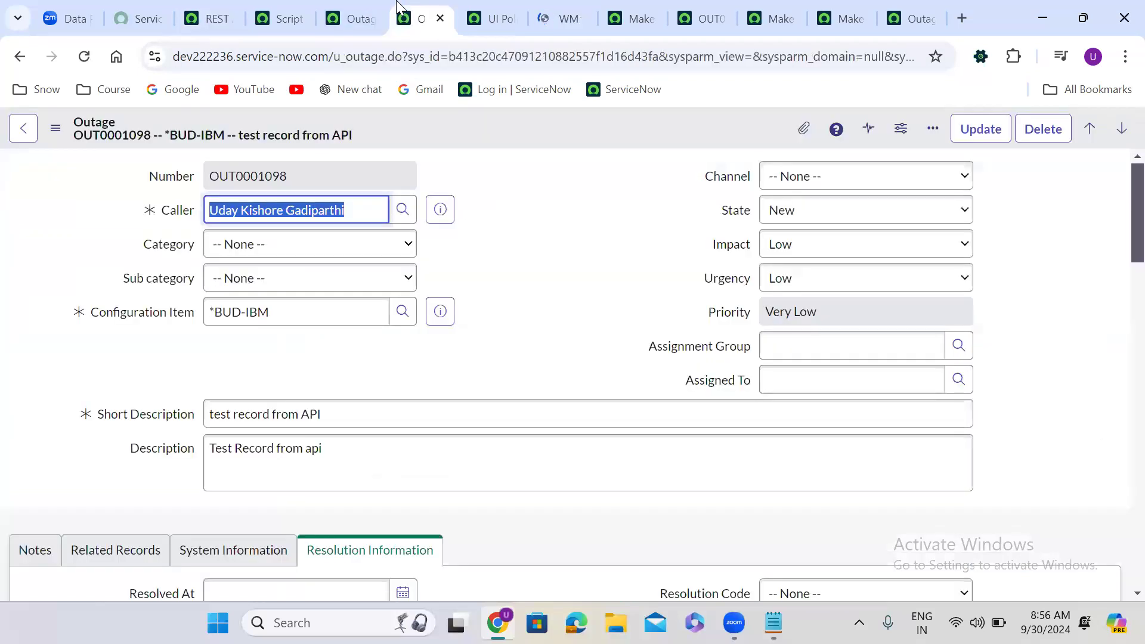
left_click(357, 15)
left_click(419, 8)
right_click(586, 124)
left_click(620, 139)
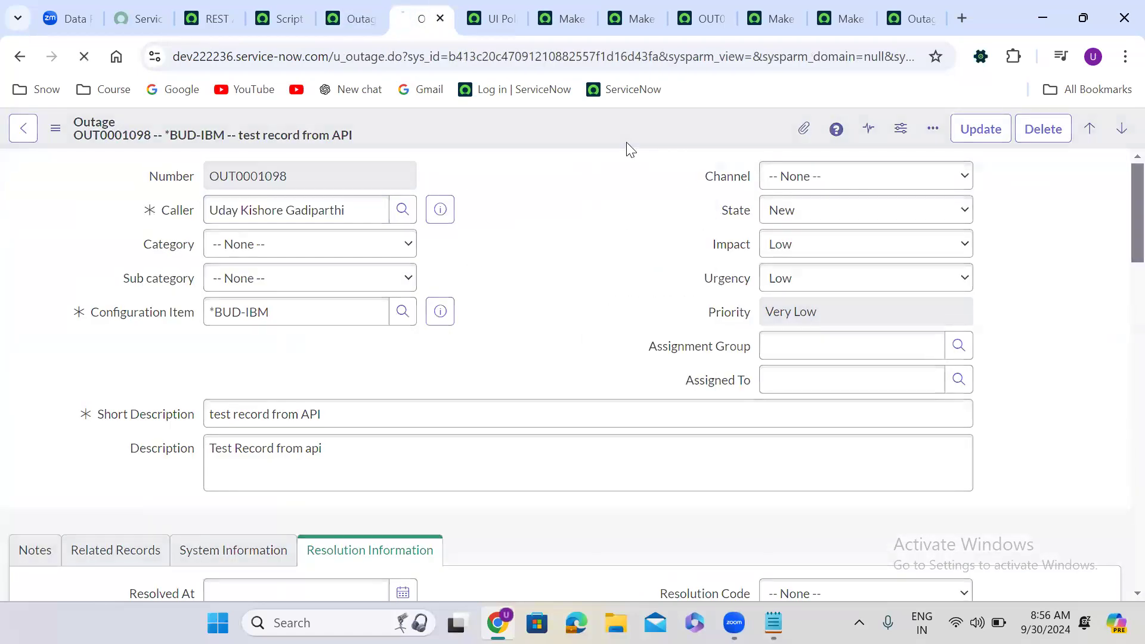
Resend the PATCH request with State 6 from REST API Explorer and examine the response body.
left_click(210, 18)
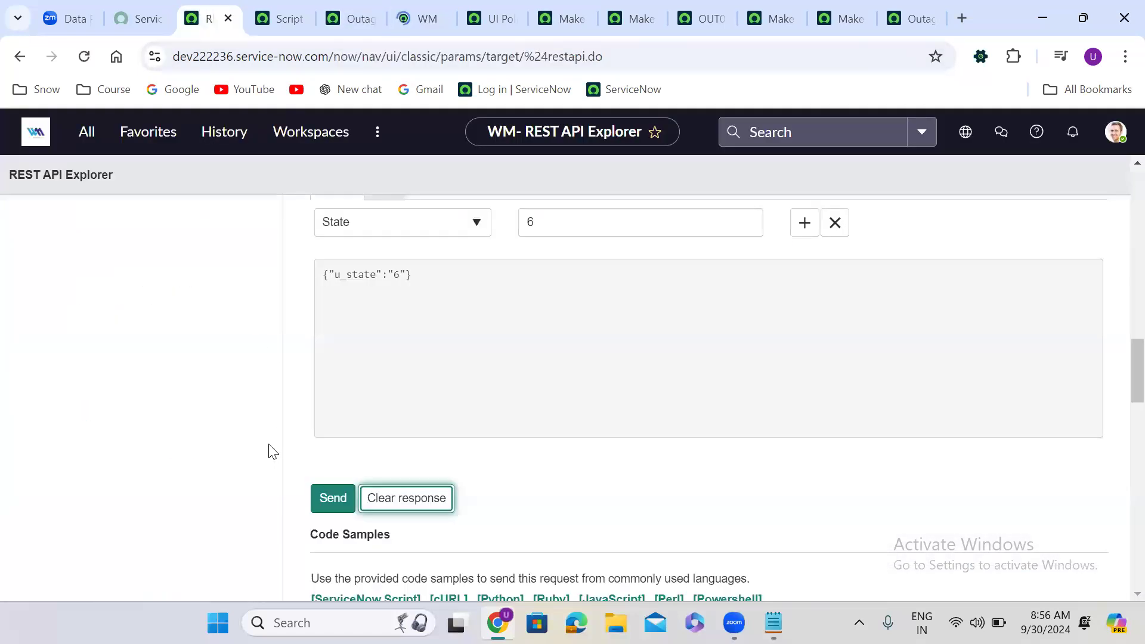
left_click(325, 504)
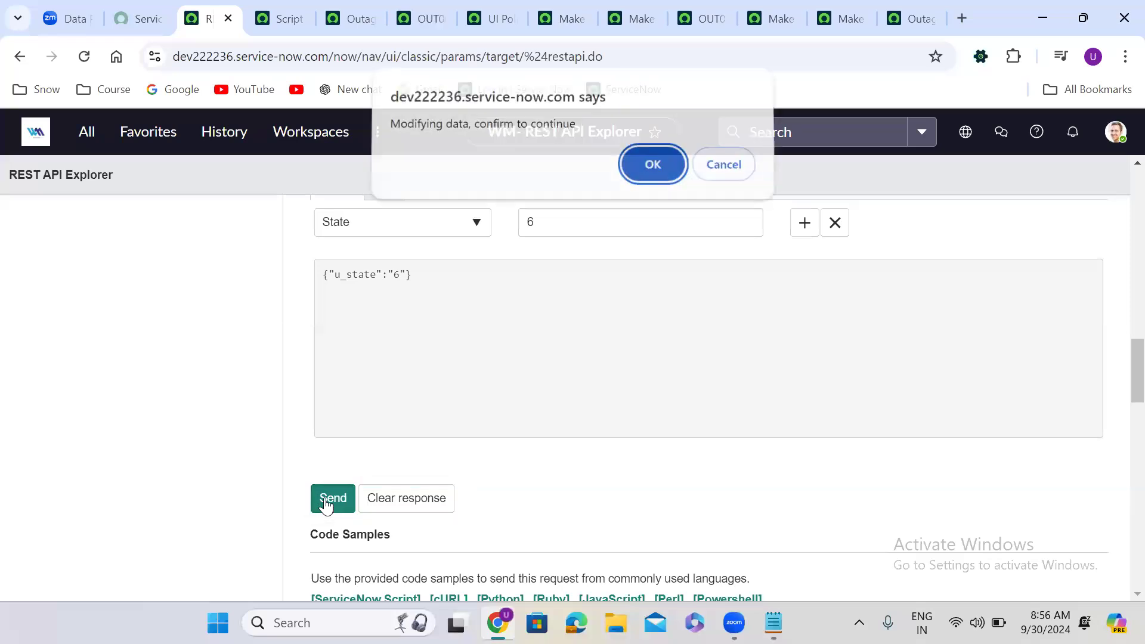
left_click(638, 169)
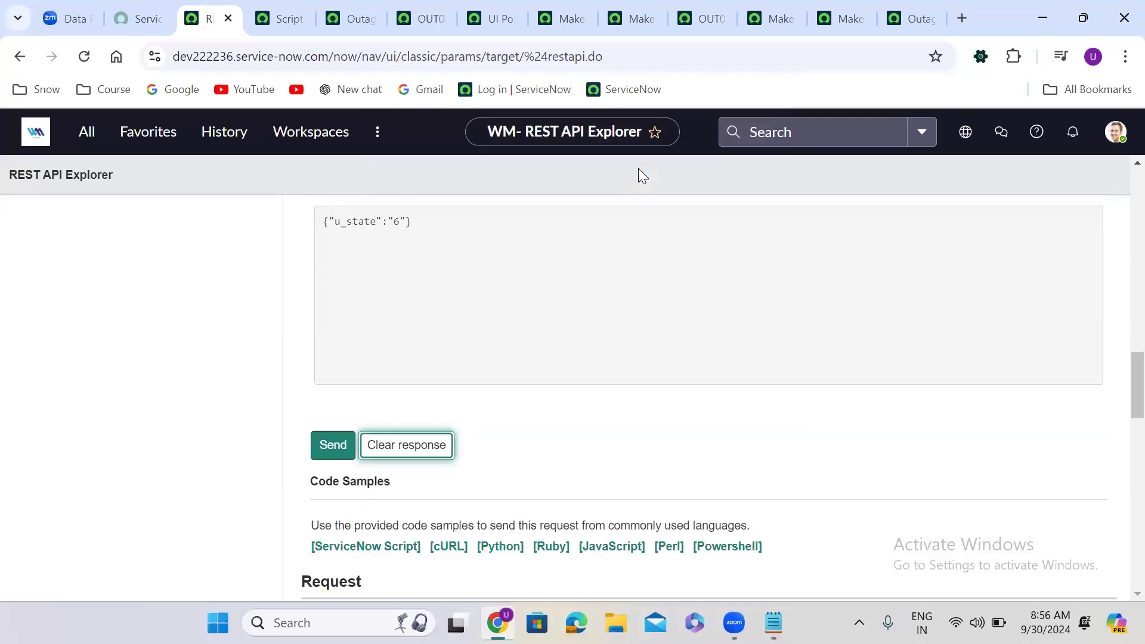
scroll(495, 480, "down", 12)
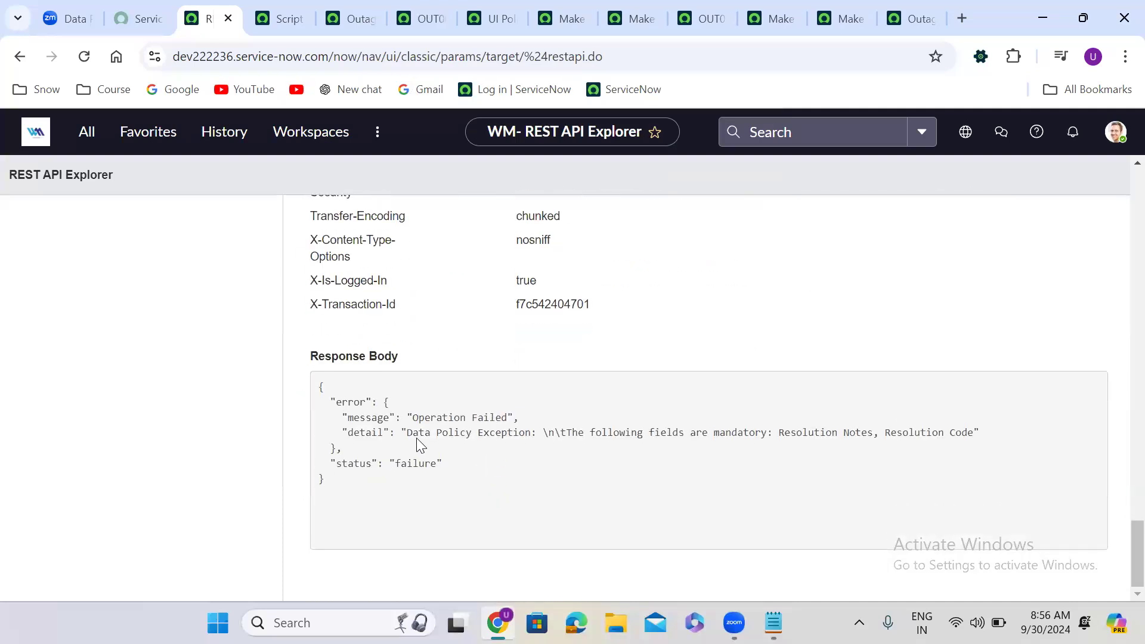
Highlight the mandatory-fields detail in the response body, then open a new background script page with the bg slash command.
left_click_drag(567, 433, 969, 434)
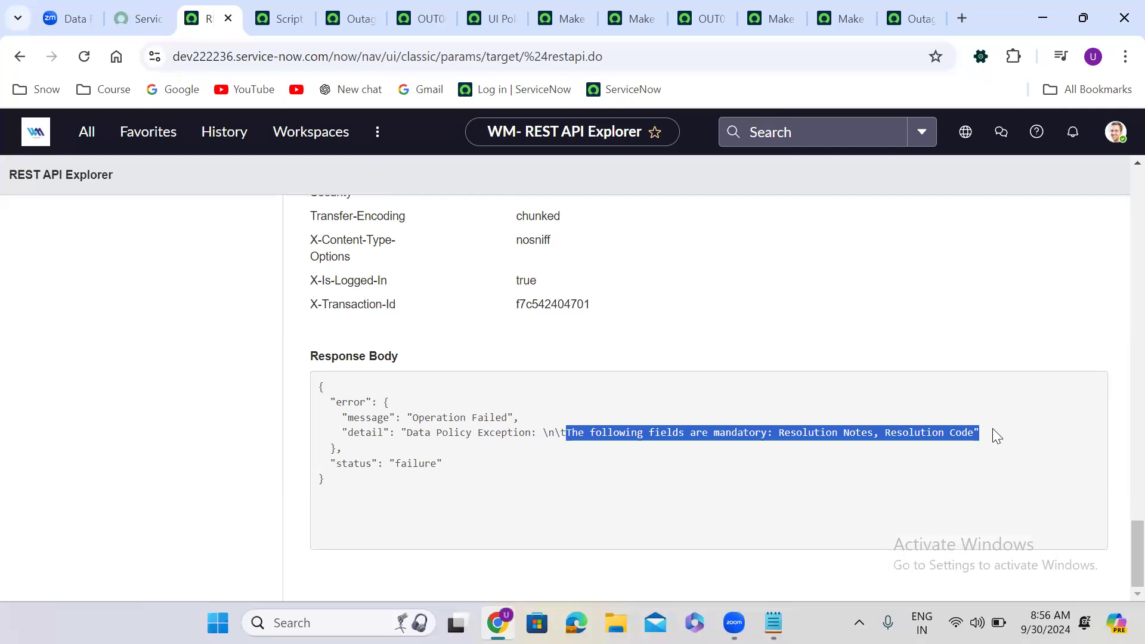
left_click(283, 17)
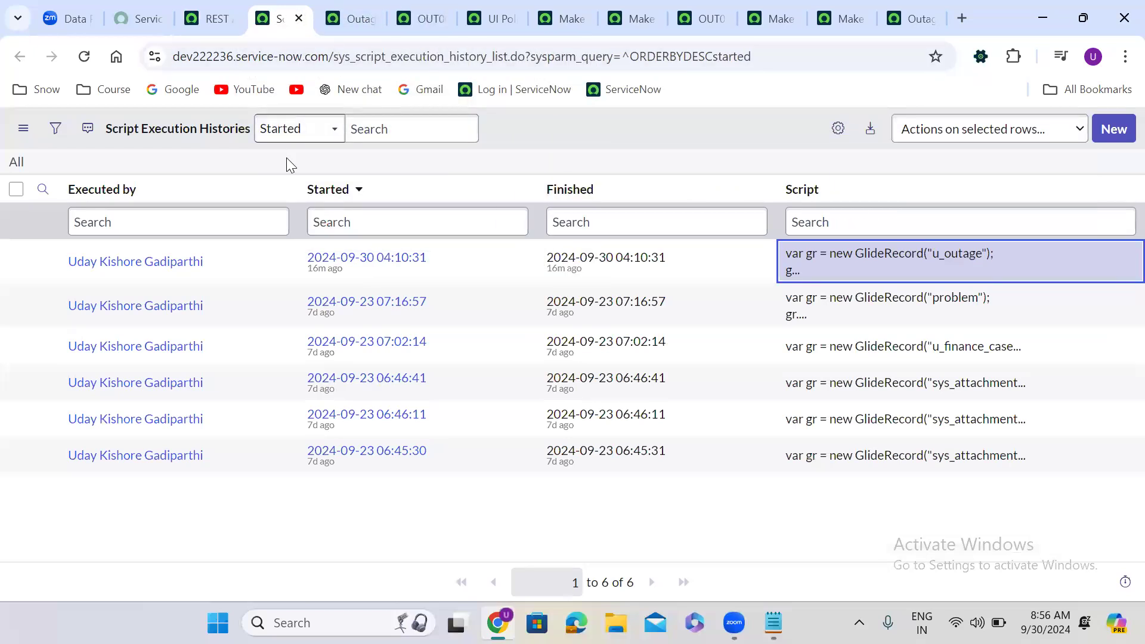
key("ctrl+slash")
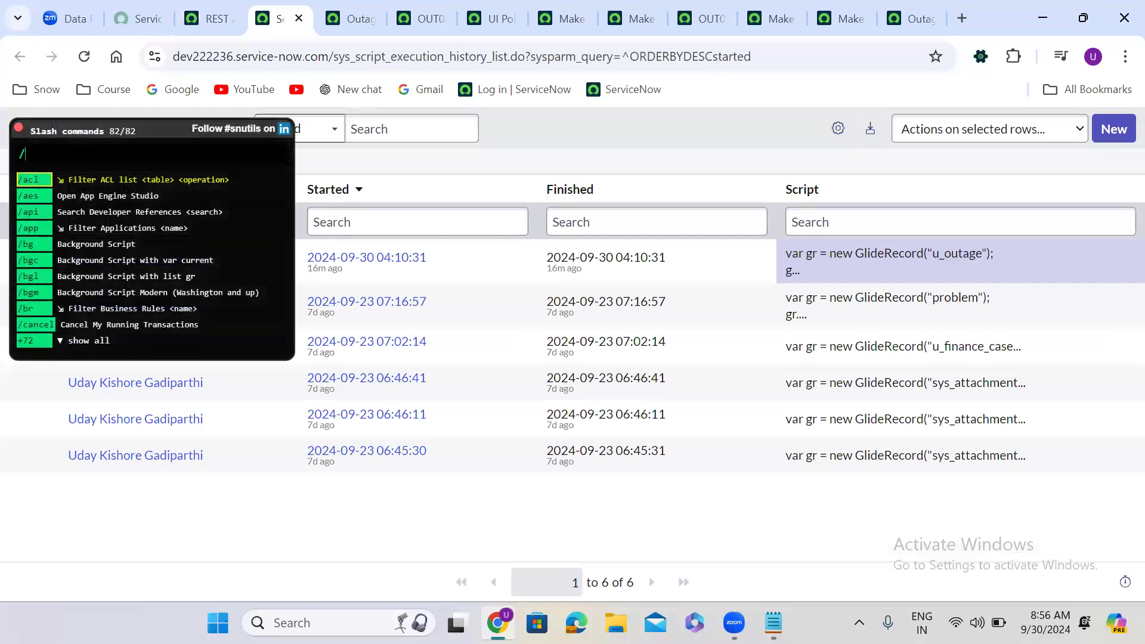
type("bg")
key("Return")
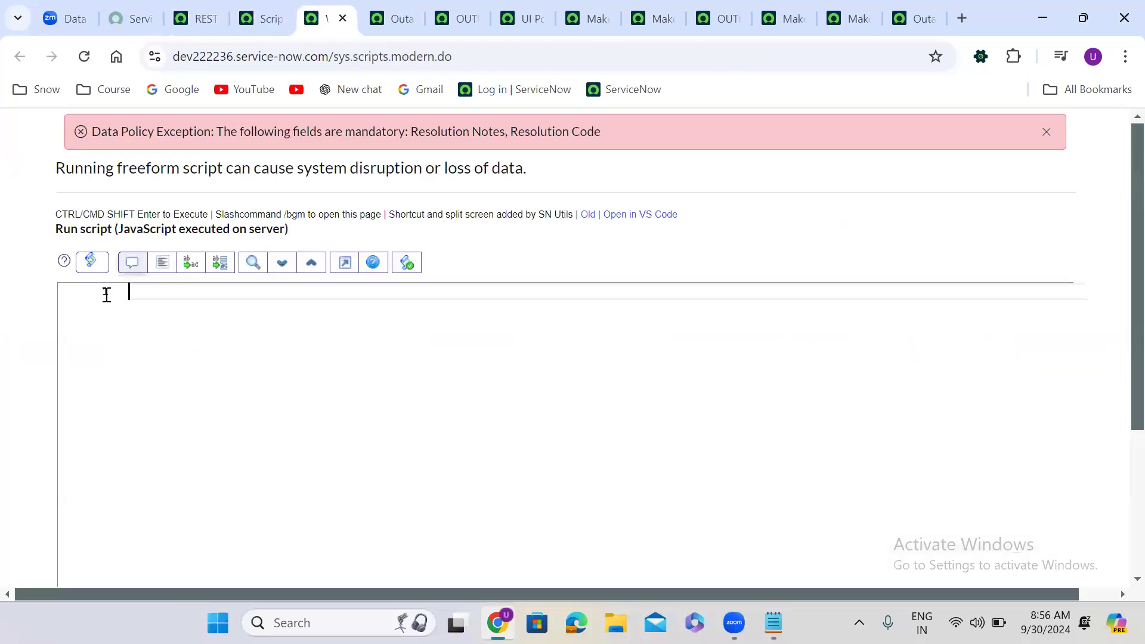
type("vargr")
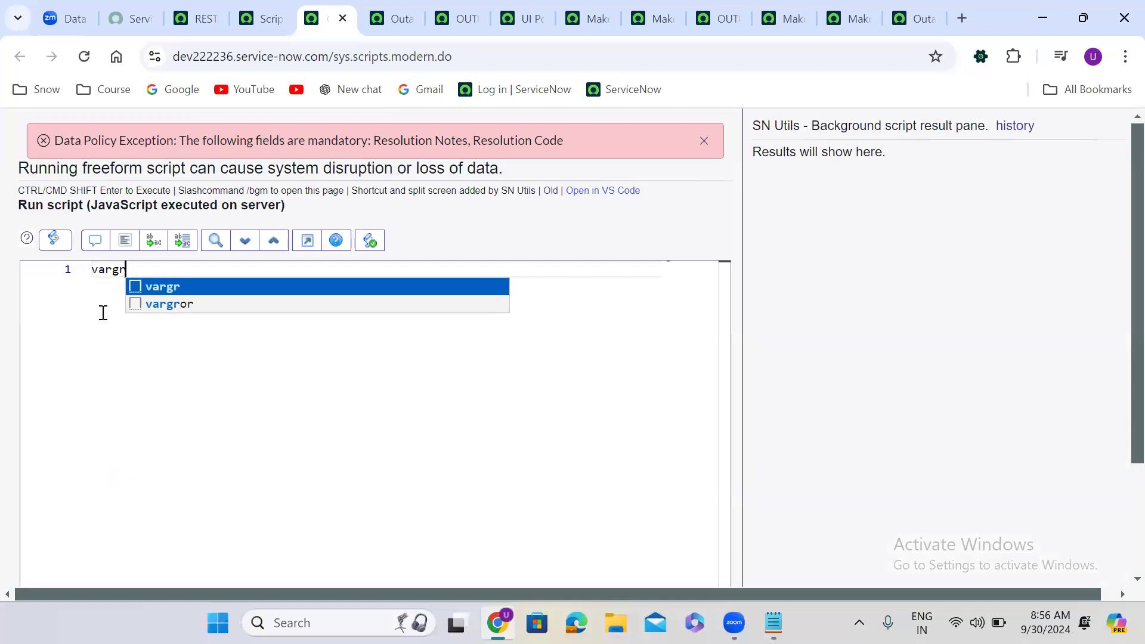
key("Tab")
type("u_")
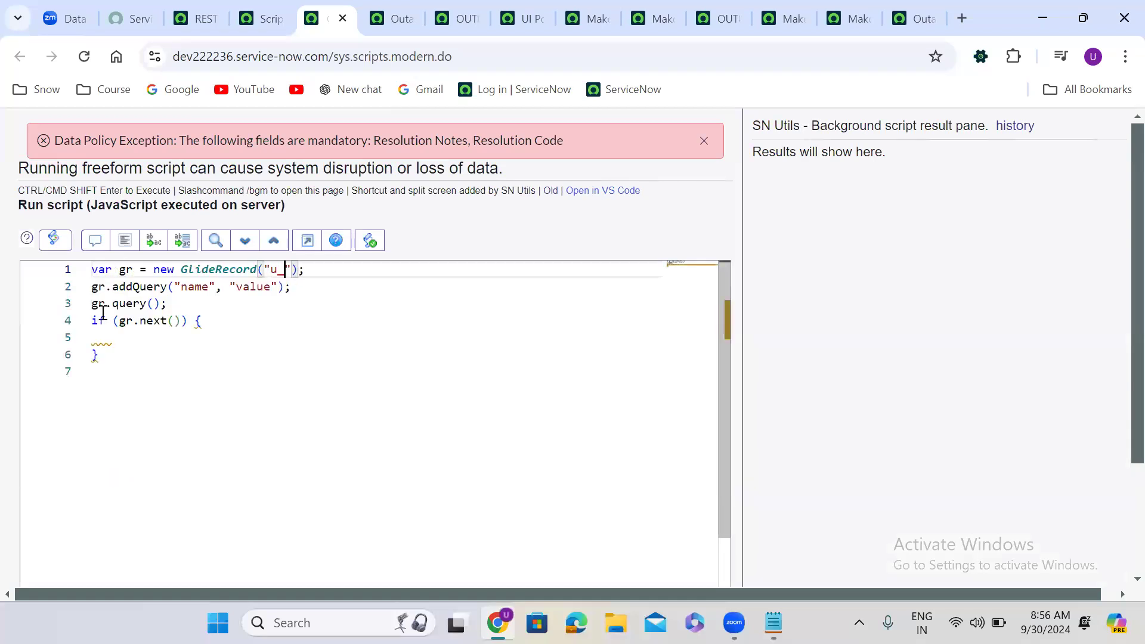
type("outage")
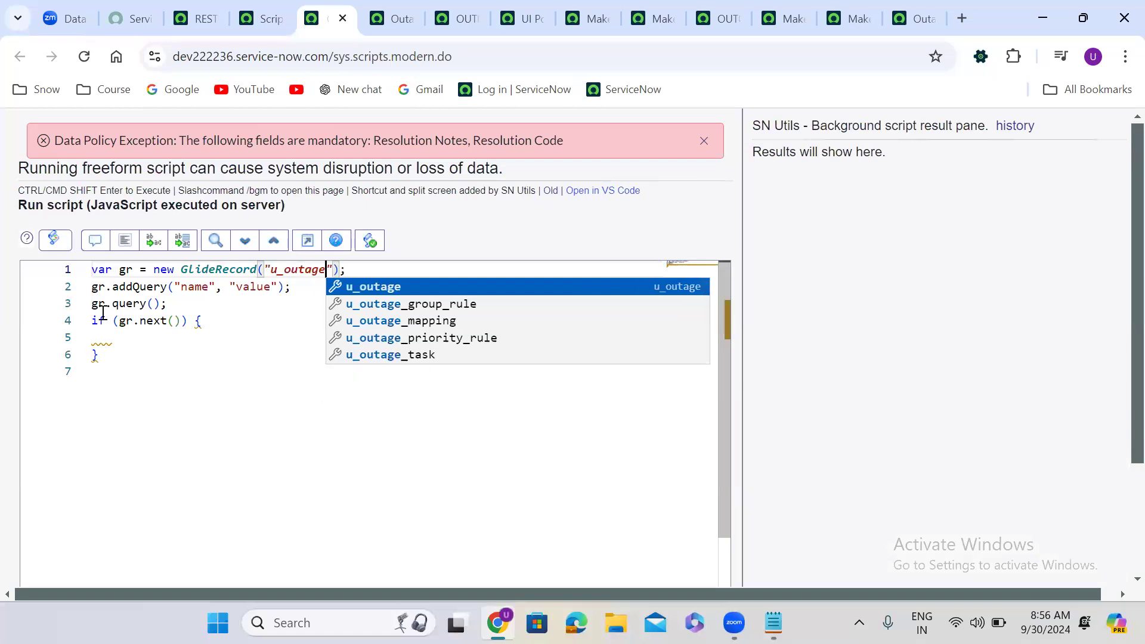
left_click(203, 286)
double_click(203, 286)
type("sys_id")
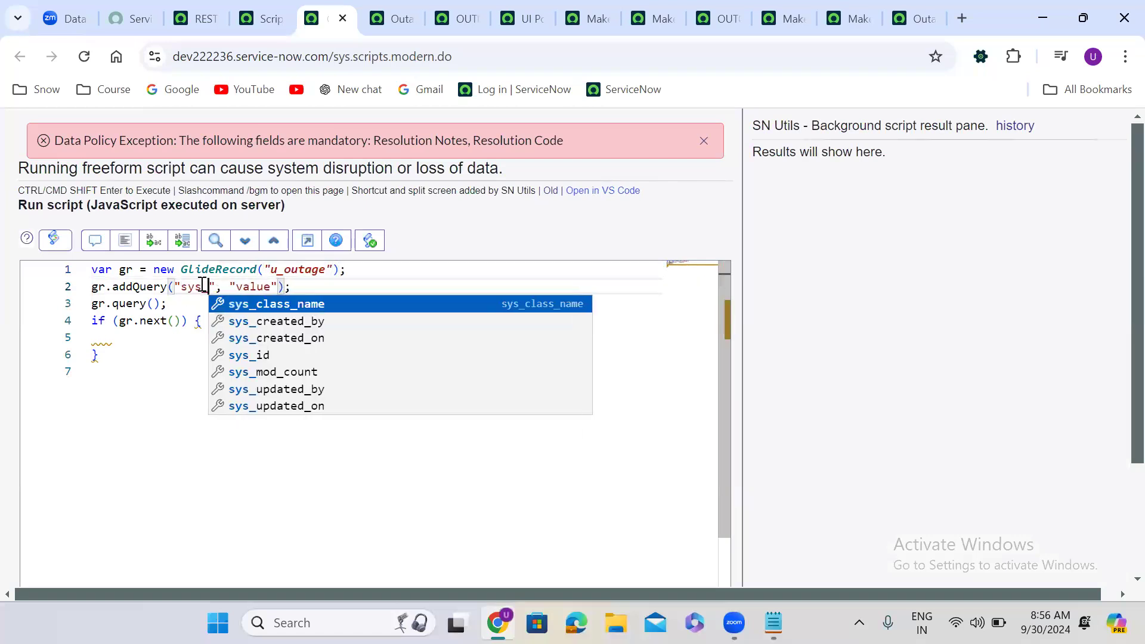
double_click(266, 286)
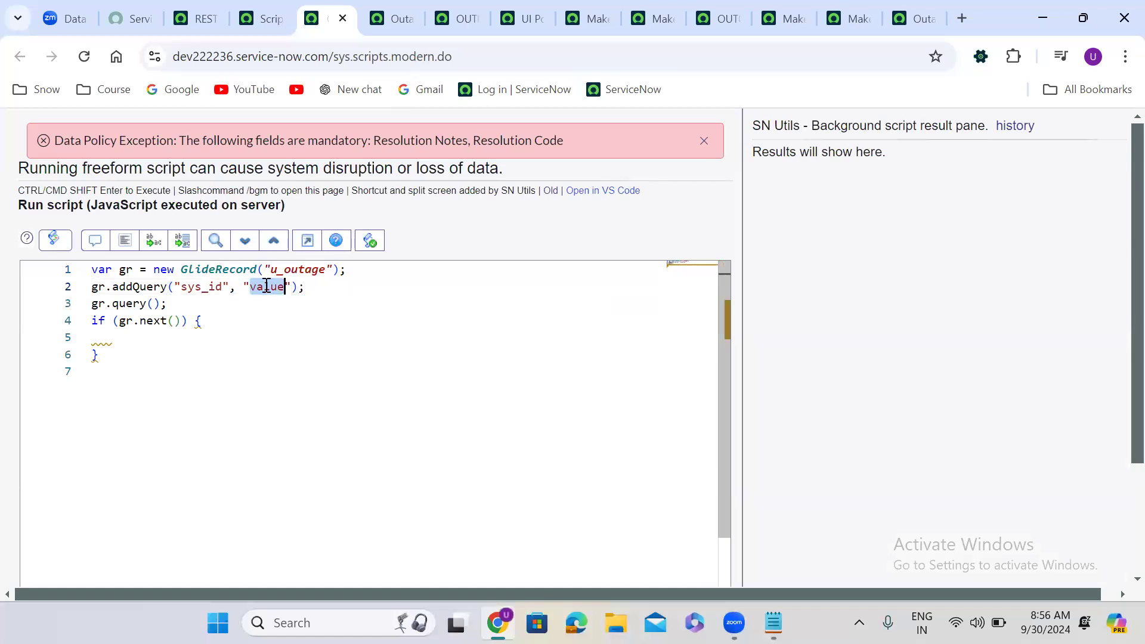
key("ctrl+v")
Inside the if block, assign 6 to gr.u_state and add a gr.update() call.
left_click(121, 337)
type("gr.u")
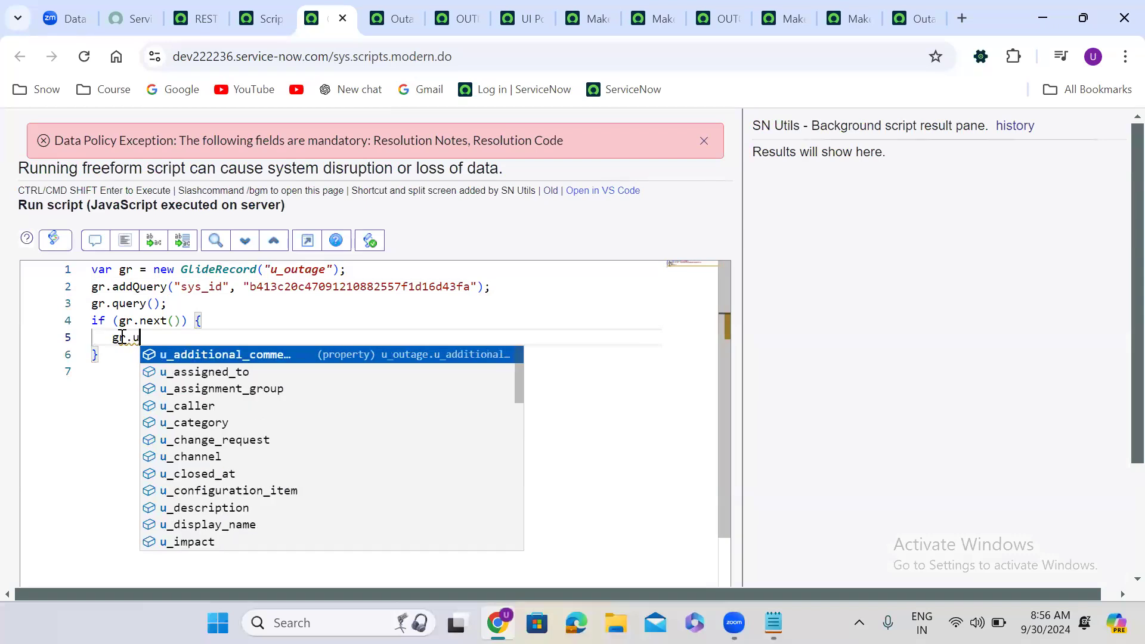
type("_state ")
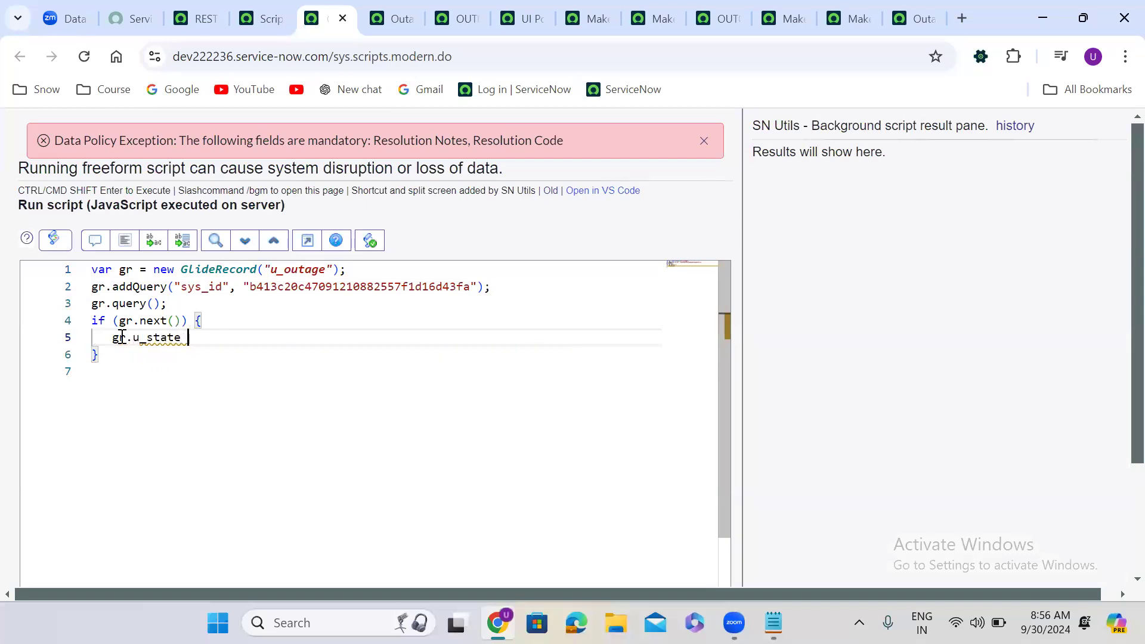
type("= 6;")
key("Return")
type("gr")
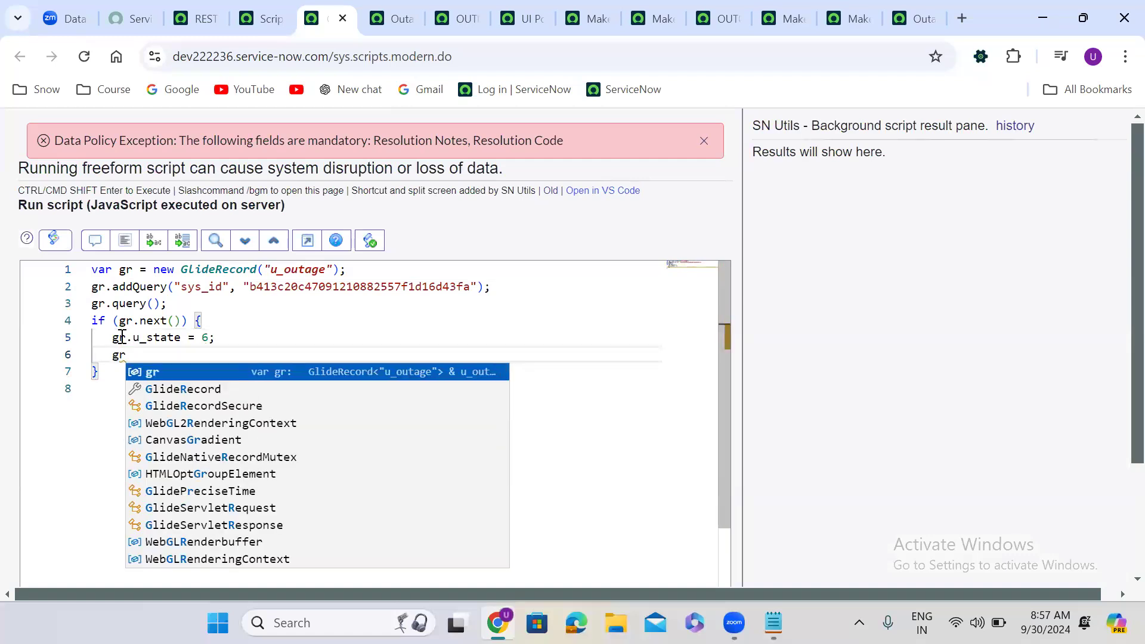
type(".update")
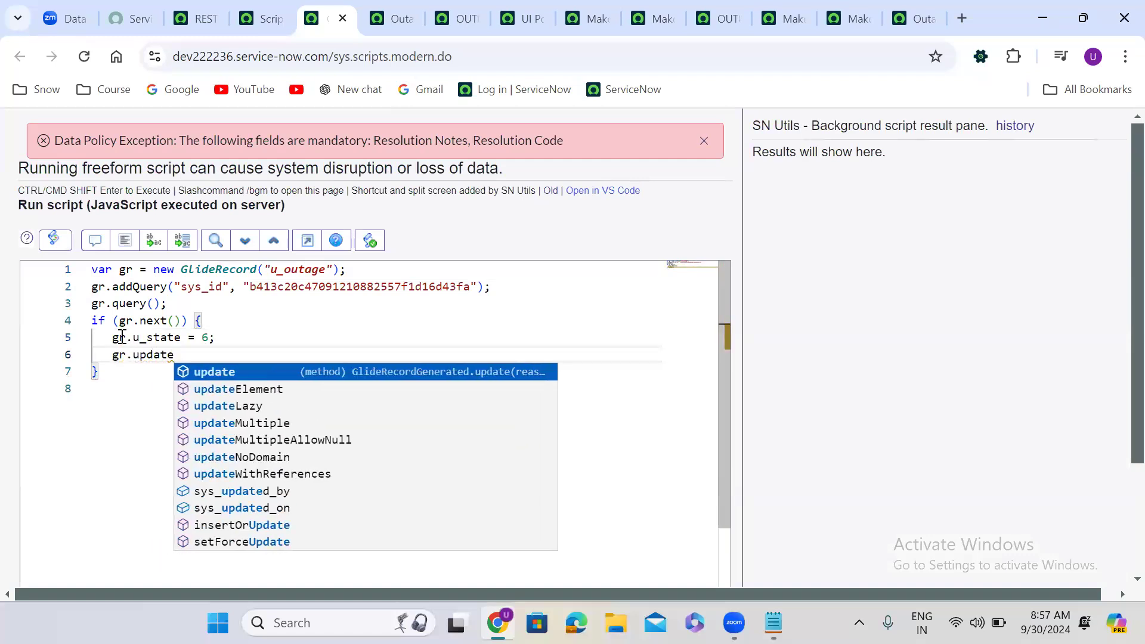
type("();")
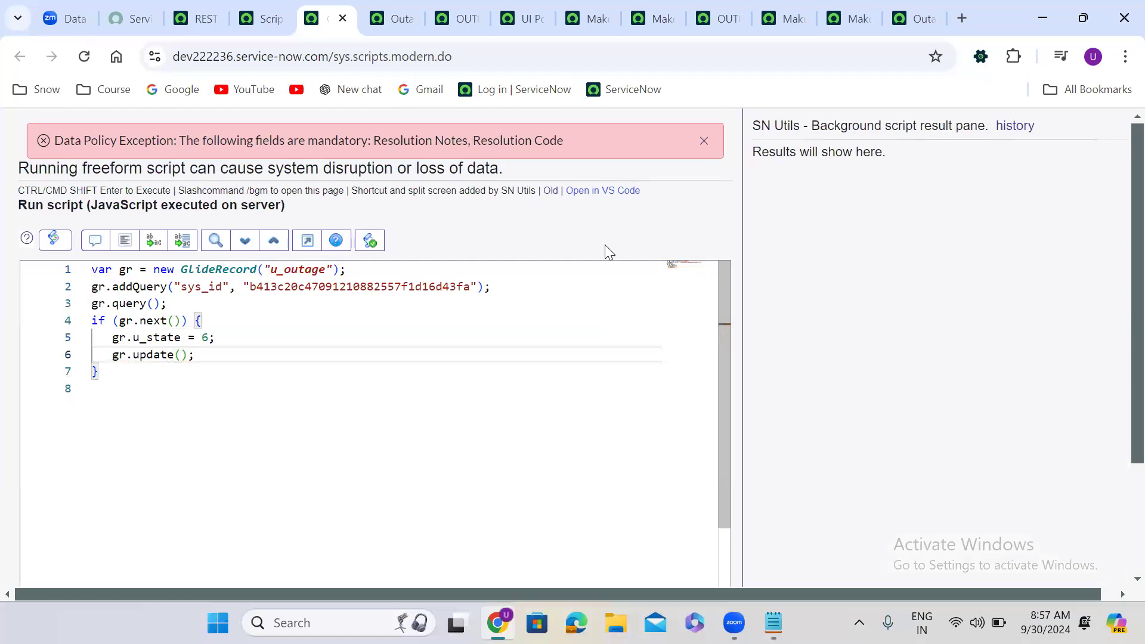
Run the background script in global scope, check its output, and bring up the Data Policies whiteboard diagram.
scroll(612, 236, "down", 2)
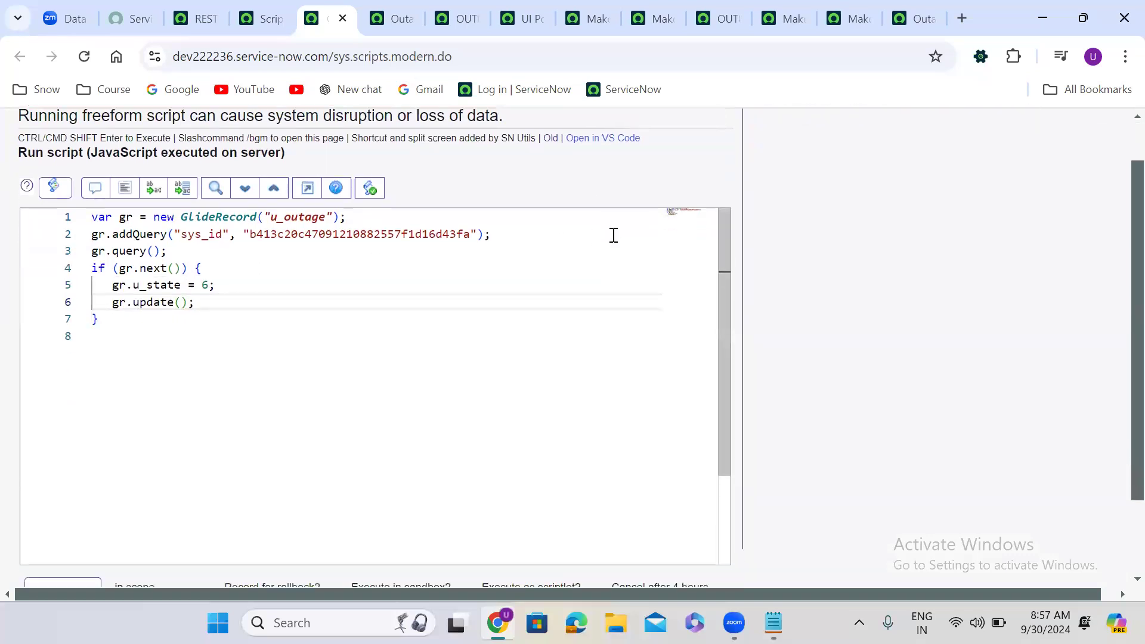
left_click(99, 536)
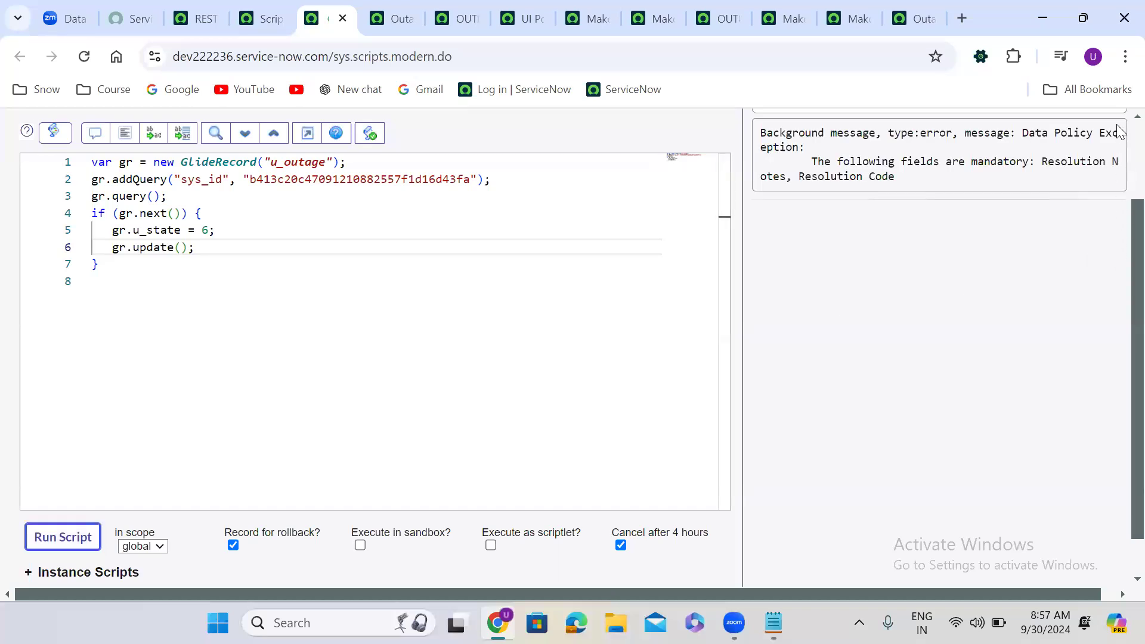
scroll(1121, 132, "up", 2)
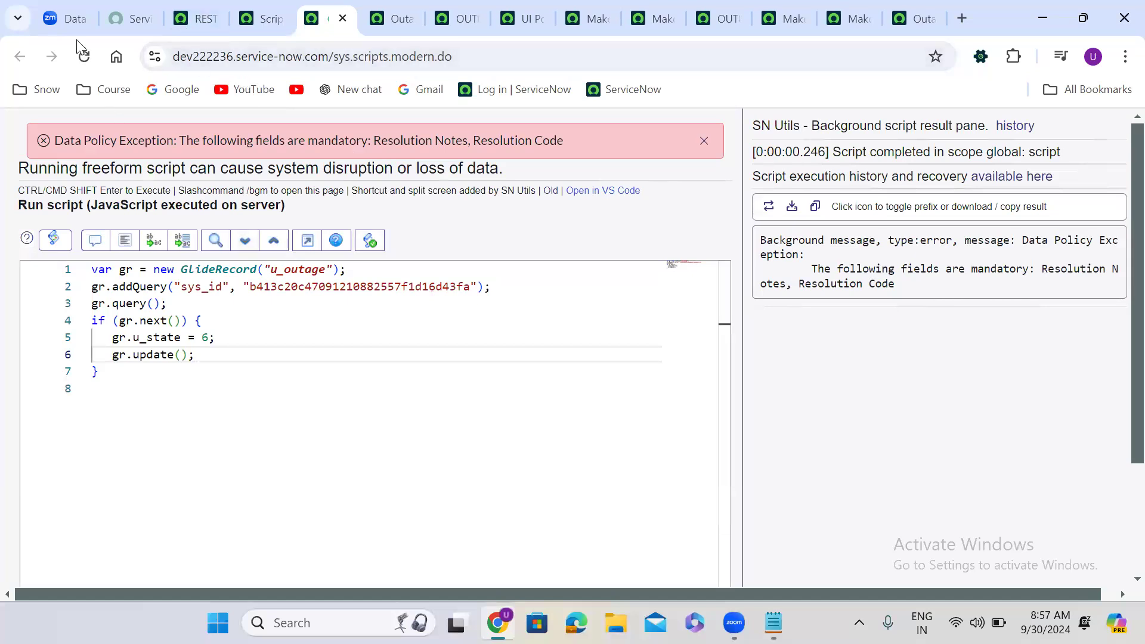
left_click(63, 5)
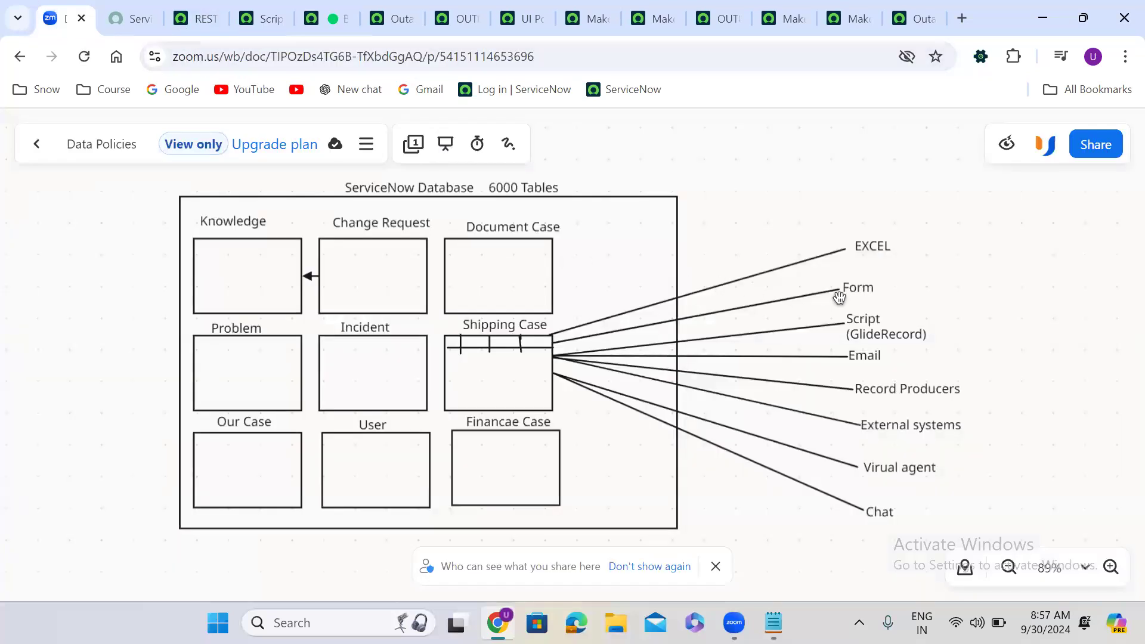
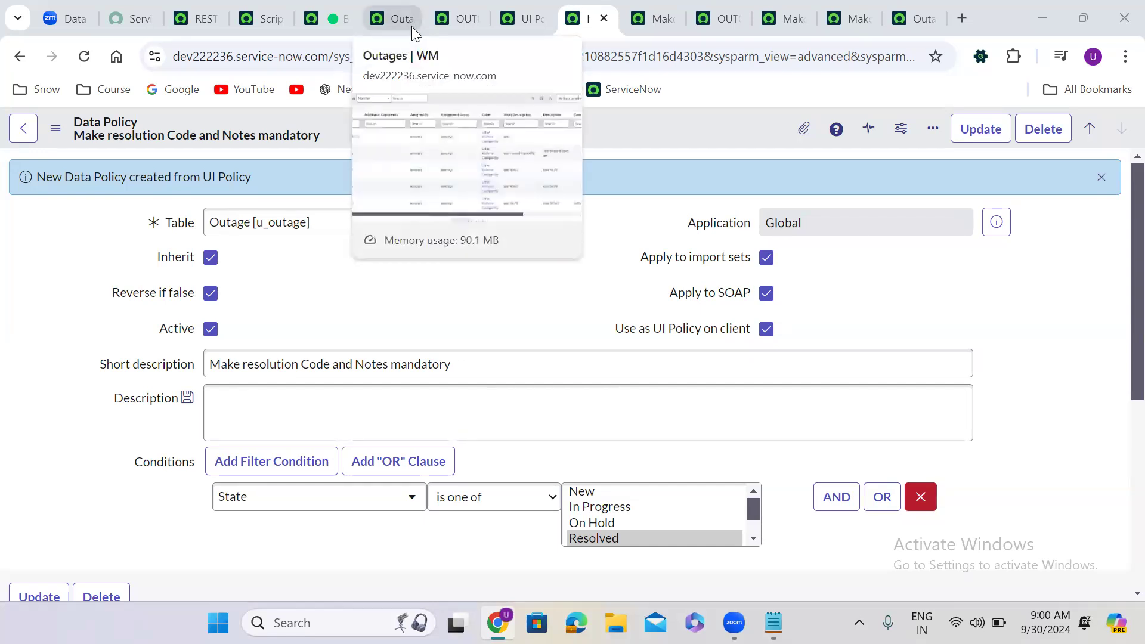
Examine the OUT0001098 outage form, including its resolution fields and audit history.
left_click(472, 16)
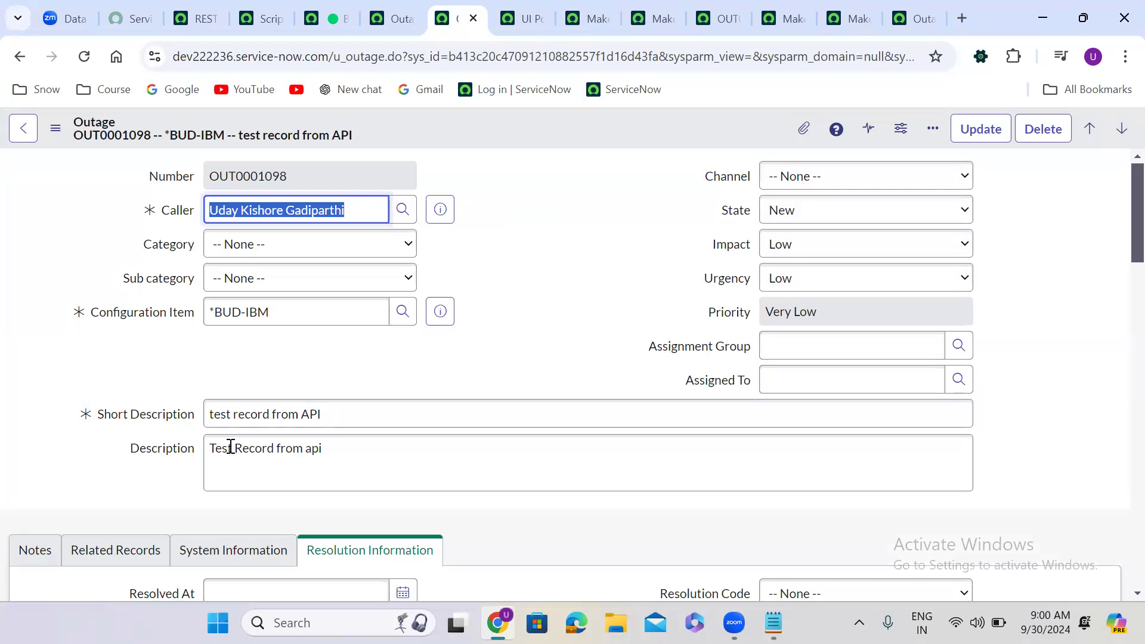
left_click(245, 525)
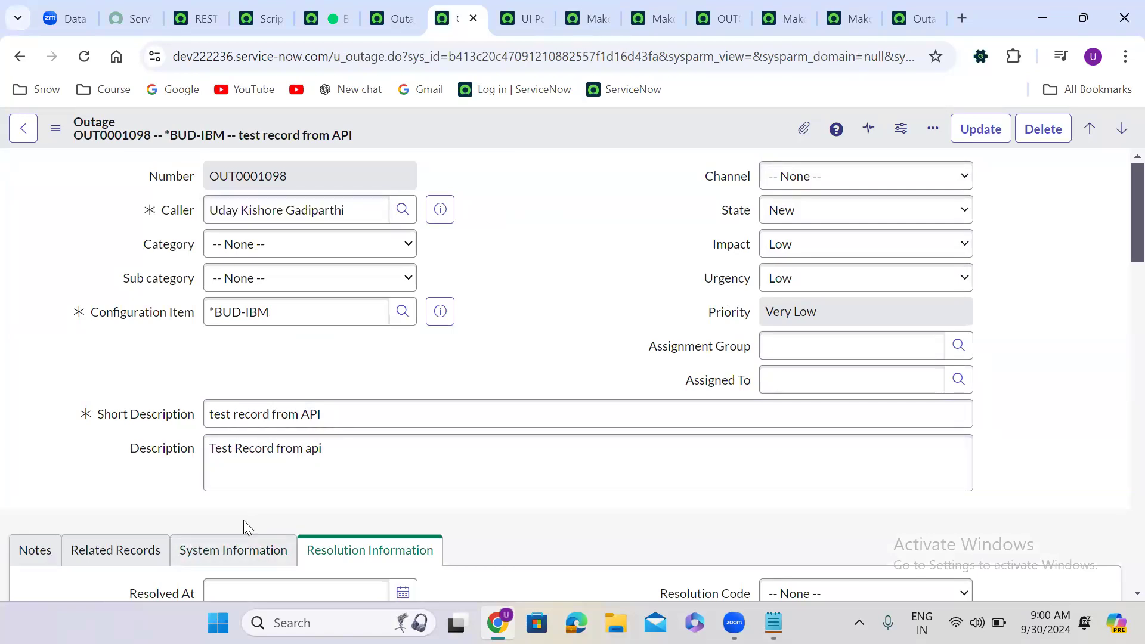
scroll(244, 519, "down", 10)
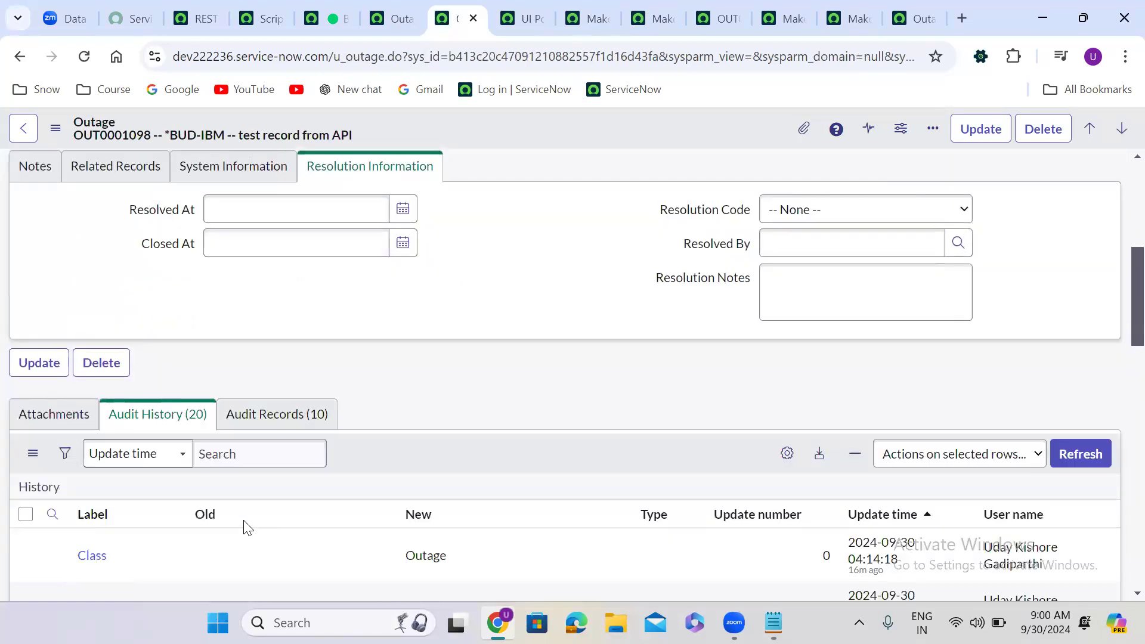
scroll(244, 519, "up", 3)
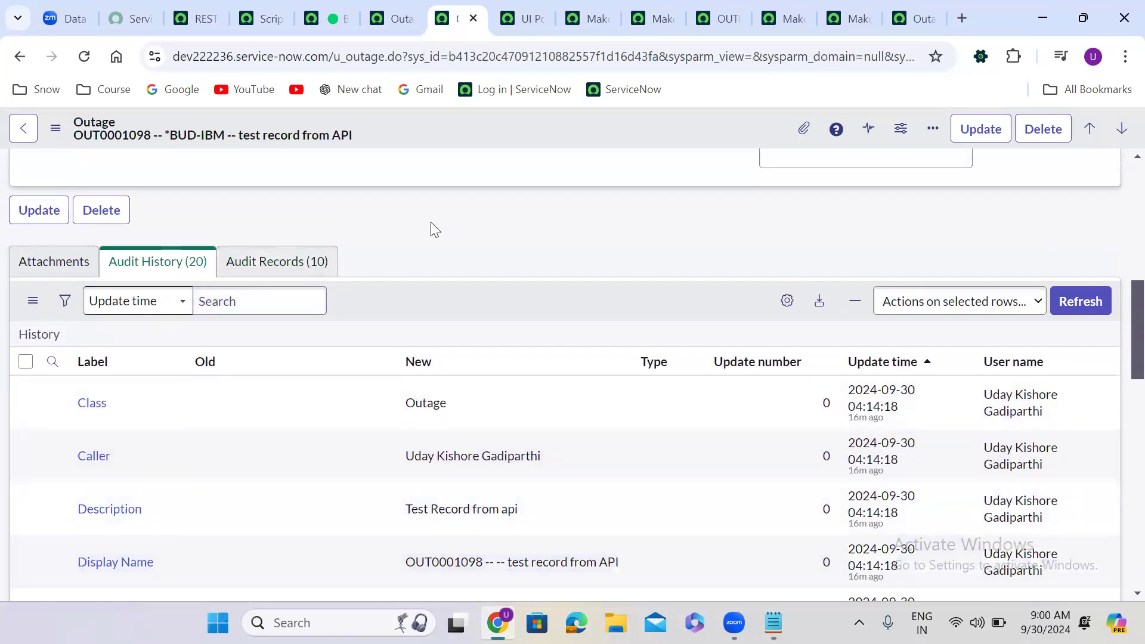
scroll(430, 222, "up", 8)
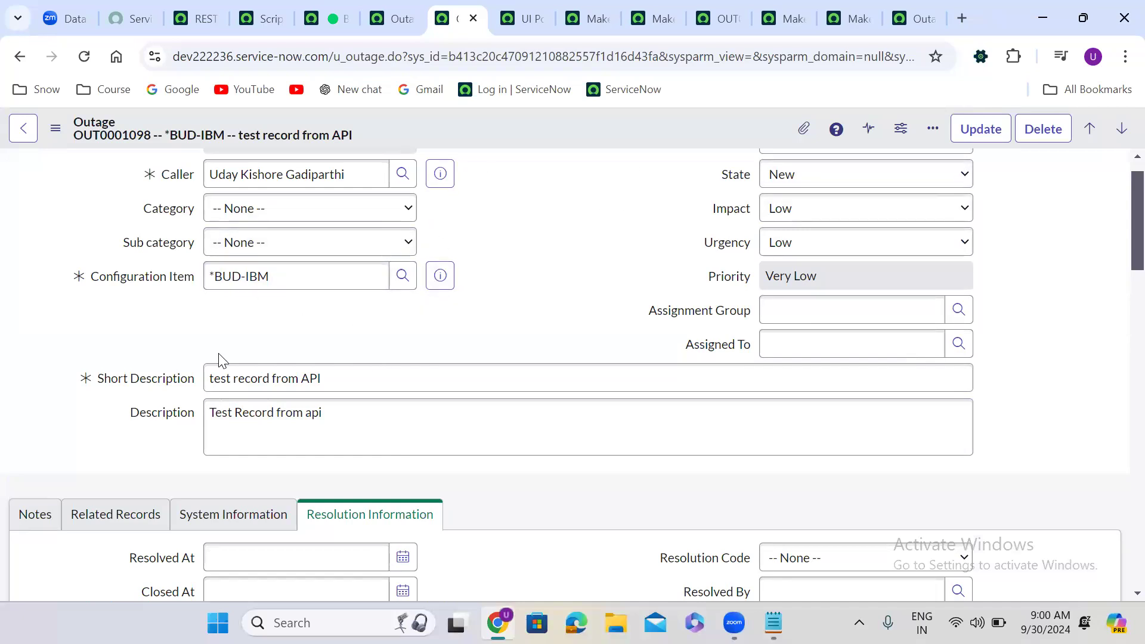
scroll(480, 466, "down", 1)
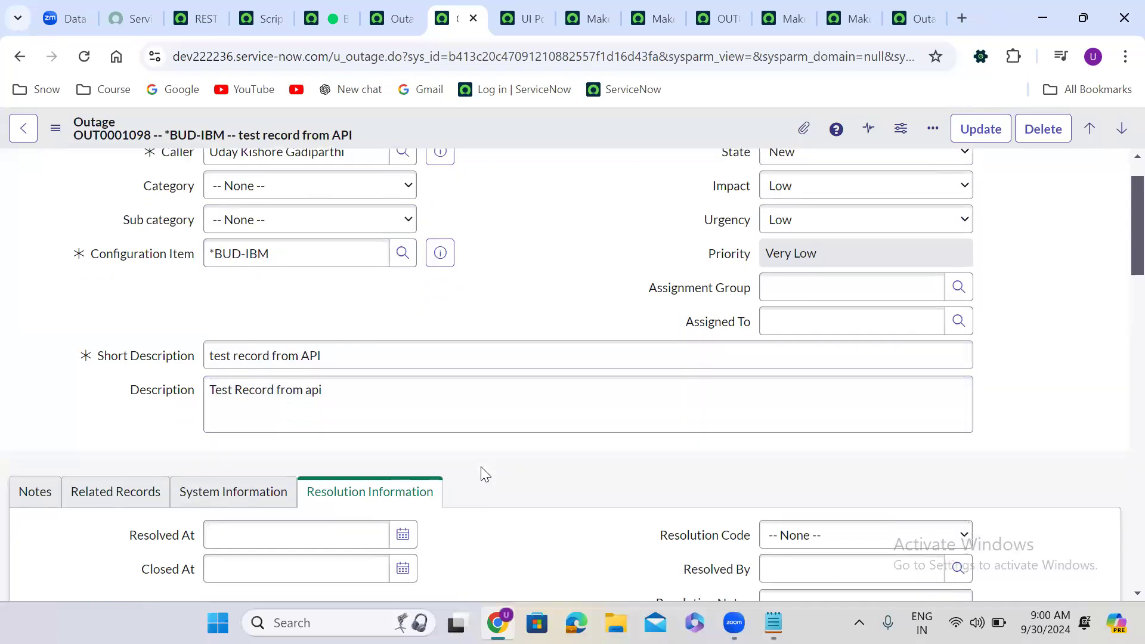
scroll(483, 474, "down", 10)
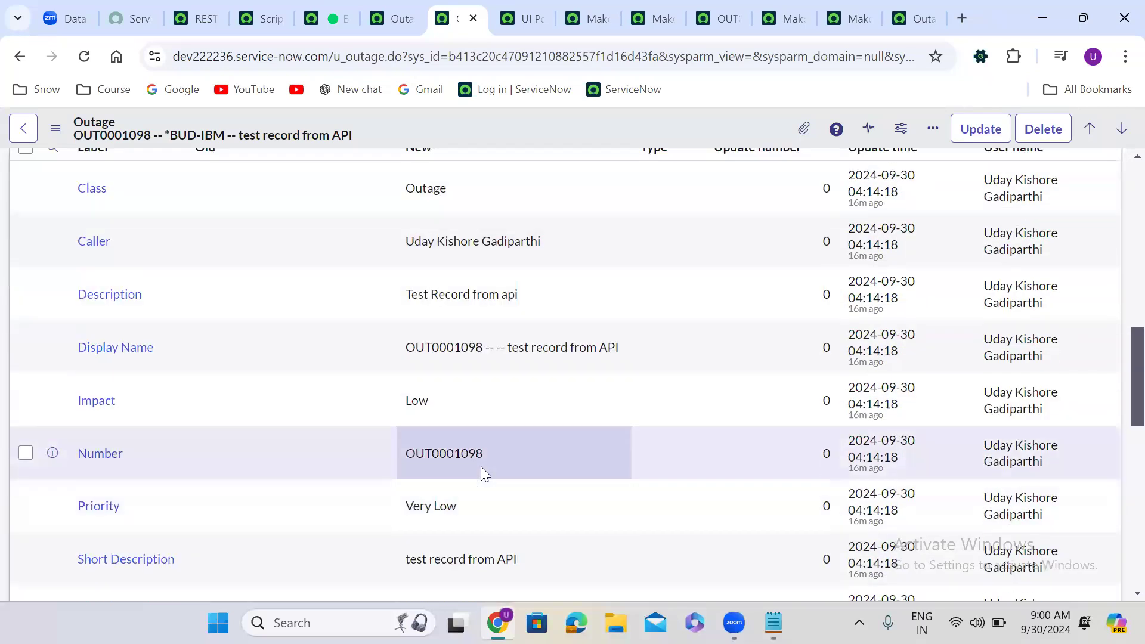
scroll(484, 474, "up", 5)
scroll(481, 466, "up", 10)
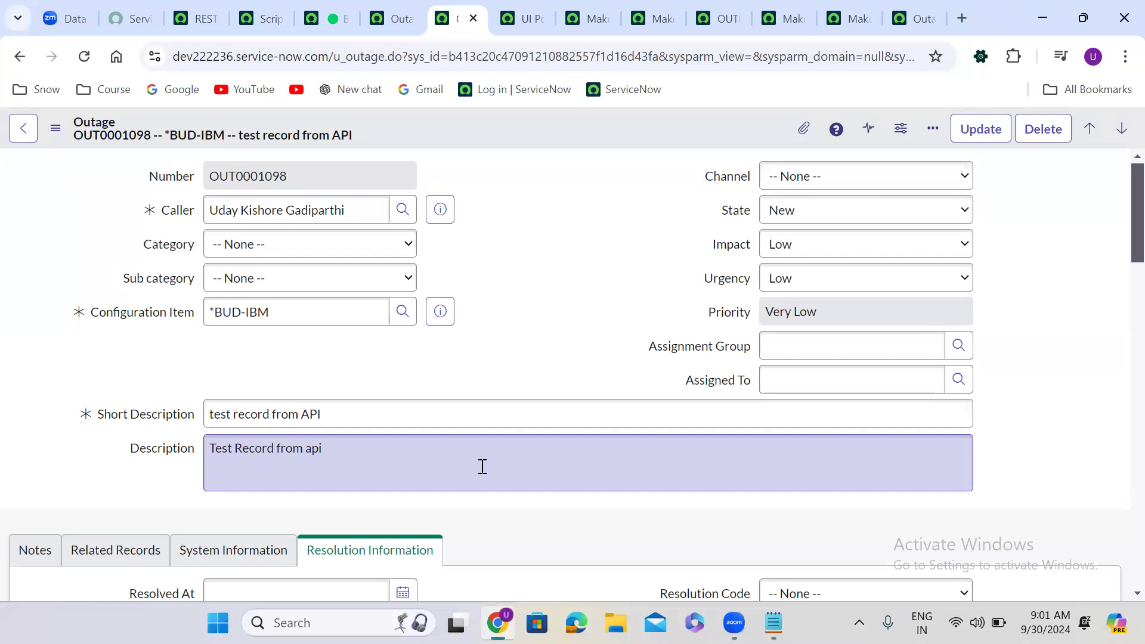
Review the State request in REST API Explorer, the OUT0001098 form and the background script as ways of updating the record.
left_click(187, 17)
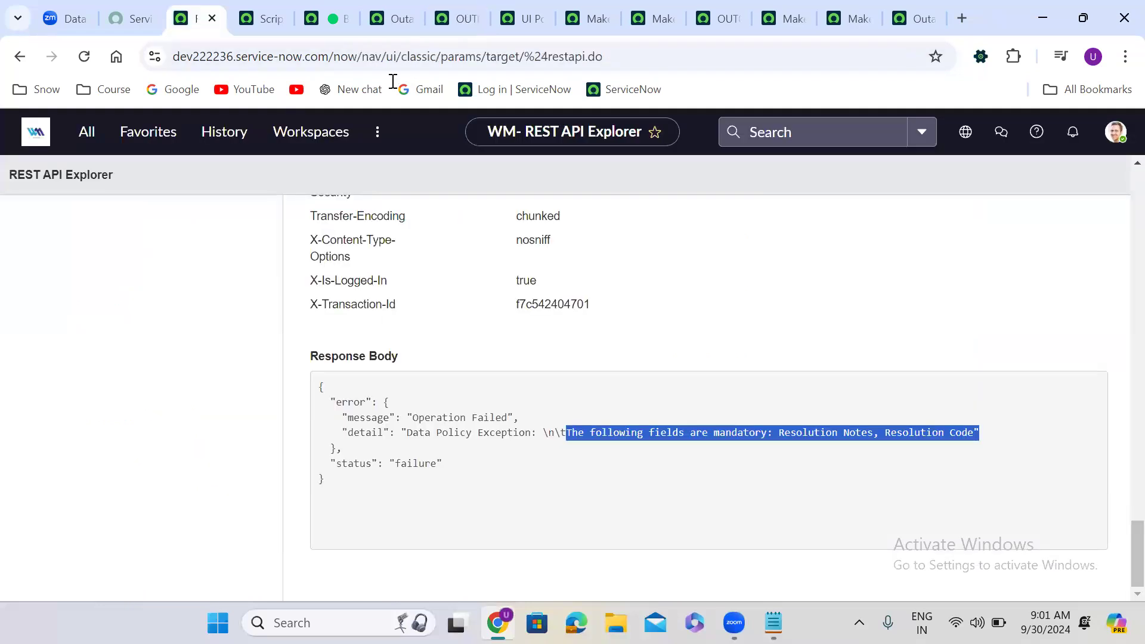
left_click(617, 338)
scroll(616, 334, "up", 6)
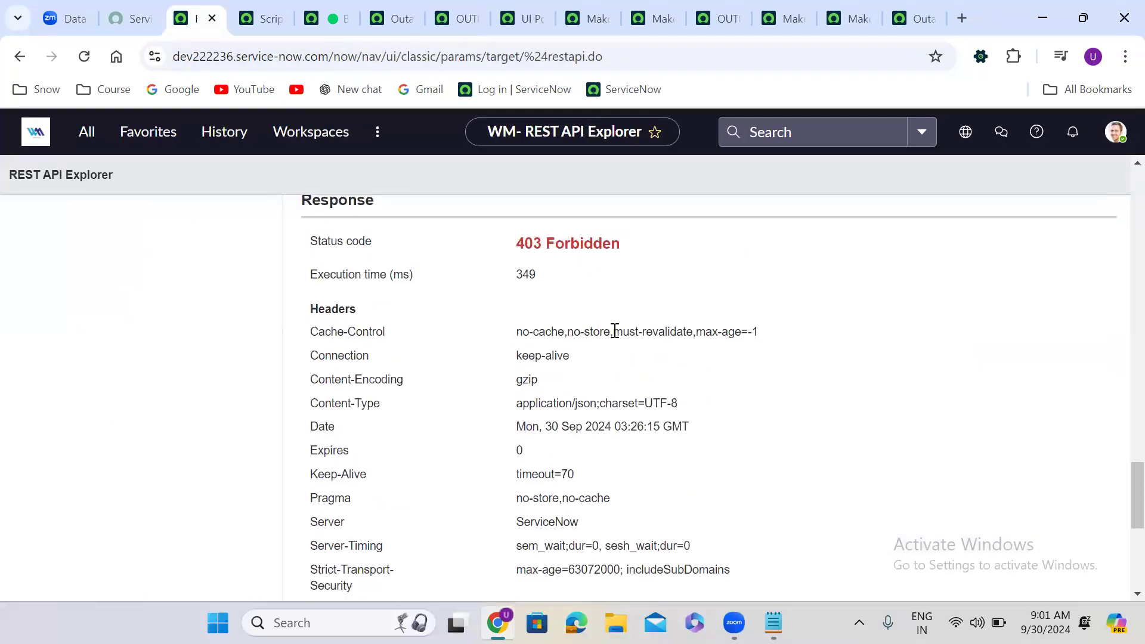
scroll(617, 334, "up", 6)
scroll(614, 331, "up", 8)
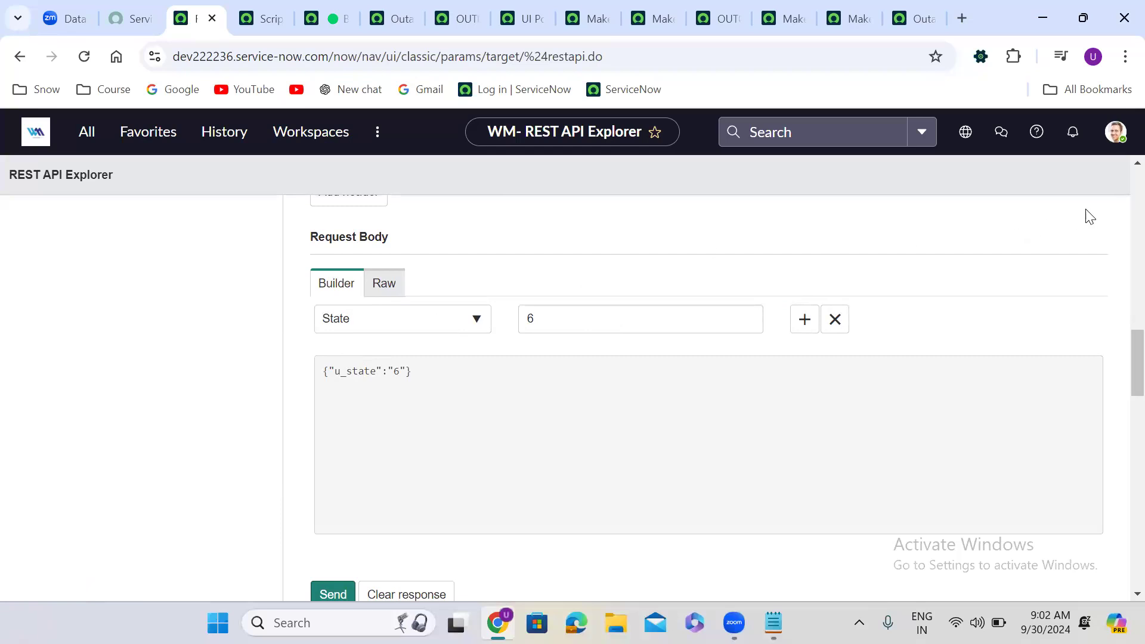
left_click(471, 7)
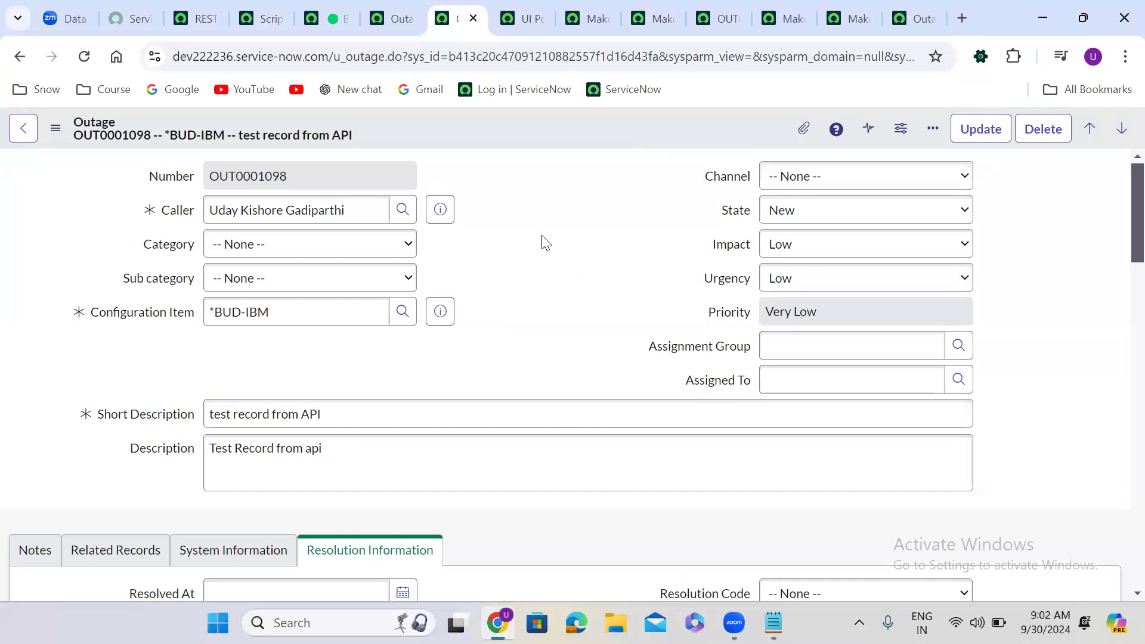
left_click(319, 10)
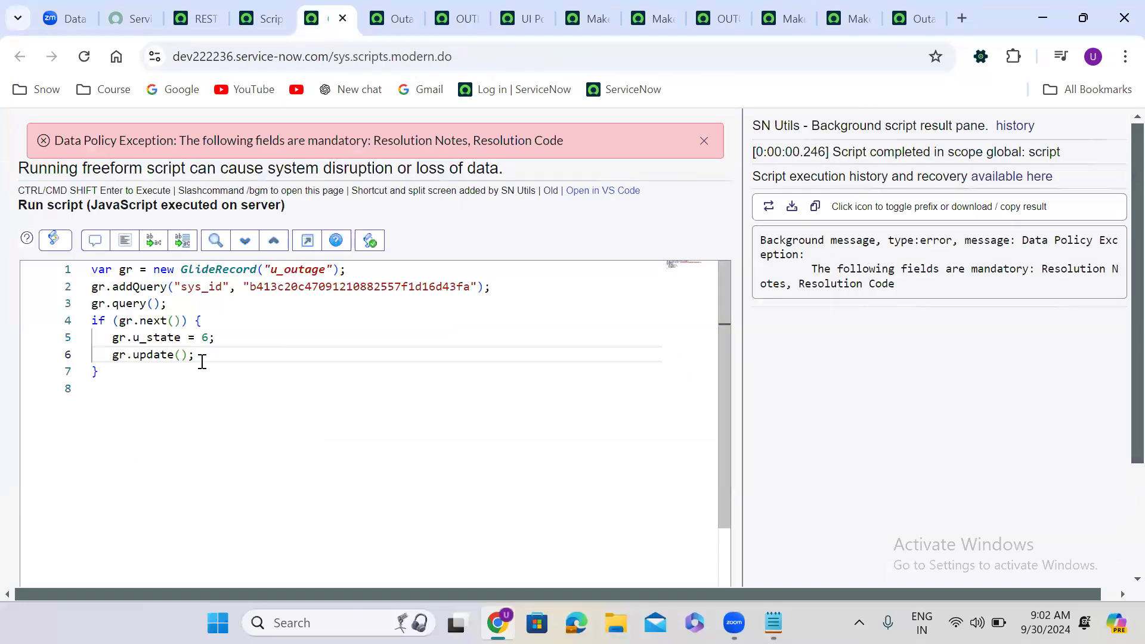
left_click(190, 8)
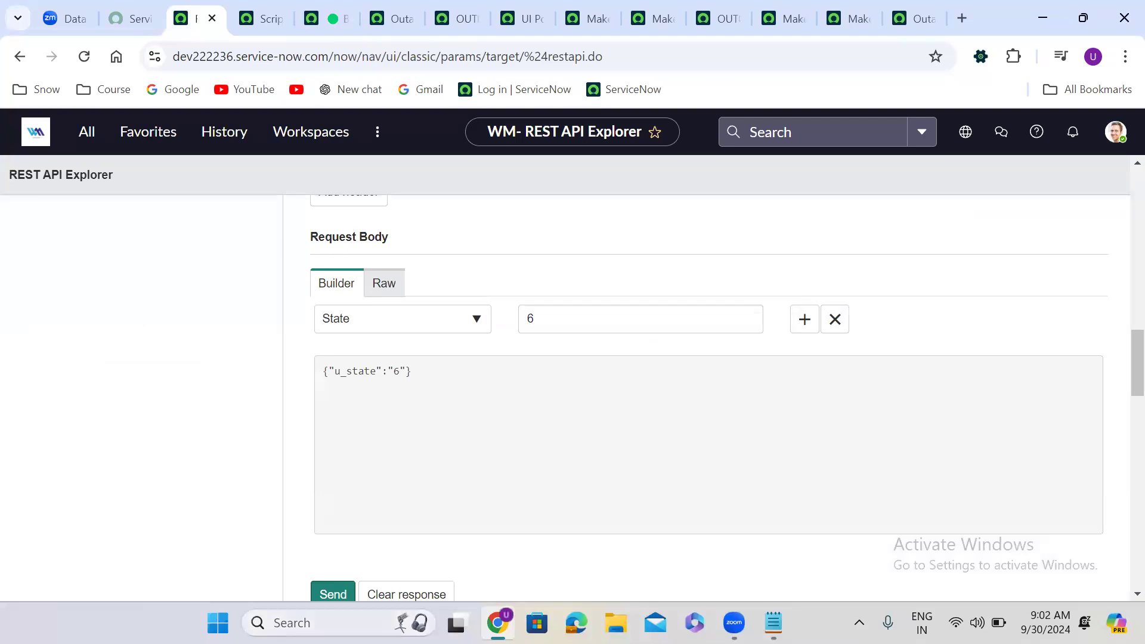
Find Excel 2016 through the Windows search and launch it.
left_click(291, 623)
type("exce")
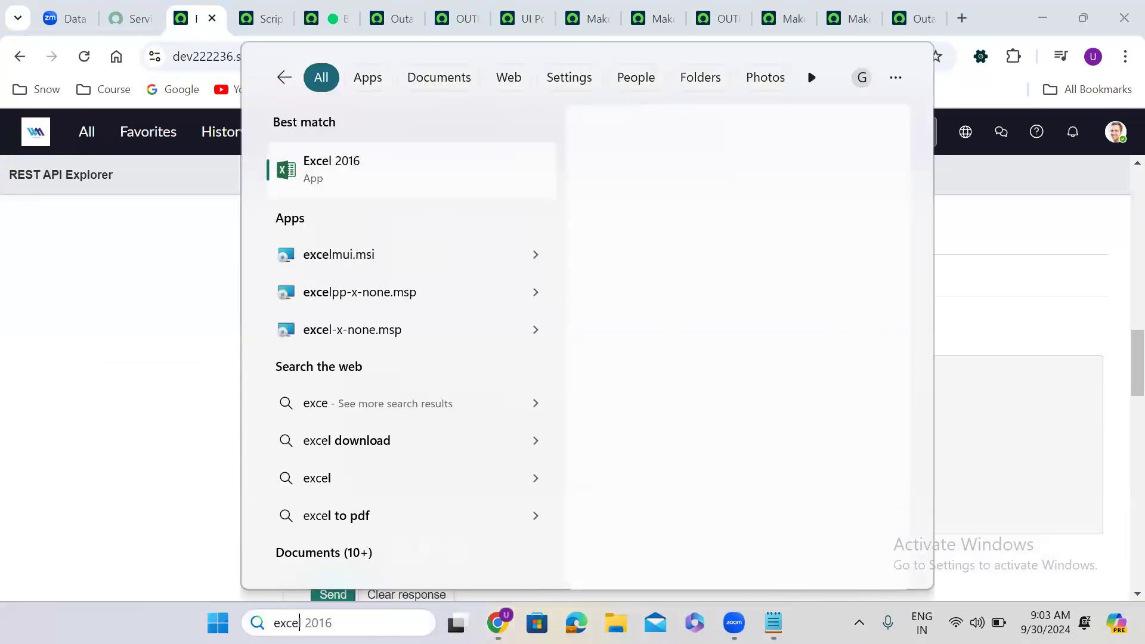
left_click(430, 180)
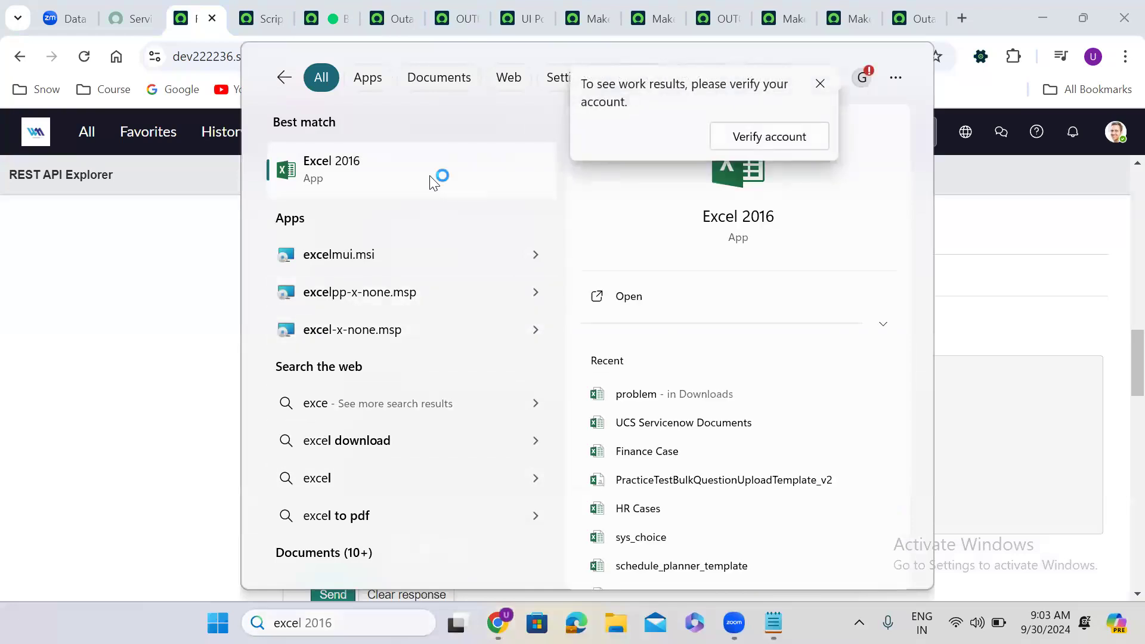
Filter the ServiceNow application navigator for "record pr" to find the Record Producers module.
left_click(85, 132)
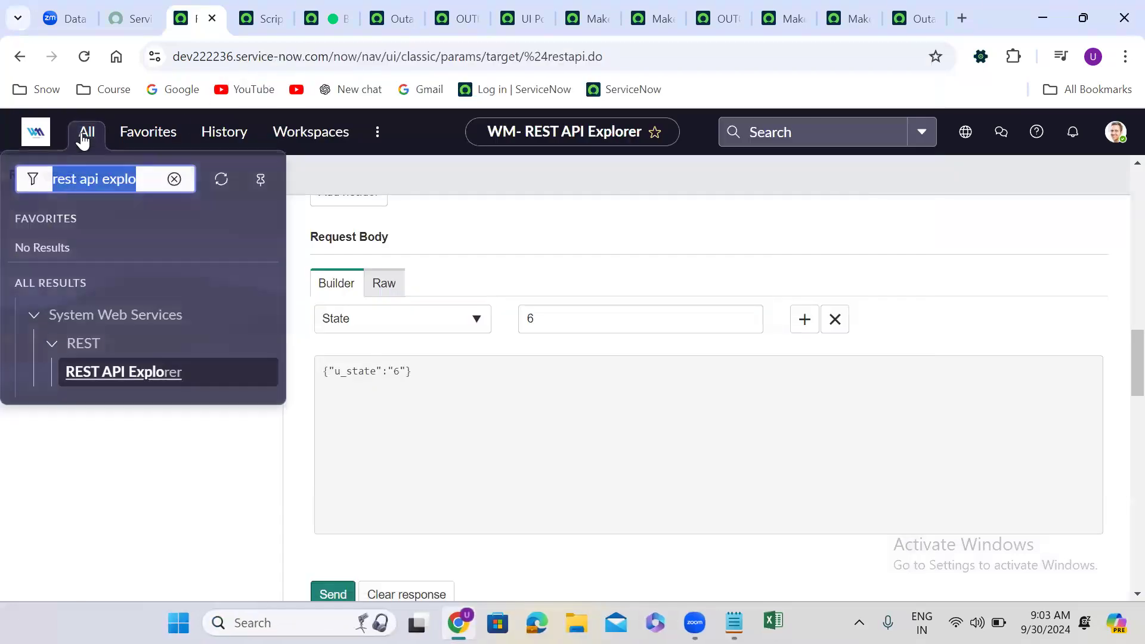
type("rec")
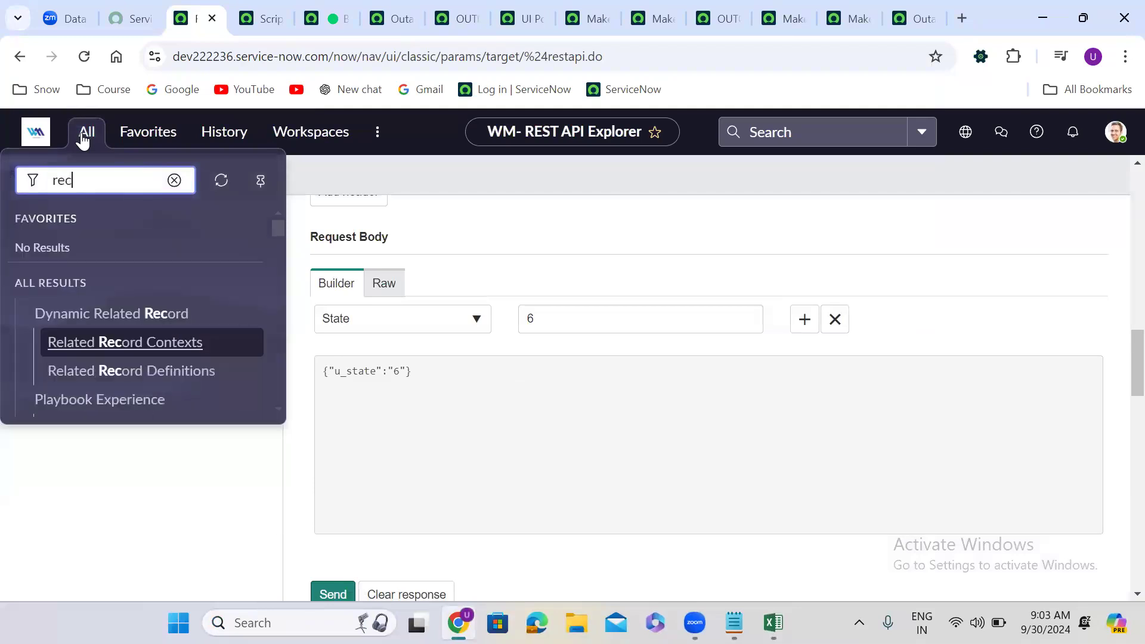
type("ord pr")
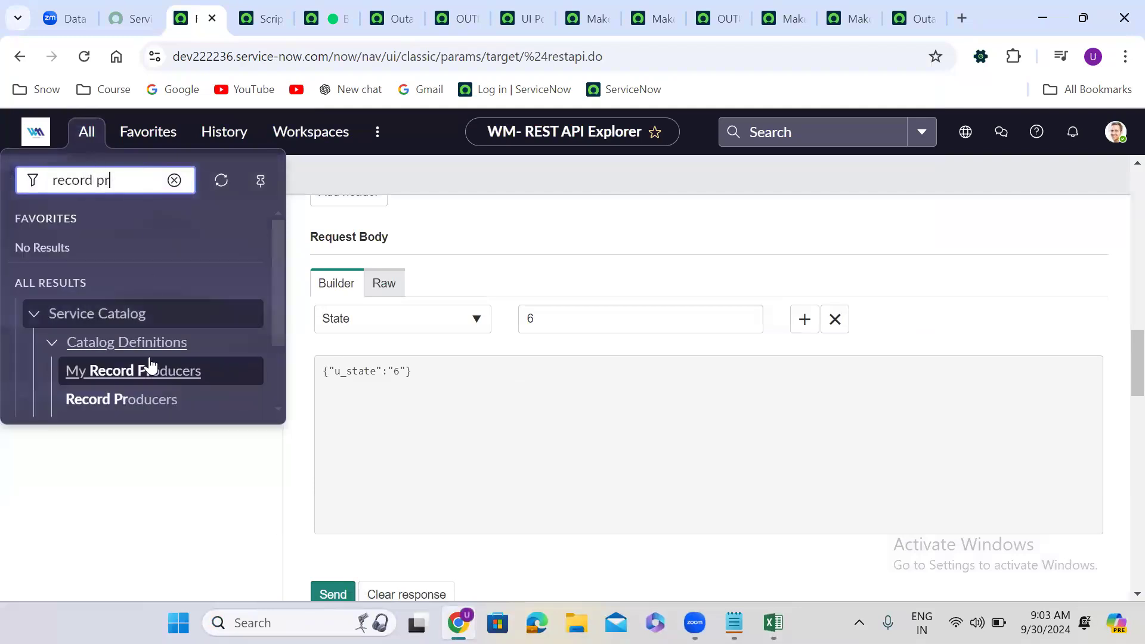